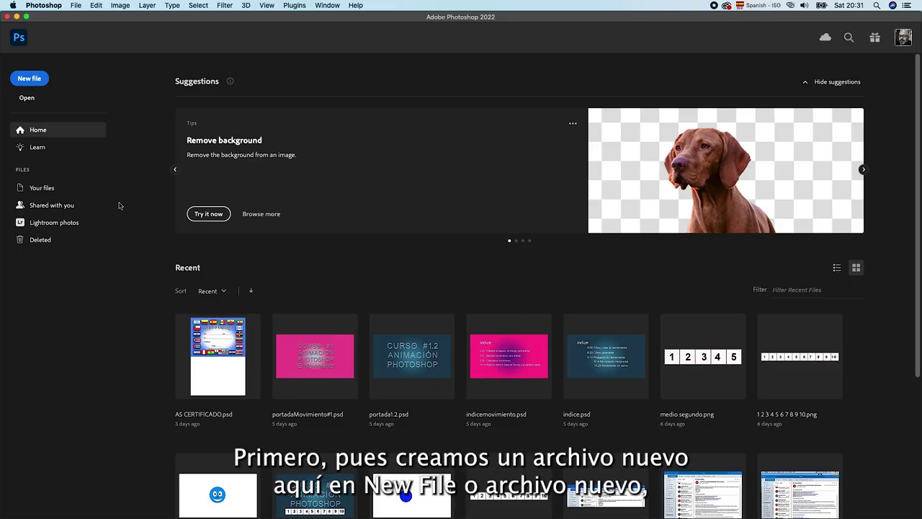
# Step: Create a new blank white 1920×1080 px document, Untitled-1, from the Home screen
pyautogui.click(31, 80)
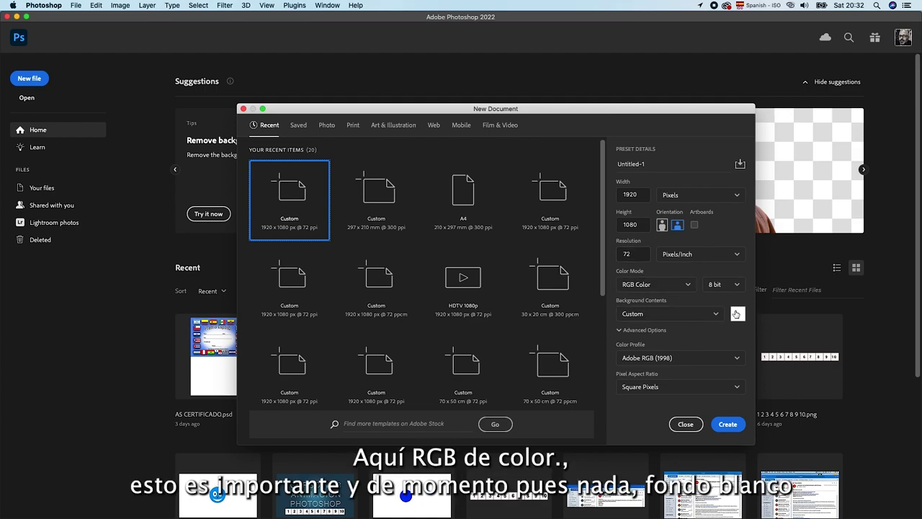
pyautogui.click(727, 424)
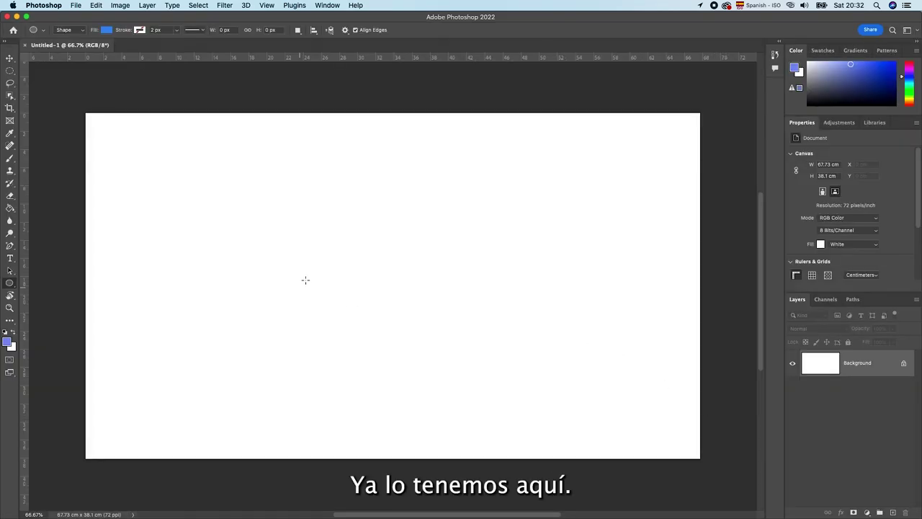
# Step: Set the Ellipse tool's shapes to no stroke and a blue fill
pyautogui.scroll(-2, 311, 272)
pyautogui.scroll(3, 311, 272)
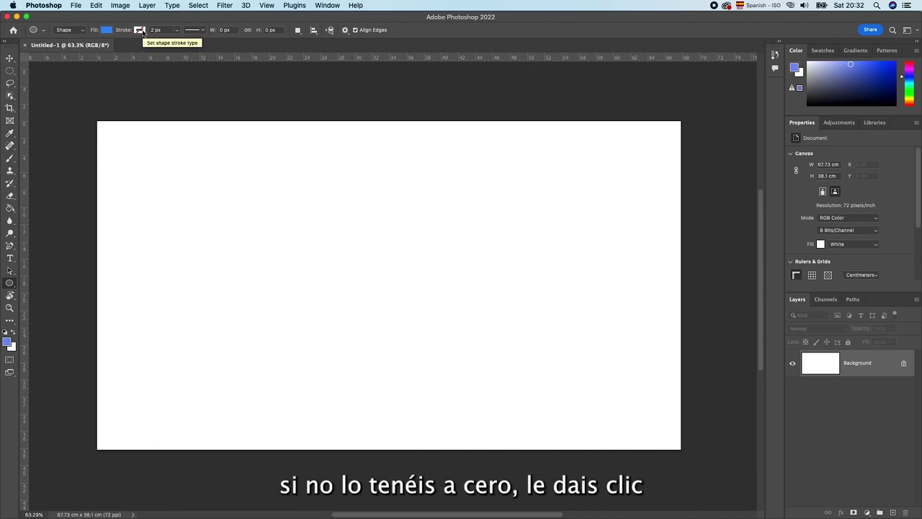
pyautogui.click(139, 31)
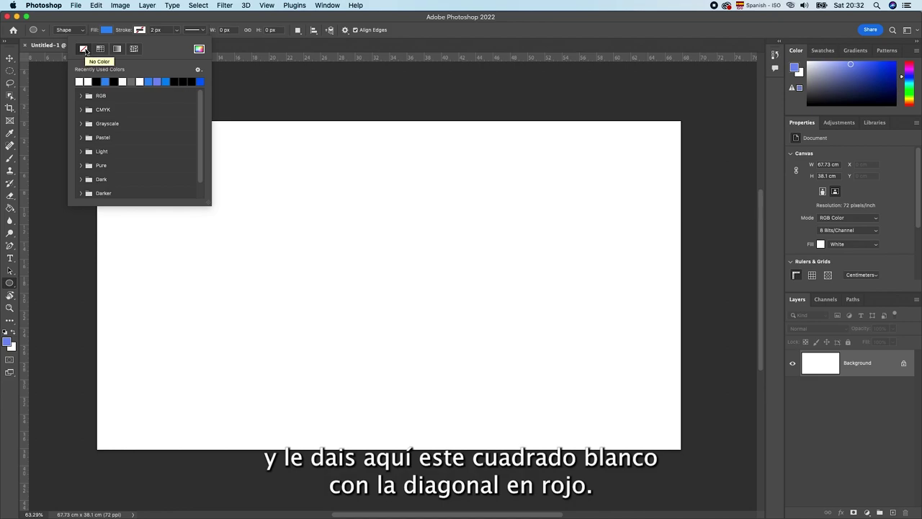
pyautogui.click(85, 50)
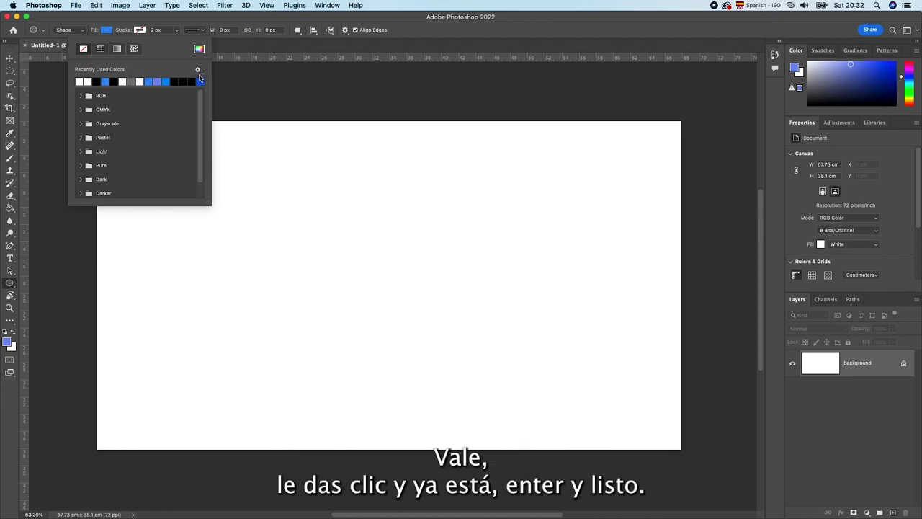
pyautogui.press('Return')
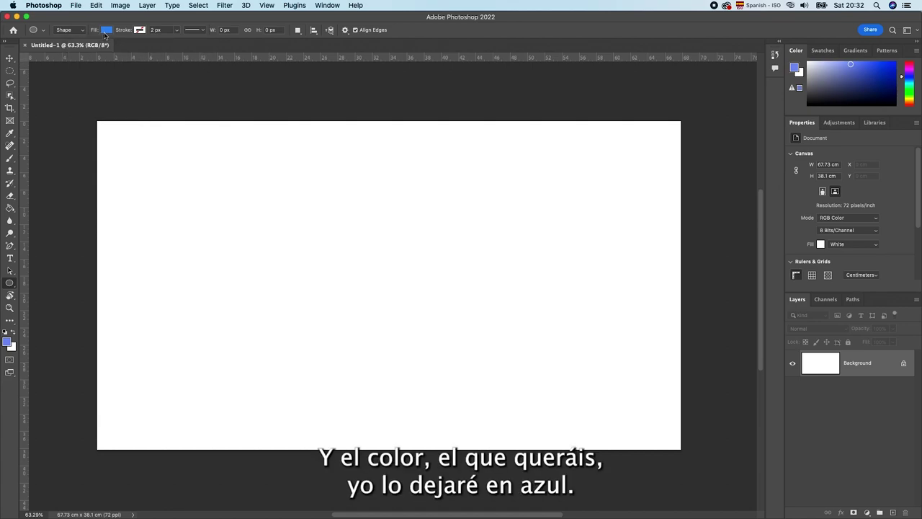
pyautogui.click(106, 30)
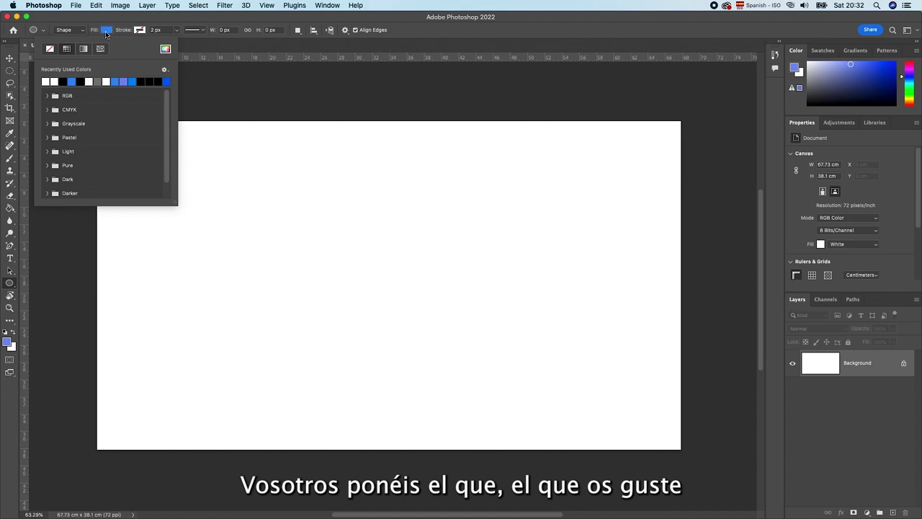
pyautogui.click(106, 32)
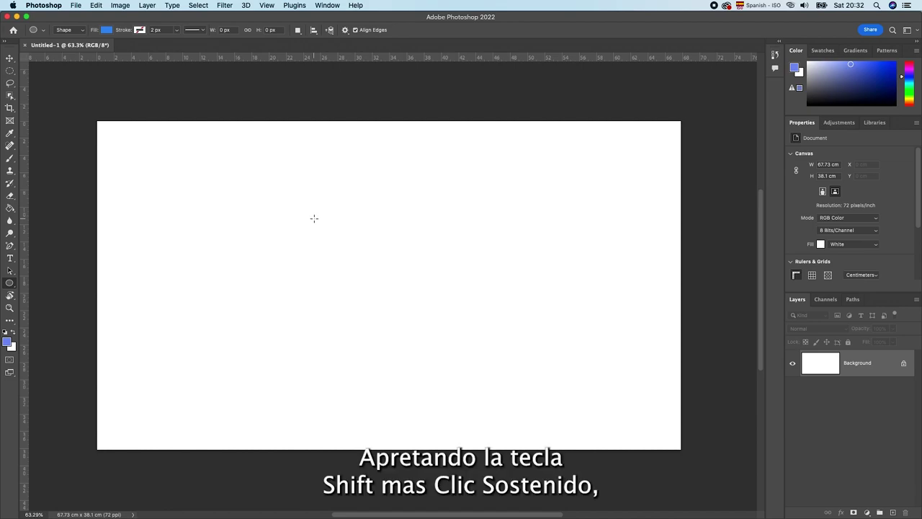
# Step: Draw a blue 475×475 px circle, Ellipse 1, and move it up and right on the canvas
pyautogui.moveTo(314, 219); pyautogui.dragTo(414, 367)
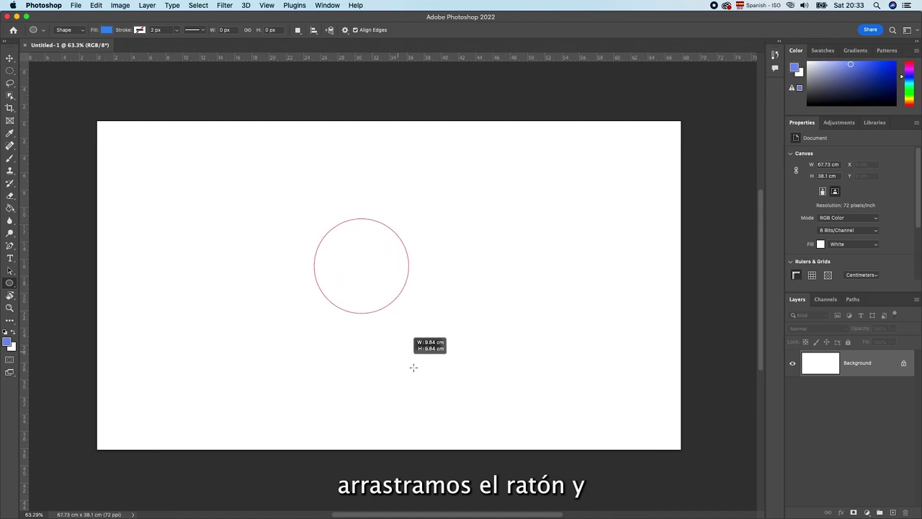
pyautogui.moveTo(413, 368); pyautogui.dragTo(458, 402)
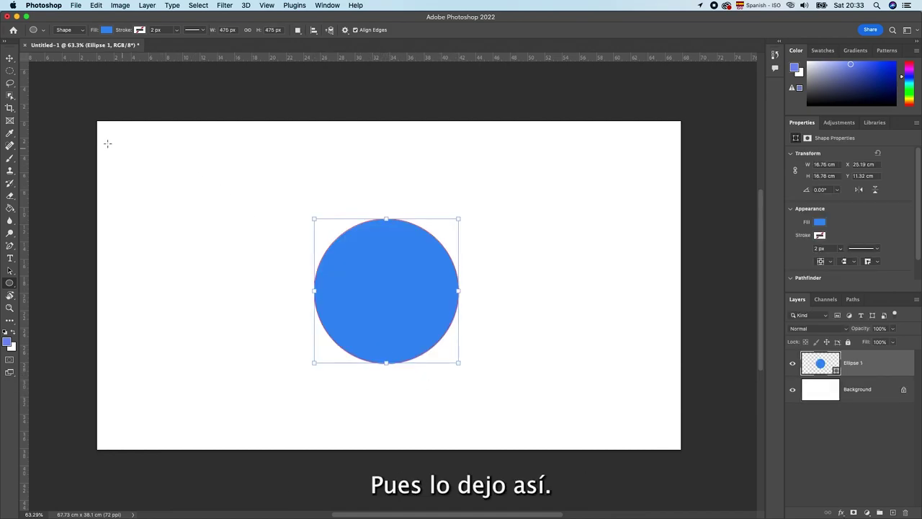
pyautogui.click(9, 57)
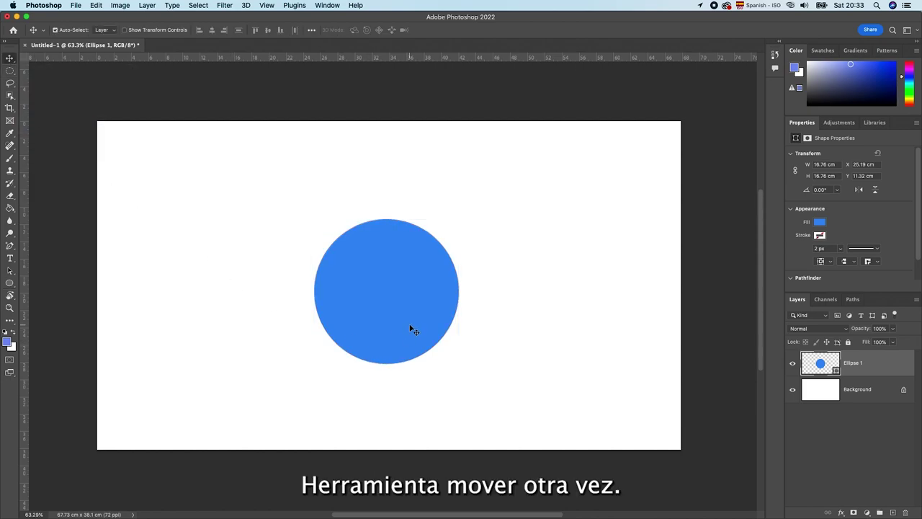
pyautogui.moveTo(413, 330); pyautogui.dragTo(437, 299)
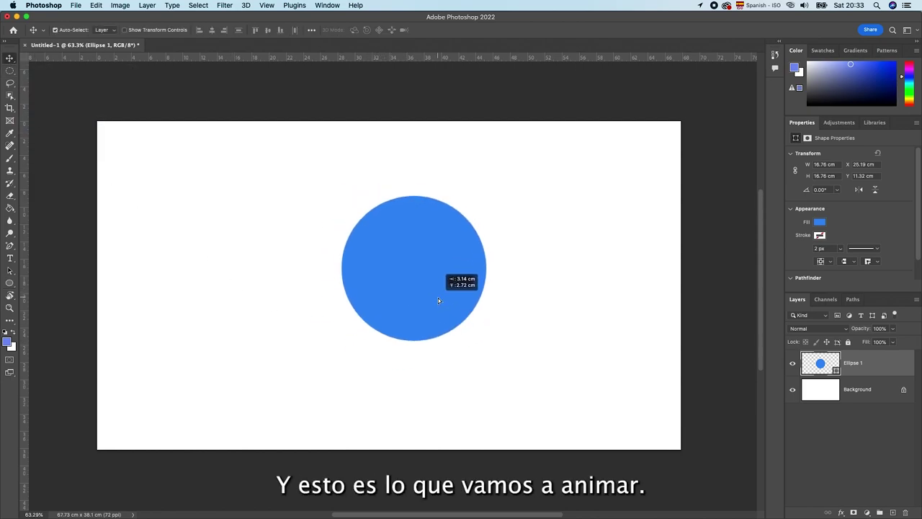
pyautogui.scroll(5, 408, 243)
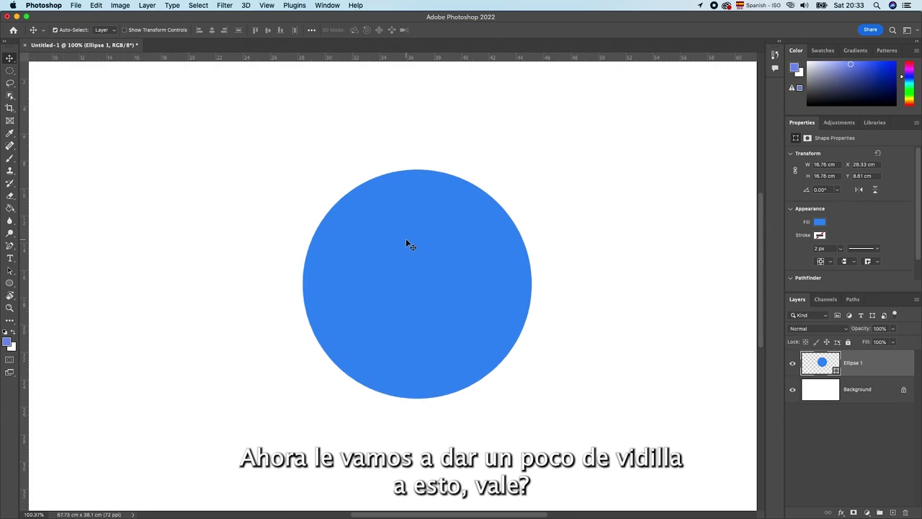
pyautogui.scroll(2, 411, 285)
pyautogui.scroll(1, 411, 286)
pyautogui.scroll(1, 411, 285)
pyautogui.scroll(2, 411, 285)
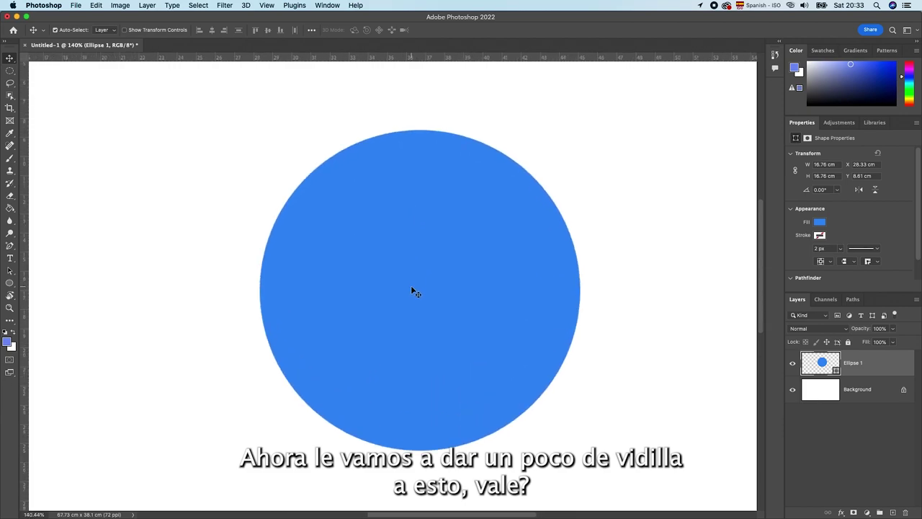
pyautogui.scroll(2, 411, 288)
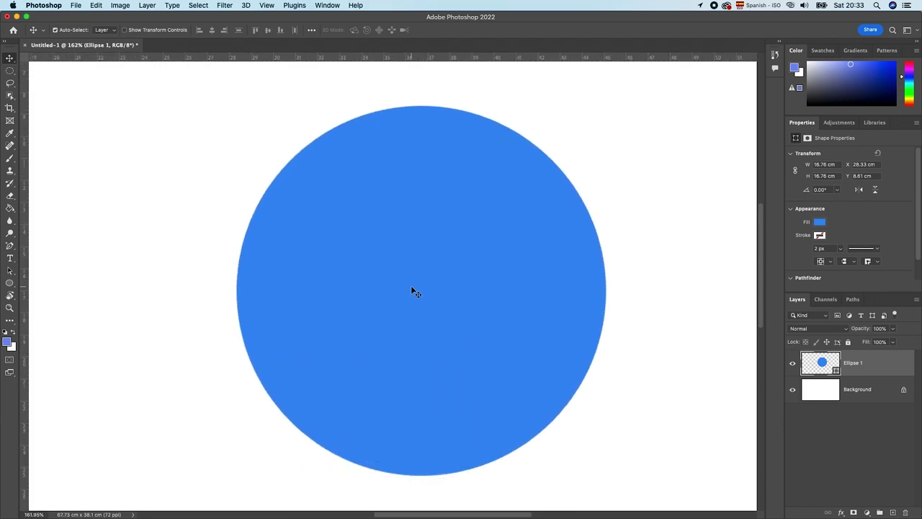
pyautogui.rightClick(9, 283)
pyautogui.click(103, 313)
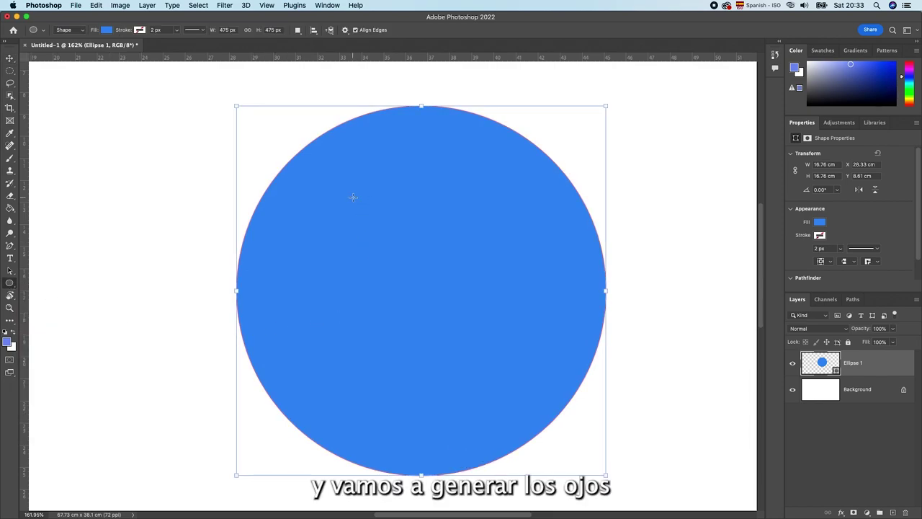
# Step: Draw a tall 89×174 px oval inside the circle and make its fill white
pyautogui.moveTo(349, 195)
pyautogui.mouseDown()
pyautogui.moveTo(406, 326)
pyautogui.moveTo(418, 332)
pyautogui.mouseUp()
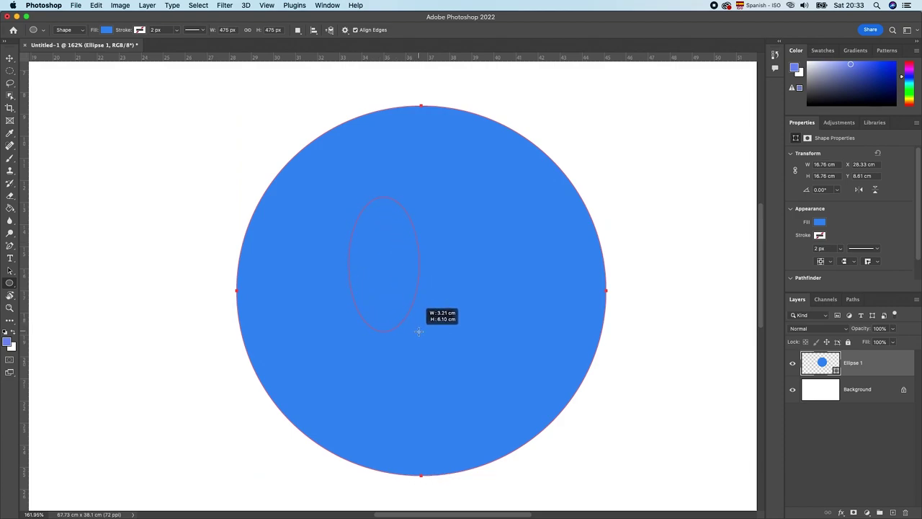
pyautogui.moveTo(418, 331); pyautogui.dragTo(417, 331)
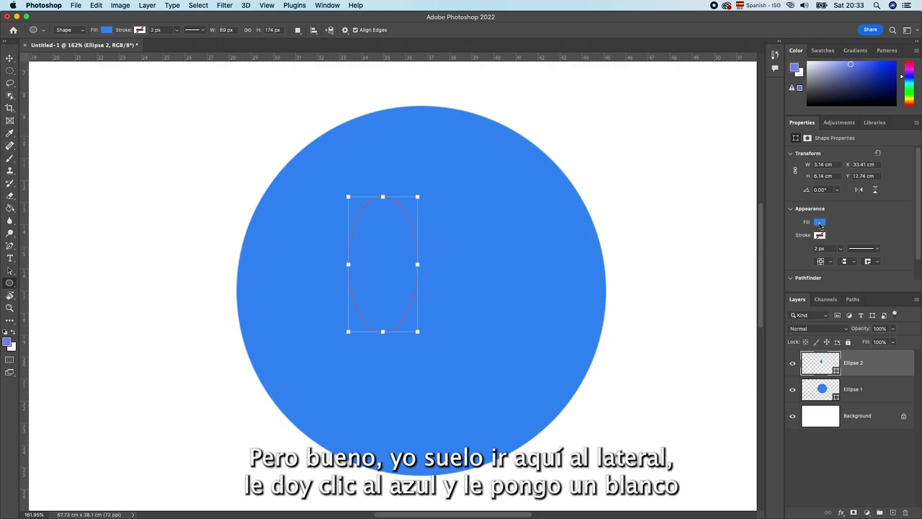
pyautogui.click(819, 224)
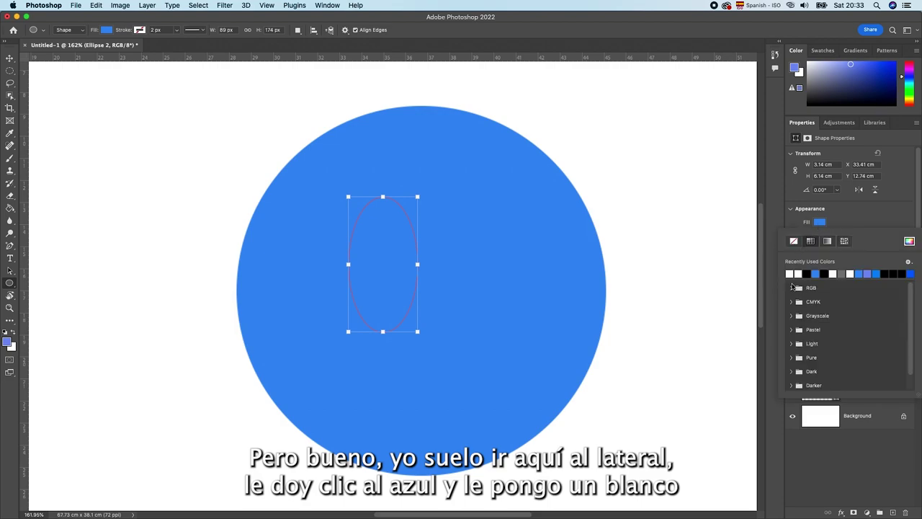
pyautogui.click(790, 271)
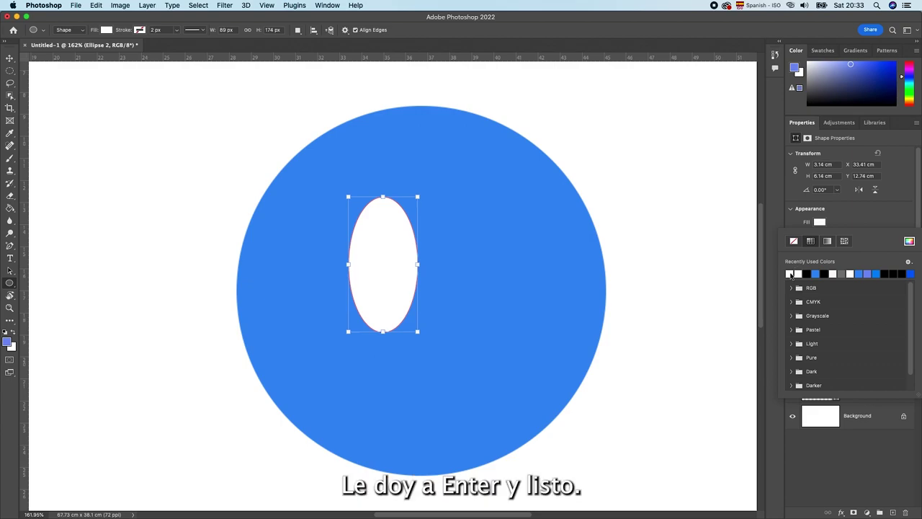
pyautogui.press('Return')
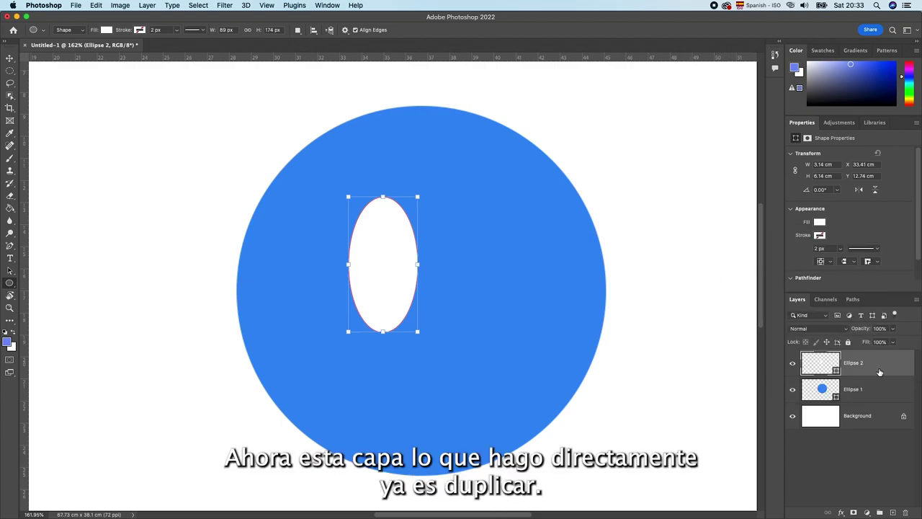
pyautogui.rightClick(877, 368)
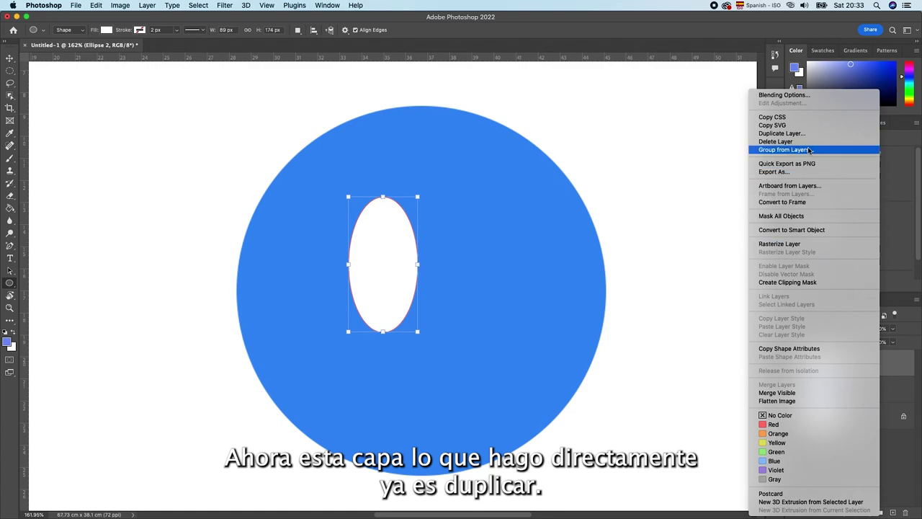
# Step: Duplicate the eye as Ellipse 2 copy and align both eyes side by side
pyautogui.click(779, 136)
pyautogui.click(718, 230)
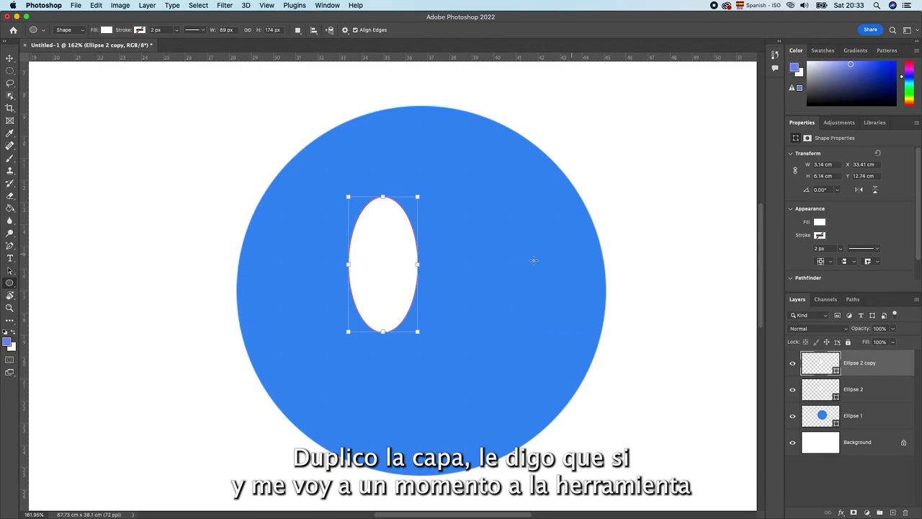
pyautogui.click(9, 57)
pyautogui.moveTo(401, 285); pyautogui.dragTo(489, 284)
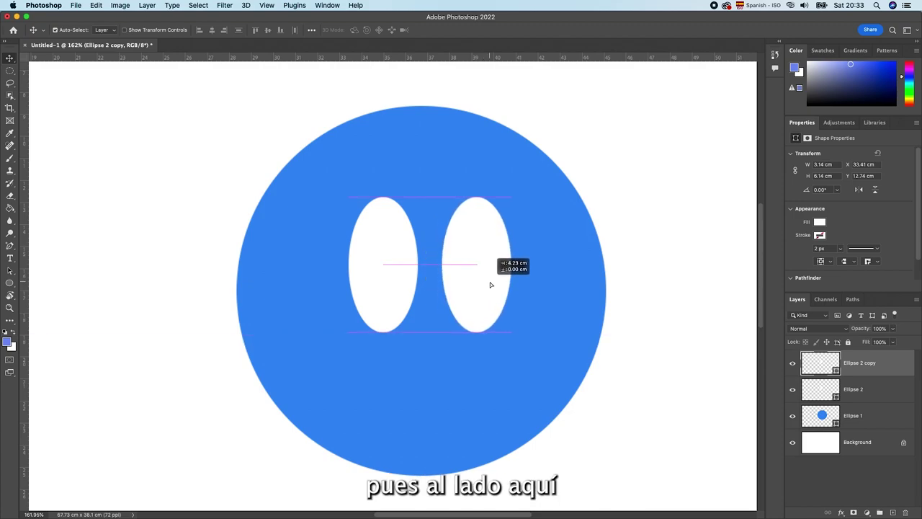
pyautogui.moveTo(489, 285); pyautogui.dragTo(491, 285)
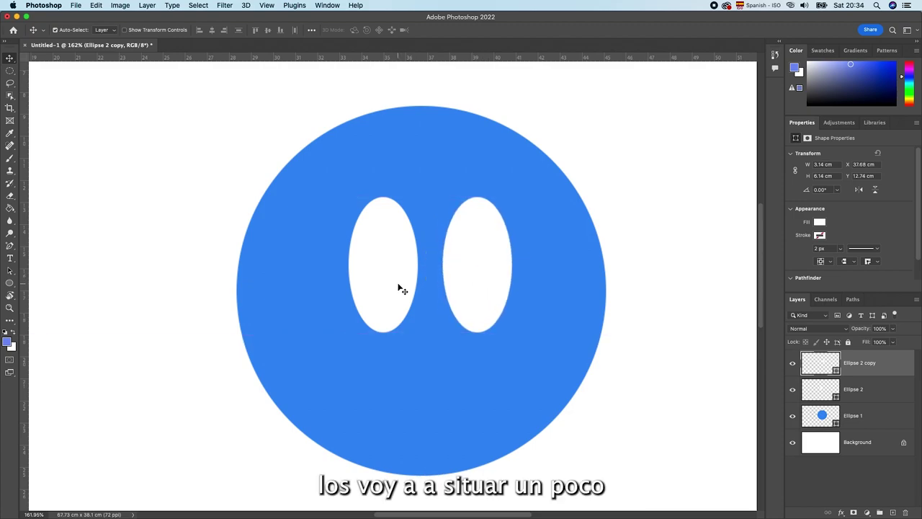
pyautogui.moveTo(402, 290); pyautogui.dragTo(385, 293)
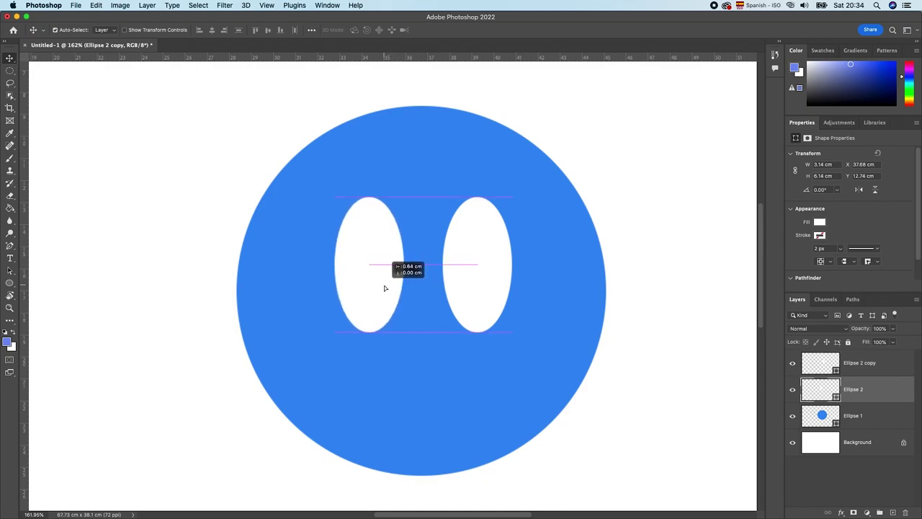
pyautogui.moveTo(385, 292); pyautogui.dragTo(382, 290)
pyautogui.moveTo(478, 292); pyautogui.dragTo(465, 295)
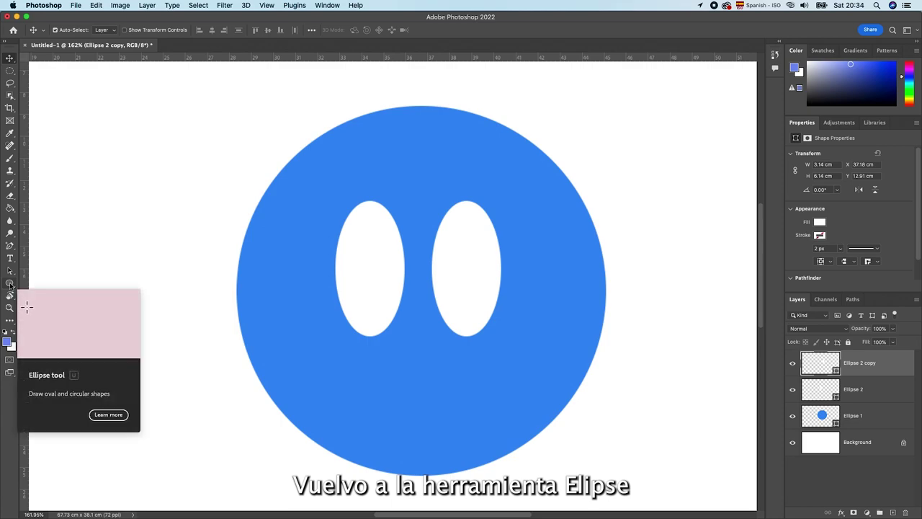
# Step: Draw a small white circle nose, Ellipse 3, centred below the eyes
pyautogui.click(10, 284)
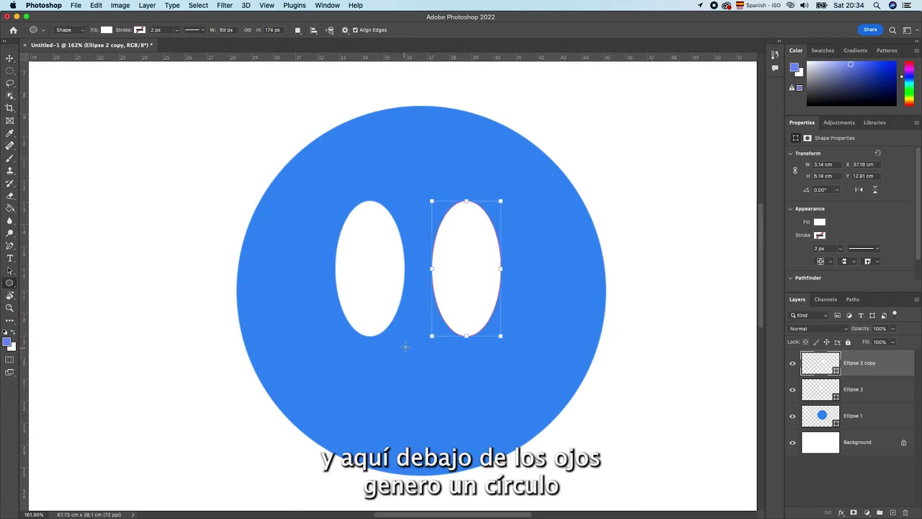
pyautogui.moveTo(405, 344); pyautogui.dragTo(435, 373)
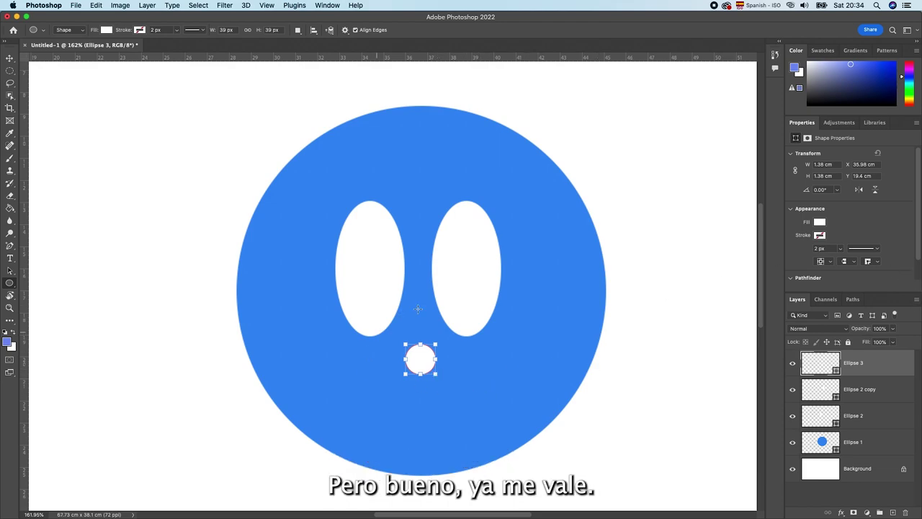
pyautogui.click(9, 59)
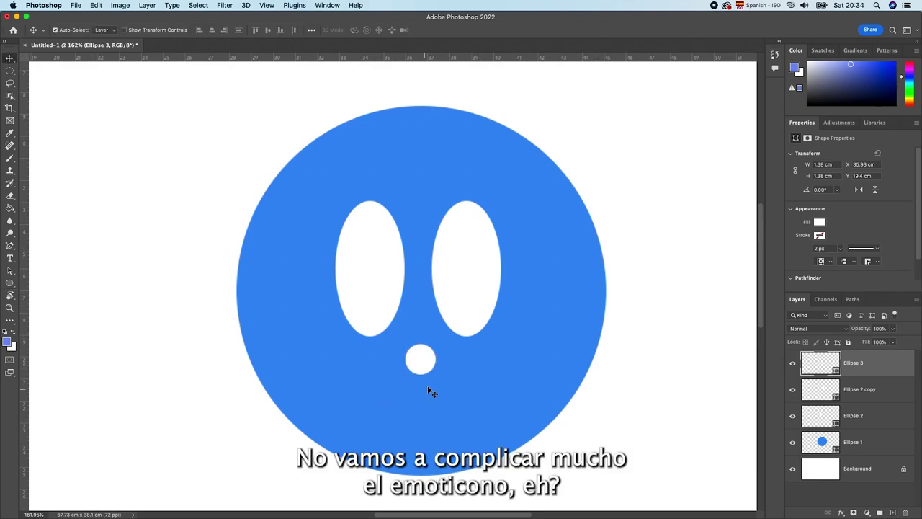
pyautogui.moveTo(423, 362); pyautogui.dragTo(416, 357)
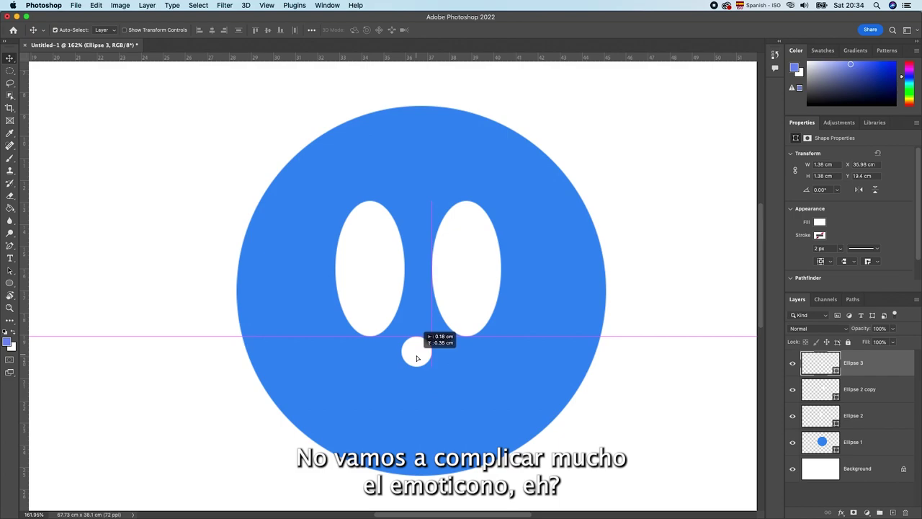
pyautogui.moveTo(417, 358); pyautogui.dragTo(417, 356)
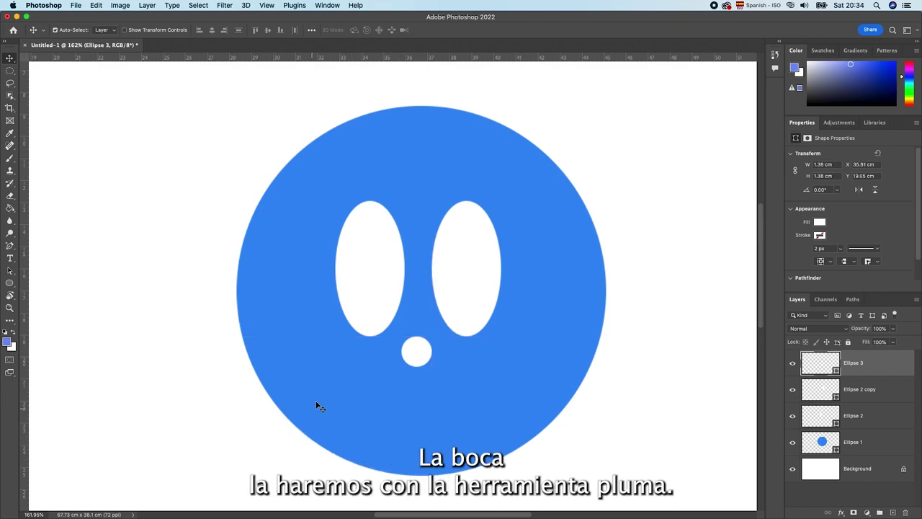
pyautogui.click(10, 246)
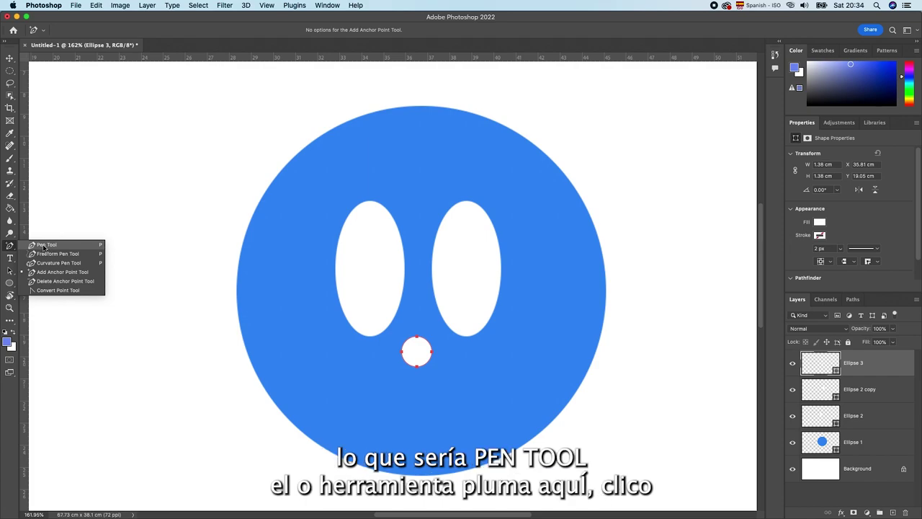
# Step: Draw a flat-topped, curved-bottom mouth shape with the Pen tool in Shape mode
pyautogui.click(44, 245)
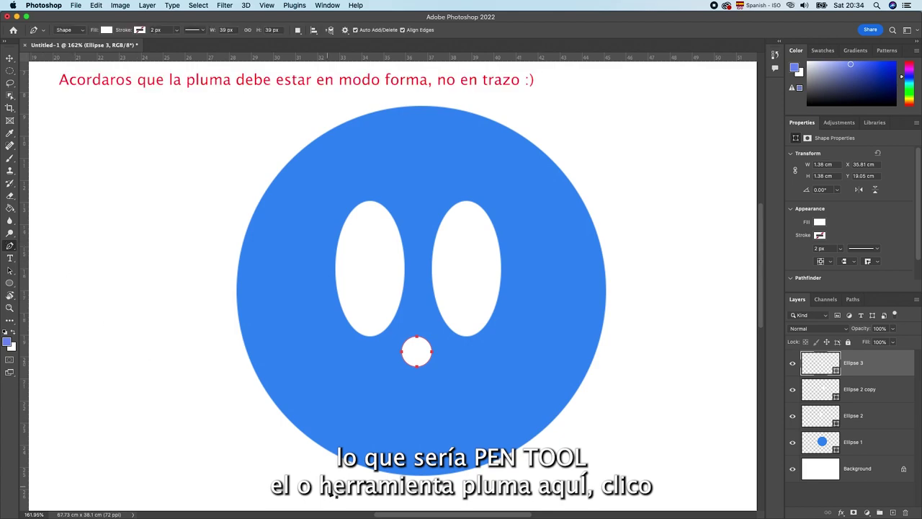
pyautogui.click(325, 381)
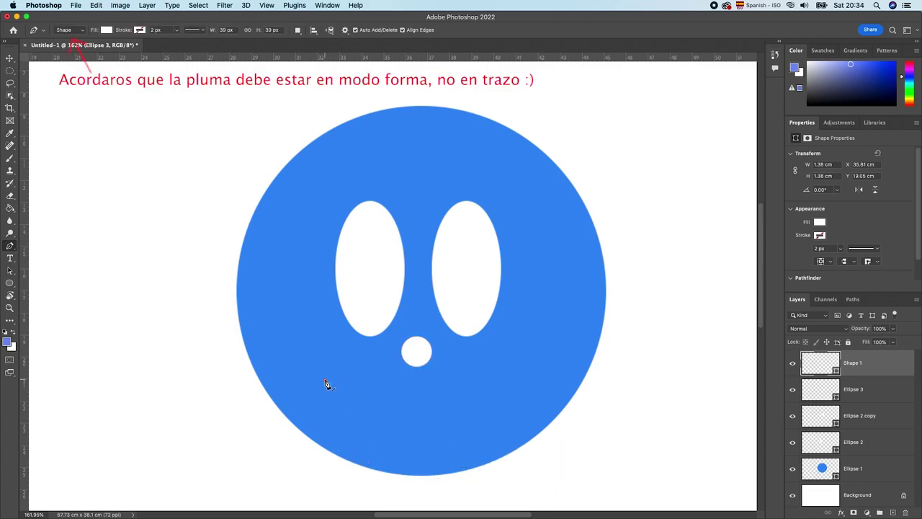
pyautogui.click(482, 380)
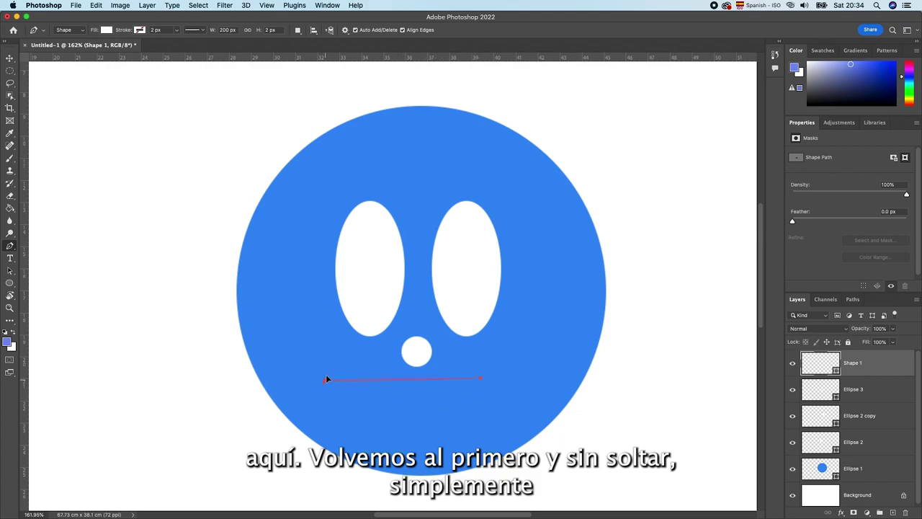
pyautogui.moveTo(325, 378); pyautogui.dragTo(326, 368)
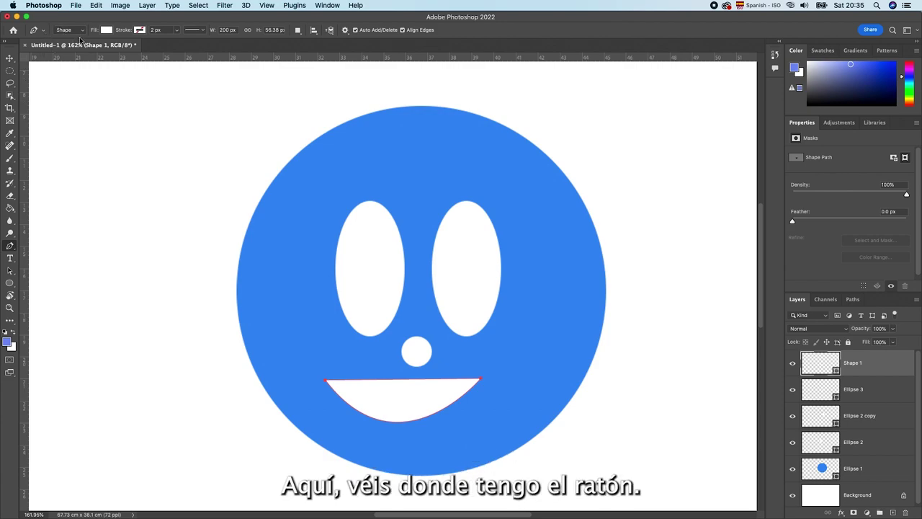
pyautogui.click(82, 31)
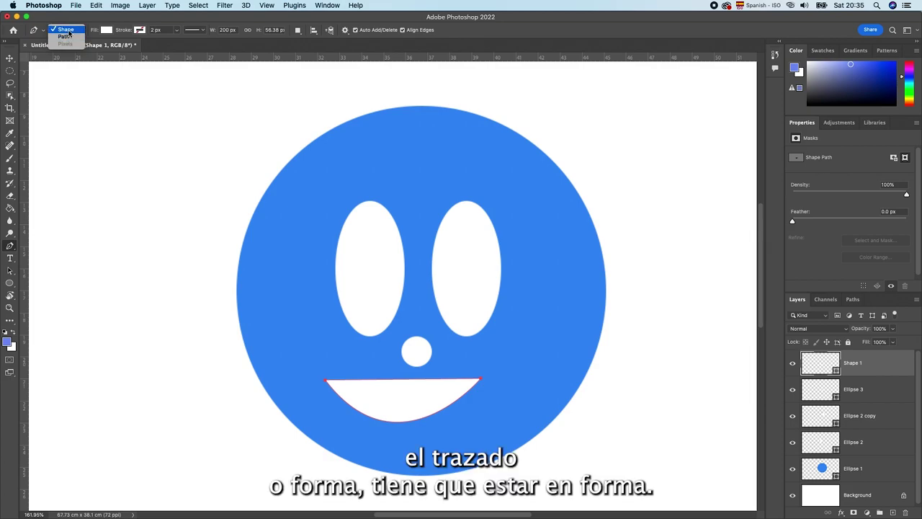
pyautogui.click(68, 32)
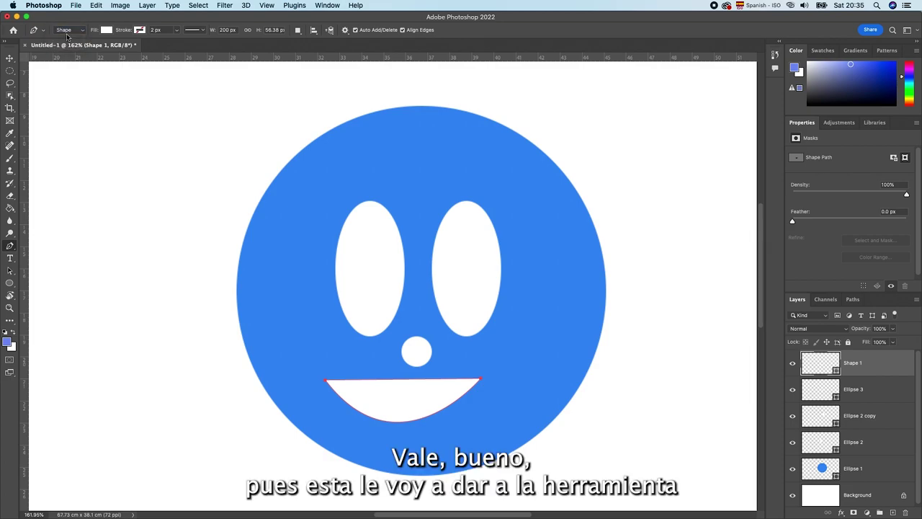
# Step: Nudge the mouth, Shape 1, right and down below the nose
pyautogui.click(10, 59)
pyautogui.moveTo(395, 408); pyautogui.dragTo(412, 420)
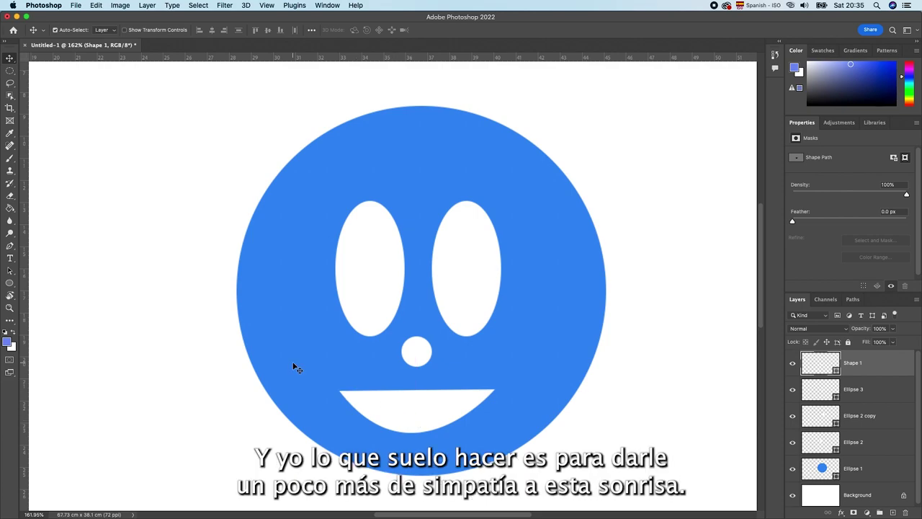
pyautogui.scroll(2, 403, 420)
pyautogui.scroll(1, 403, 420)
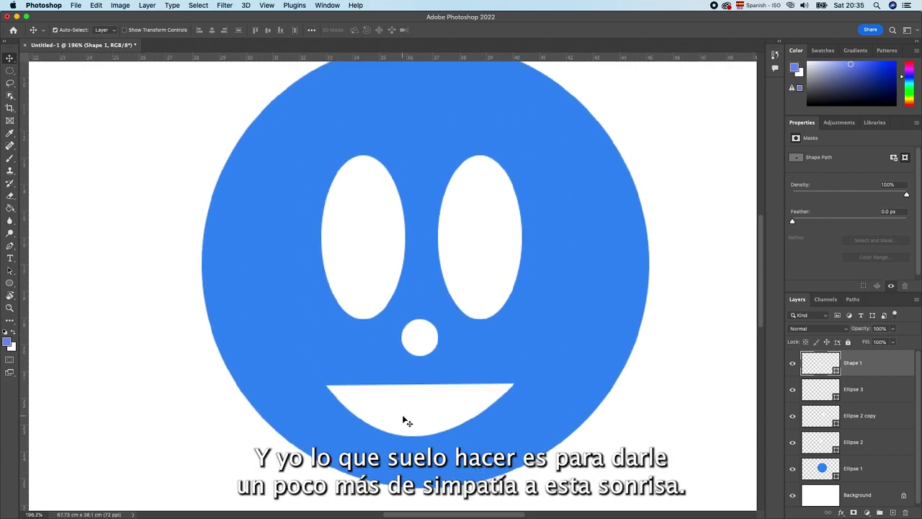
pyautogui.scroll(1, 403, 420)
pyautogui.scroll(1, 403, 420)
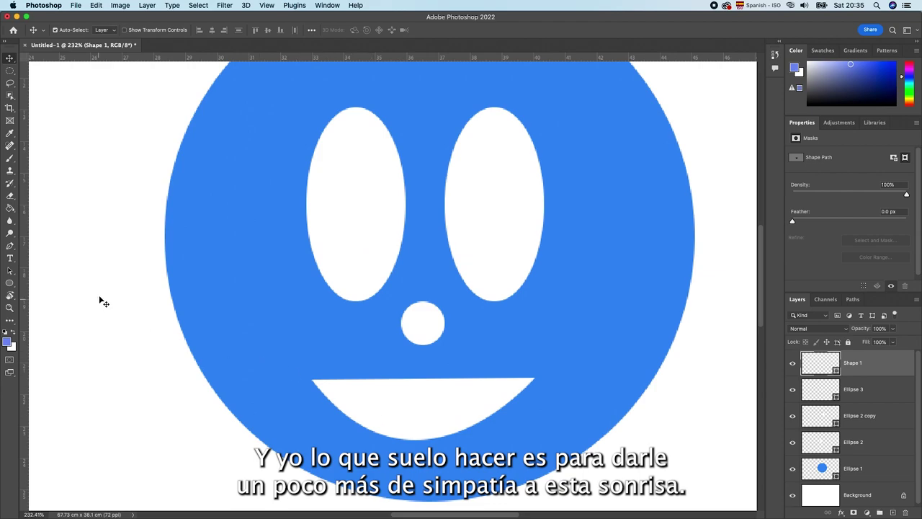
pyautogui.click(10, 245)
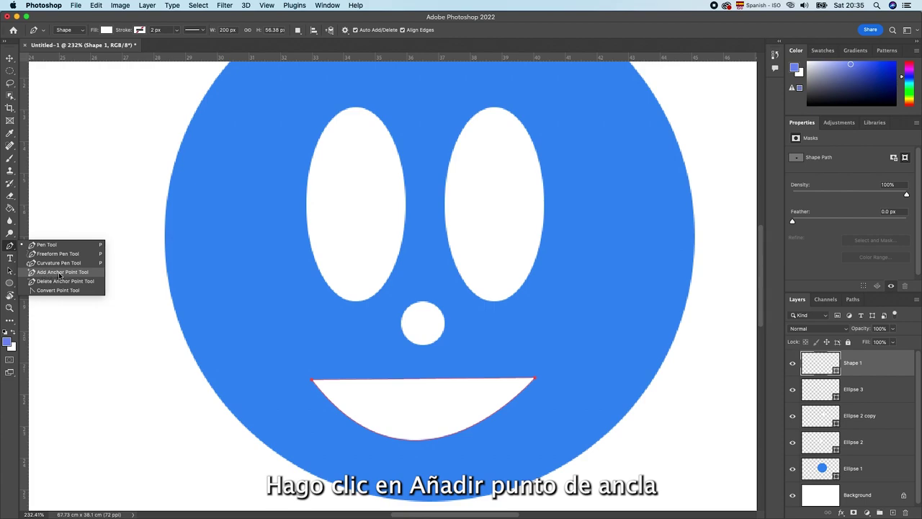
# Step: Add an anchor point mid-way along the mouth's top edge and lower it into a crescent
pyautogui.click(59, 271)
pyautogui.scroll(5, 399, 412)
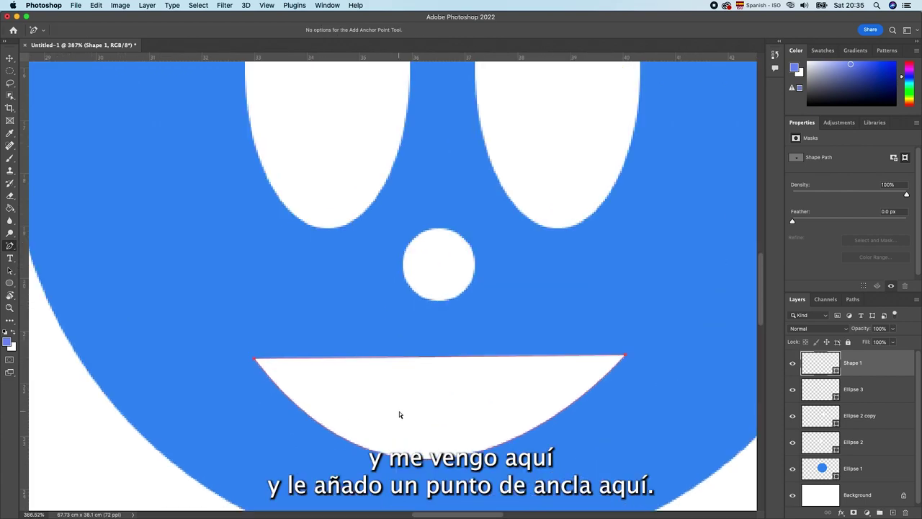
pyautogui.scroll(2, 399, 413)
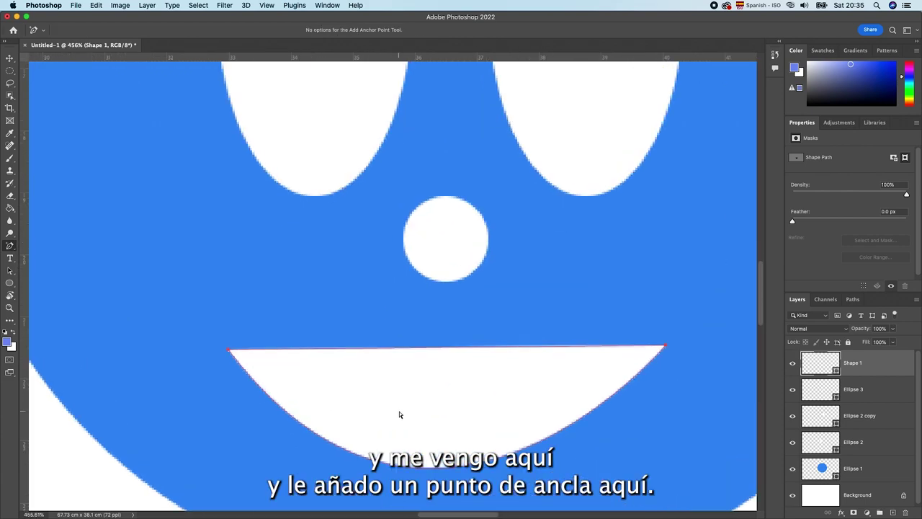
pyautogui.click(444, 348)
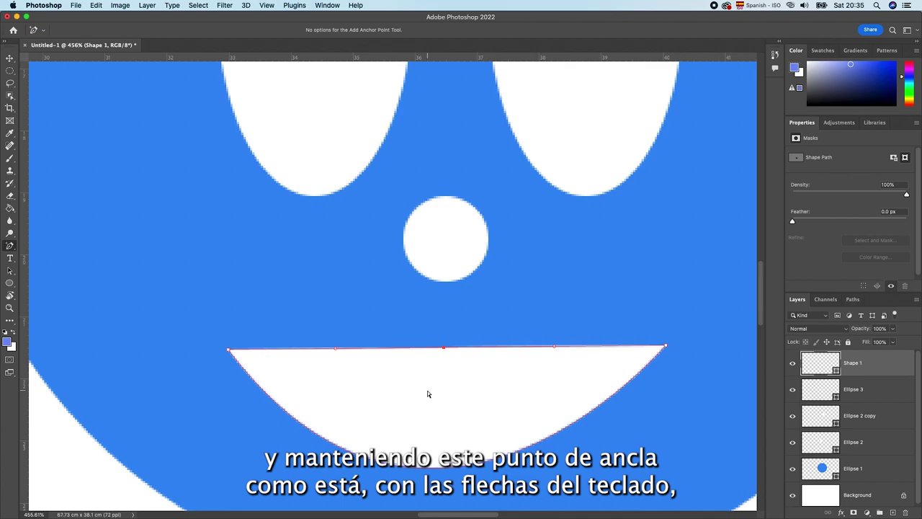
pyautogui.press('Down')
pyautogui.press('Down')
pyautogui.press('Down')
pyautogui.press('Down')
pyautogui.press('Down')
pyautogui.press('Down')
pyautogui.press('Down')
pyautogui.press('Down')
pyautogui.press('Down')
pyautogui.press('Down')
pyautogui.press('Down')
pyautogui.press('Down')
pyautogui.press('Down')
pyautogui.press('Up')
pyautogui.press('Up')
pyautogui.scroll(-1, 427, 394)
pyautogui.scroll(-1, 427, 394)
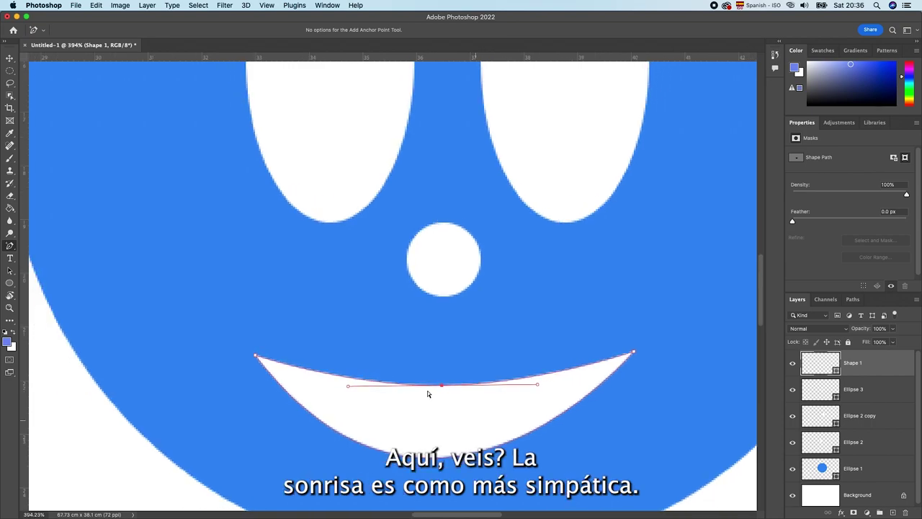
pyautogui.scroll(-8, 427, 394)
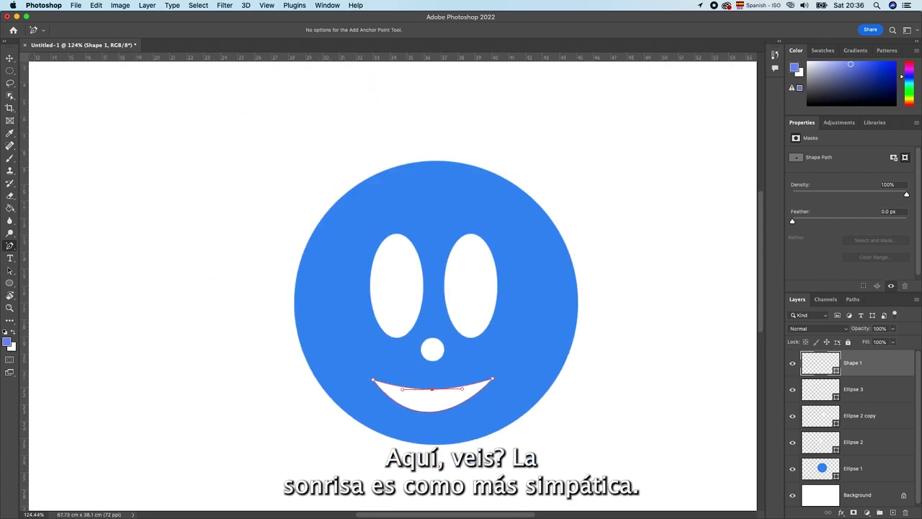
pyautogui.click(10, 57)
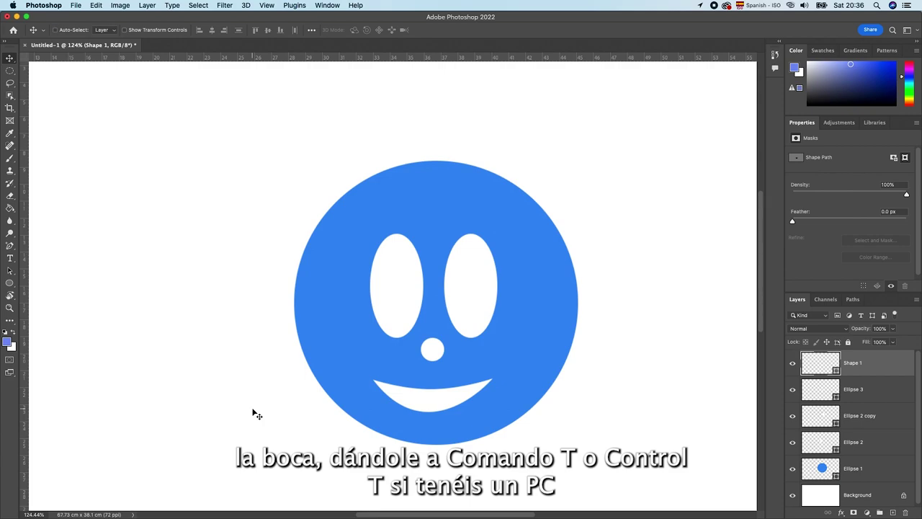
# Step: Enlarge the mouth with Free Transform, widening it from centre and stretching it downward
pyautogui.press('cmd+t')
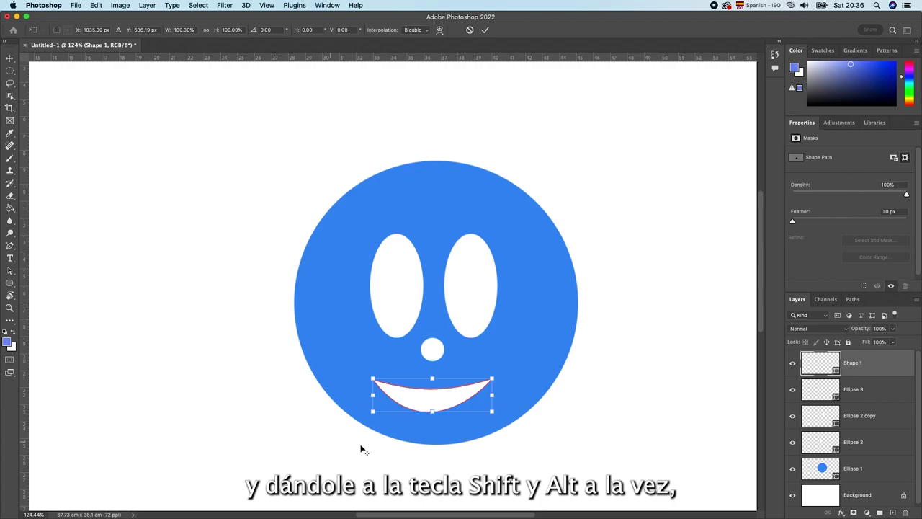
pyautogui.moveTo(491, 377); pyautogui.dragTo(520, 367)
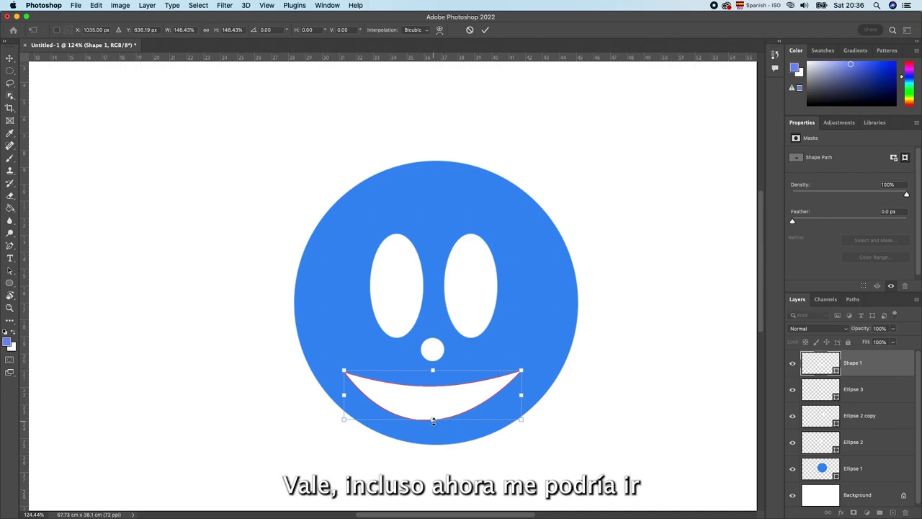
pyautogui.moveTo(433, 420); pyautogui.dragTo(432, 434)
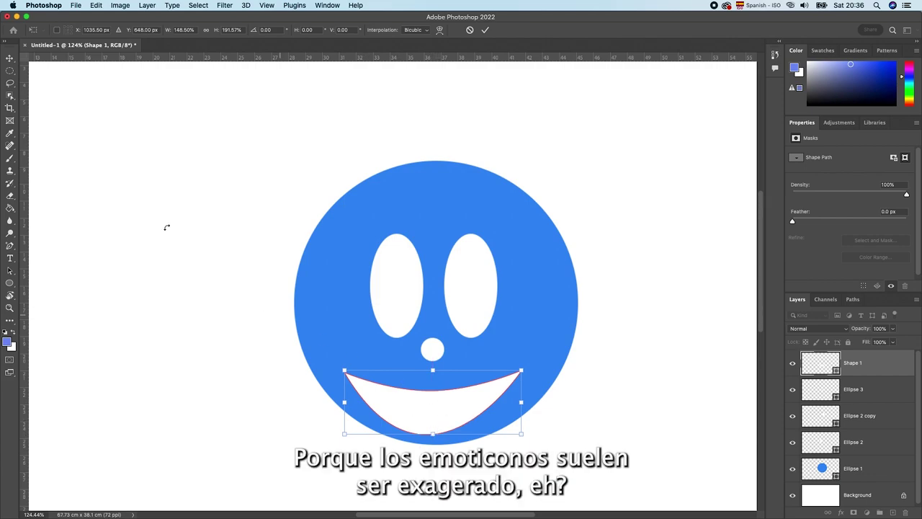
pyautogui.press('Return')
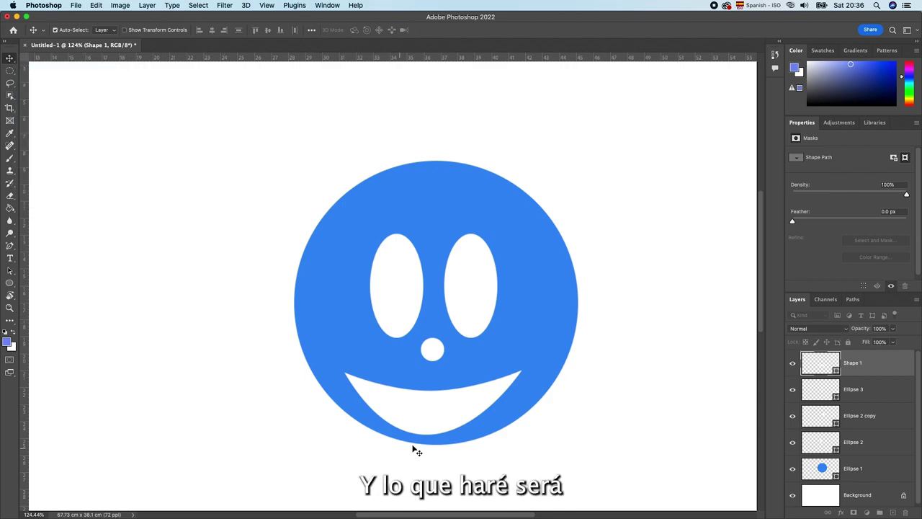
# Step: Centre the enlarged mouth just beneath the nose
pyautogui.moveTo(437, 418); pyautogui.dragTo(442, 414)
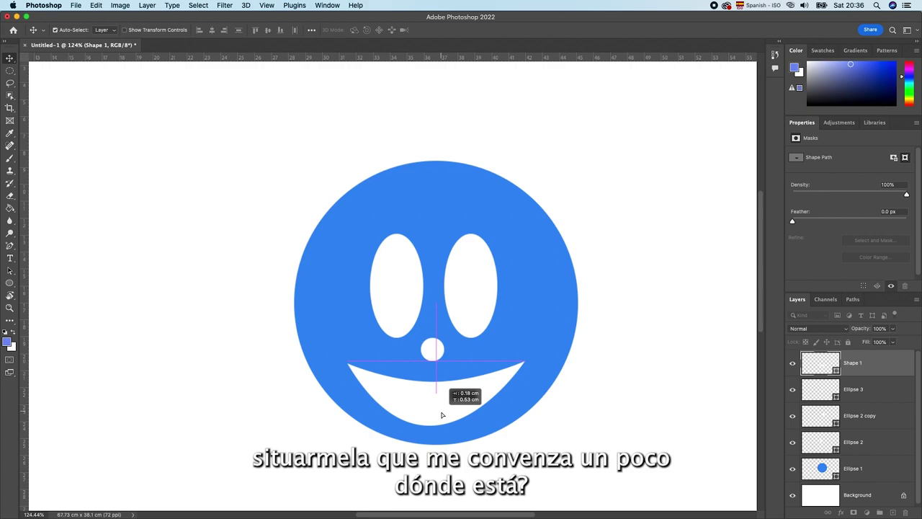
pyautogui.moveTo(442, 415); pyautogui.dragTo(438, 415)
pyautogui.moveTo(438, 415); pyautogui.dragTo(438, 414)
pyautogui.scroll(-5, 447, 442)
pyautogui.scroll(1, 448, 442)
pyautogui.scroll(2, 447, 442)
pyautogui.scroll(1, 448, 442)
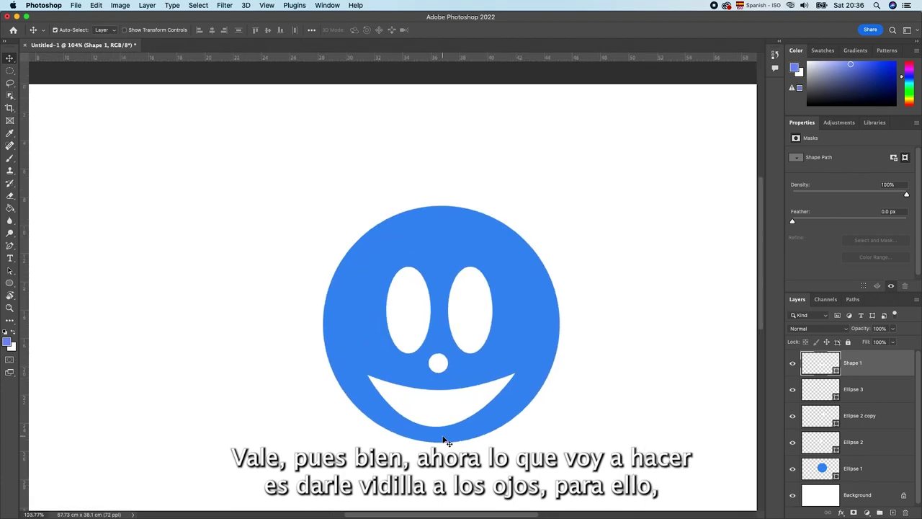
pyautogui.scroll(1, 447, 441)
pyautogui.scroll(1, 447, 440)
pyautogui.scroll(1, 446, 441)
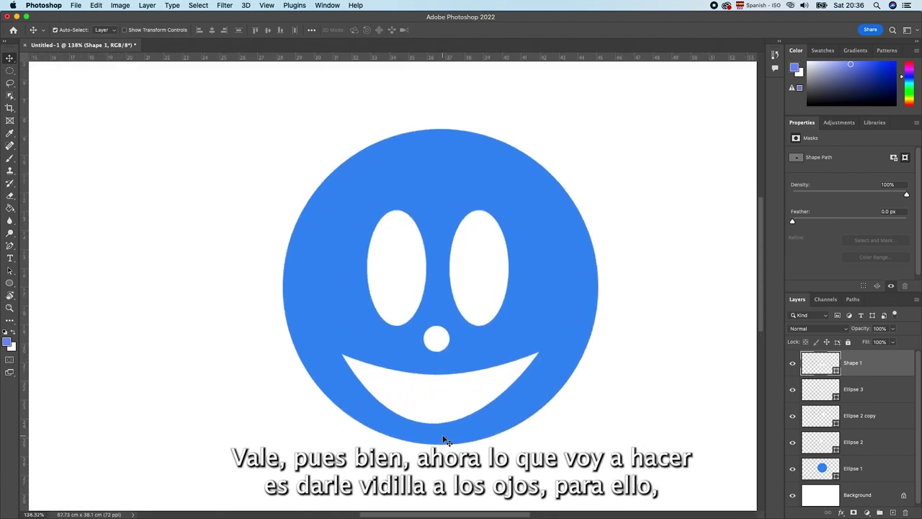
# Step: Draw a black oval pupil, Ellipse 4, in the left eye and nudge it into place
pyautogui.click(10, 283)
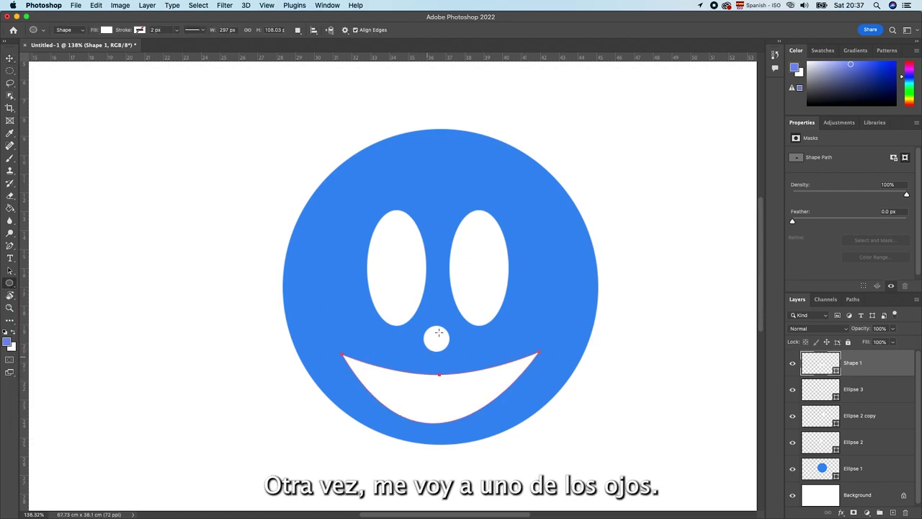
pyautogui.moveTo(402, 246)
pyautogui.mouseDown()
pyautogui.moveTo(417, 299)
pyautogui.moveTo(425, 300)
pyautogui.mouseUp()
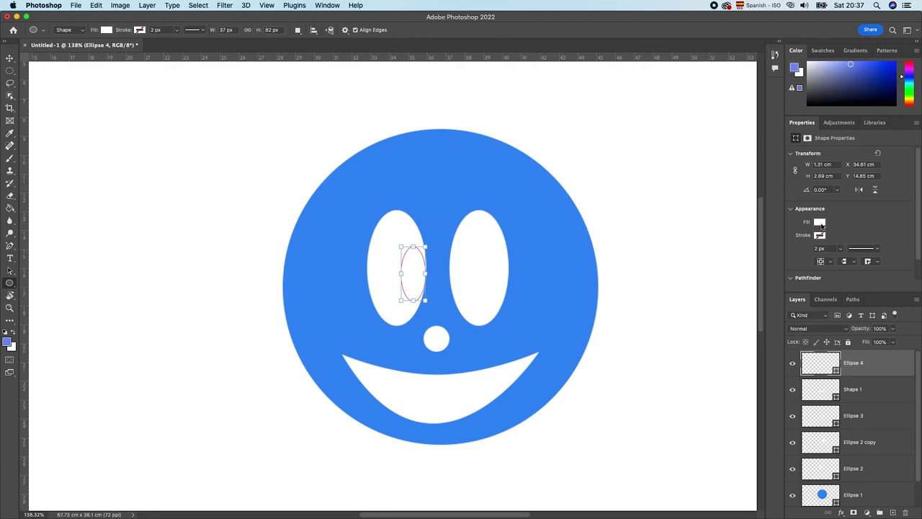
pyautogui.click(820, 224)
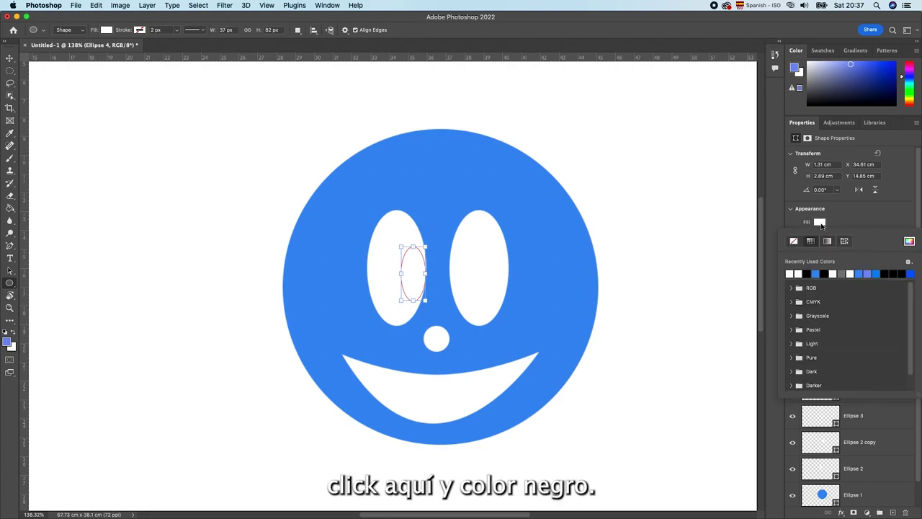
pyautogui.click(809, 272)
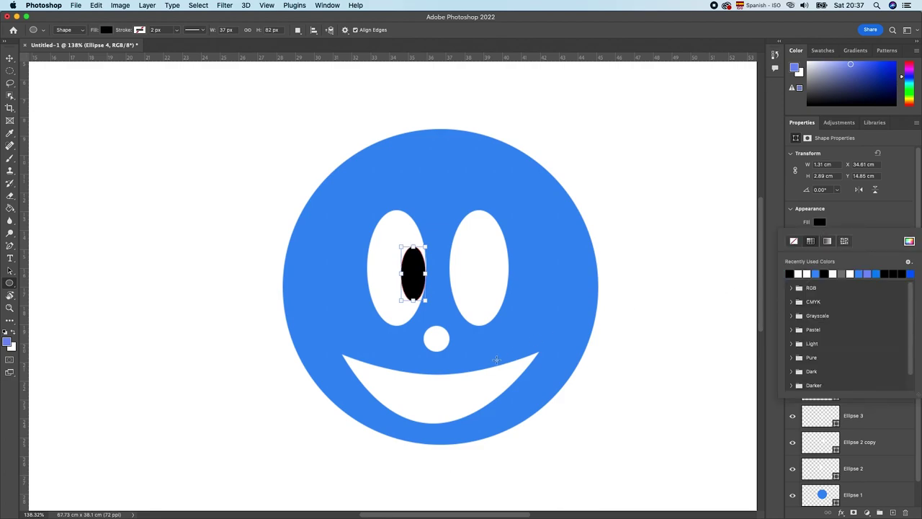
pyautogui.click(10, 57)
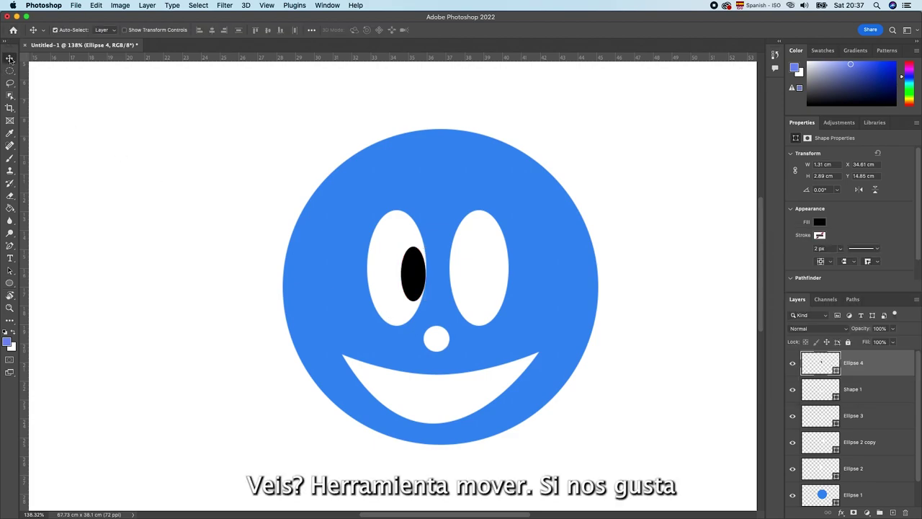
pyautogui.moveTo(422, 281); pyautogui.dragTo(411, 286)
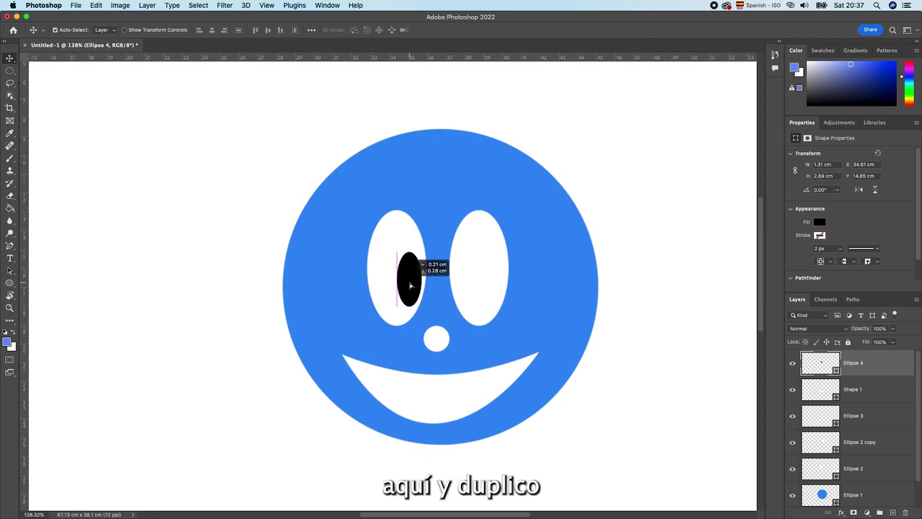
pyautogui.moveTo(410, 286); pyautogui.dragTo(412, 289)
pyautogui.rightClick(885, 370)
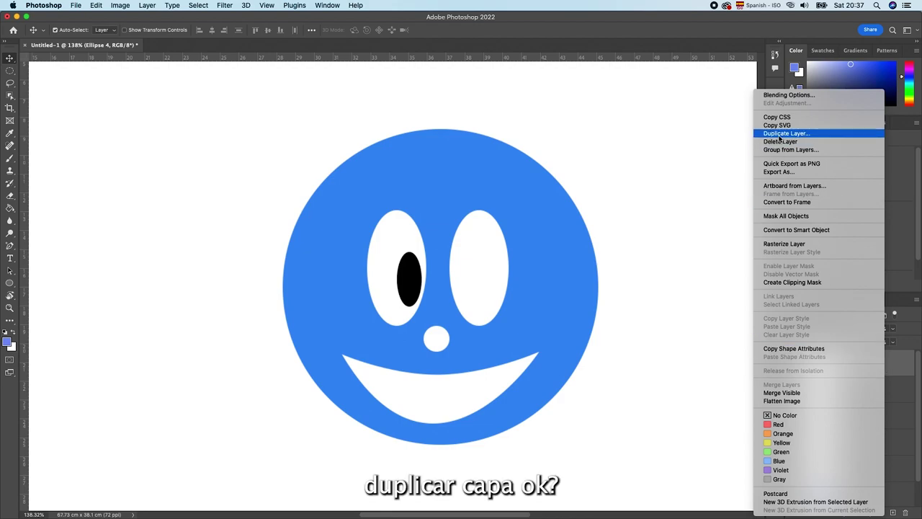
# Step: Duplicate the black pupil layer and place the Ellipse 4 copy inside the right white eye
pyautogui.click(780, 136)
pyautogui.click(718, 228)
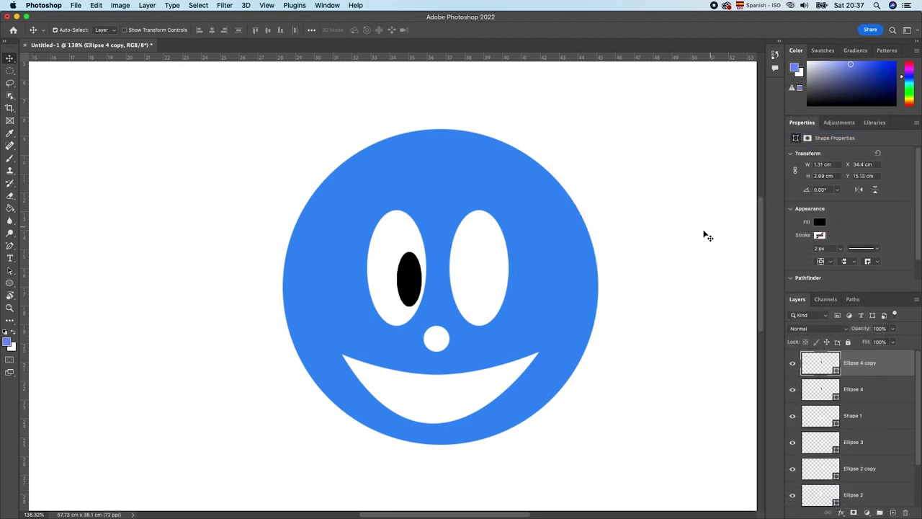
pyautogui.moveTo(415, 286); pyautogui.dragTo(473, 286)
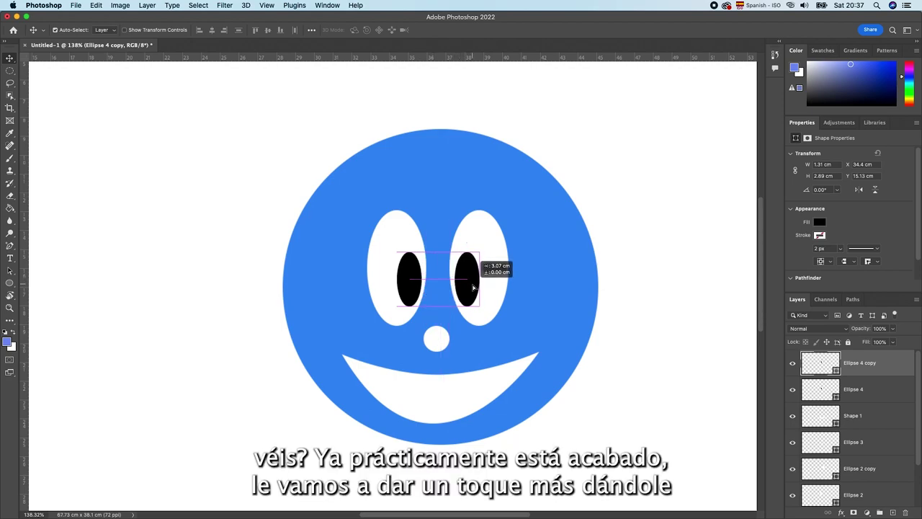
pyautogui.moveTo(473, 286); pyautogui.dragTo(474, 284)
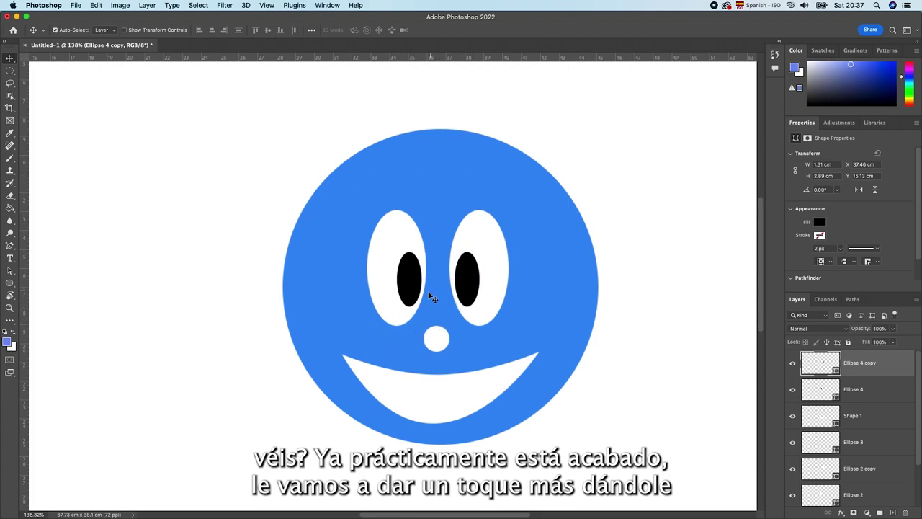
pyautogui.scroll(5, 427, 296)
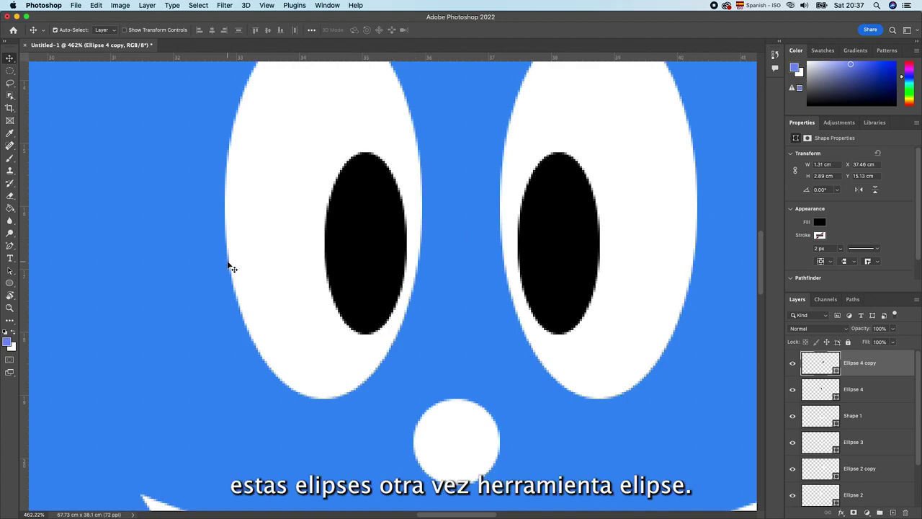
pyautogui.click(10, 284)
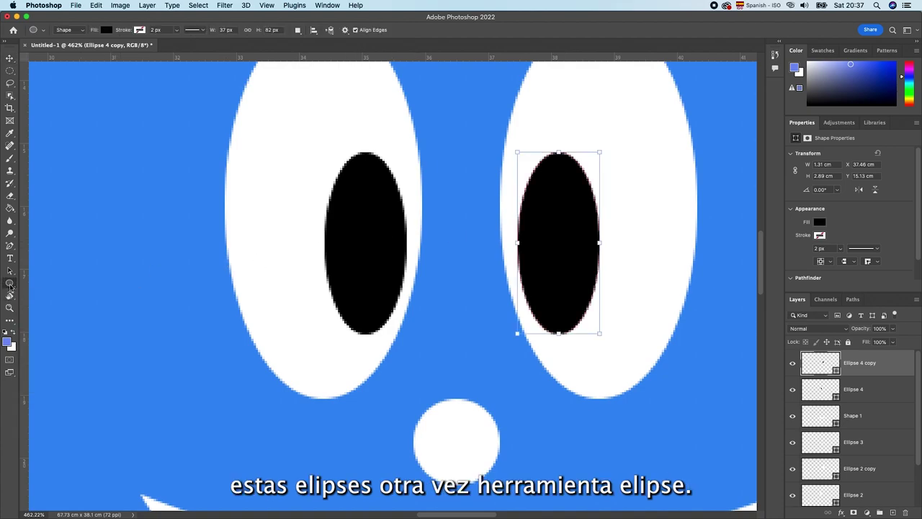
# Step: Draw a tiny 0.32 × 0.39 cm ellipse on the left pupil and fill it white
pyautogui.moveTo(372, 256); pyautogui.dragTo(386, 279)
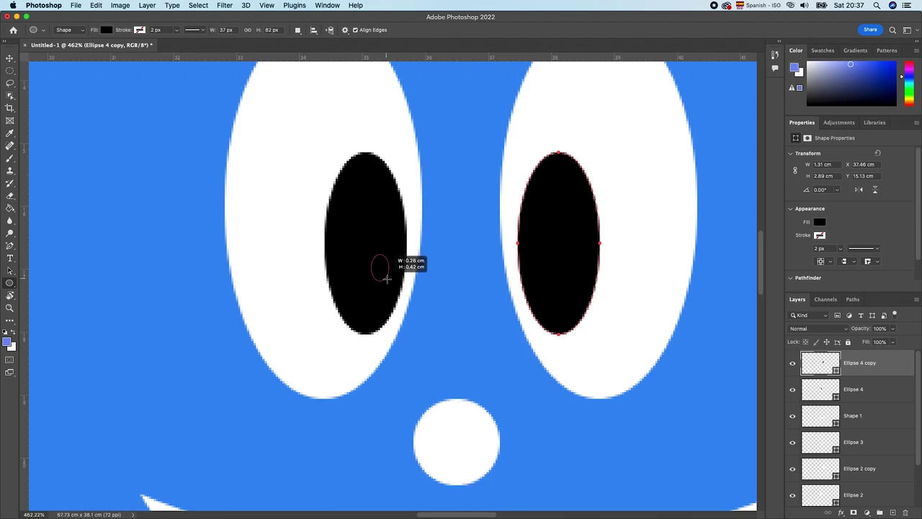
pyautogui.moveTo(387, 279); pyautogui.dragTo(390, 276)
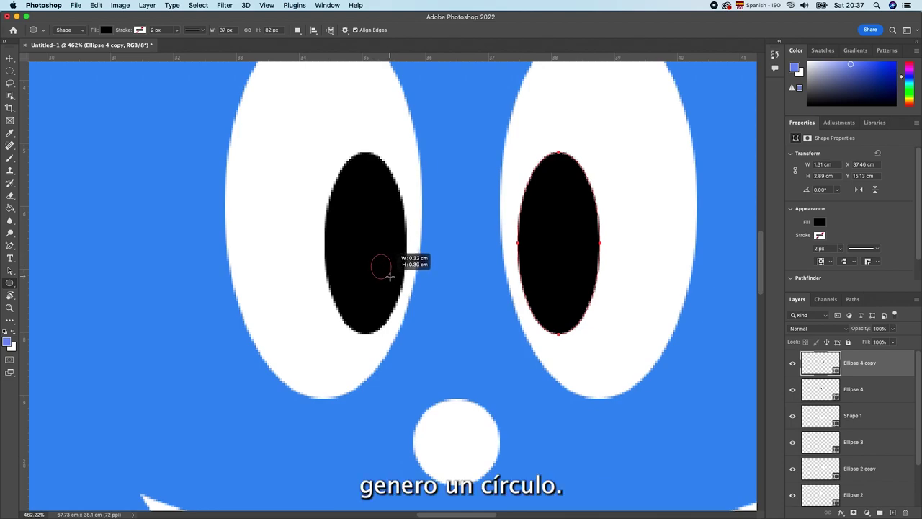
pyautogui.moveTo(390, 276); pyautogui.dragTo(389, 276)
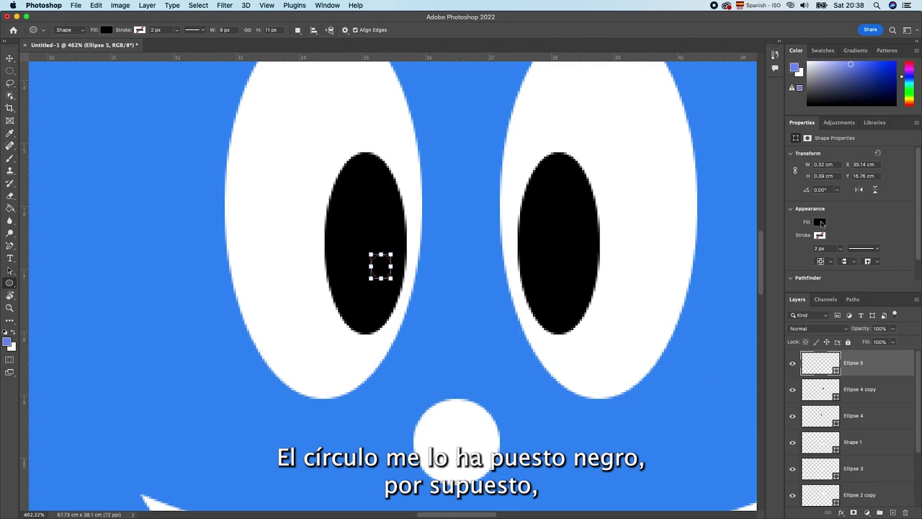
pyautogui.click(820, 223)
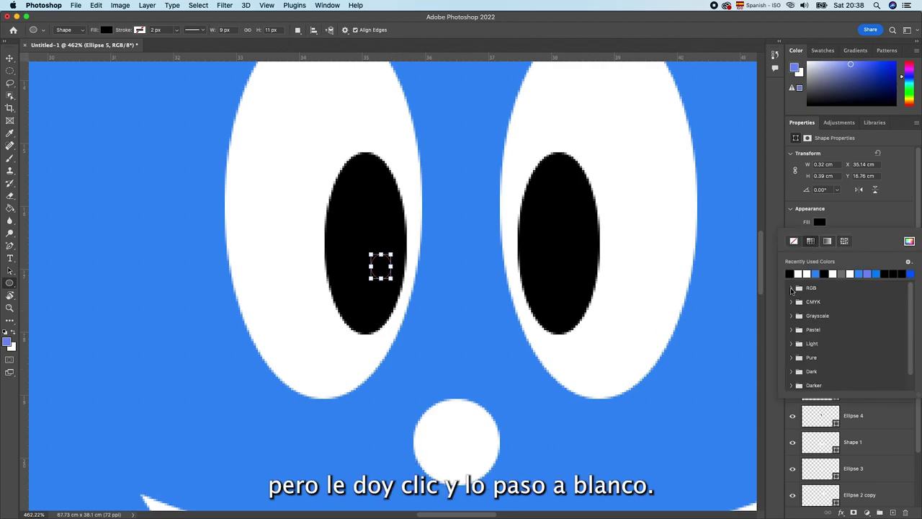
pyautogui.click(800, 273)
pyautogui.scroll(-3, 611, 298)
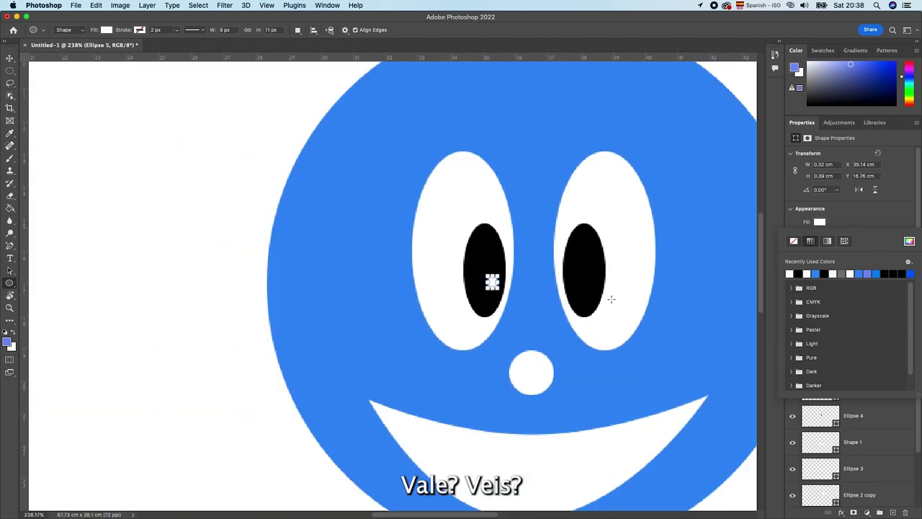
pyautogui.scroll(-1, 611, 299)
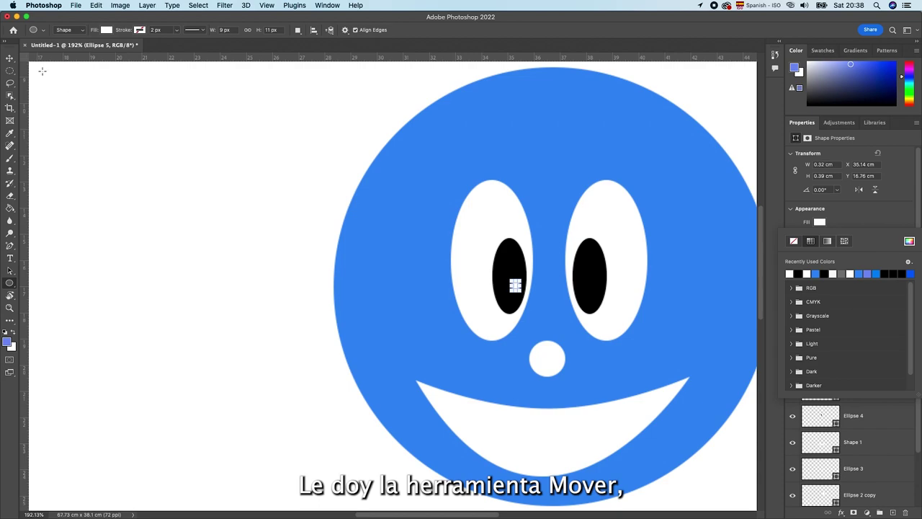
pyautogui.click(10, 58)
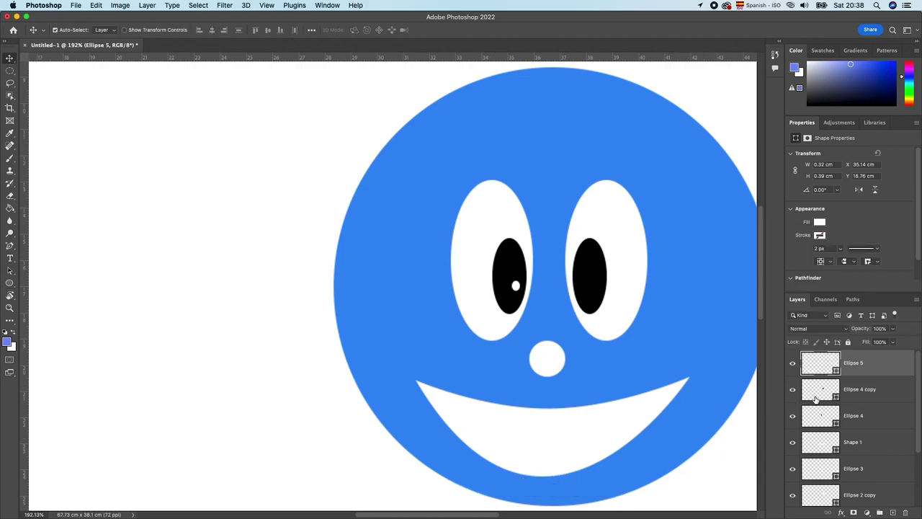
pyautogui.rightClick(882, 368)
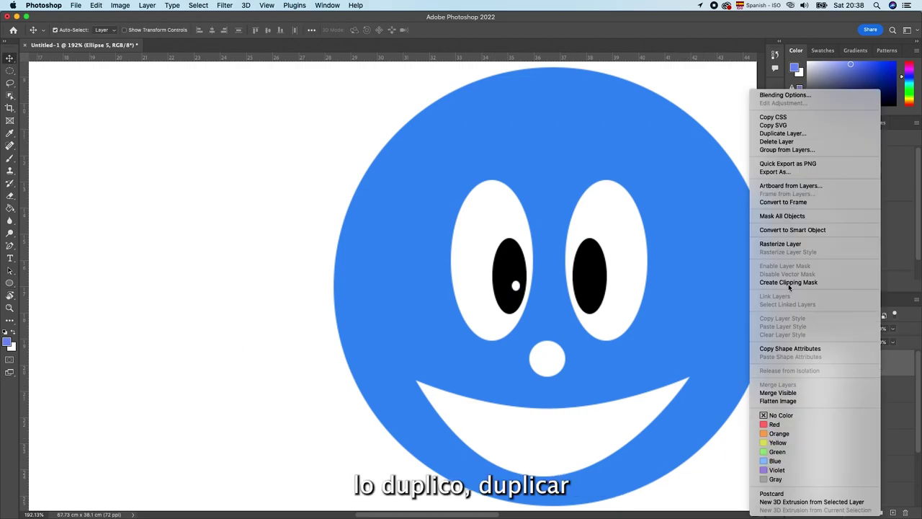
# Step: Duplicate the white Ellipse 5 highlight onto the right pupil and fit the canvas on screen
pyautogui.click(782, 133)
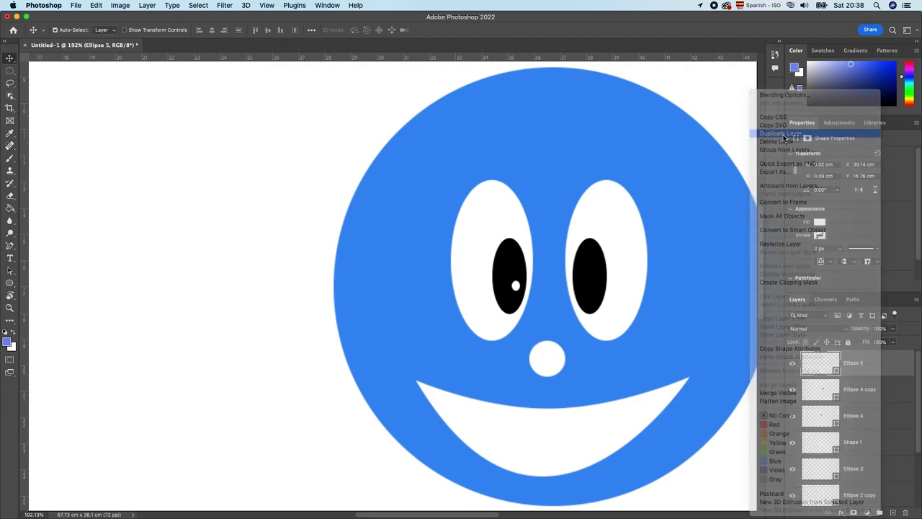
pyautogui.click(716, 228)
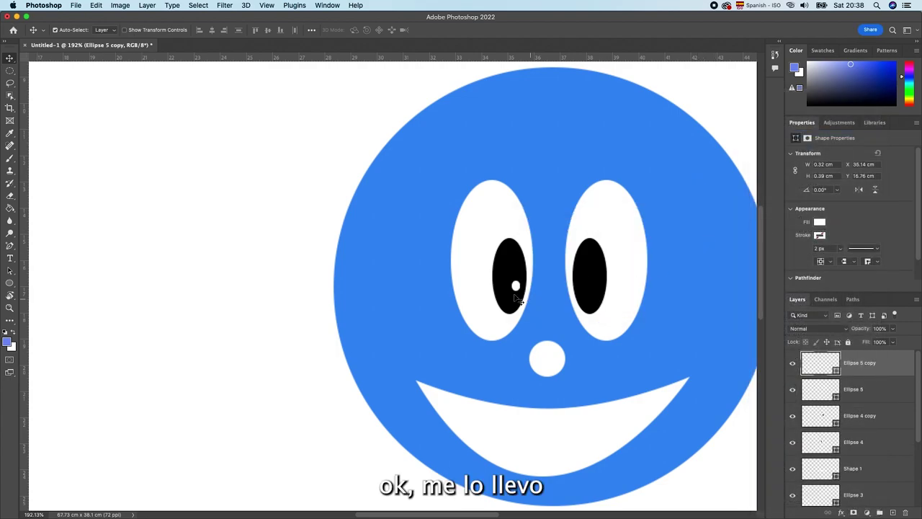
pyautogui.moveTo(518, 286); pyautogui.dragTo(584, 290)
pyautogui.moveTo(584, 291); pyautogui.dragTo(589, 291)
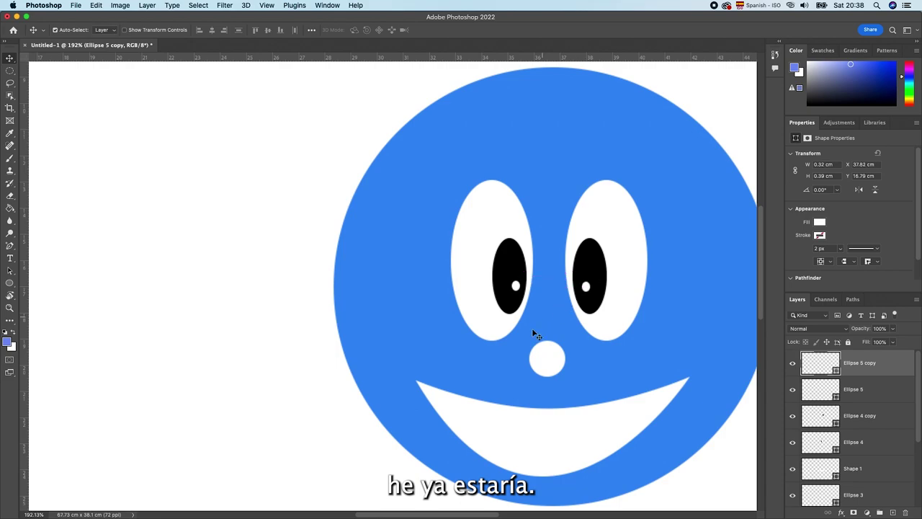
pyautogui.press('super+minus')
pyautogui.press('super+minus')
pyautogui.press('super+0')
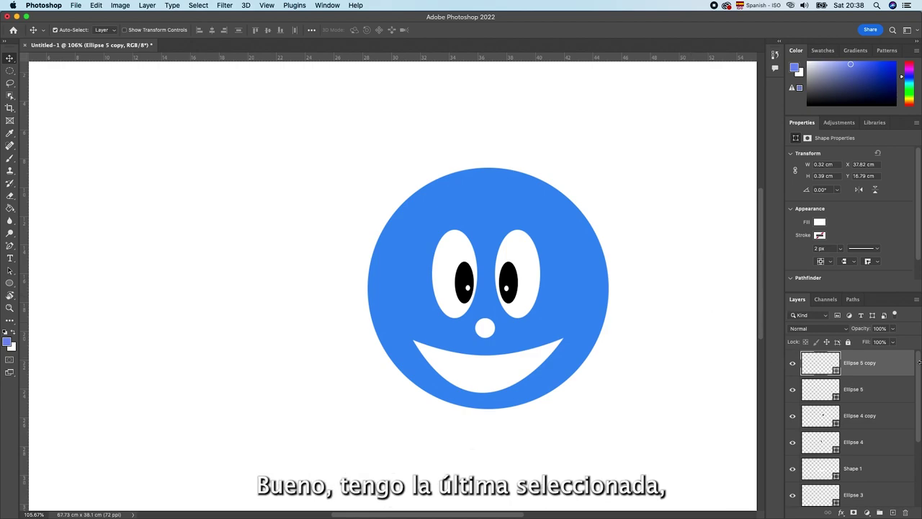
# Step: Group all the smiley's shape layers into a new group named emoticono
pyautogui.scroll(-4, 890, 371)
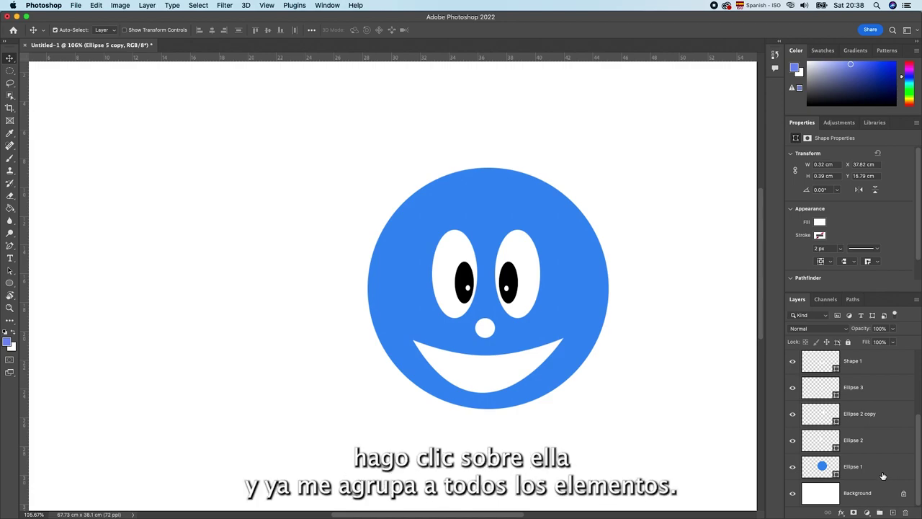
pyautogui.keyDown('shift'); pyautogui.click(878, 472); pyautogui.keyUp('shift')
pyautogui.scroll(4, 893, 486)
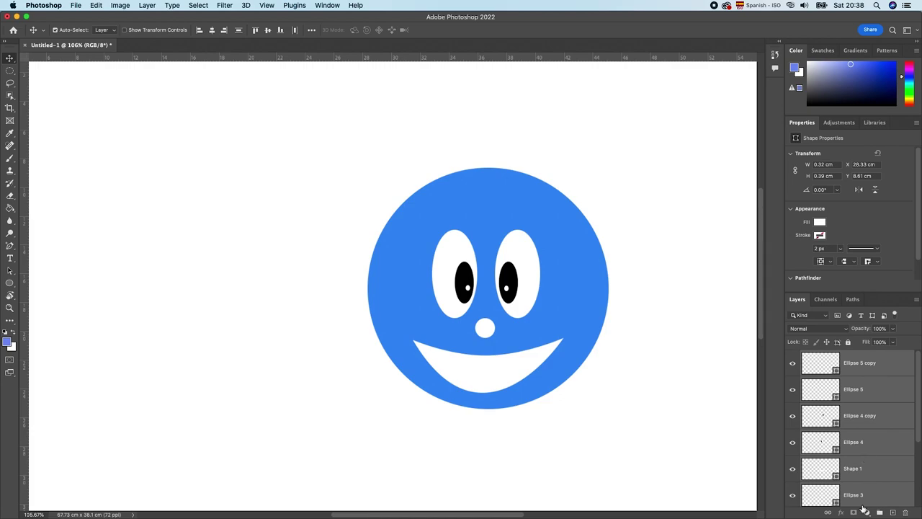
pyautogui.click(879, 513)
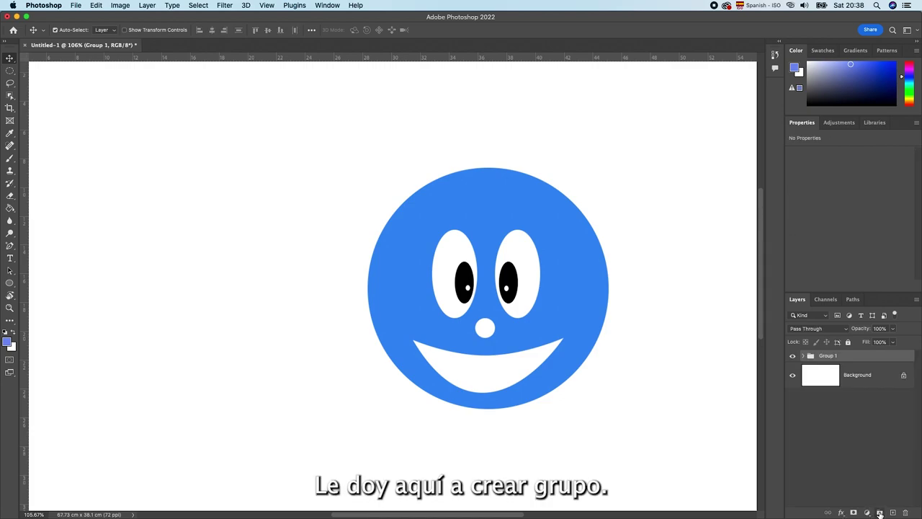
pyautogui.doubleClick(832, 357)
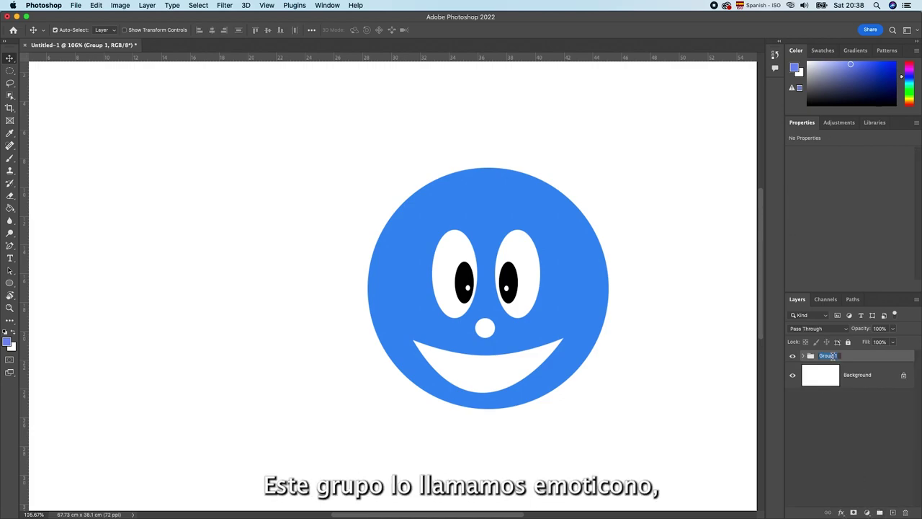
pyautogui.write('emot')
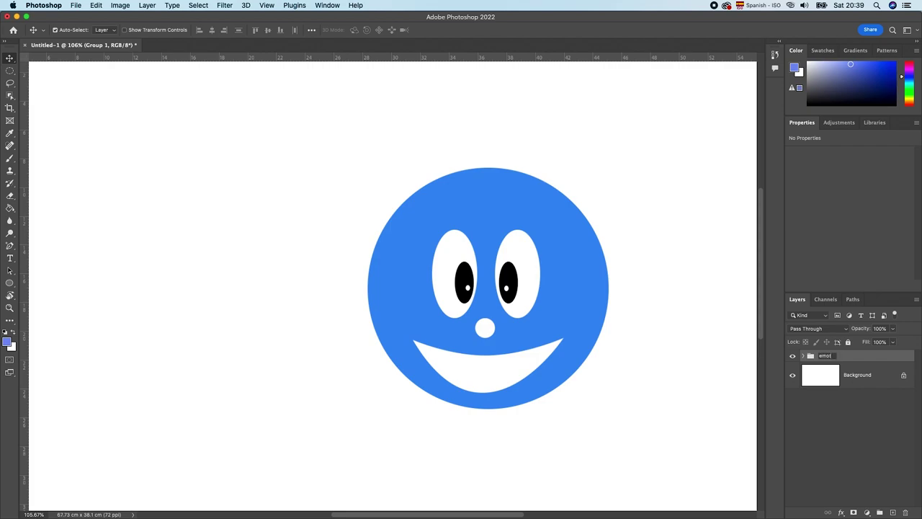
pyautogui.write('icono')
pyautogui.press('Return')
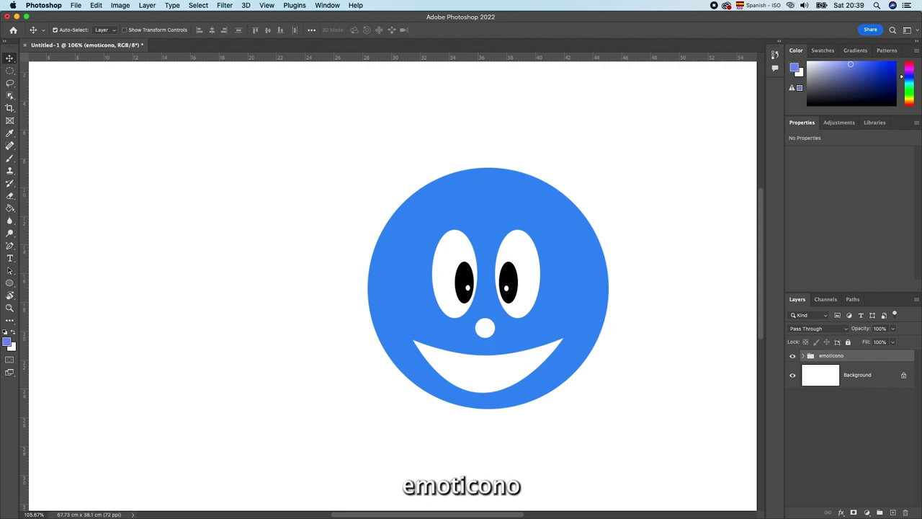
# Step: Merge the emoticono group into a single pixel layer
pyautogui.rightClick(861, 358)
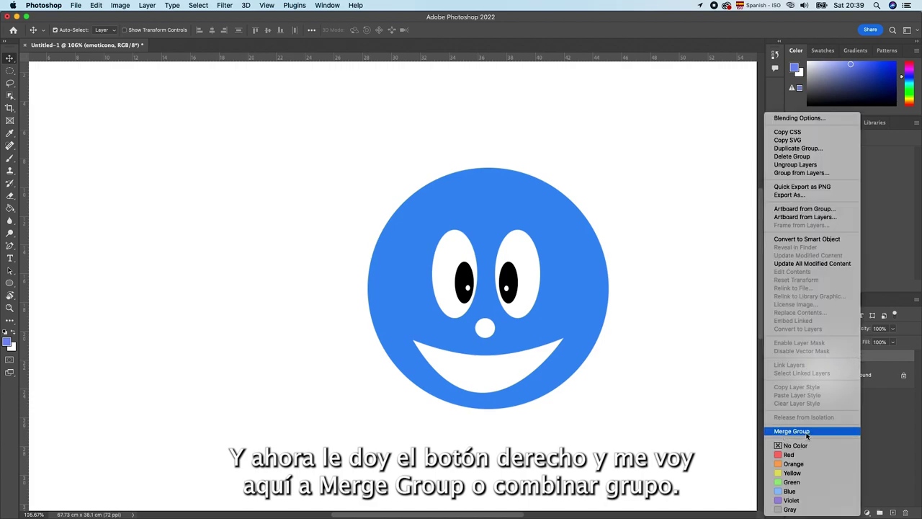
pyautogui.click(805, 430)
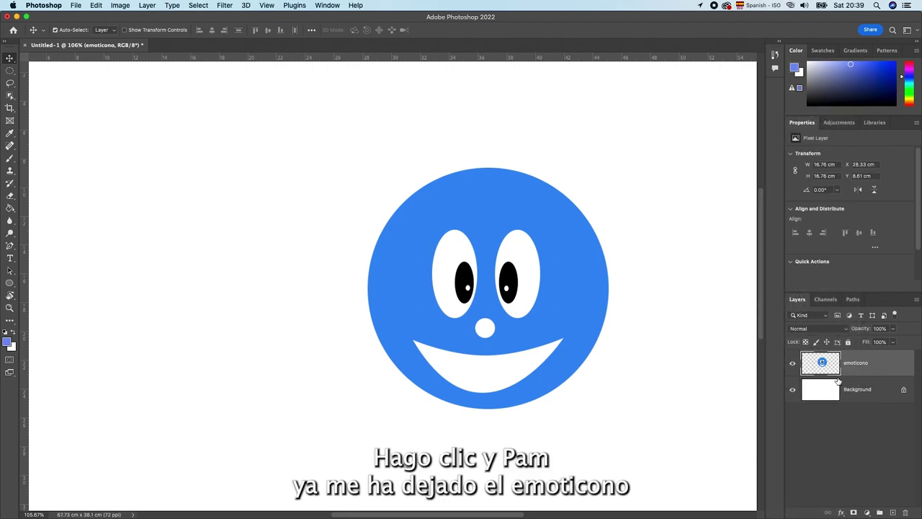
pyautogui.moveTo(554, 301)
pyautogui.mouseDown()
pyautogui.moveTo(576, 296)
pyautogui.moveTo(387, 297)
pyautogui.moveTo(548, 342)
pyautogui.moveTo(495, 284)
pyautogui.moveTo(434, 297)
pyautogui.moveTo(475, 301)
pyautogui.mouseUp()
# Step: Scroll to bring the whole canvas with the left-shifted emoticono smiley into view
pyautogui.scroll(-2, 435, 295)
pyautogui.scroll(-3, 435, 295)
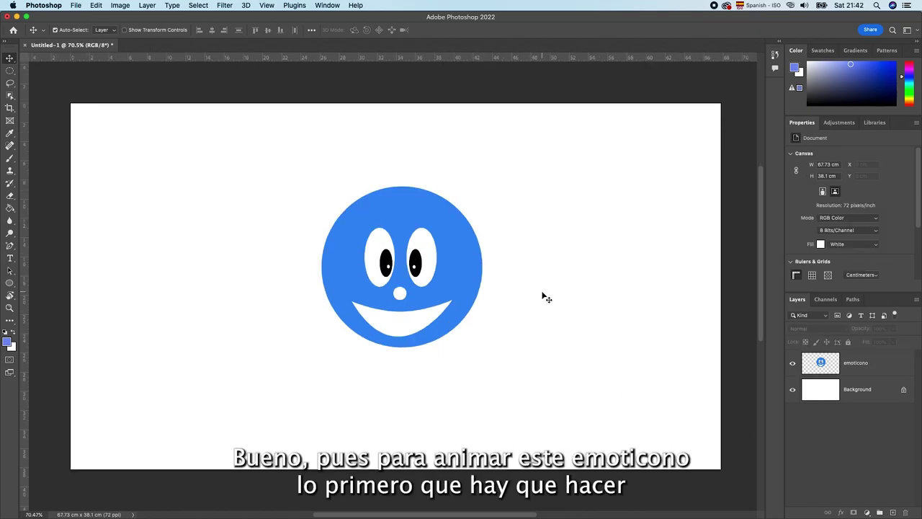
pyautogui.scroll(-2, 545, 296)
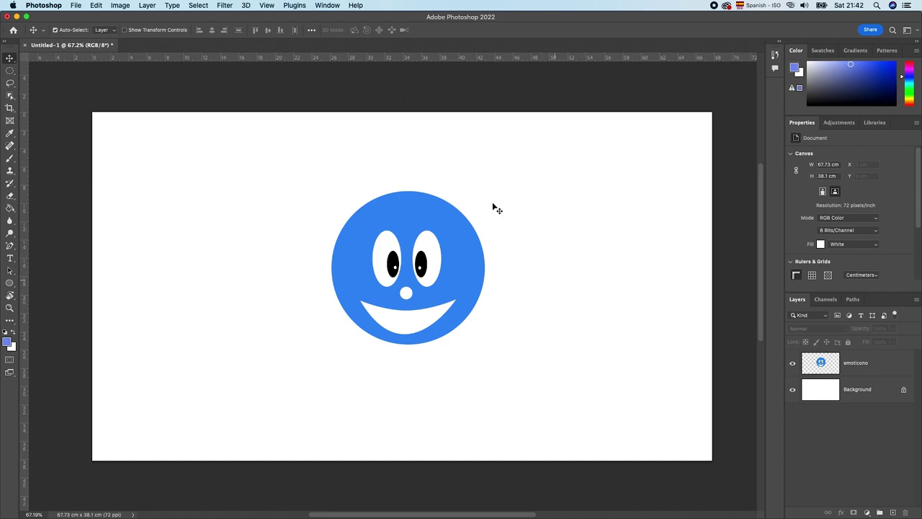
pyautogui.click(325, 7)
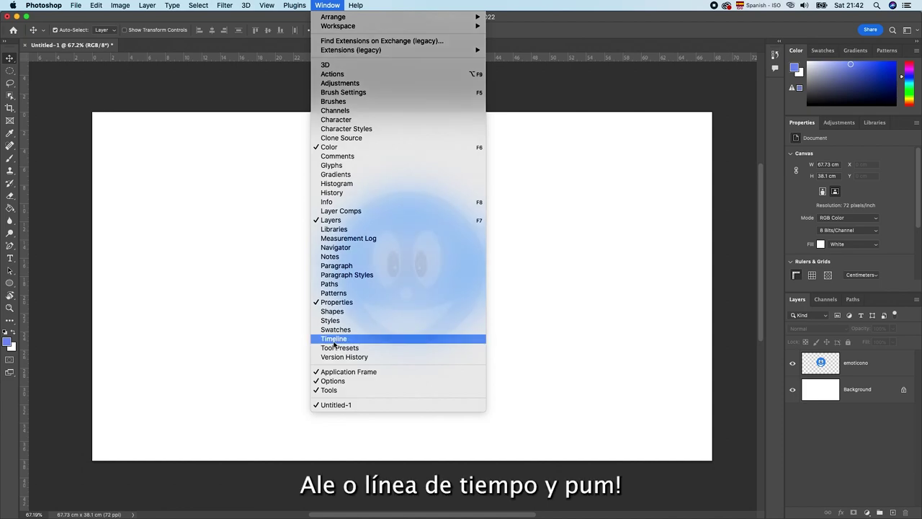
# Step: Show the Timeline panel and create a video timeline holding the emoticono clip
pyautogui.click(334, 342)
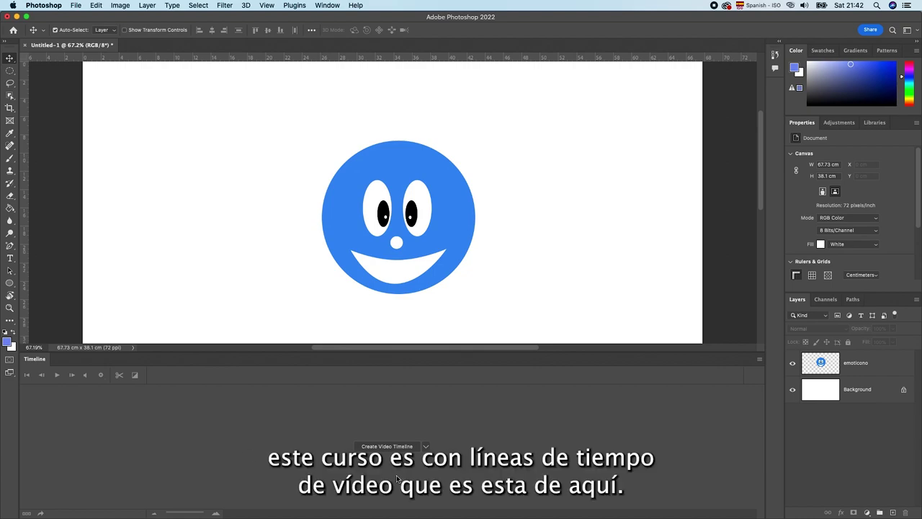
pyautogui.click(400, 447)
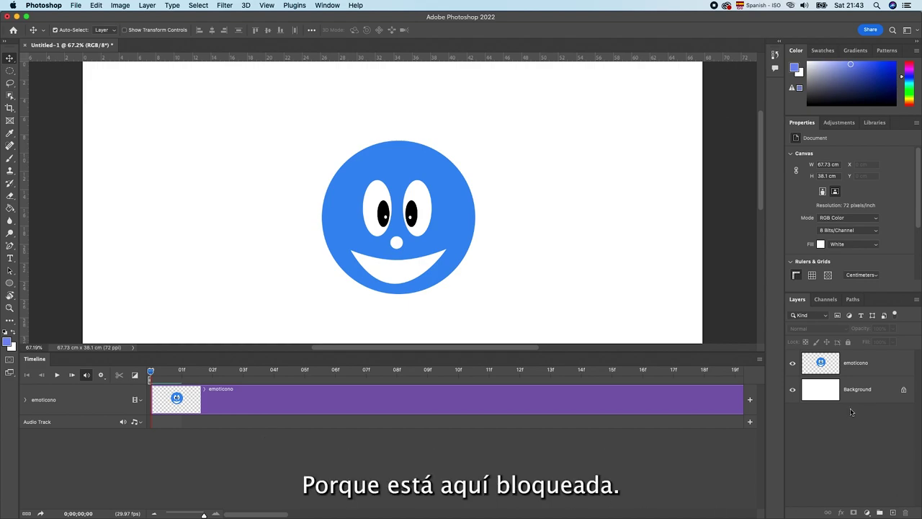
# Step: Unlock Background as Layer 0 and trim its clip and the emoticono clip to one second
pyautogui.click(903, 389)
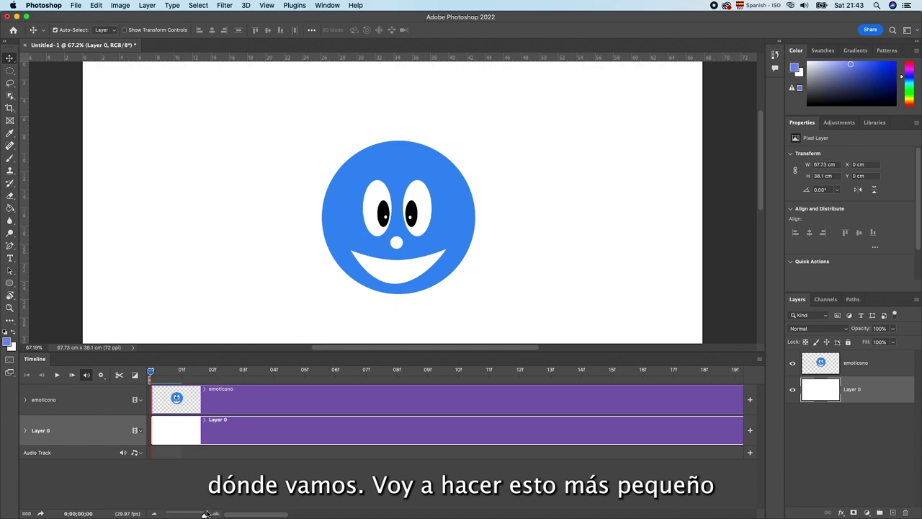
pyautogui.moveTo(204, 514); pyautogui.dragTo(181, 514)
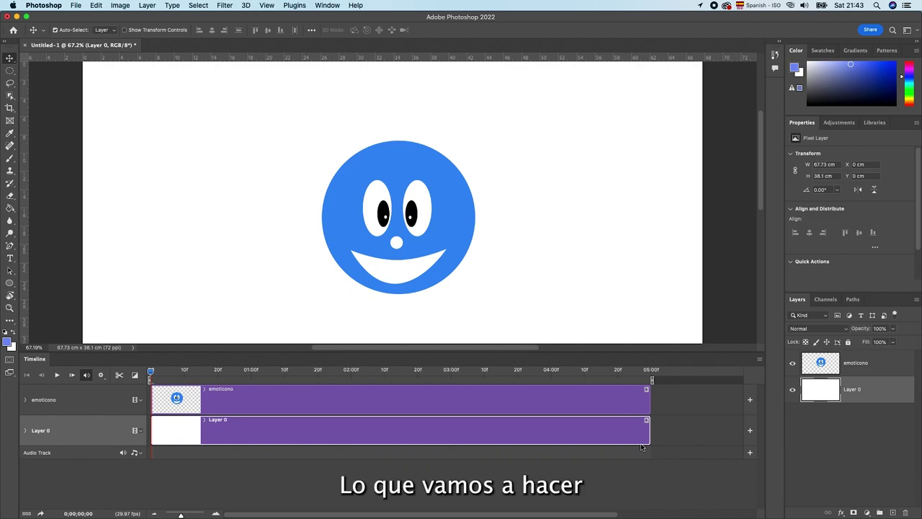
pyautogui.moveTo(648, 432); pyautogui.dragTo(248, 430)
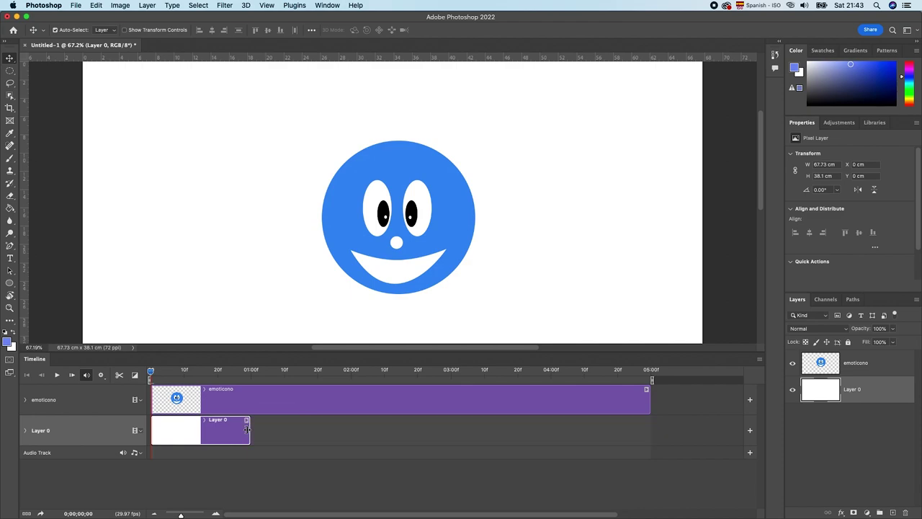
pyautogui.click(494, 400)
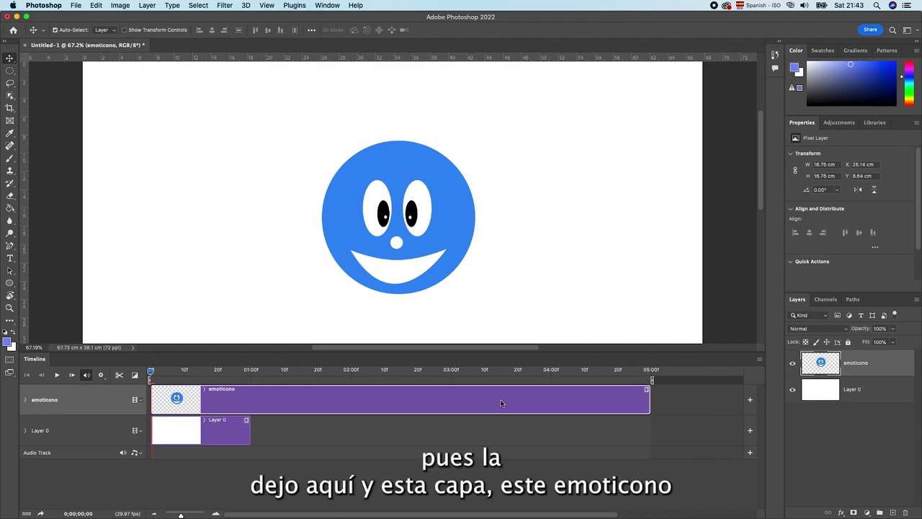
pyautogui.moveTo(649, 402); pyautogui.dragTo(250, 400)
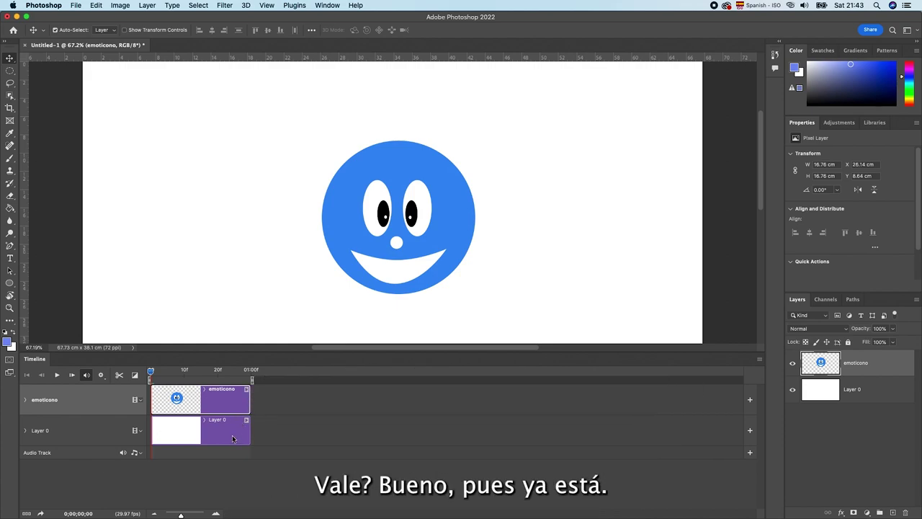
pyautogui.moveTo(180, 515); pyautogui.dragTo(195, 514)
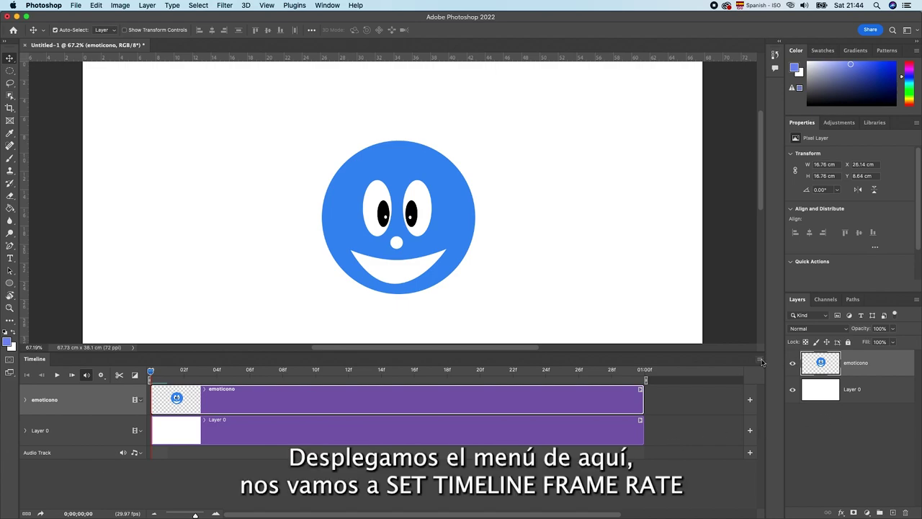
# Step: Set the timeline frame rate to 10 fps and zoom in to individual frames
pyautogui.click(760, 360)
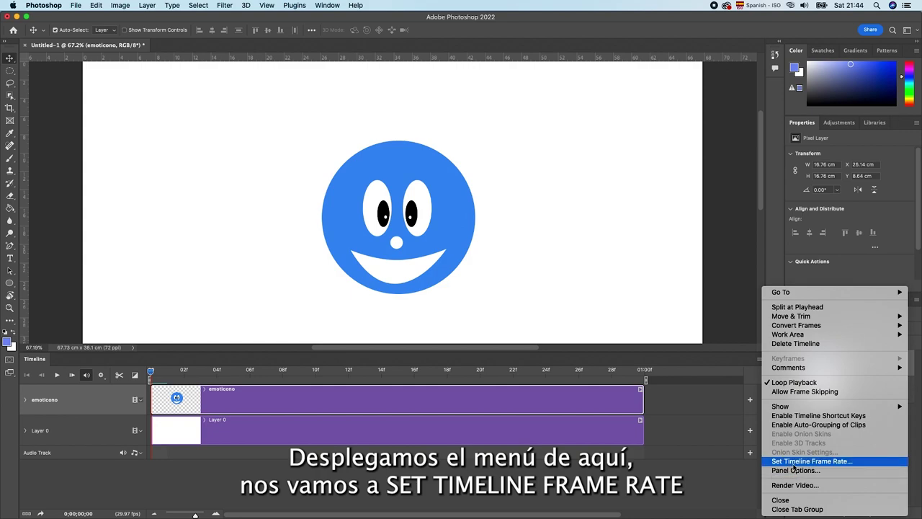
pyautogui.click(833, 465)
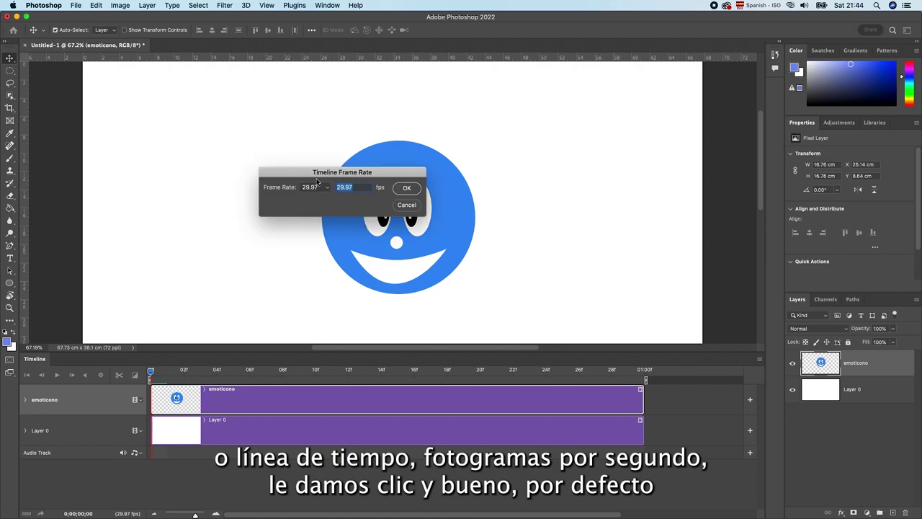
pyautogui.moveTo(389, 174); pyautogui.dragTo(573, 217)
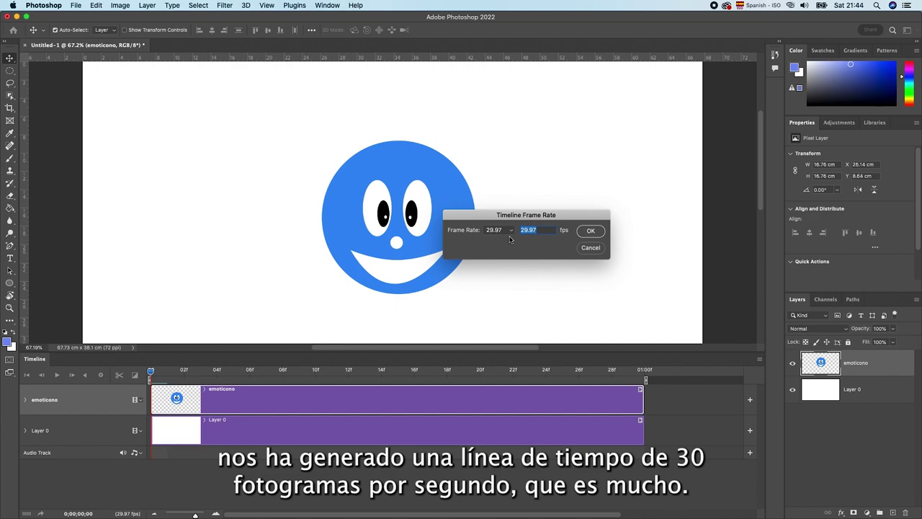
pyautogui.click(511, 232)
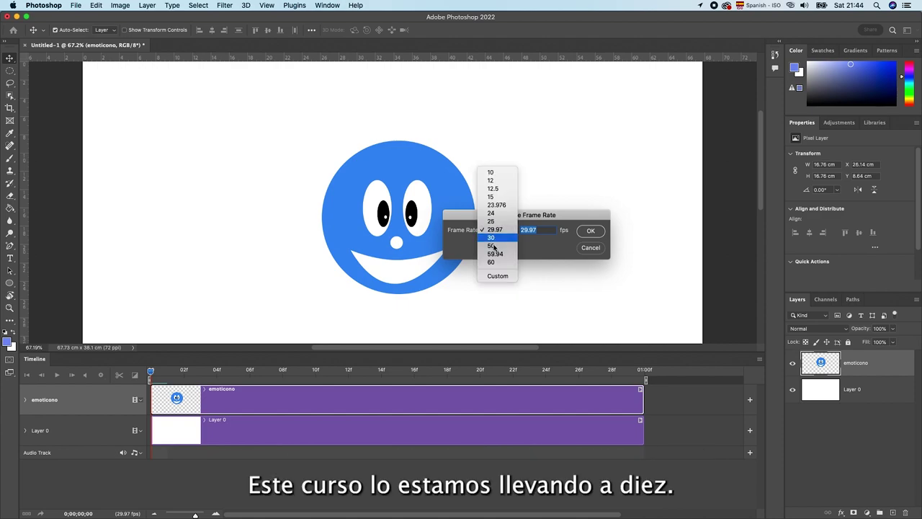
pyautogui.click(491, 172)
pyautogui.click(589, 230)
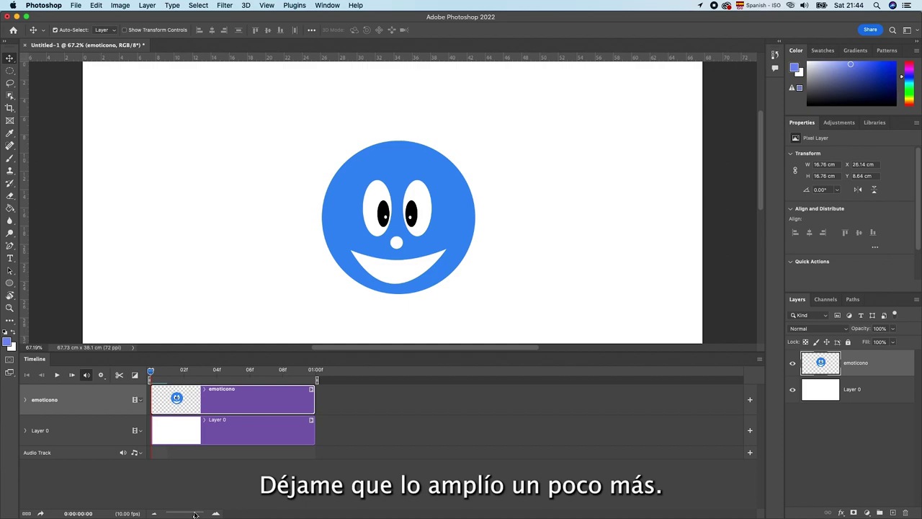
pyautogui.moveTo(194, 514); pyautogui.dragTo(204, 514)
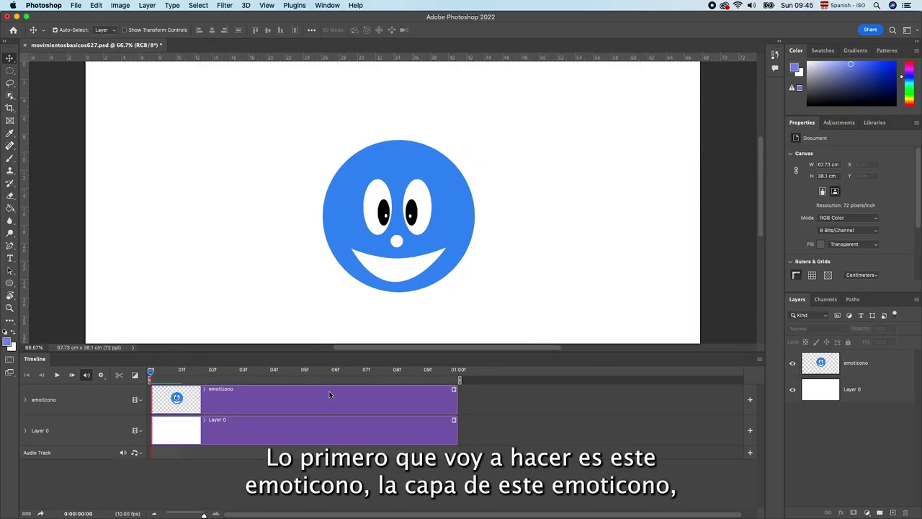
# Step: Trim the emoticono clip down to the first frame only and scrub the playhead to verify
pyautogui.click(328, 401)
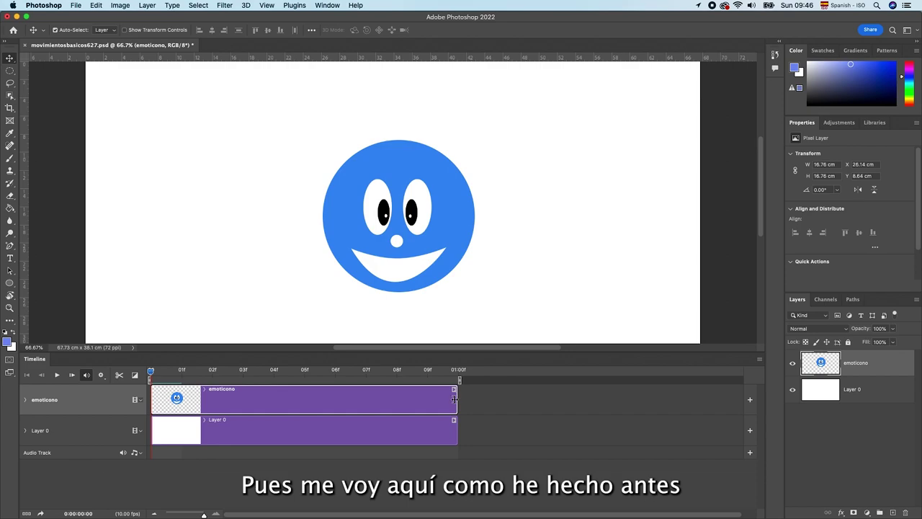
pyautogui.moveTo(456, 399); pyautogui.dragTo(345, 400)
pyautogui.moveTo(332, 400); pyautogui.dragTo(273, 396)
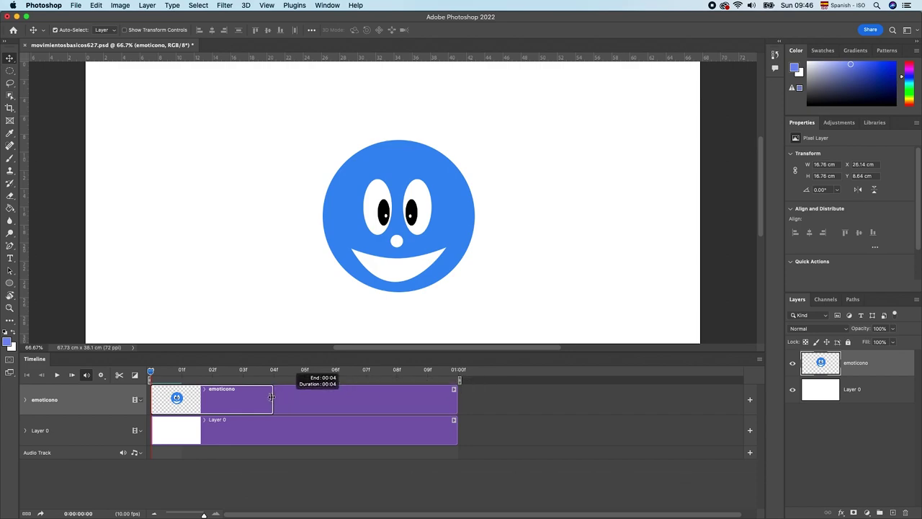
pyautogui.moveTo(272, 396); pyautogui.dragTo(193, 394)
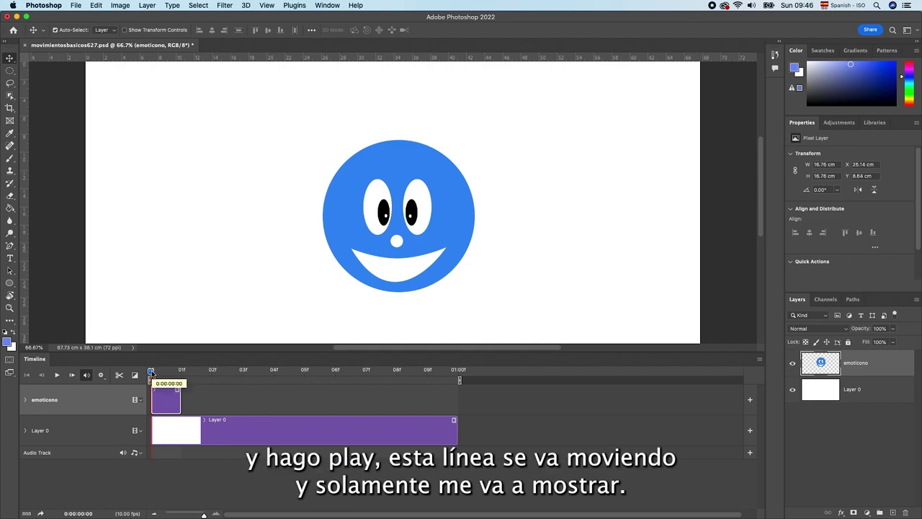
pyautogui.moveTo(152, 372)
pyautogui.mouseDown()
pyautogui.moveTo(386, 397)
pyautogui.moveTo(348, 394)
pyautogui.mouseUp()
pyautogui.moveTo(268, 382)
pyautogui.mouseDown()
pyautogui.moveTo(118, 363)
pyautogui.moveTo(347, 396)
pyautogui.mouseUp()
pyautogui.moveTo(200, 384); pyautogui.dragTo(130, 379)
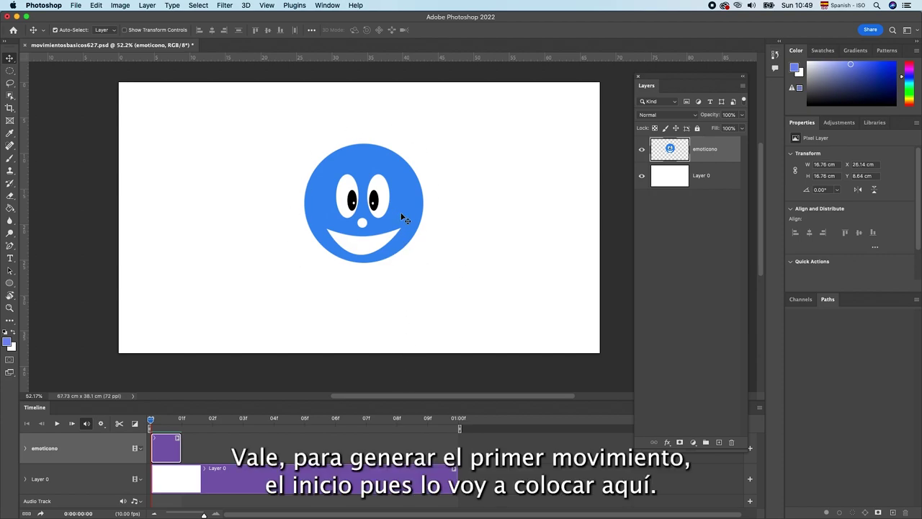
# Step: Drag the emoticono smiley left until it hangs partly off the canvas's left edge
pyautogui.moveTo(401, 214); pyautogui.dragTo(153, 215)
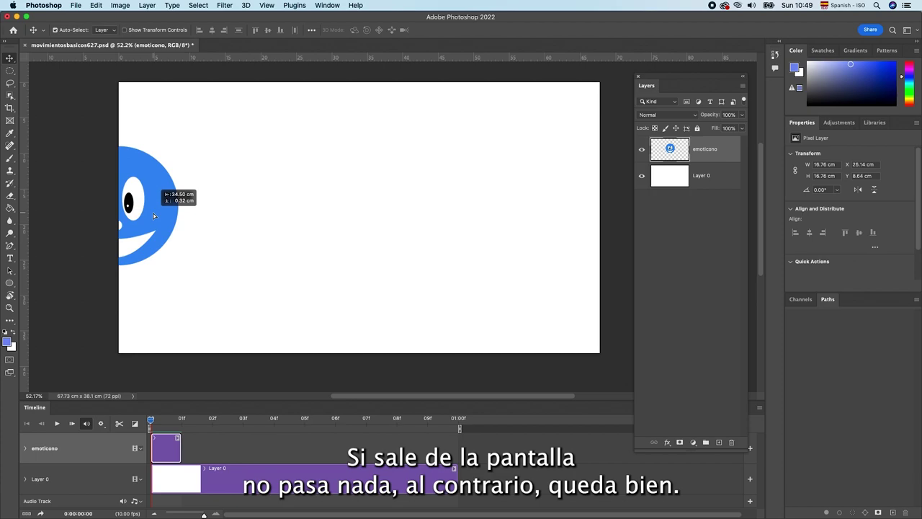
pyautogui.moveTo(153, 215); pyautogui.dragTo(155, 216)
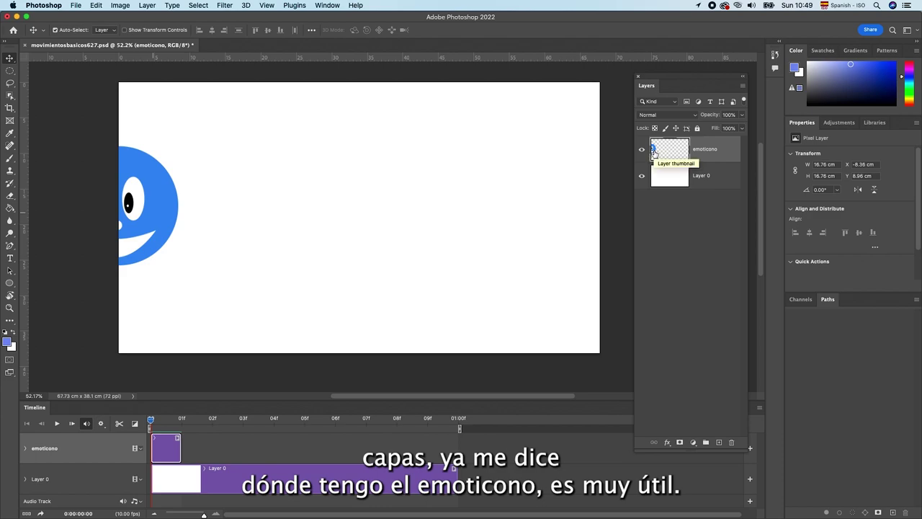
# Step: Duplicate the emoticono layer and move the copy's clip and the playhead to the second frame
pyautogui.rightClick(726, 153)
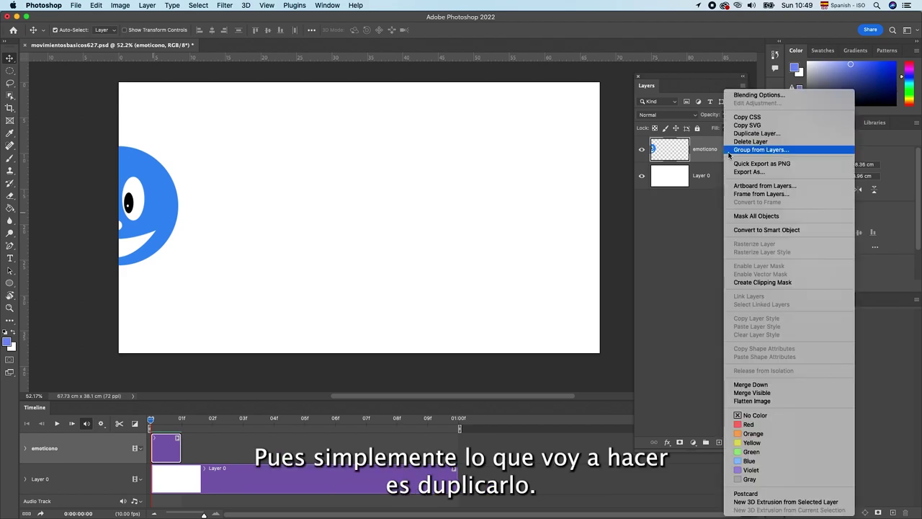
pyautogui.click(746, 134)
pyautogui.click(717, 229)
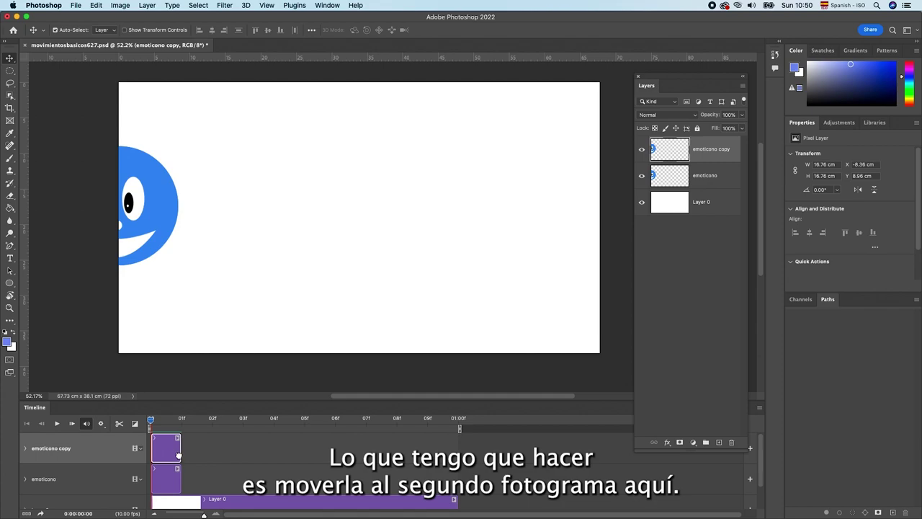
pyautogui.moveTo(190, 457); pyautogui.dragTo(209, 454)
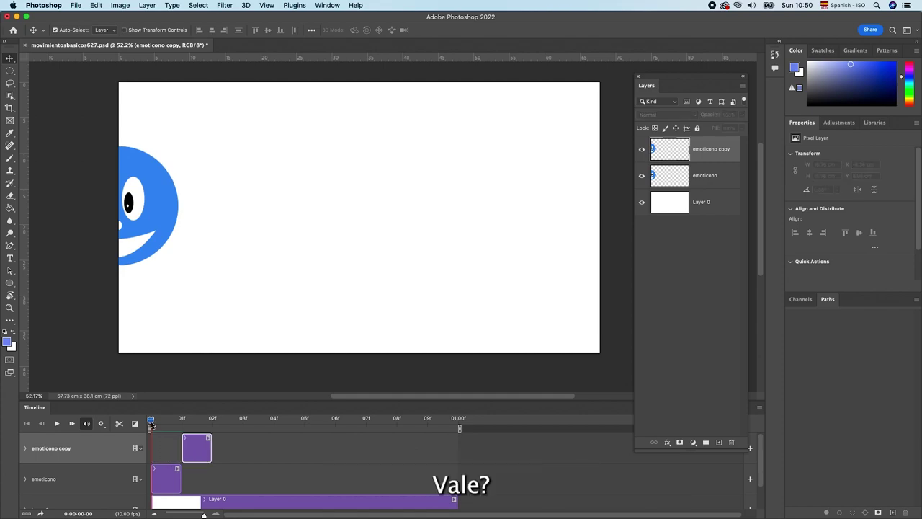
pyautogui.moveTo(151, 421)
pyautogui.mouseDown()
pyautogui.moveTo(272, 442)
pyautogui.moveTo(181, 452)
pyautogui.mouseUp()
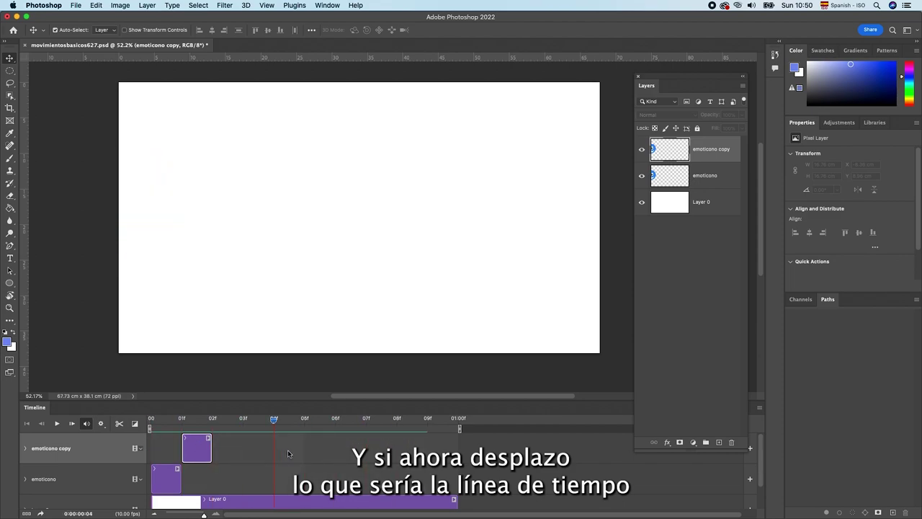
pyautogui.click(191, 452)
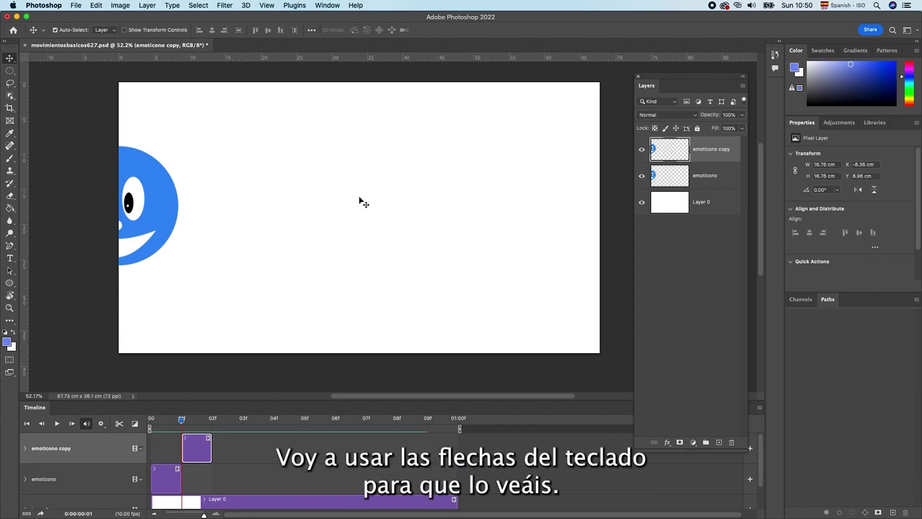
# Step: Nudge the copied smiley three steps right, comparing it against the original emoticono layer
pyautogui.press('Right')
pyautogui.press('Right')
pyautogui.press('Right')
pyautogui.press('Right')
pyautogui.press('Right')
pyautogui.press('Right')
pyautogui.press('Right')
pyautogui.press('Right')
pyautogui.press('Right')
pyautogui.press('Right')
pyautogui.press('Right')
pyautogui.press('Right')
pyautogui.press('Right')
pyautogui.press('Right')
pyautogui.press('Right')
pyautogui.press('Right')
pyautogui.press('Right')
pyautogui.press('Right')
pyautogui.press('Right')
pyautogui.press('Right')
pyautogui.press('Right')
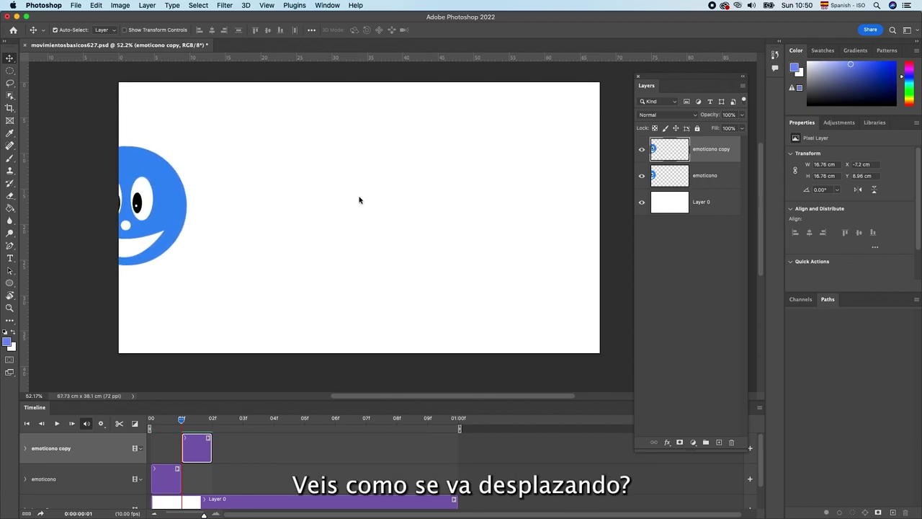
pyautogui.press('Right')
pyautogui.press('Right')
pyautogui.press('Right')
pyautogui.press('Right')
pyautogui.press('Right')
pyautogui.press('Right')
pyautogui.press('Right')
pyautogui.press('Right')
pyautogui.press('Right')
pyautogui.press('Right')
pyautogui.press('Right')
pyautogui.press('Right')
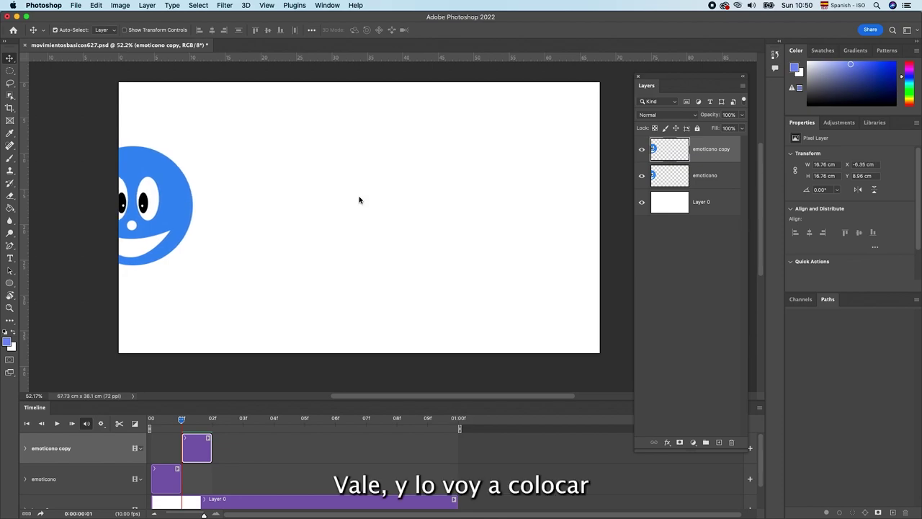
pyautogui.press('Right')
pyautogui.press('Right')
pyautogui.press('Right')
pyautogui.press('Right')
pyautogui.press('Right')
pyautogui.press('Right')
pyautogui.press('Right')
pyautogui.press('Right')
pyautogui.press('Right')
pyautogui.press('Right')
pyautogui.press('Right')
pyautogui.press('Right')
pyautogui.press('Right')
pyautogui.press('Right')
pyautogui.press('Right')
pyautogui.press('Right')
pyautogui.press('Right')
pyautogui.press('Right')
pyautogui.press('Right')
pyautogui.press('Right')
pyautogui.press('Right')
pyautogui.press('Right')
pyautogui.press('Right')
pyautogui.press('Right')
pyautogui.press('Right')
pyautogui.press('Right')
pyautogui.press('Right')
pyautogui.press('Right')
pyautogui.press('Right')
pyautogui.press('Right')
pyautogui.press('Right')
pyautogui.press('Right')
pyautogui.press('Right')
pyautogui.press('Right')
pyautogui.press('Right')
pyautogui.press('Right')
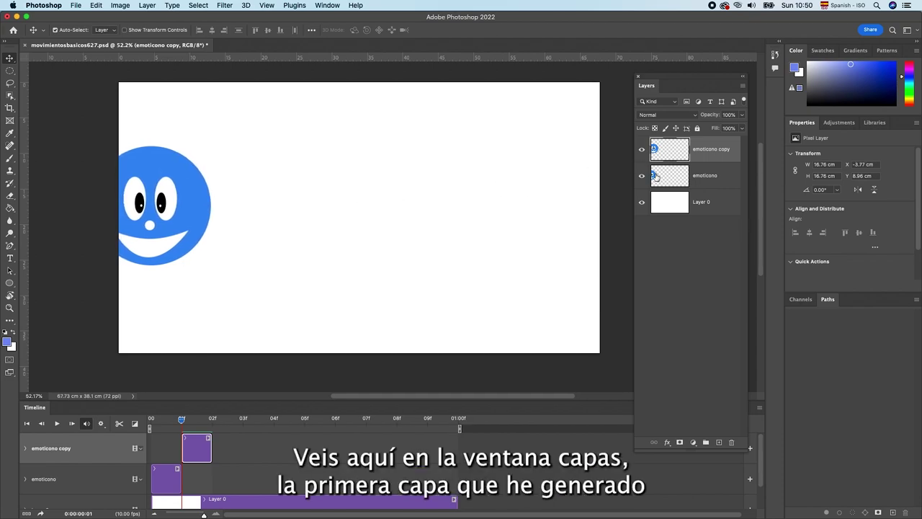
pyautogui.click(676, 180)
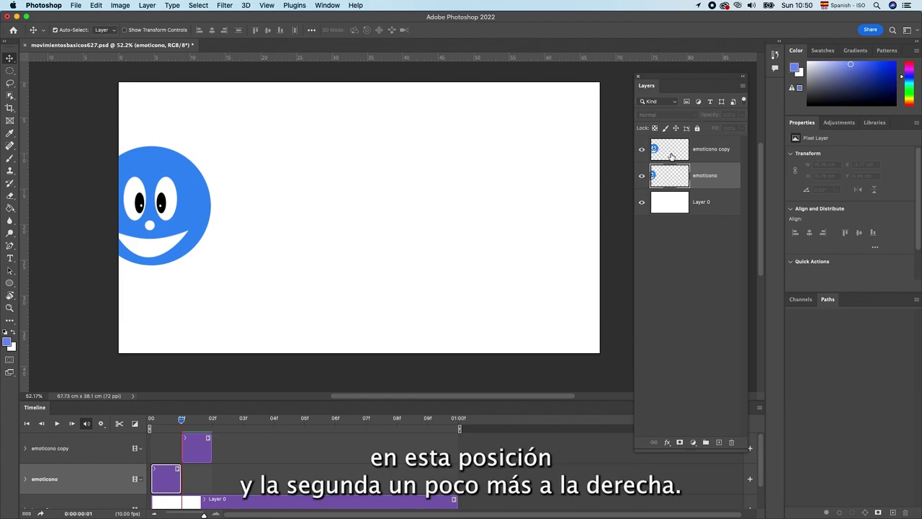
pyautogui.click(671, 154)
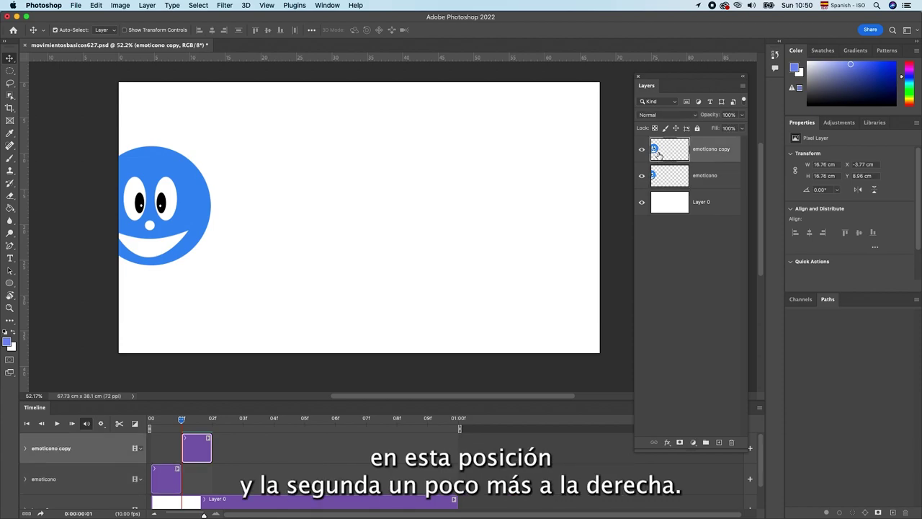
# Step: Duplicate emoticono copy as copy 2, shift its clip one frame later and nudge its smiley right three steps
pyautogui.rightClick(725, 160)
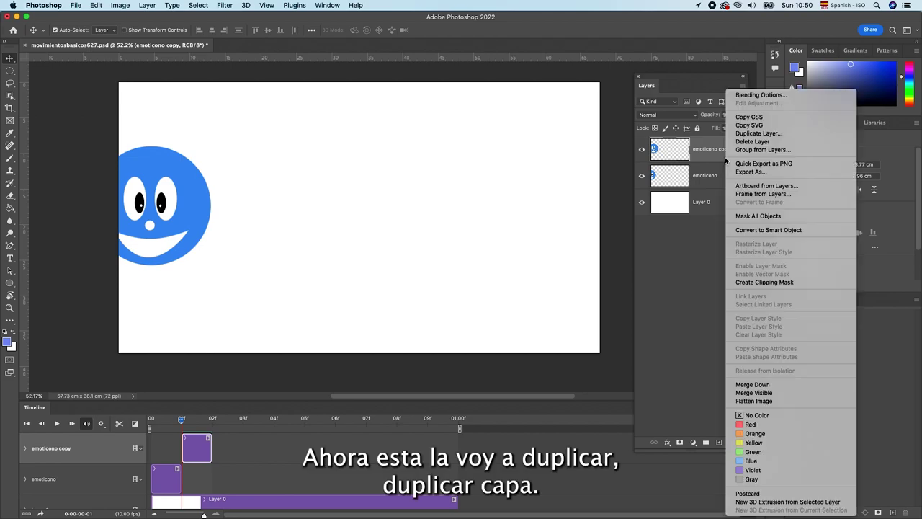
pyautogui.click(757, 134)
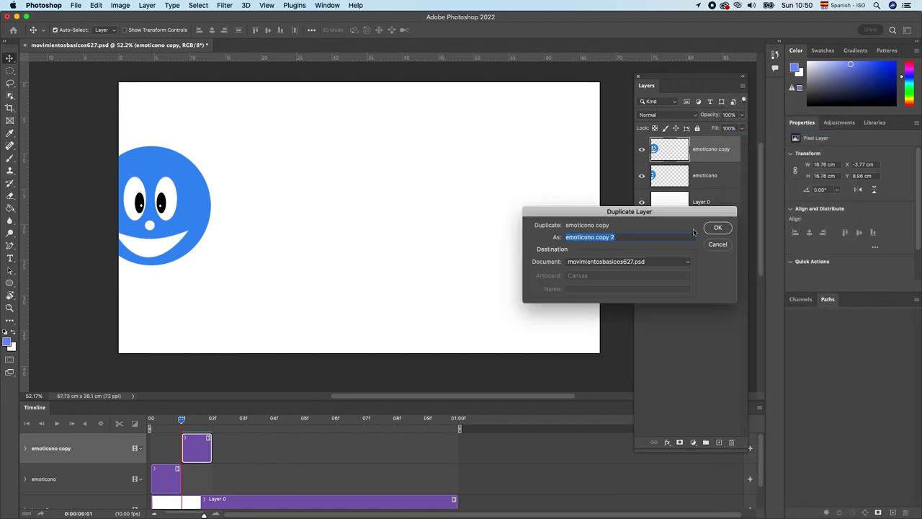
pyautogui.click(718, 227)
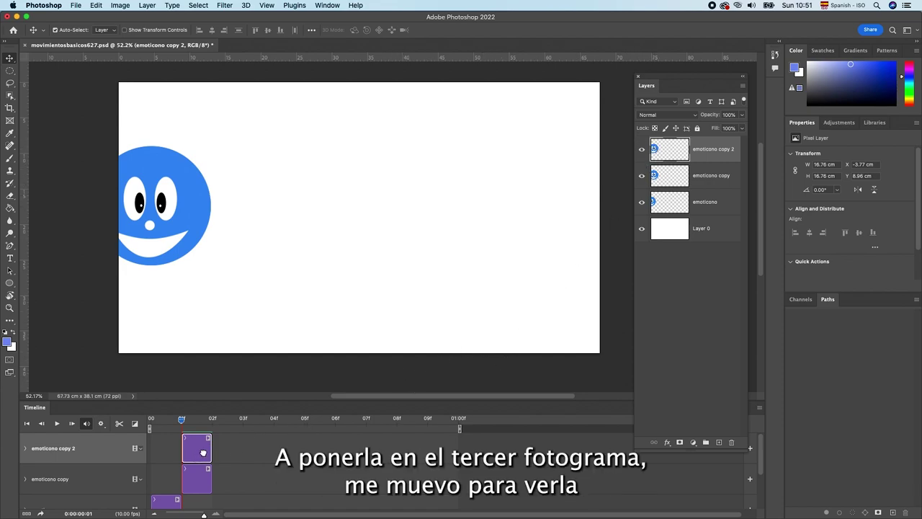
pyautogui.moveTo(189, 450); pyautogui.dragTo(220, 450)
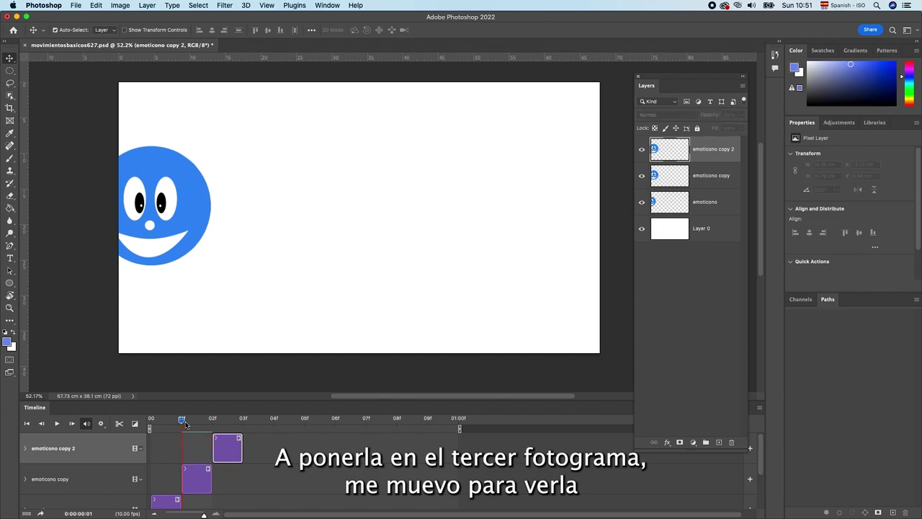
pyautogui.moveTo(211, 428); pyautogui.dragTo(211, 428)
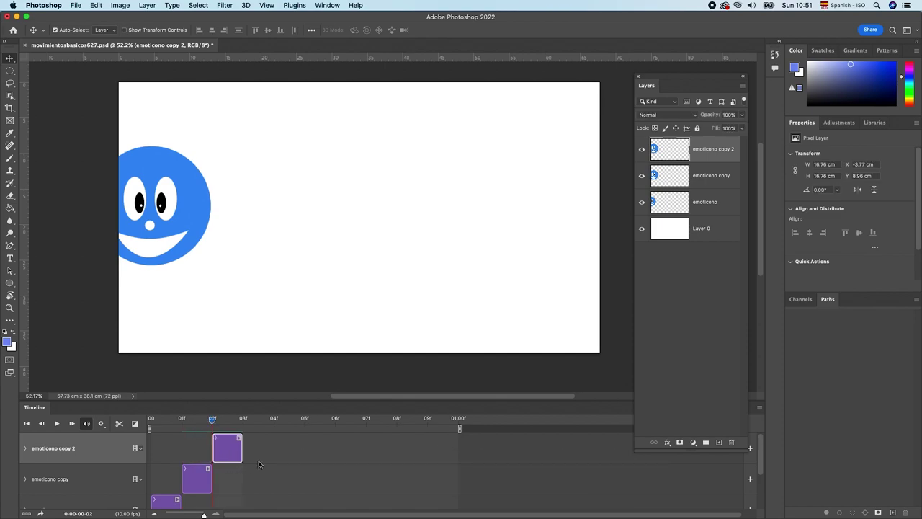
pyautogui.press('Right')
pyautogui.press('Right')
pyautogui.press('Right')
pyautogui.press('Right')
pyautogui.press('Right')
pyautogui.press('Right')
pyautogui.press('Right')
pyautogui.press('Right')
pyautogui.press('Right')
pyautogui.press('Right')
pyautogui.press('Right')
pyautogui.press('Right')
pyautogui.press('Right')
pyautogui.press('Right')
pyautogui.press('Right')
pyautogui.press('Right')
pyautogui.press('Right')
pyautogui.press('Right')
pyautogui.press('Right')
pyautogui.press('Right')
pyautogui.press('Right')
pyautogui.press('Right')
pyautogui.press('Right')
pyautogui.press('Right')
pyautogui.press('Right')
pyautogui.press('Right')
pyautogui.press('Right')
pyautogui.press('Right')
pyautogui.press('Right')
pyautogui.press('Right')
pyautogui.press('Right')
pyautogui.press('Right')
pyautogui.press('Right')
pyautogui.press('Right')
pyautogui.press('Right')
pyautogui.press('Right')
pyautogui.press('Right')
pyautogui.press('Right')
pyautogui.press('Right')
pyautogui.press('Right')
pyautogui.press('Right')
pyautogui.press('Right')
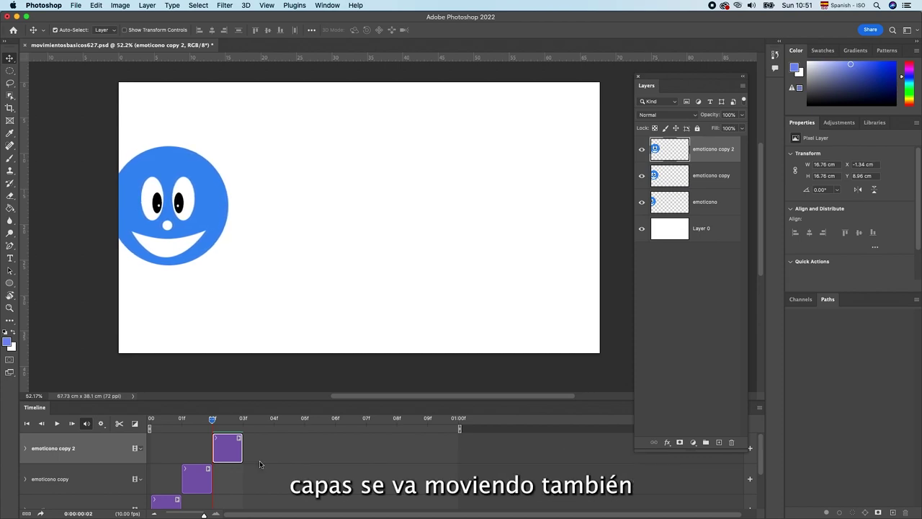
pyautogui.press('Right')
pyautogui.press('Right')
pyautogui.press('Right')
pyautogui.press('Right')
pyautogui.press('Right')
pyautogui.press('Right')
pyautogui.press('Right')
pyautogui.press('Right')
pyautogui.press('Right')
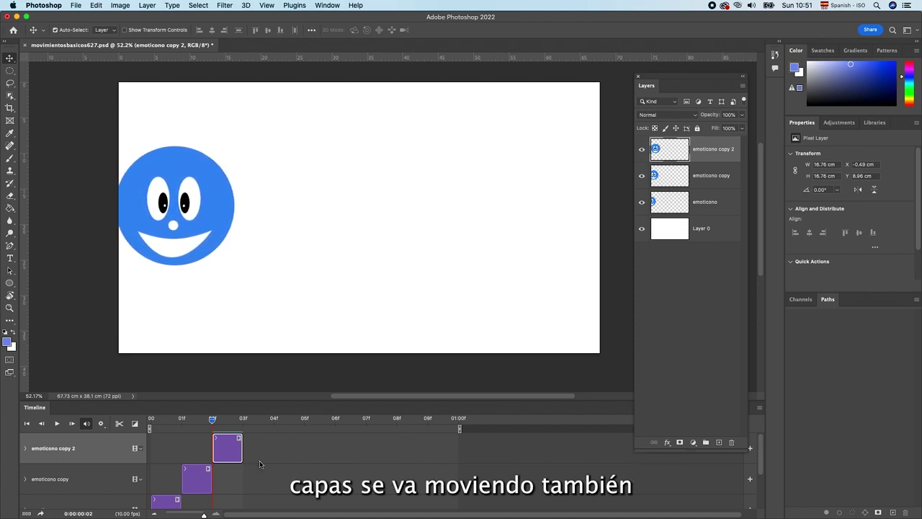
pyautogui.press('Right')
pyautogui.press('Right')
pyautogui.press('Right')
pyautogui.press('Right')
pyautogui.press('Right')
pyautogui.press('Right')
pyautogui.press('Right')
pyautogui.press('Right')
pyautogui.press('Right')
pyautogui.press('Right')
pyautogui.press('Right')
pyautogui.press('Right')
pyautogui.press('Right')
pyautogui.press('Right')
pyautogui.press('Right')
pyautogui.press('Right')
pyautogui.press('Right')
pyautogui.press('Right')
pyautogui.press('Right')
pyautogui.press('Right')
pyautogui.press('Right')
pyautogui.press('Right')
pyautogui.press('Right')
pyautogui.press('Right')
pyautogui.press('Right')
pyautogui.press('Right')
pyautogui.press('Right')
pyautogui.press('Right')
pyautogui.press('Right')
pyautogui.press('Right')
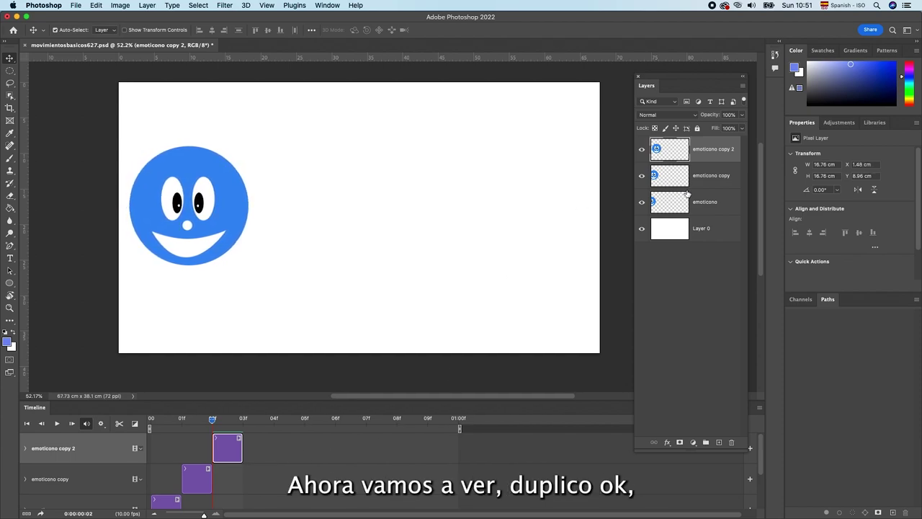
# Step: Duplicate copy 2 as emoticono copy 3 starting at frame 03, nudge its smiley right and scrub back to compare
pyautogui.rightClick(714, 157)
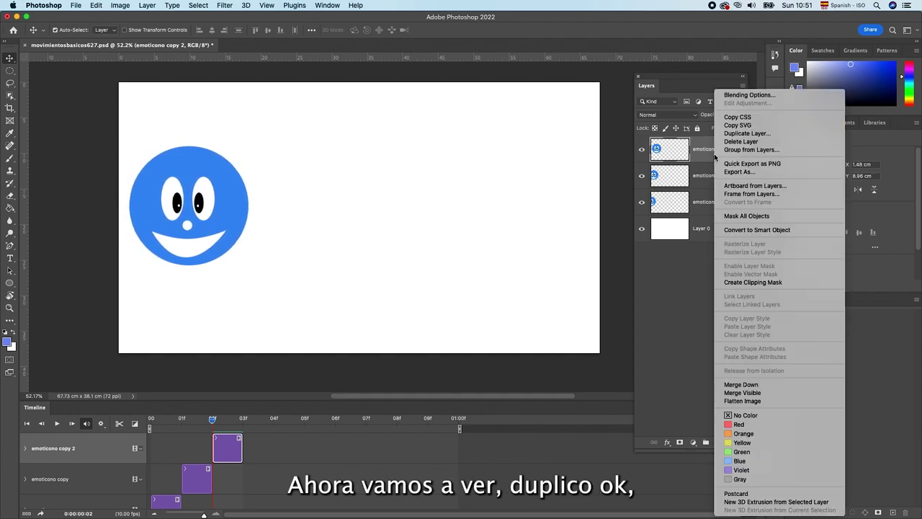
pyautogui.click(746, 135)
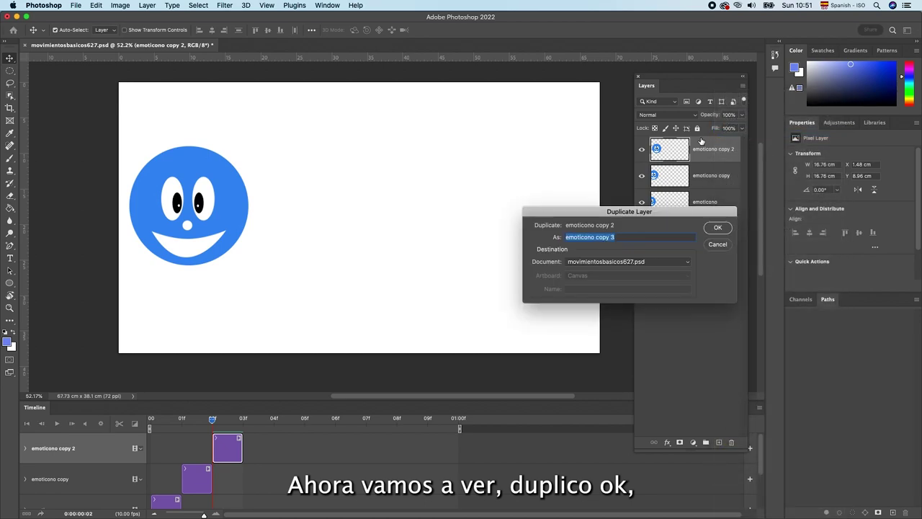
pyautogui.click(720, 229)
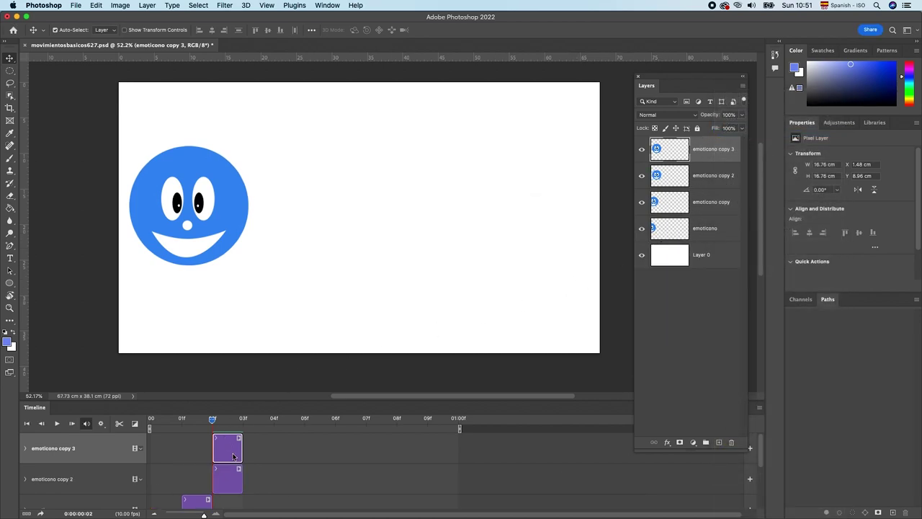
pyautogui.moveTo(233, 456); pyautogui.dragTo(262, 456)
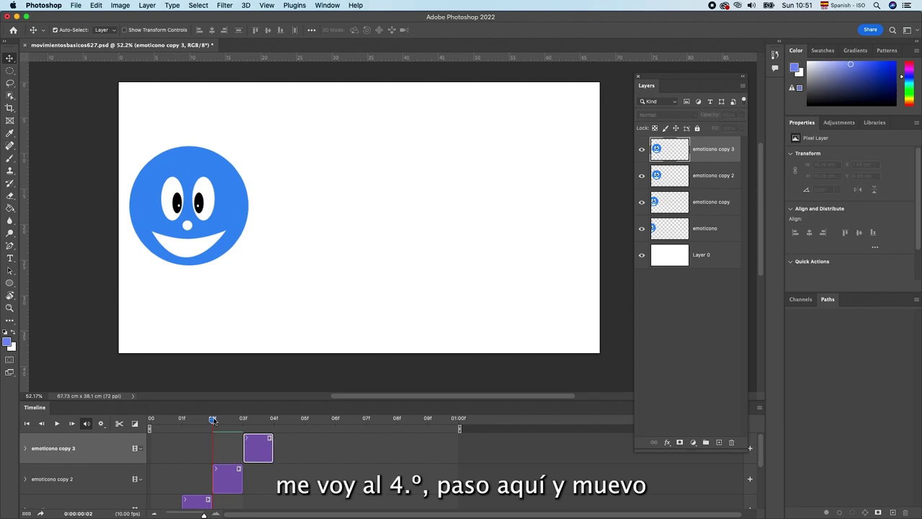
pyautogui.moveTo(213, 420); pyautogui.dragTo(244, 420)
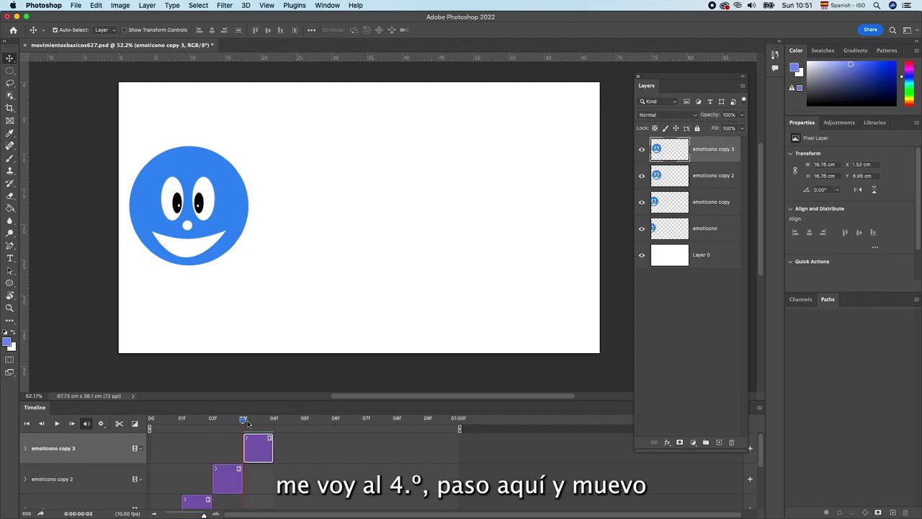
pyautogui.press('Right')
pyautogui.press('Right')
pyautogui.press('Right')
pyautogui.press('Right')
pyautogui.press('Right')
pyautogui.press('Right')
pyautogui.press('Right')
pyautogui.press('Right')
pyautogui.press('Right')
pyautogui.press('Right')
pyautogui.press('Right')
pyautogui.press('Right')
pyautogui.press('Right')
pyautogui.press('Right')
pyautogui.press('Right')
pyautogui.press('Right')
pyautogui.press('Right')
pyautogui.press('Right')
pyautogui.press('Right')
pyautogui.press('Right')
pyautogui.press('Right')
pyautogui.press('Right')
pyautogui.press('Right')
pyautogui.press('Right')
pyautogui.press('Right')
pyautogui.press('Right')
pyautogui.press('Right')
pyautogui.press('Right')
pyautogui.press('Right')
pyautogui.press('Right')
pyautogui.press('Right')
pyautogui.press('Right')
pyautogui.press('Right')
pyautogui.press('Right')
pyautogui.press('Right')
pyautogui.press('Right')
pyautogui.press('Right')
pyautogui.press('Right')
pyautogui.press('Right')
pyautogui.press('Right')
pyautogui.press('Right')
pyautogui.press('Right')
pyautogui.press('Right')
pyautogui.press('Right')
pyautogui.press('Right')
pyautogui.press('Right')
pyautogui.press('Right')
pyautogui.press('Right')
pyautogui.press('Right')
pyautogui.press('Right')
pyautogui.press('Right')
pyautogui.press('Right')
pyautogui.press('Right')
pyautogui.press('Right')
pyautogui.press('Right')
pyautogui.press('Right')
pyautogui.press('Right')
pyautogui.press('Right')
pyautogui.press('Right')
pyautogui.press('Right')
pyautogui.press('Right')
pyautogui.press('Right')
pyautogui.press('Right')
pyautogui.press('Right')
pyautogui.press('Right')
pyautogui.press('Right')
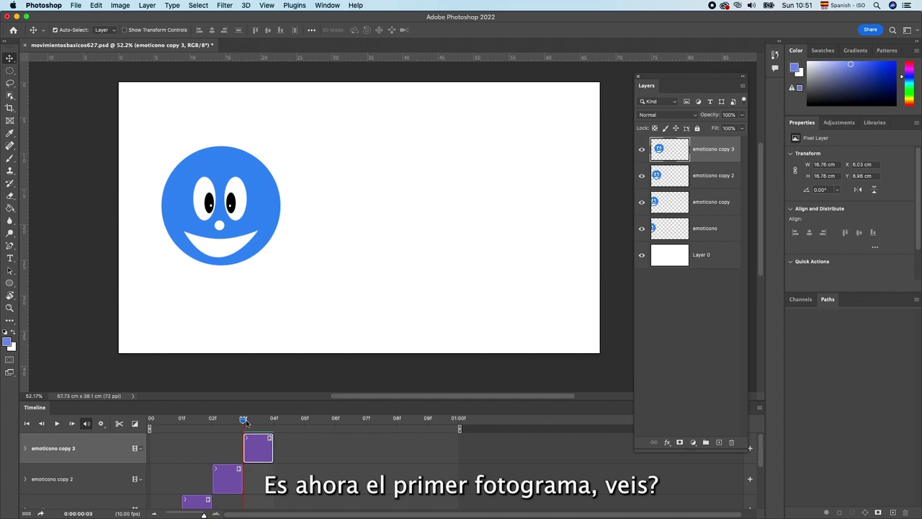
pyautogui.moveTo(245, 423)
pyautogui.mouseDown()
pyautogui.moveTo(165, 442)
pyautogui.moveTo(242, 450)
pyautogui.mouseUp()
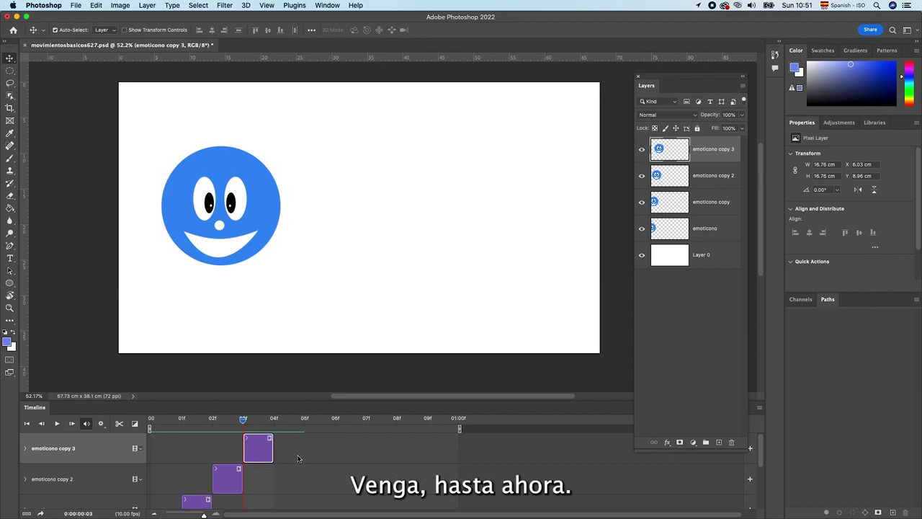
pyautogui.rightClick(709, 162)
# Step: Add emoticono copy 4 and copy 5 at frames 04 and 05, shifting the smiley further right
pyautogui.click(814, 123)
pyautogui.click(716, 225)
pyautogui.moveTo(258, 448); pyautogui.dragTo(289, 452)
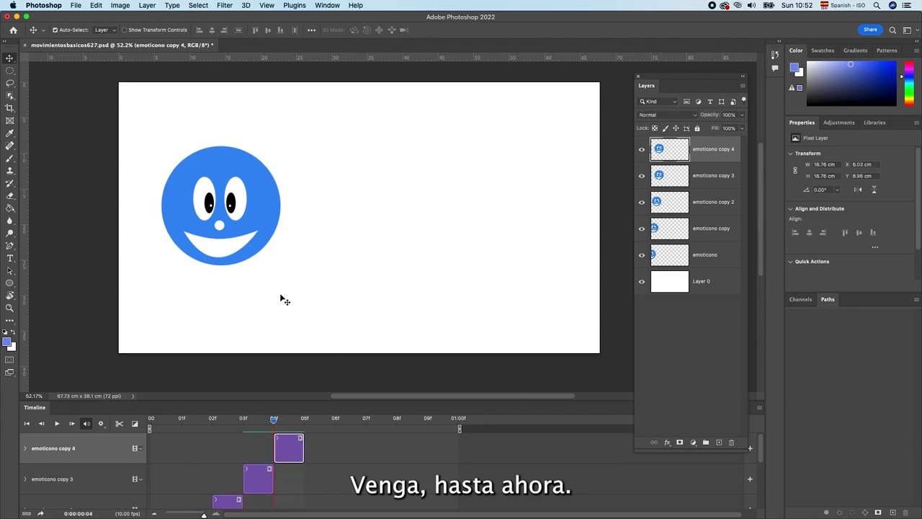
pyautogui.moveTo(259, 213); pyautogui.dragTo(285, 214)
pyautogui.rightClick(716, 158)
pyautogui.click(814, 123)
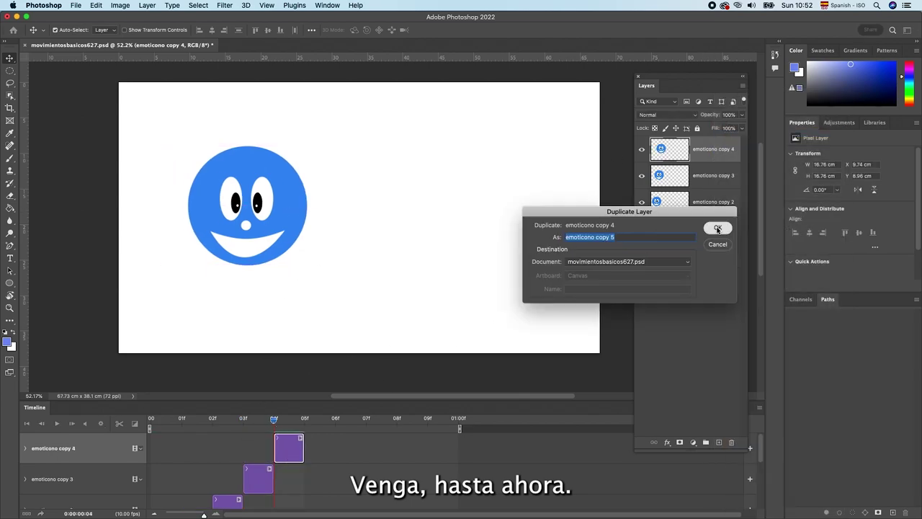
pyautogui.click(716, 226)
pyautogui.moveTo(289, 453); pyautogui.dragTo(315, 461)
pyautogui.hotkey('shift', 'Right')
pyautogui.hotkey('shift', 'Right')
pyautogui.hotkey('shift', 'Right')
pyautogui.hotkey('shift', 'Right')
pyautogui.hotkey('shift', 'Right')
pyautogui.hotkey('shift', 'Right')
pyautogui.hotkey('shift', 'Right')
pyautogui.hotkey('shift', 'Right')
pyautogui.hotkey('shift', 'Right')
pyautogui.hotkey('shift', 'Right')
pyautogui.hotkey('shift', 'Right')
pyautogui.hotkey('shift', 'Right')
pyautogui.hotkey('shift', 'Right')
pyautogui.hotkey('shift', 'Right')
pyautogui.hotkey('shift', 'Right')
pyautogui.hotkey('shift', 'Right')
pyautogui.hotkey('shift', 'Right')
pyautogui.hotkey('shift', 'Right')
pyautogui.hotkey('shift', 'Right')
pyautogui.hotkey('shift', 'Right')
# Step: Add emoticono copy 6 and copy 7 at frames 06 and 07, moving the smiley further right each frame
pyautogui.rightClick(716, 149)
pyautogui.click(814, 123)
pyautogui.click(712, 226)
pyautogui.moveTo(325, 452); pyautogui.dragTo(355, 455)
pyautogui.click(334, 418)
pyautogui.moveTo(339, 212); pyautogui.dragTo(374, 212)
pyautogui.rightClick(715, 149)
pyautogui.click(763, 123)
pyautogui.click(714, 228)
pyautogui.moveTo(352, 449); pyautogui.dragTo(383, 449)
pyautogui.click(366, 417)
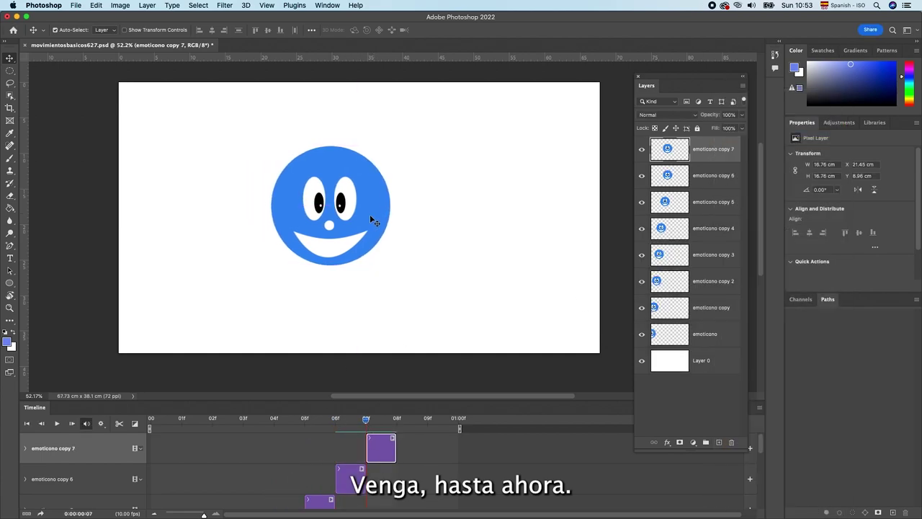
pyautogui.moveTo(373, 216); pyautogui.dragTo(411, 217)
# Step: Add emoticono copy 8 and copy 9 at frames 08 and 09, moving the smiley further right each frame
pyautogui.rightClick(680, 149)
pyautogui.click(753, 133)
pyautogui.click(712, 226)
pyautogui.moveTo(381, 448); pyautogui.dragTo(411, 447)
pyautogui.click(397, 418)
pyautogui.moveTo(405, 203); pyautogui.dragTo(439, 204)
pyautogui.rightClick(727, 149)
pyautogui.click(753, 133)
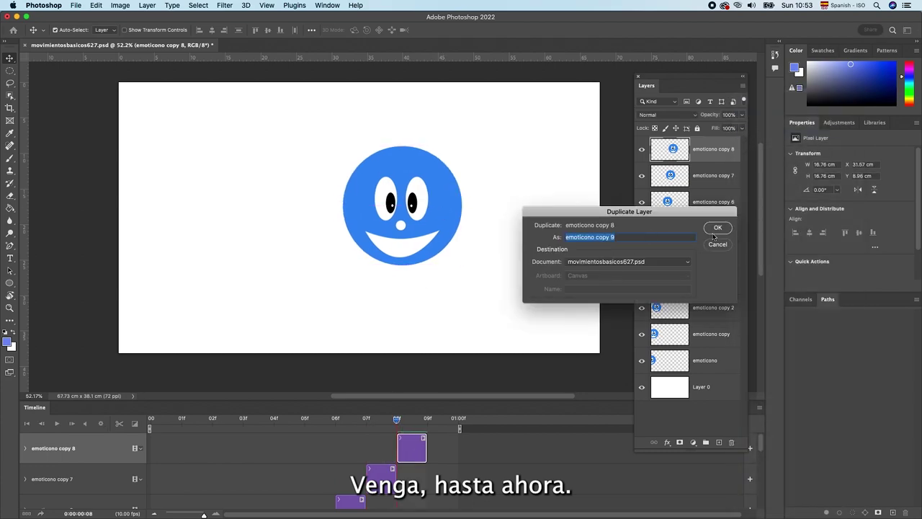
pyautogui.click(713, 226)
pyautogui.moveTo(412, 448); pyautogui.dragTo(442, 448)
pyautogui.click(427, 417)
pyautogui.moveTo(491, 216); pyautogui.dragTo(462, 216)
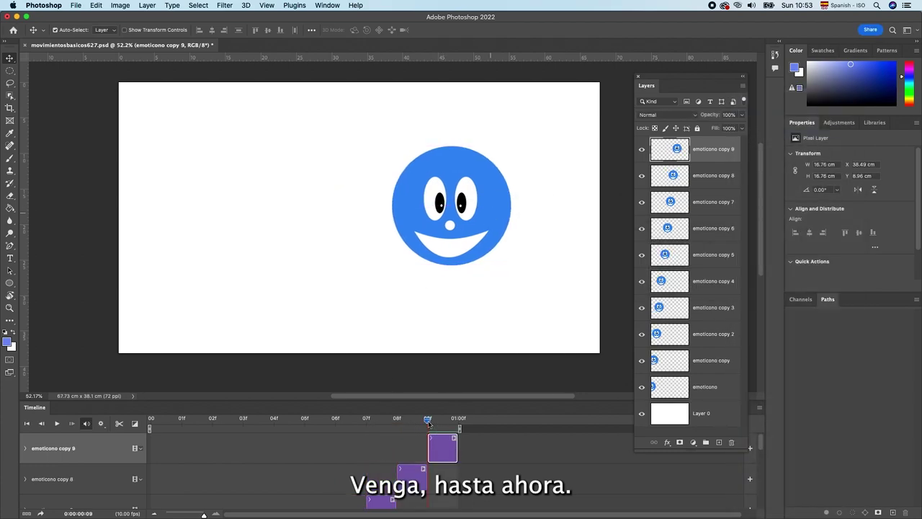
# Step: Play the animation from the start and enlarge the Timeline panel to show every track
pyautogui.moveTo(428, 419); pyautogui.dragTo(243, 419)
pyautogui.press('space')
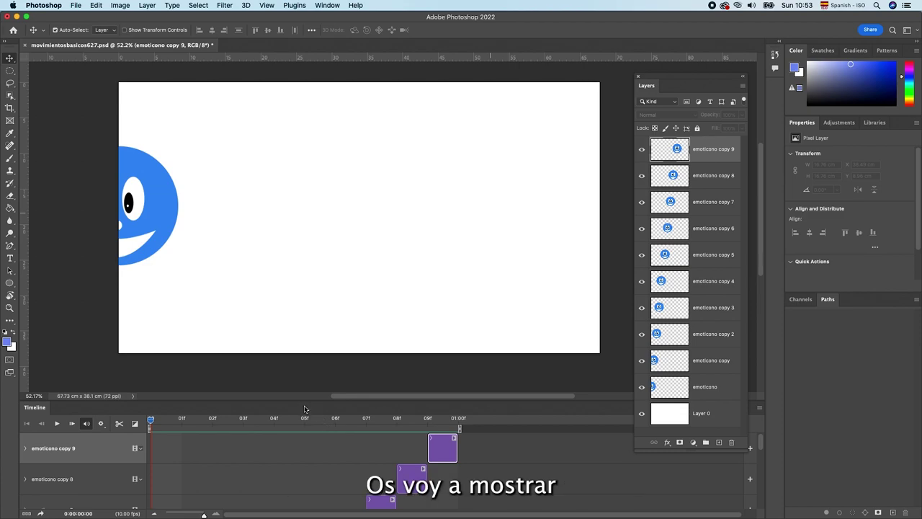
pyautogui.moveTo(305, 402); pyautogui.dragTo(321, 192)
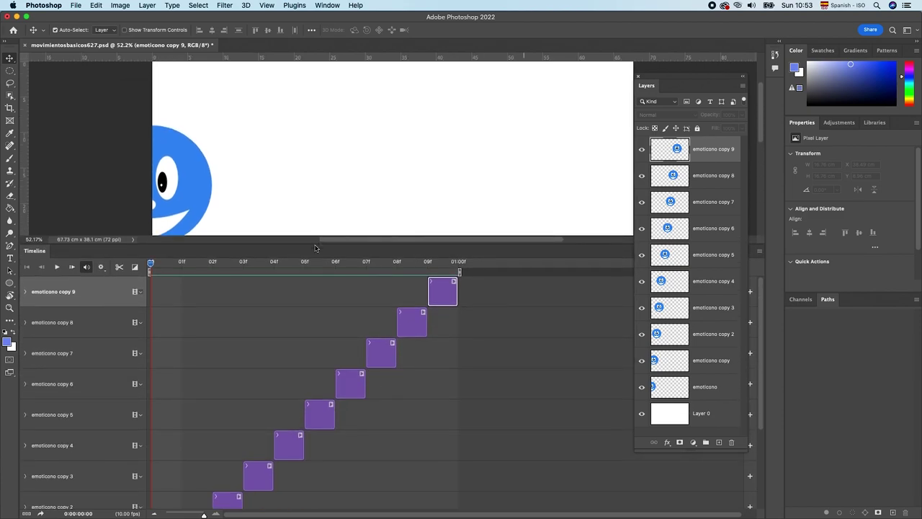
pyautogui.moveTo(321, 192); pyautogui.dragTo(325, 140)
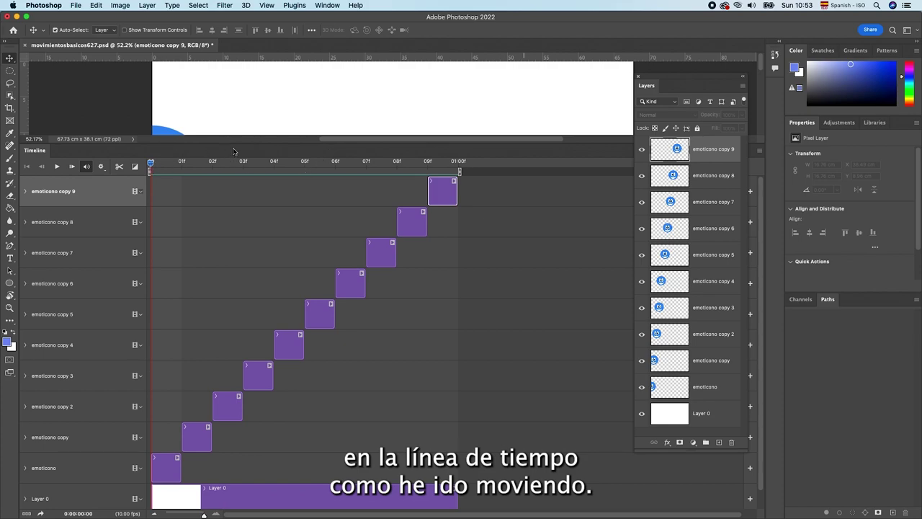
# Step: Bring the smiley back into view and play the ten-frame animation once
pyautogui.scroll(-2, 291, 115)
pyautogui.scroll(-3, 289, 114)
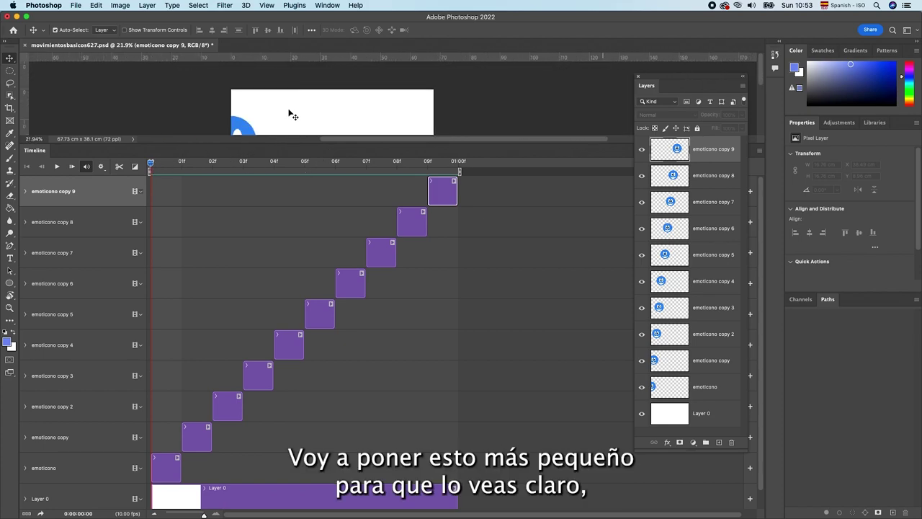
pyautogui.moveTo(311, 124); pyautogui.dragTo(341, 96)
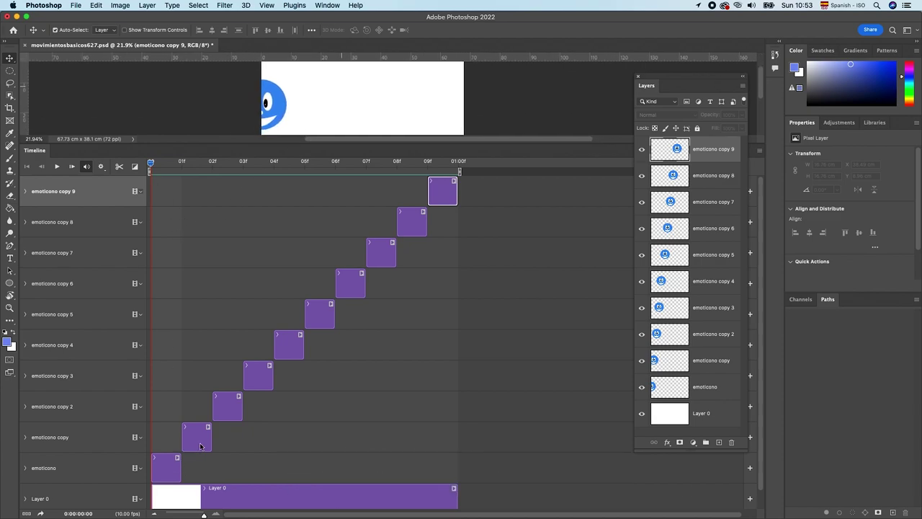
pyautogui.press('space')
pyautogui.click(58, 168)
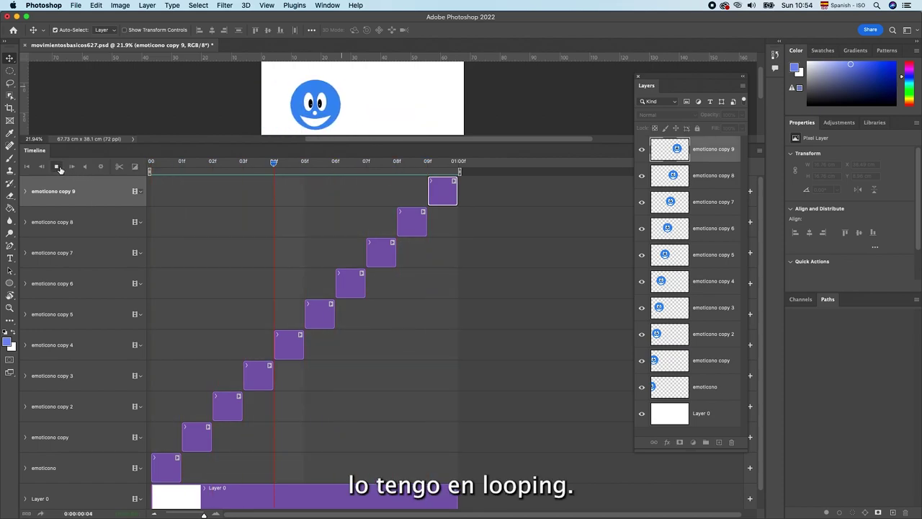
pyautogui.press('space')
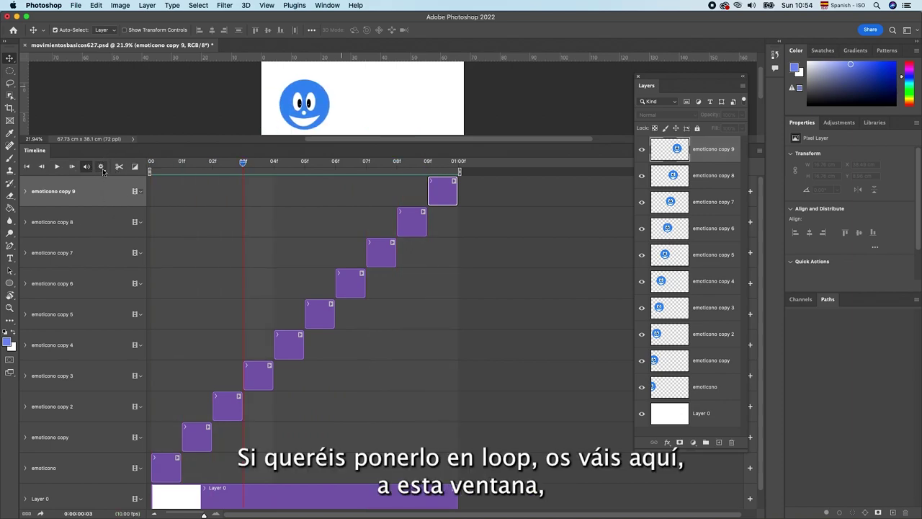
# Step: Turn on Loop Playback in the timeline settings, then play and stop the looping animation
pyautogui.click(103, 167)
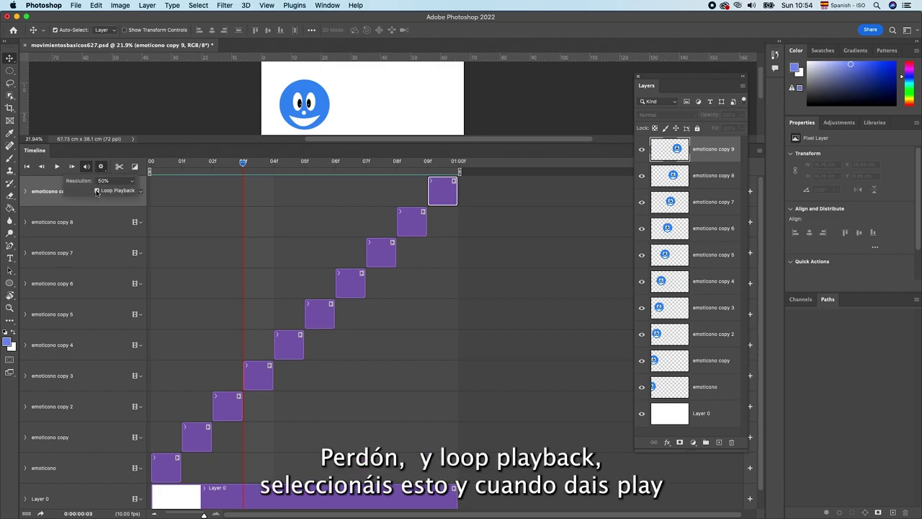
pyautogui.click(103, 167)
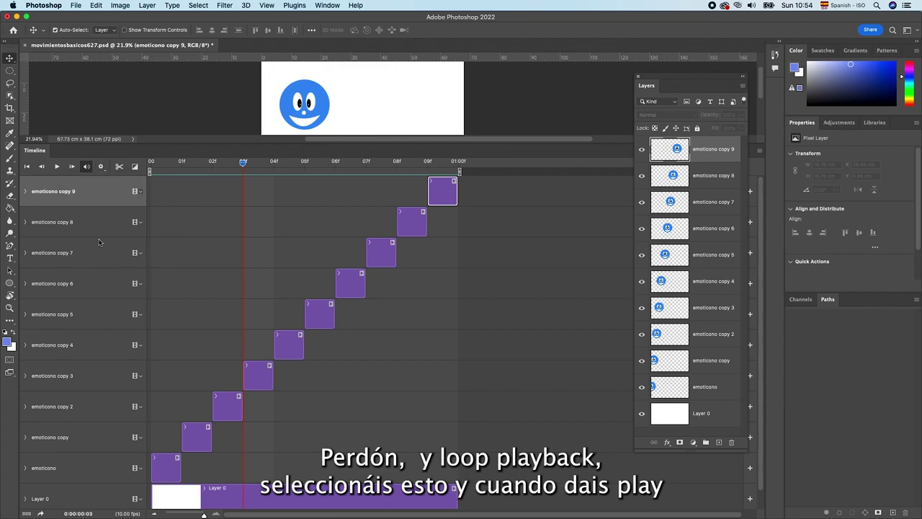
pyautogui.click(57, 166)
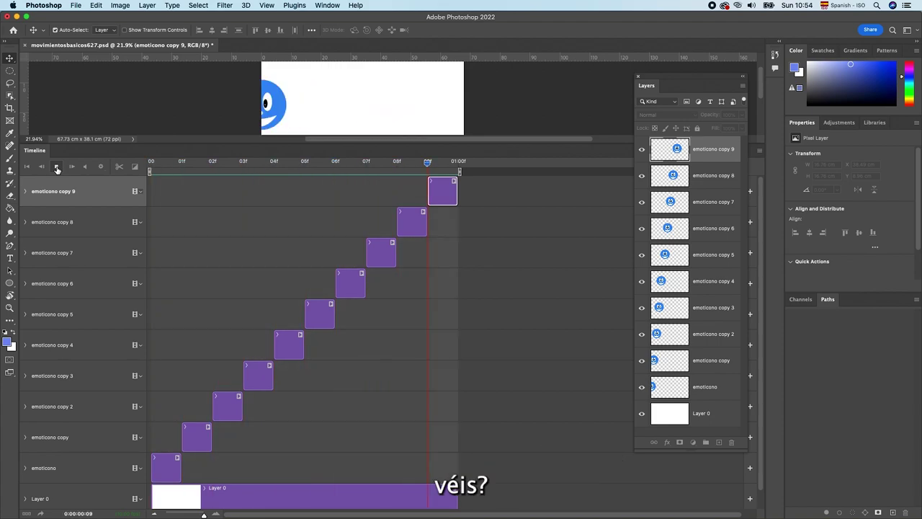
pyautogui.click(56, 167)
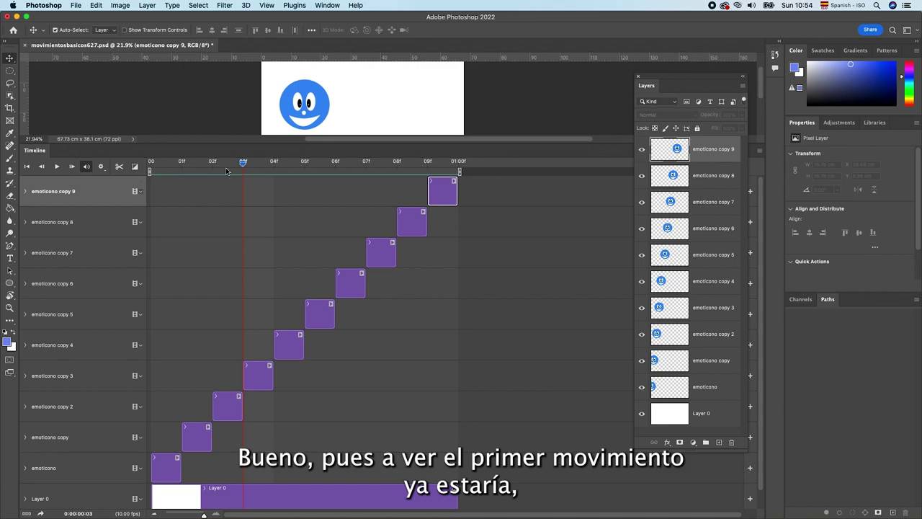
# Step: Delete all emoticono copy layers and move the remaining smiley fully onto the canvas, lower centre
pyautogui.moveTo(256, 143)
pyautogui.mouseDown()
pyautogui.moveTo(229, 298)
pyautogui.moveTo(232, 282)
pyautogui.mouseUp()
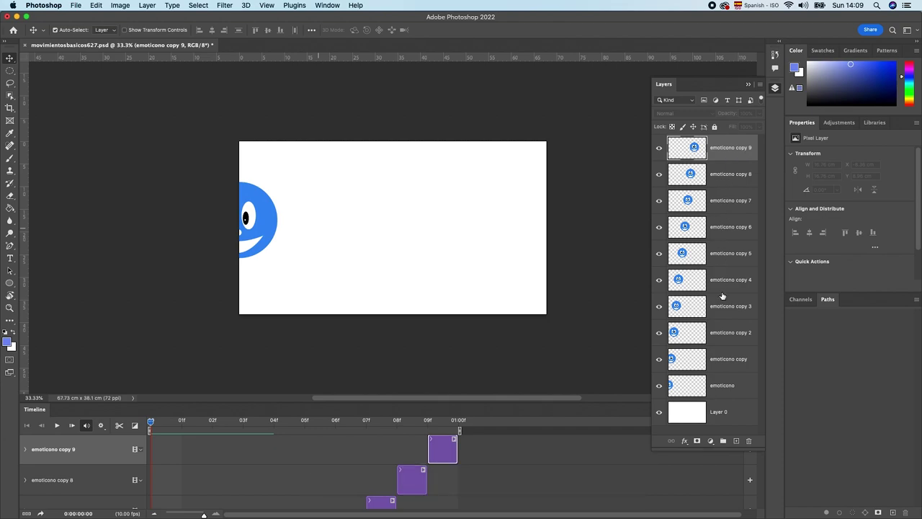
pyautogui.keyDown('shift'); pyautogui.click(724, 369); pyautogui.keyUp('shift')
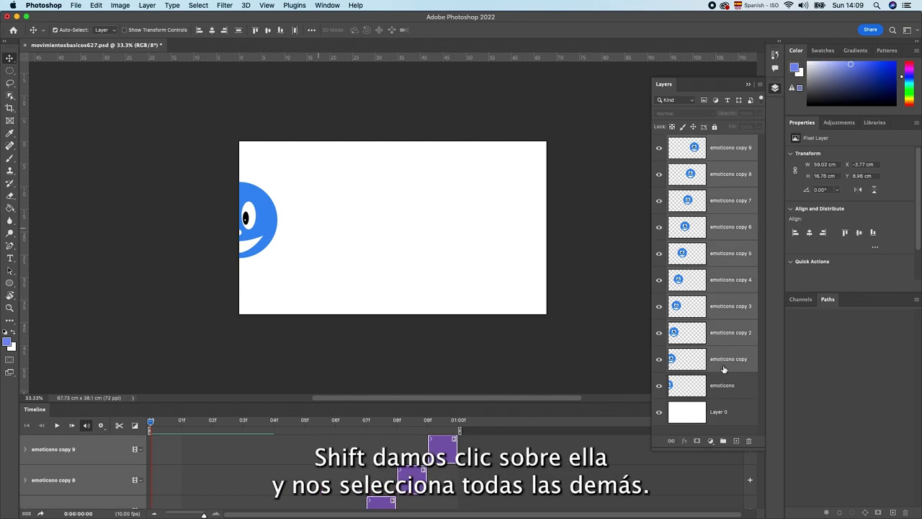
pyautogui.moveTo(725, 276); pyautogui.dragTo(749, 440)
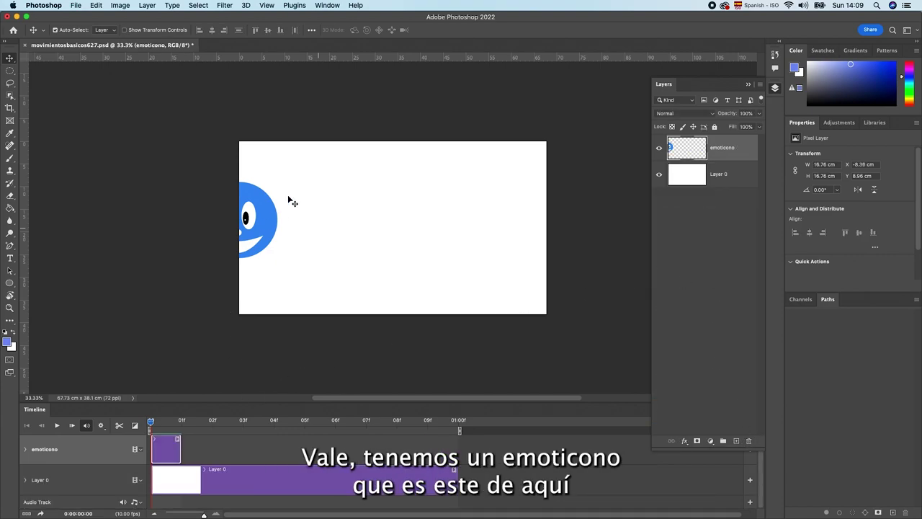
pyautogui.moveTo(248, 216)
pyautogui.mouseDown()
pyautogui.moveTo(321, 217)
pyautogui.moveTo(425, 254)
pyautogui.mouseUp()
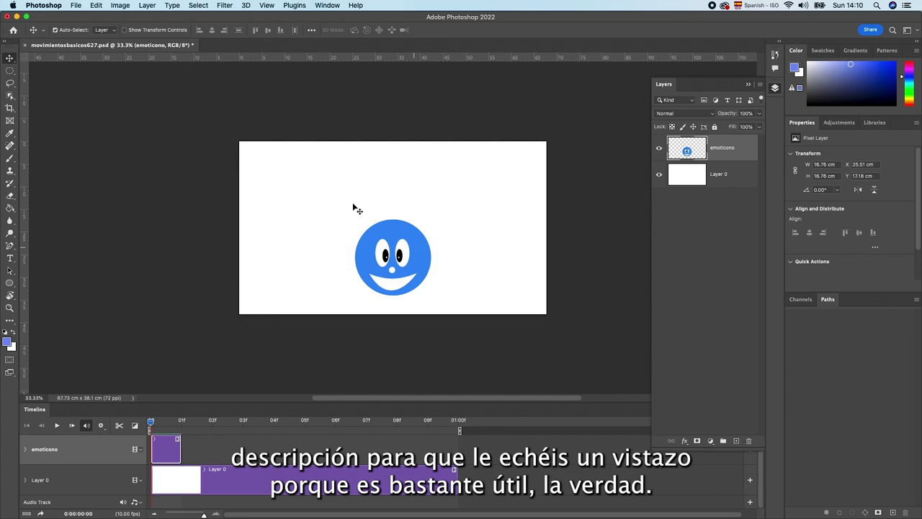
pyautogui.click(78, 8)
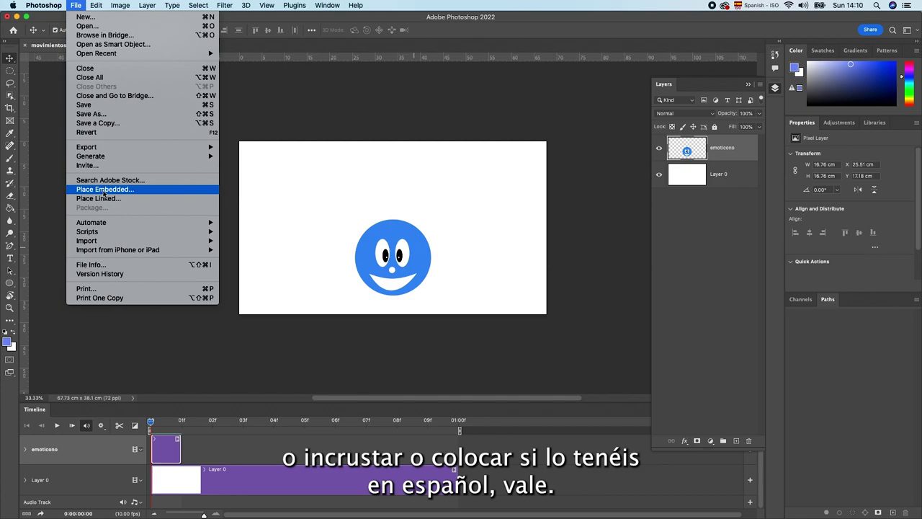
# Step: Place un segundo.png, move the 1–10 strip to the canvas top and scale it to 78.23%
pyautogui.click(104, 190)
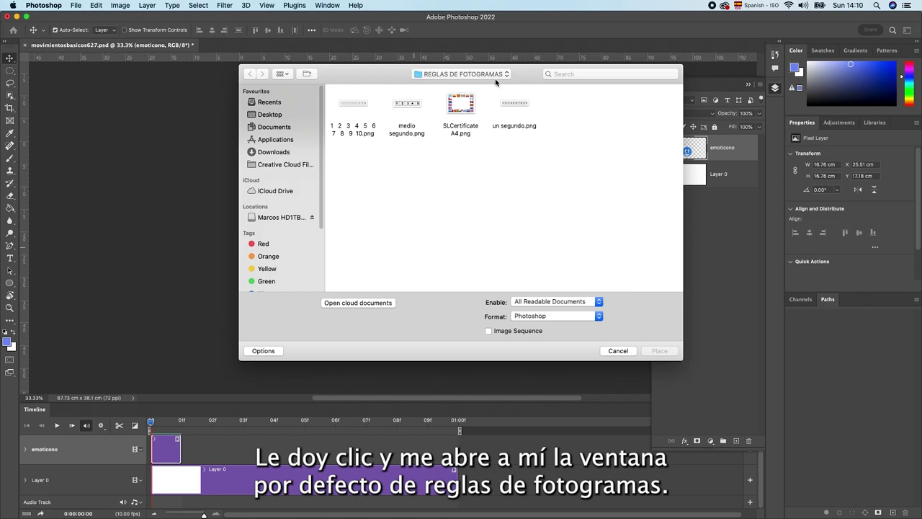
pyautogui.click(521, 105)
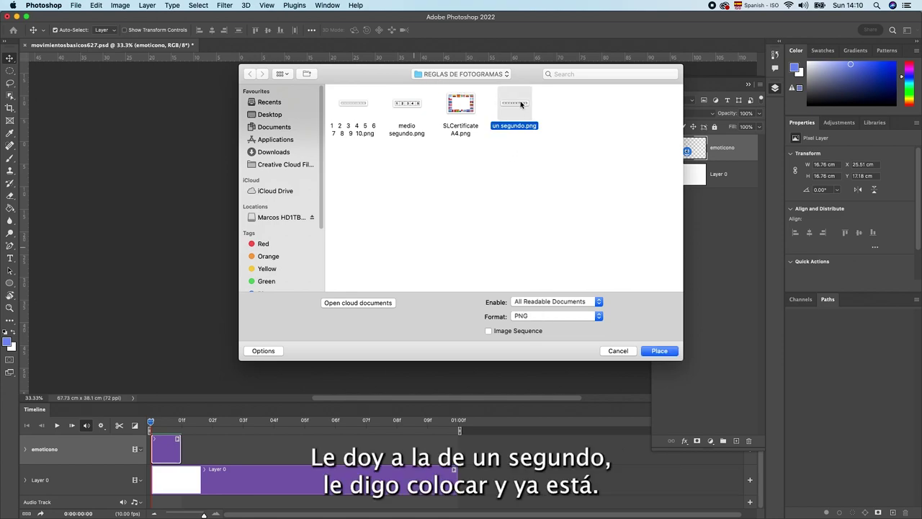
pyautogui.click(658, 351)
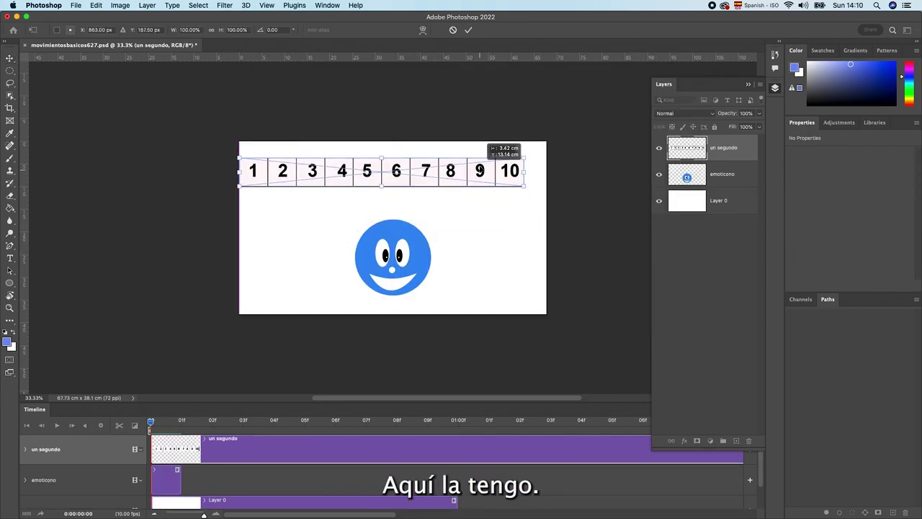
pyautogui.moveTo(494, 228); pyautogui.dragTo(494, 174)
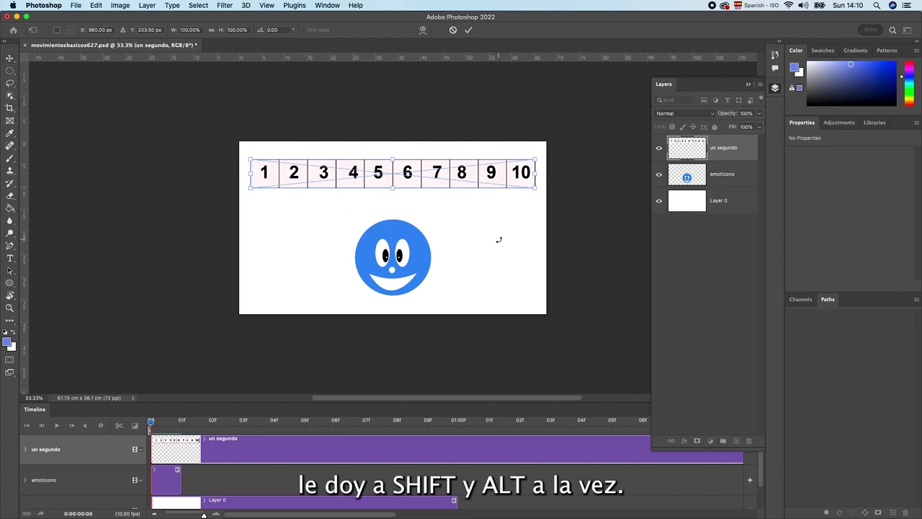
pyautogui.moveTo(536, 188); pyautogui.dragTo(487, 184)
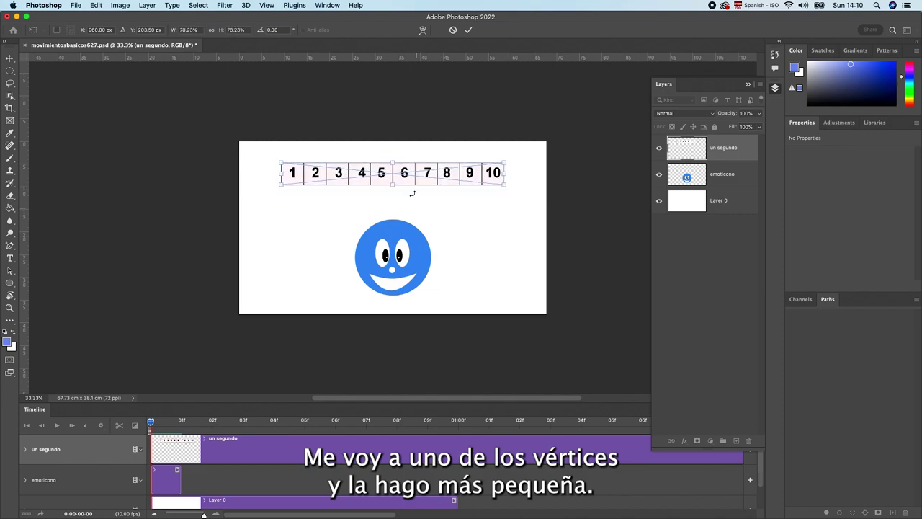
pyautogui.press('Return')
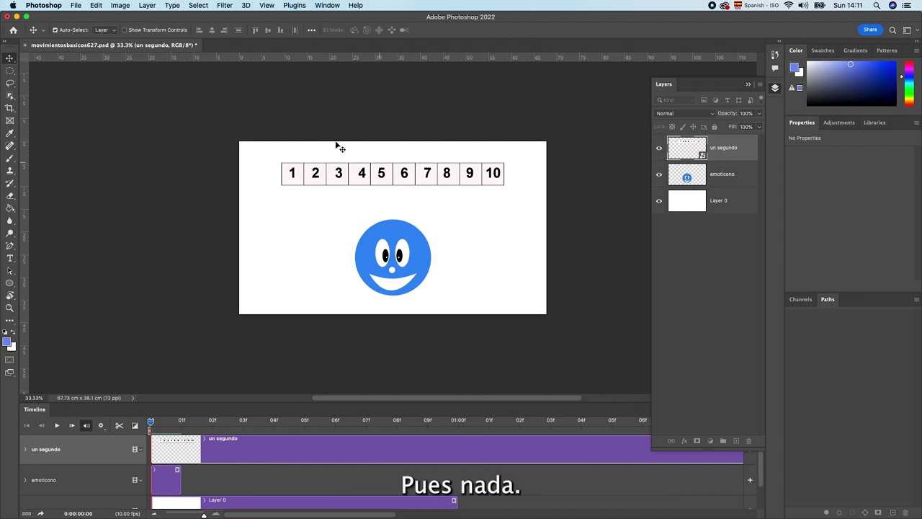
# Step: Warp the un segundo number strip with the Arc preset at 50% bend using Free Transform
pyautogui.click(99, 6)
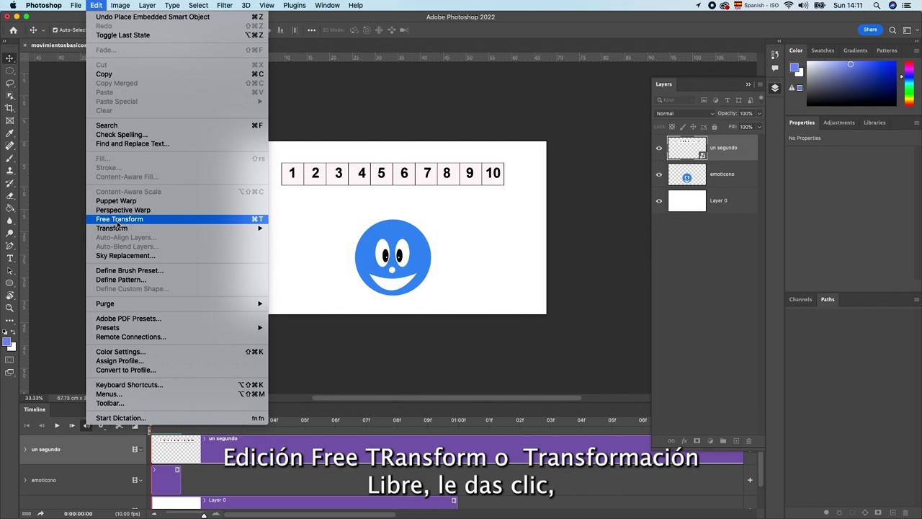
pyautogui.click(117, 226)
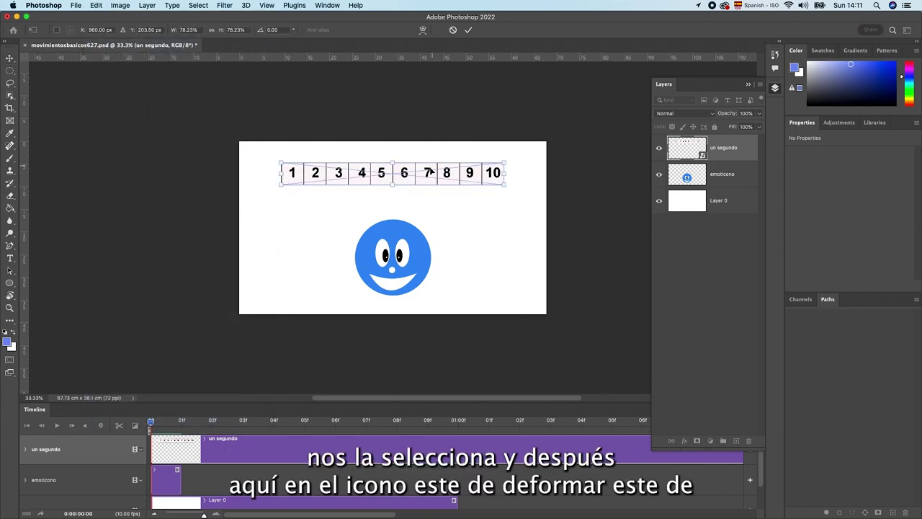
pyautogui.click(422, 30)
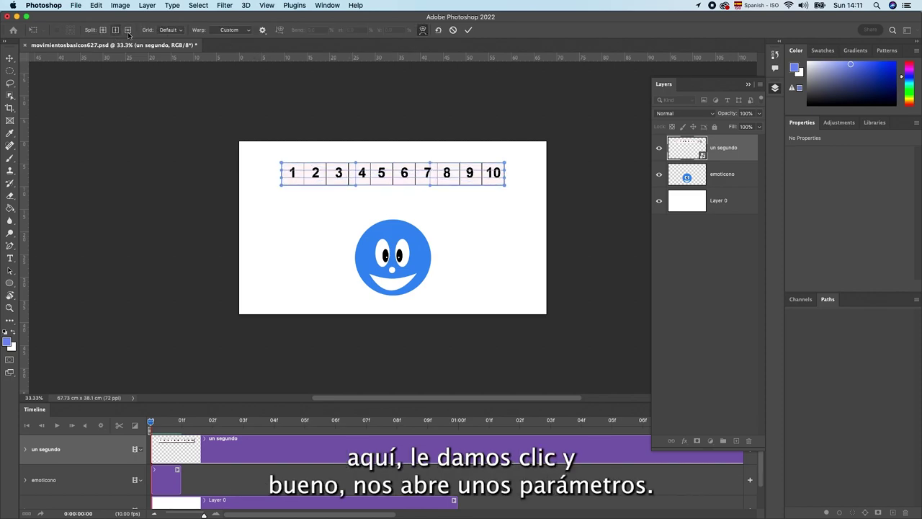
pyautogui.click(249, 33)
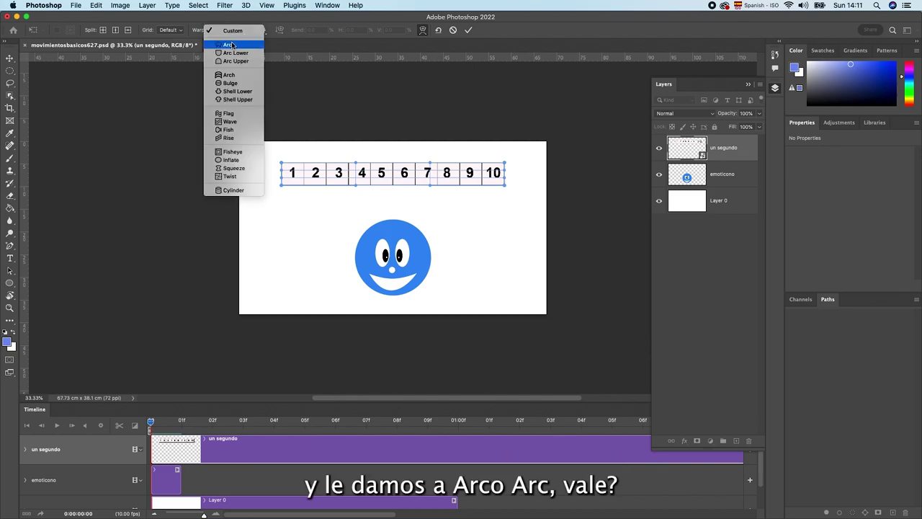
pyautogui.click(229, 46)
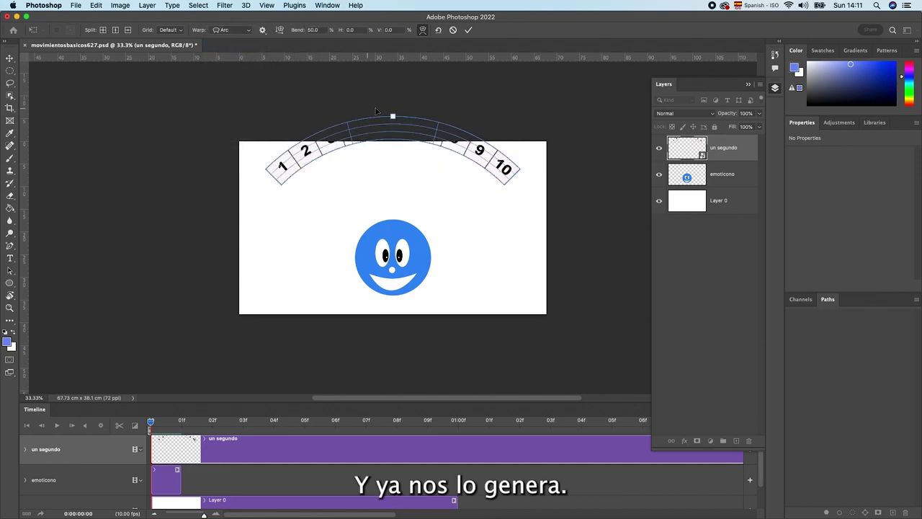
pyautogui.click(9, 58)
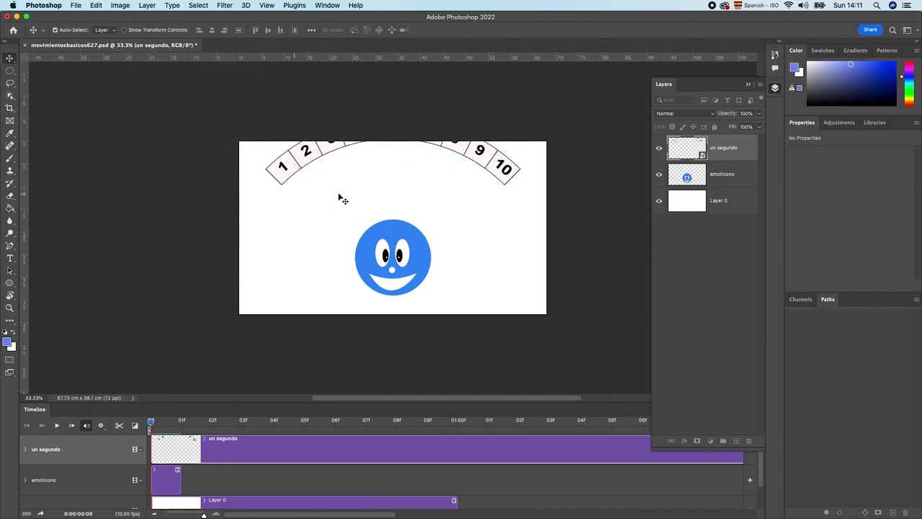
# Step: Lower the arched strip toward the smiley and trim the un segundo clip to end at 01:00
pyautogui.moveTo(340, 148); pyautogui.dragTo(338, 216)
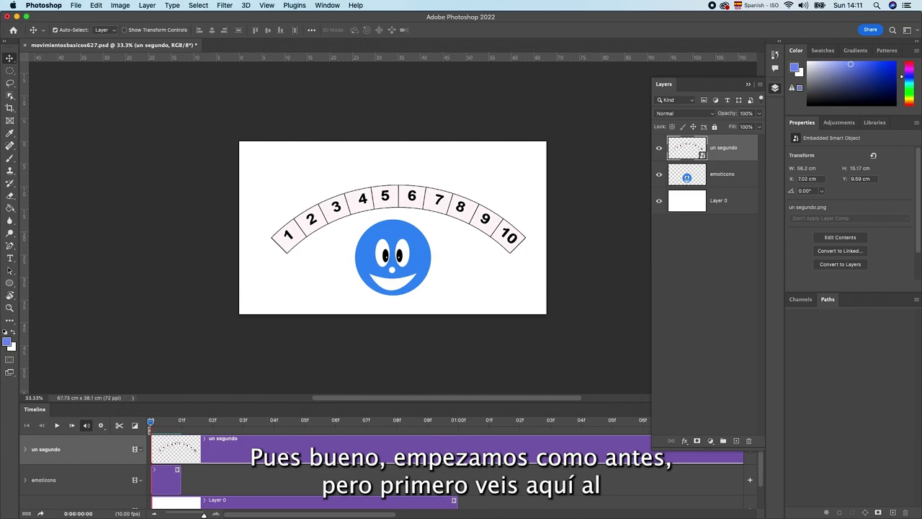
pyautogui.moveTo(204, 515); pyautogui.dragTo(186, 515)
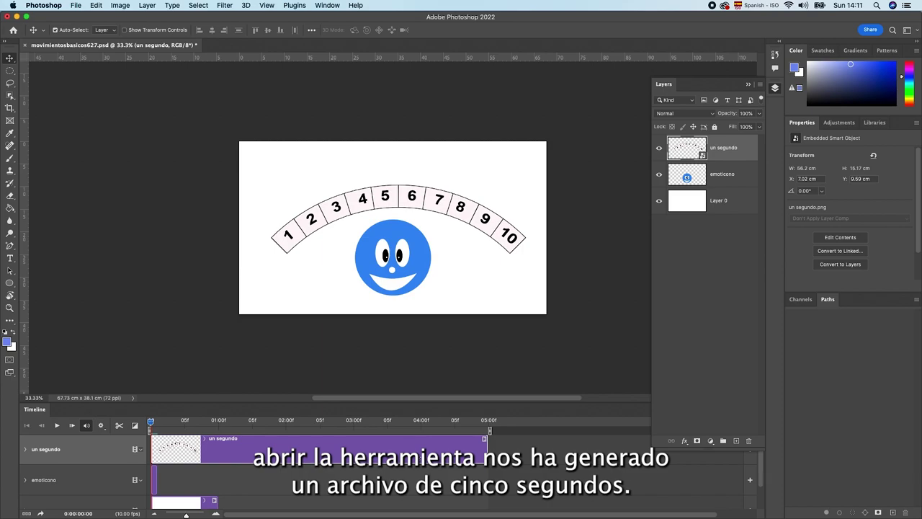
pyautogui.moveTo(486, 453); pyautogui.dragTo(225, 453)
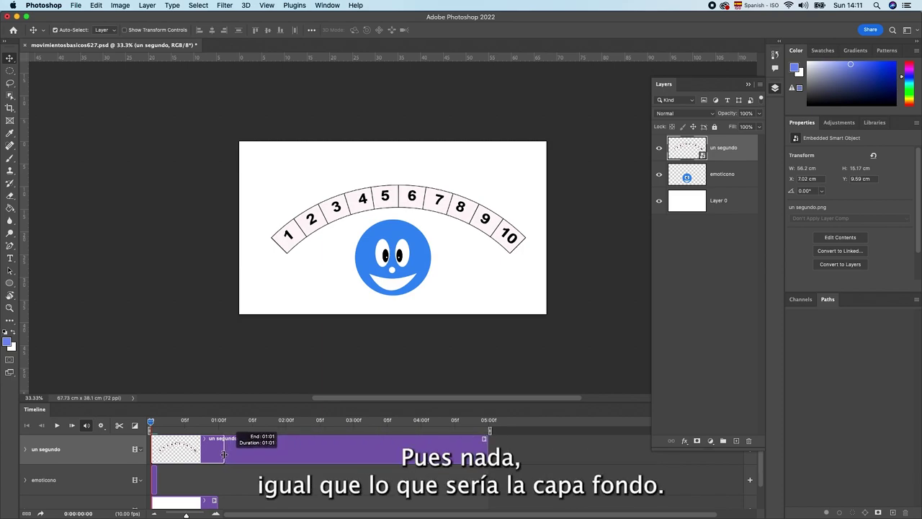
pyautogui.moveTo(222, 453); pyautogui.dragTo(220, 453)
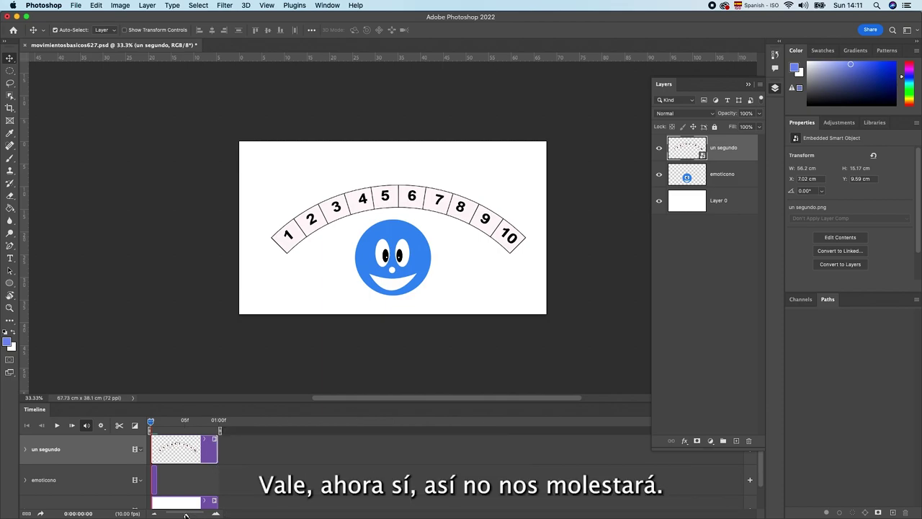
pyautogui.moveTo(185, 514); pyautogui.dragTo(204, 515)
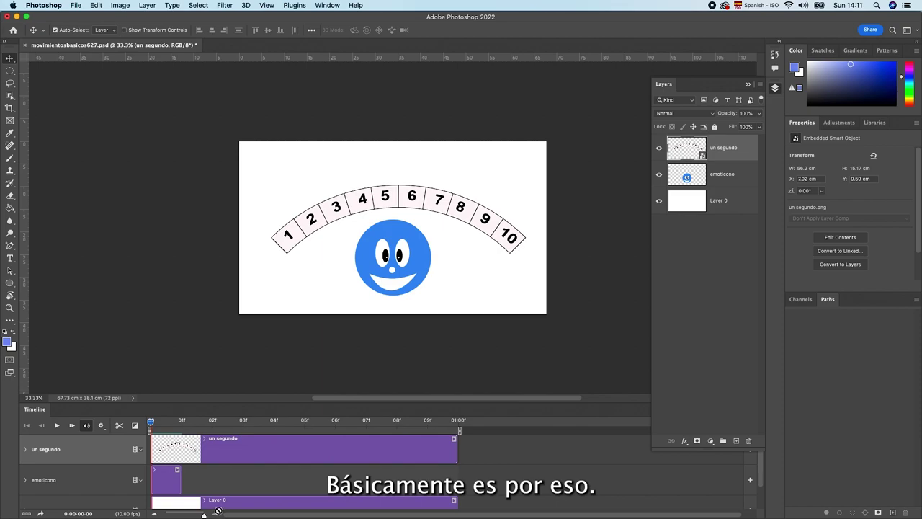
pyautogui.click(165, 487)
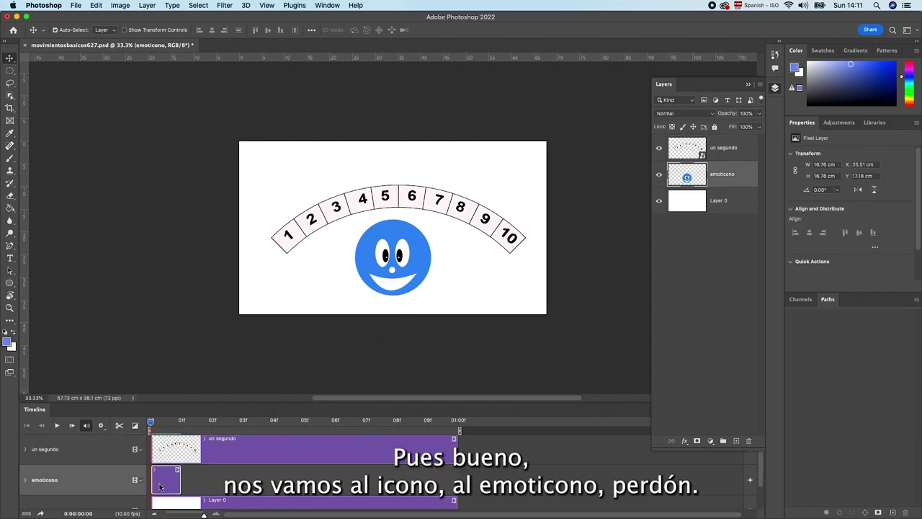
# Step: Place the smiley over the 1 at the arc's left end and move un segundo below emoticono
pyautogui.moveTo(421, 267)
pyautogui.mouseDown()
pyautogui.moveTo(352, 275)
pyautogui.moveTo(301, 263)
pyautogui.mouseUp()
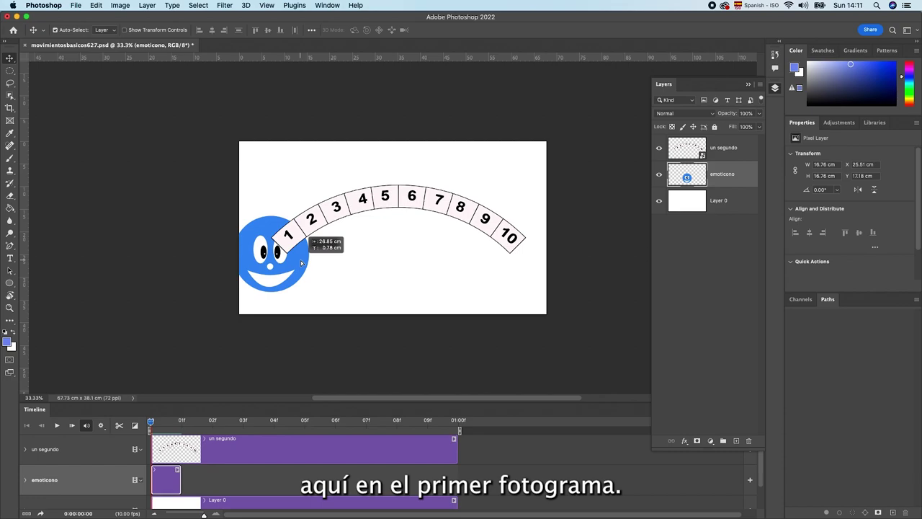
pyautogui.moveTo(301, 263); pyautogui.dragTo(300, 260)
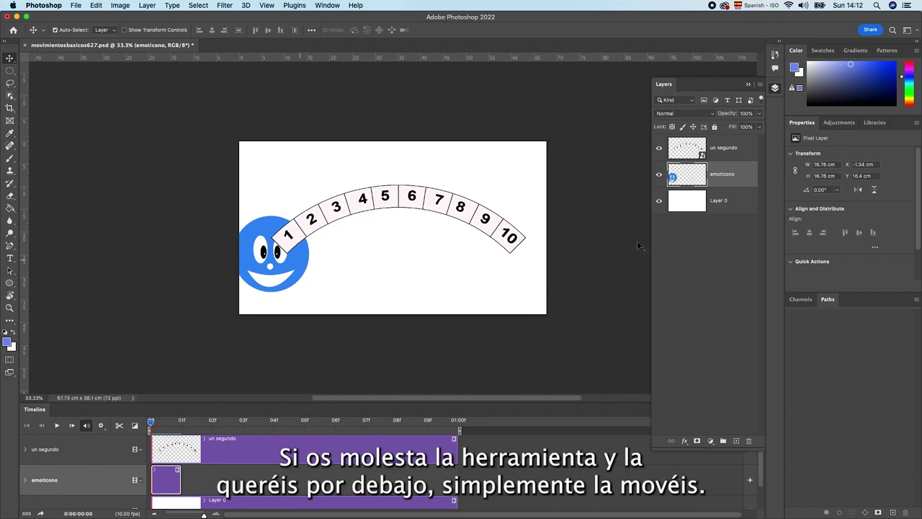
pyautogui.click(690, 154)
pyautogui.moveTo(690, 154); pyautogui.dragTo(690, 188)
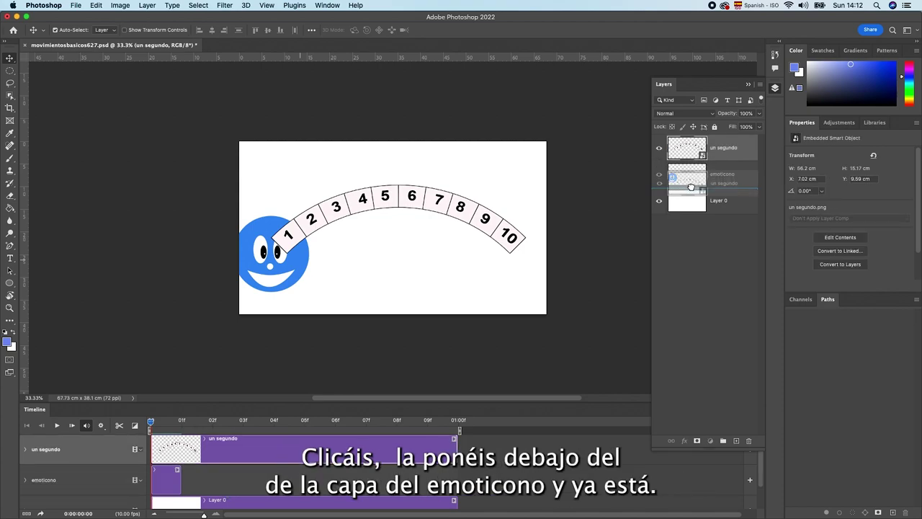
pyautogui.moveTo(690, 187); pyautogui.dragTo(690, 188)
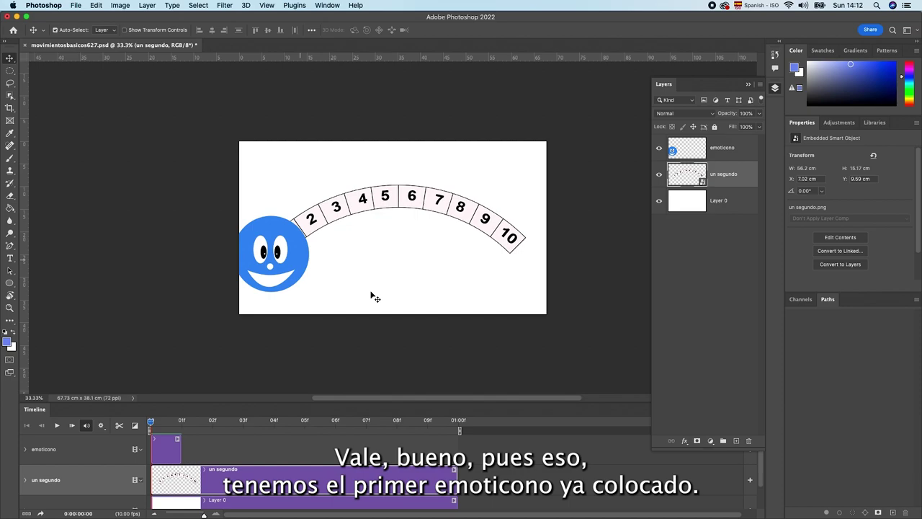
pyautogui.click(735, 149)
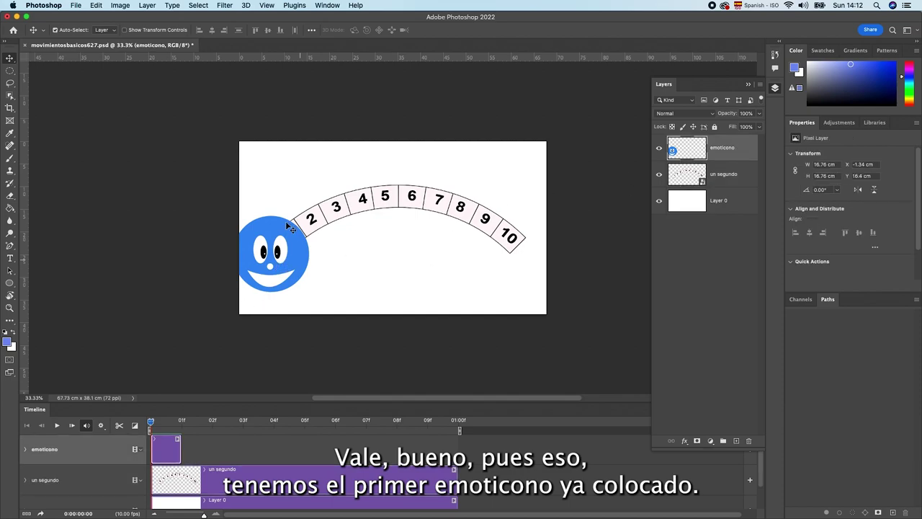
pyautogui.rightClick(741, 151)
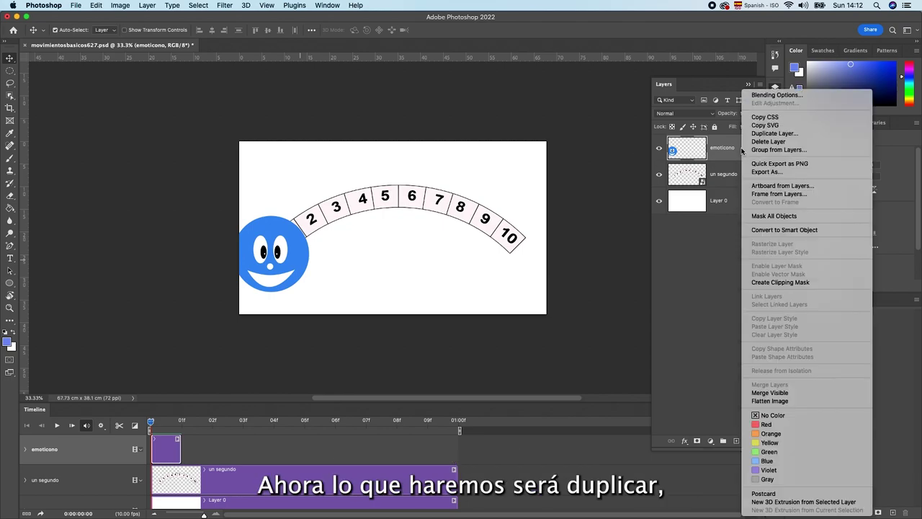
# Step: Duplicate emoticono, start the copy at frame 01, and move its smiley up the arc
pyautogui.click(765, 134)
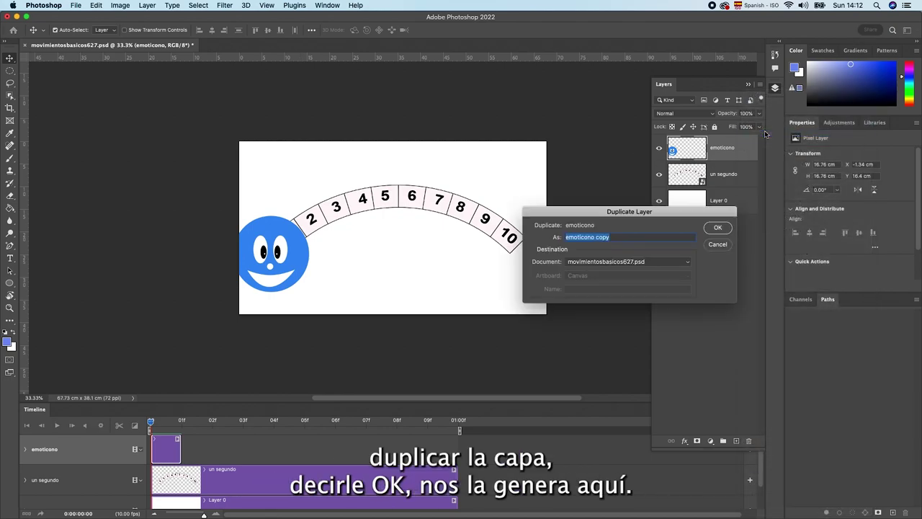
pyautogui.click(717, 228)
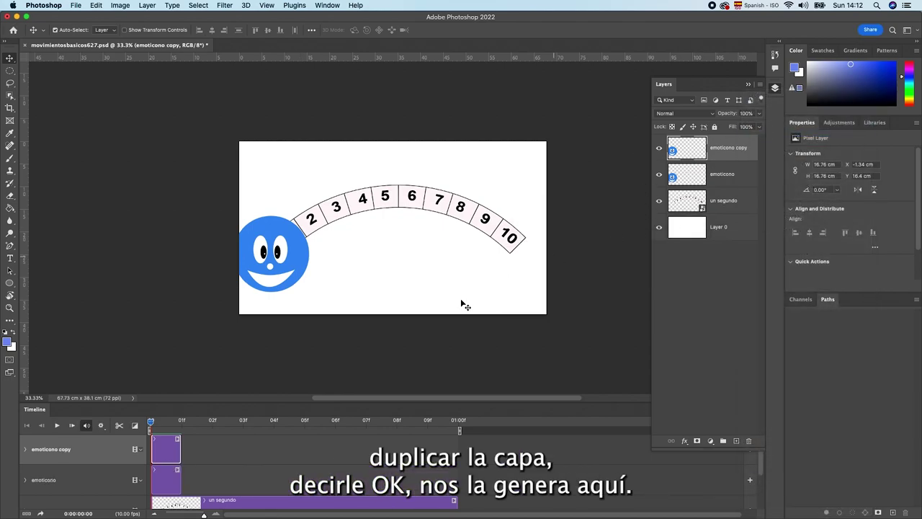
pyautogui.moveTo(176, 452); pyautogui.dragTo(209, 456)
pyautogui.click(191, 459)
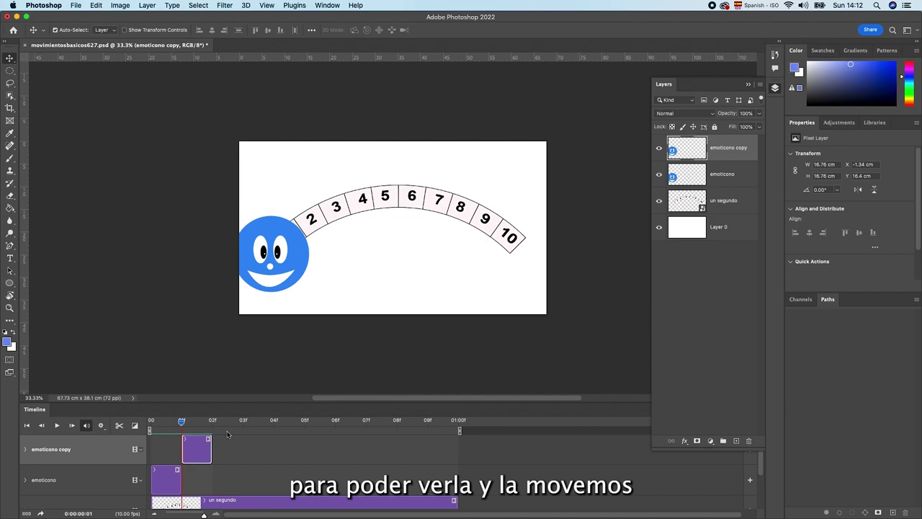
pyautogui.moveTo(298, 254); pyautogui.dragTo(315, 230)
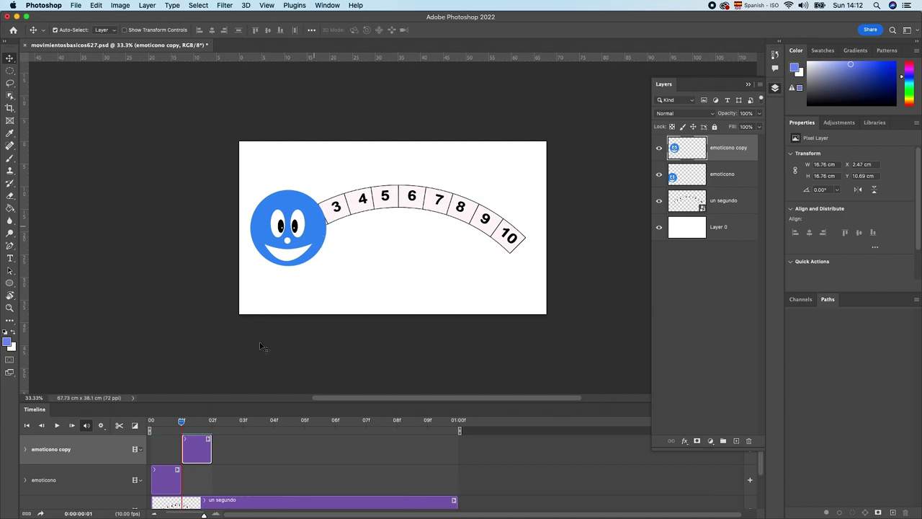
pyautogui.moveTo(182, 423)
pyautogui.mouseDown()
pyautogui.moveTo(147, 423)
pyautogui.moveTo(179, 433)
pyautogui.mouseUp()
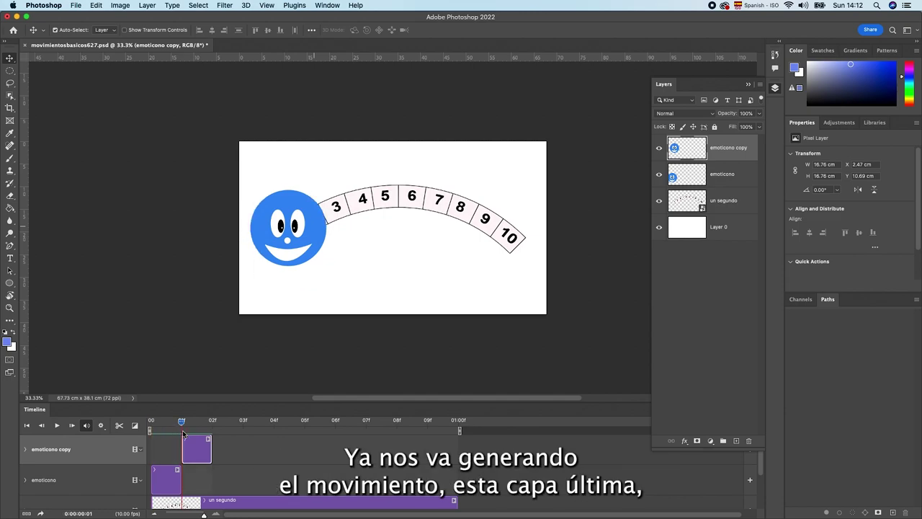
# Step: Create emoticono copy 2 starting at frame 02, with its smiley further along the arc
pyautogui.rightClick(735, 159)
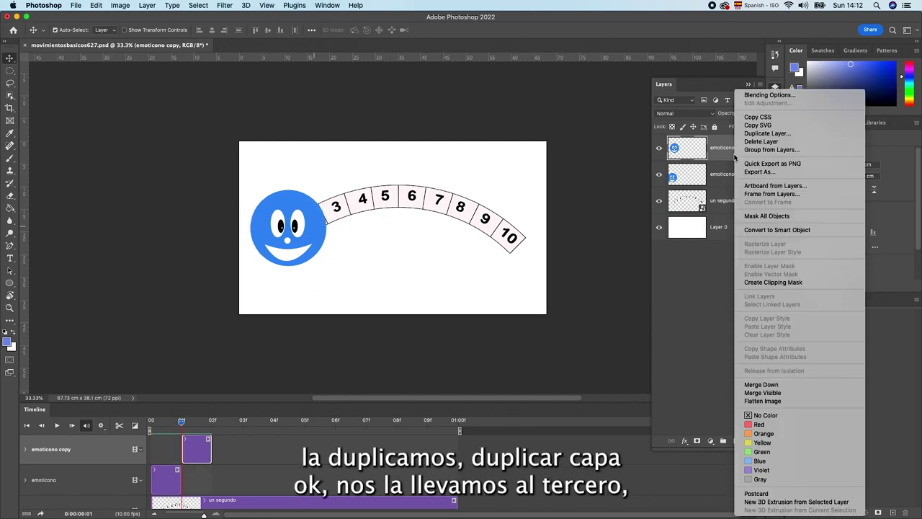
pyautogui.click(774, 136)
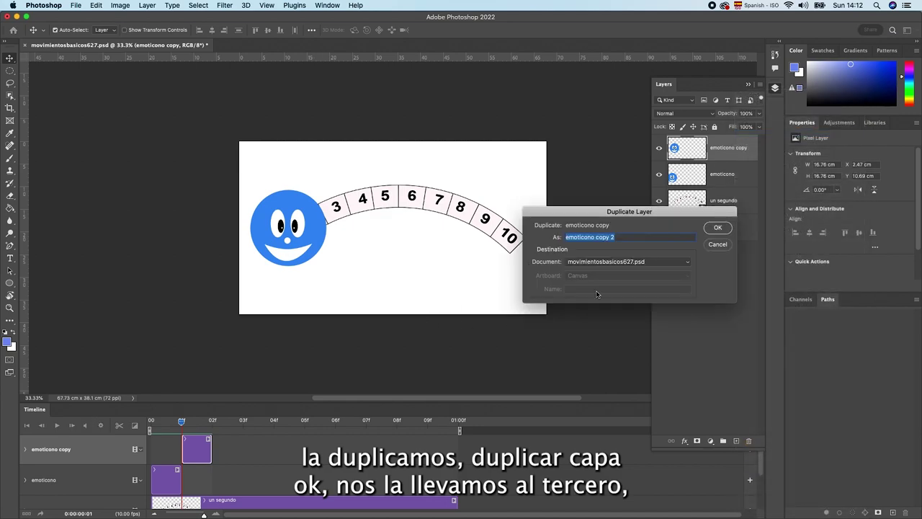
pyautogui.click(717, 229)
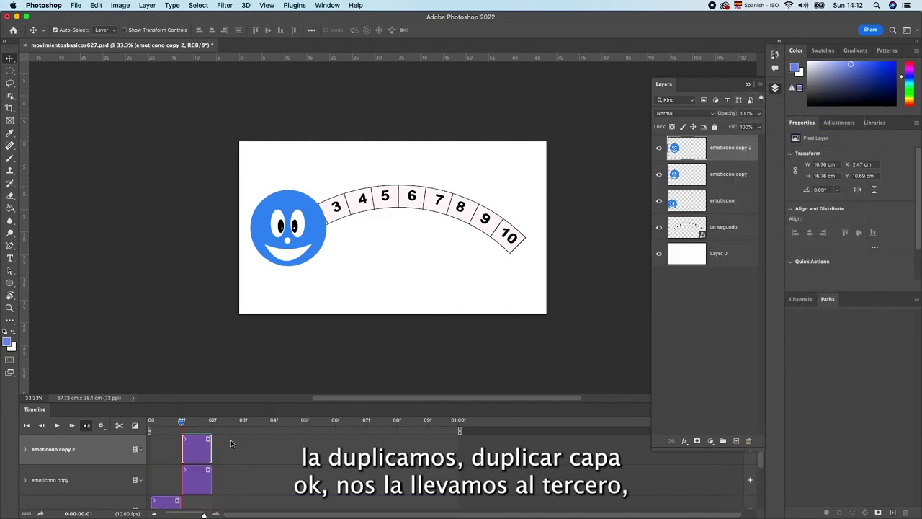
pyautogui.moveTo(200, 452); pyautogui.dragTo(231, 452)
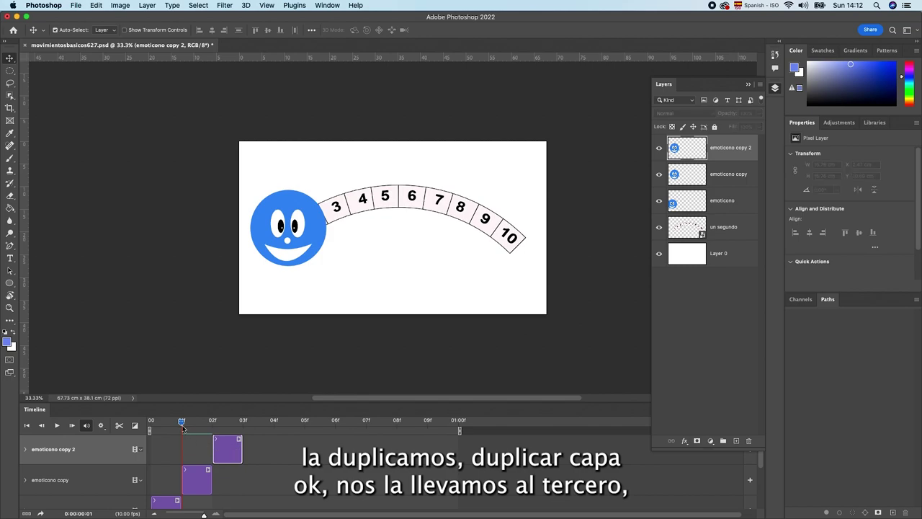
pyautogui.click(199, 428)
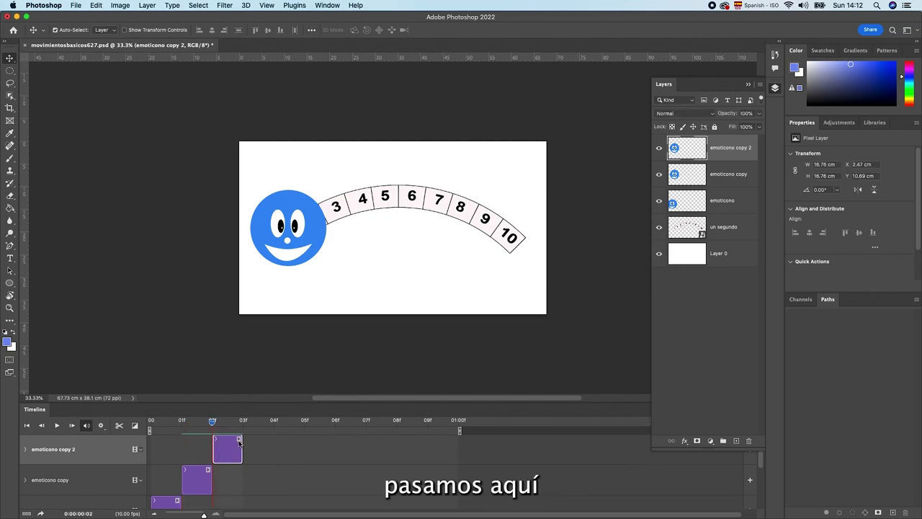
pyautogui.moveTo(319, 231); pyautogui.dragTo(341, 216)
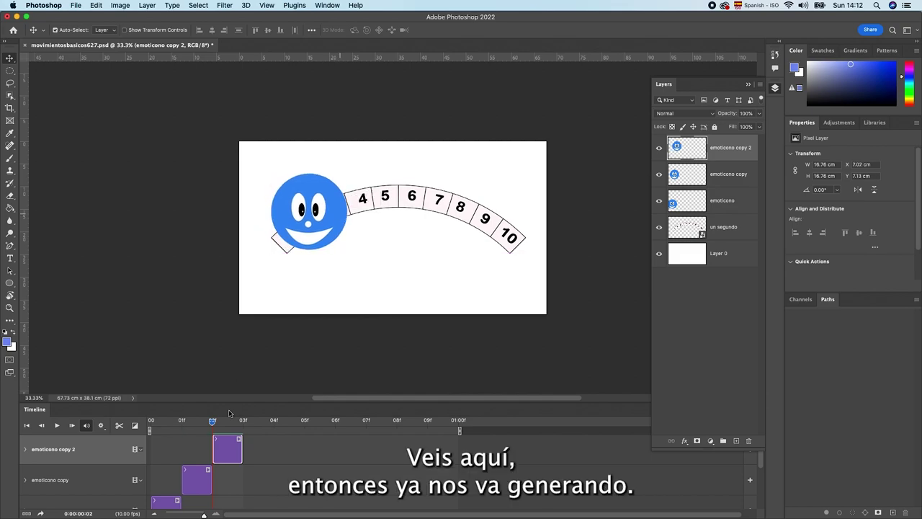
pyautogui.moveTo(213, 422)
pyautogui.mouseDown()
pyautogui.moveTo(137, 426)
pyautogui.moveTo(199, 427)
pyautogui.mouseUp()
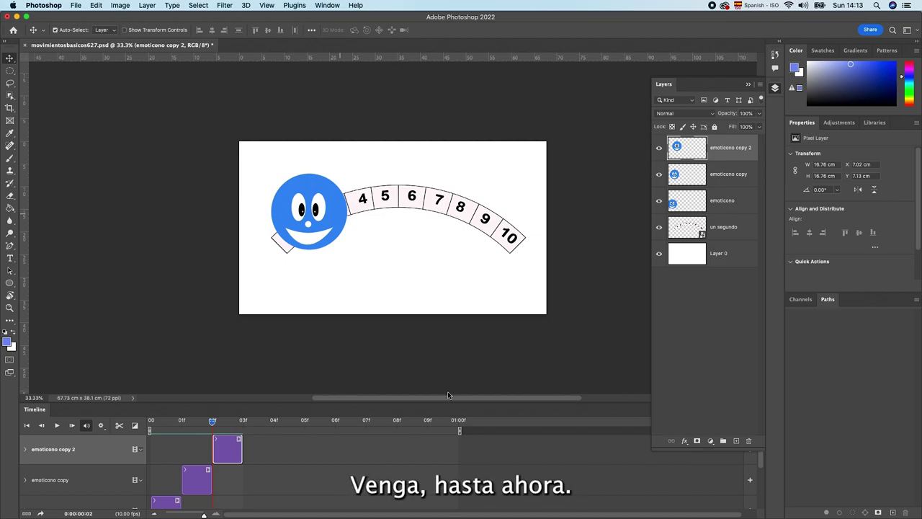
# Step: Add emoticono copy 3 starting at frame 03, sliding its smiley further along the arc
pyautogui.rightClick(731, 148)
pyautogui.click(752, 133)
pyautogui.press('Return')
pyautogui.moveTo(230, 451); pyautogui.dragTo(261, 450)
pyautogui.click(243, 420)
pyautogui.moveTo(309, 208); pyautogui.dragTo(337, 200)
# Step: Add copy 4 starting at frame 04, with the smiley further right on the arc
pyautogui.rightClick(731, 148)
pyautogui.click(752, 134)
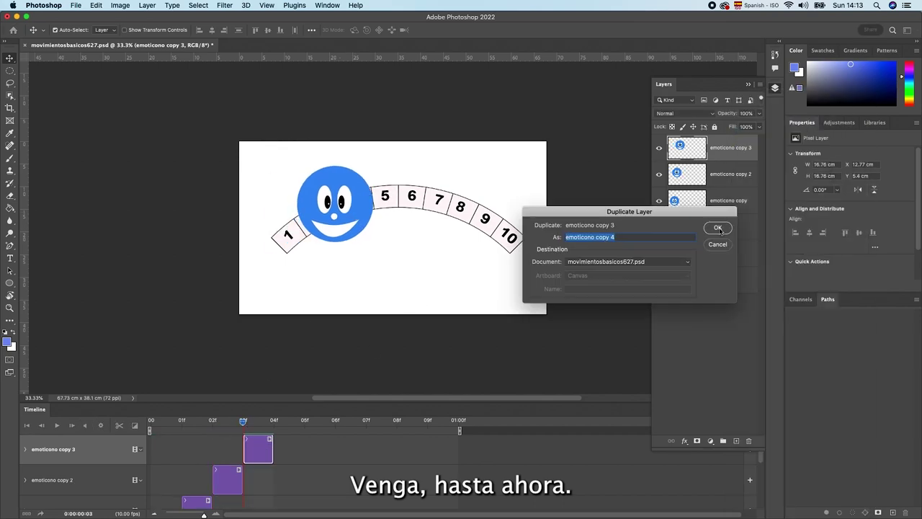
pyautogui.click(718, 228)
pyautogui.moveTo(257, 450); pyautogui.dragTo(289, 450)
pyautogui.click(274, 420)
pyautogui.moveTo(339, 205); pyautogui.dragTo(364, 203)
# Step: Add copy 5 starting at frame 05, advancing the smiley along the arc
pyautogui.rightClick(731, 147)
pyautogui.click(768, 133)
pyautogui.click(718, 228)
pyautogui.moveTo(288, 450); pyautogui.dragTo(320, 450)
pyautogui.click(305, 420)
pyautogui.moveTo(389, 204); pyautogui.dragTo(416, 201)
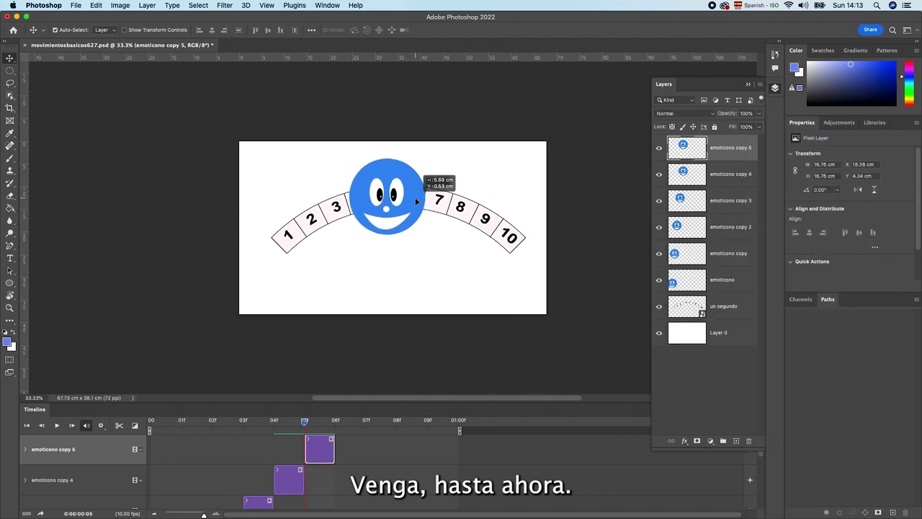
# Step: Add copy 6 starting at frame 06, advancing the smiley again
pyautogui.rightClick(731, 148)
pyautogui.click(753, 134)
pyautogui.click(718, 228)
pyautogui.moveTo(320, 450); pyautogui.dragTo(350, 450)
pyautogui.click(325, 420)
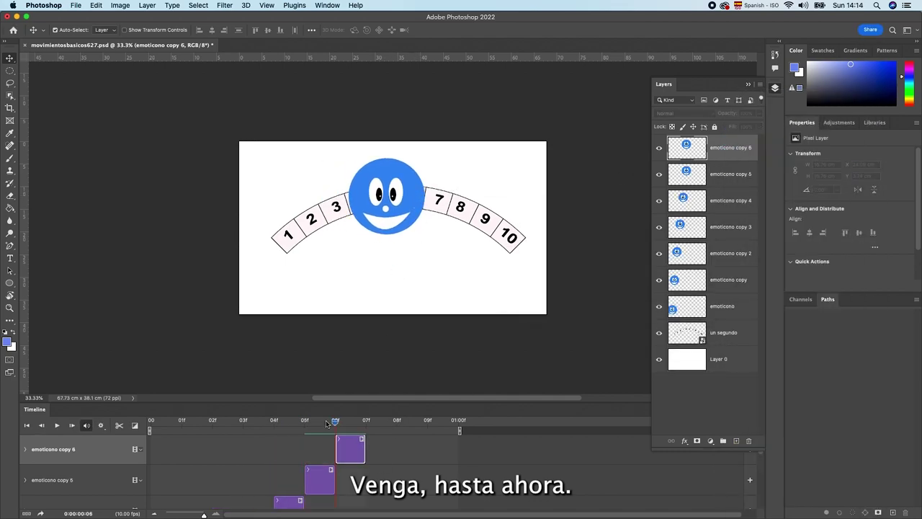
pyautogui.moveTo(389, 204); pyautogui.dragTo(414, 202)
# Step: Add copy 7 starting at frame 07, with the smiley further along the arc
pyautogui.rightClick(734, 160)
pyautogui.click(768, 134)
pyautogui.click(718, 228)
pyautogui.moveTo(350, 450); pyautogui.dragTo(382, 450)
pyautogui.click(365, 419)
pyautogui.moveTo(446, 204); pyautogui.dragTo(475, 196)
# Step: Add copy 8 starting at frame 08, moving the smiley right and down the arc
pyautogui.rightClick(731, 148)
pyautogui.click(752, 134)
pyautogui.click(718, 228)
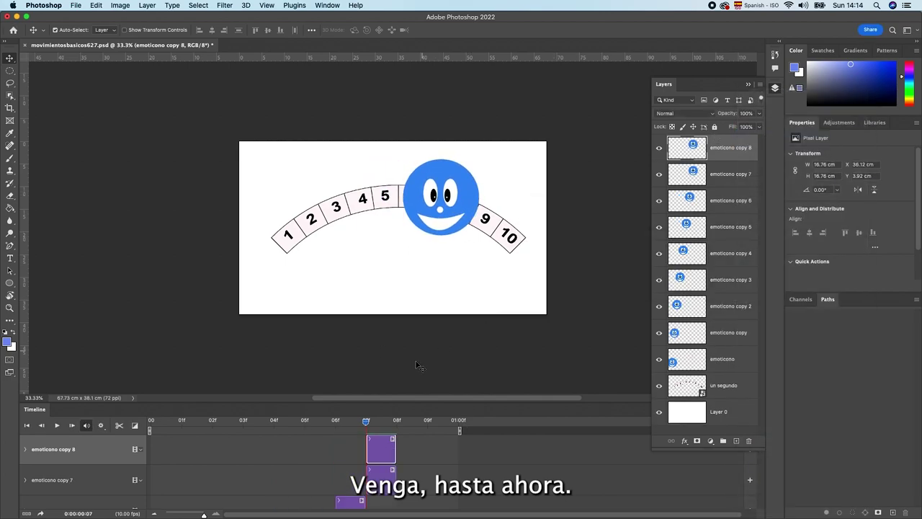
pyautogui.moveTo(380, 450); pyautogui.dragTo(412, 450)
pyautogui.click(397, 420)
pyautogui.moveTo(443, 198); pyautogui.dragTo(467, 210)
# Step: Add copy 9 starting at frame 09, then play the animation to check it
pyautogui.rightClick(731, 147)
pyautogui.click(752, 134)
pyautogui.click(718, 228)
pyautogui.moveTo(412, 450); pyautogui.dragTo(443, 450)
pyautogui.click(428, 420)
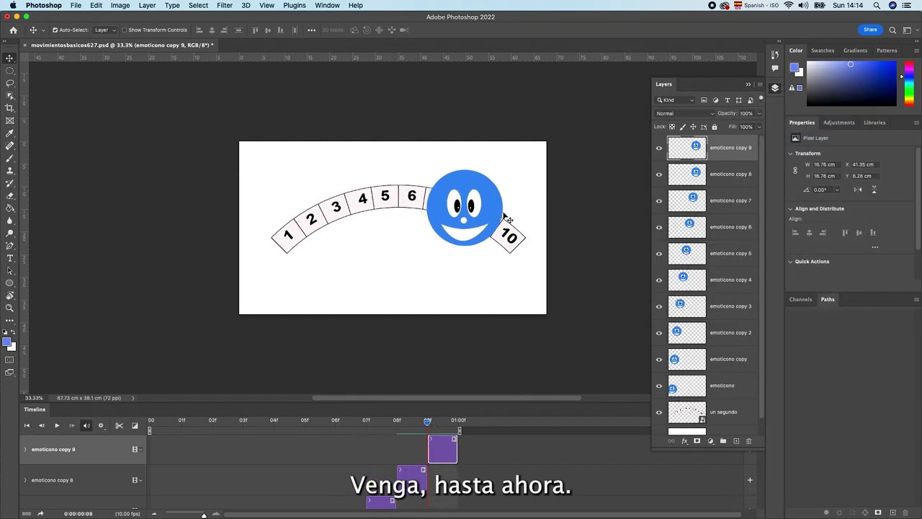
pyautogui.press('space')
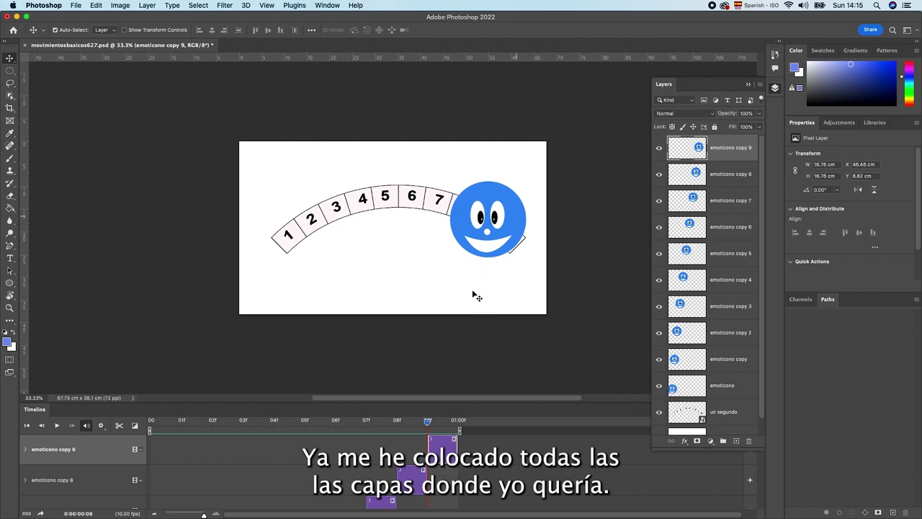
pyautogui.press('space')
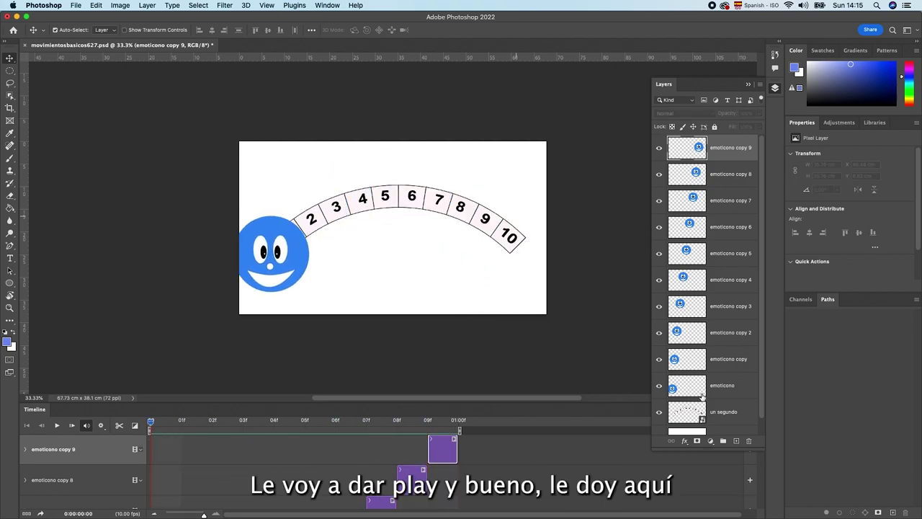
# Step: Play the animation, hide the un segundo layer, and replay it showing only the smiley
pyautogui.click(57, 425)
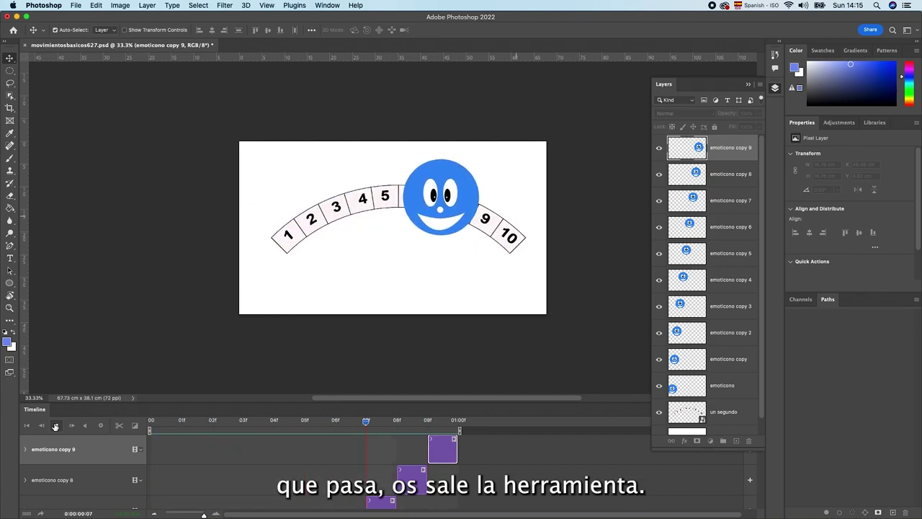
pyautogui.click(55, 426)
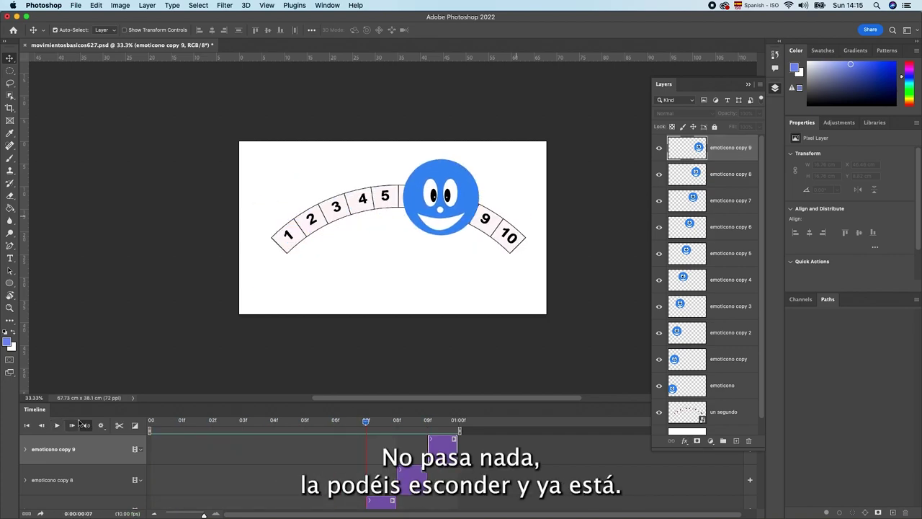
pyautogui.click(658, 413)
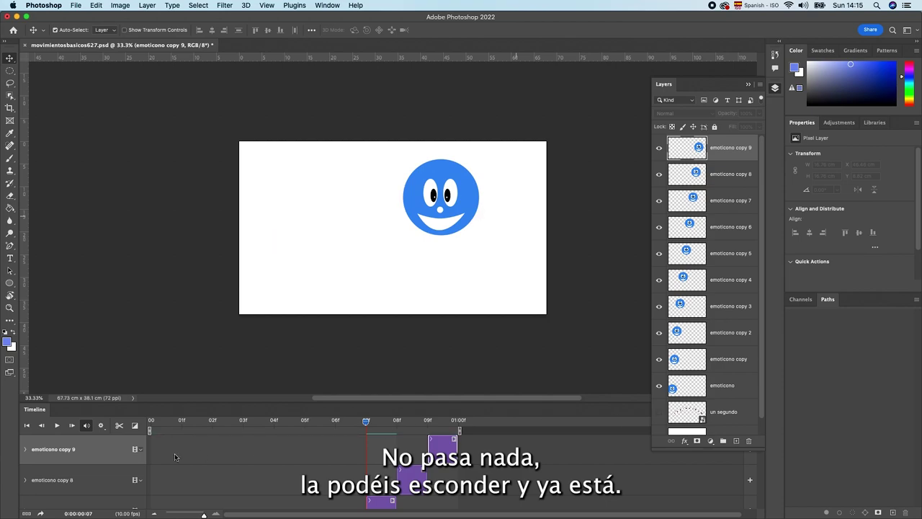
pyautogui.press('space')
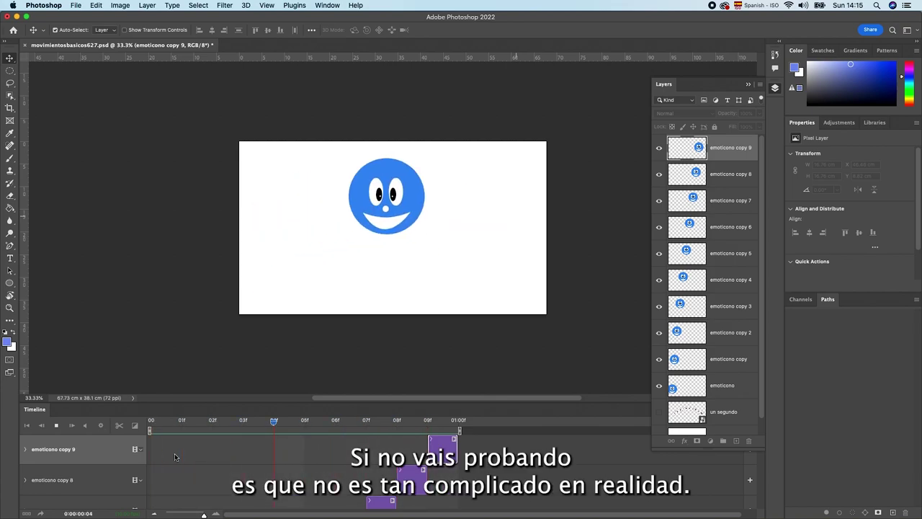
pyautogui.press('space')
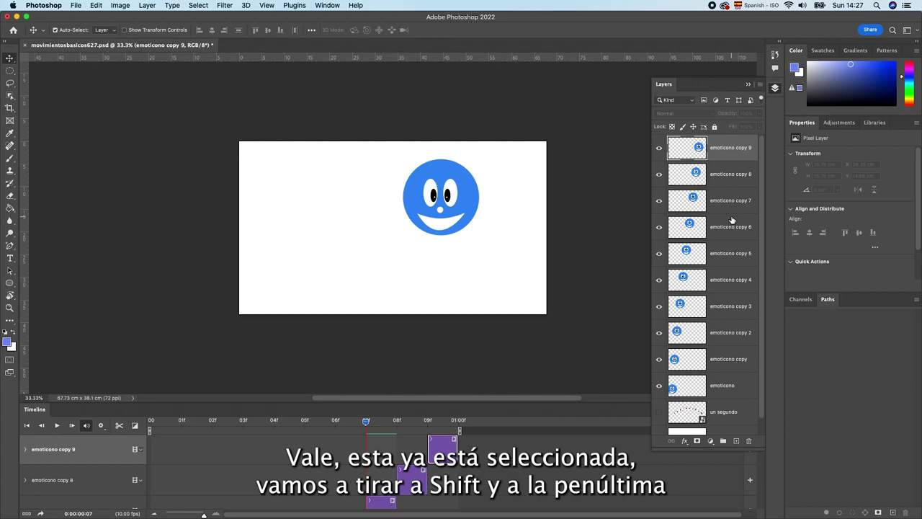
# Step: Delete all emoticono copies and the un segundo layer, then move the smiley to lower centre
pyautogui.keyDown('shift'); pyautogui.click(729, 367); pyautogui.keyUp('shift')
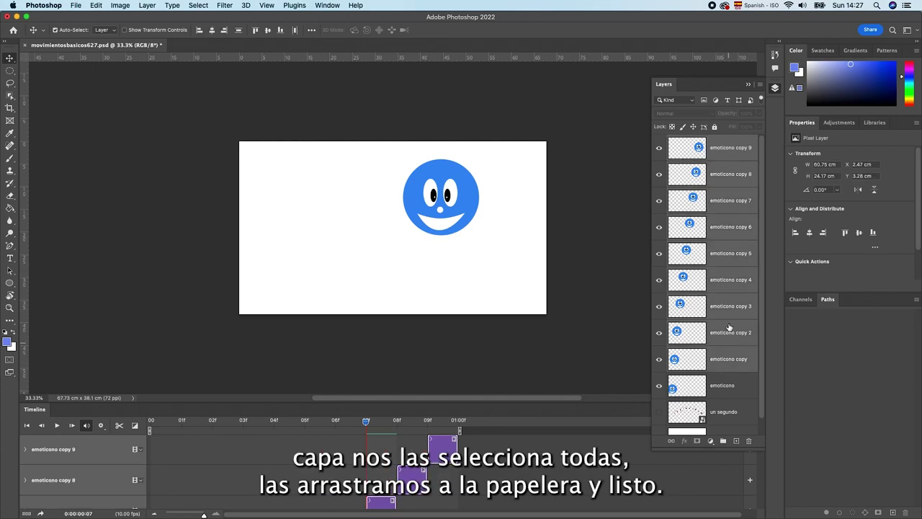
pyautogui.moveTo(725, 297); pyautogui.dragTo(749, 440)
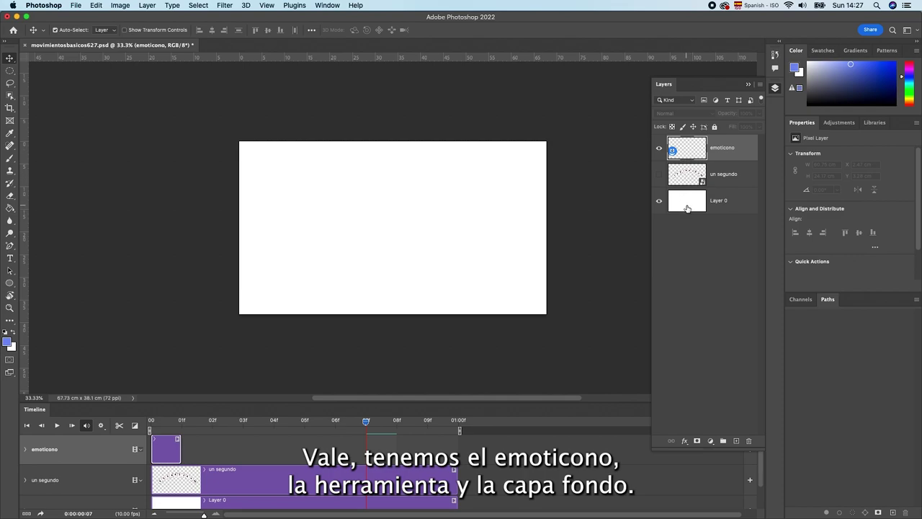
pyautogui.moveTo(687, 177); pyautogui.dragTo(749, 437)
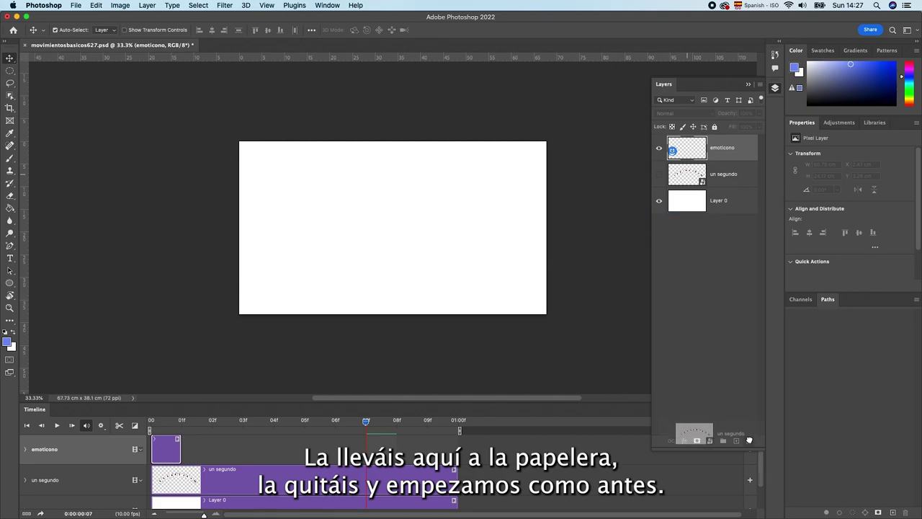
pyautogui.moveTo(749, 439); pyautogui.dragTo(749, 440)
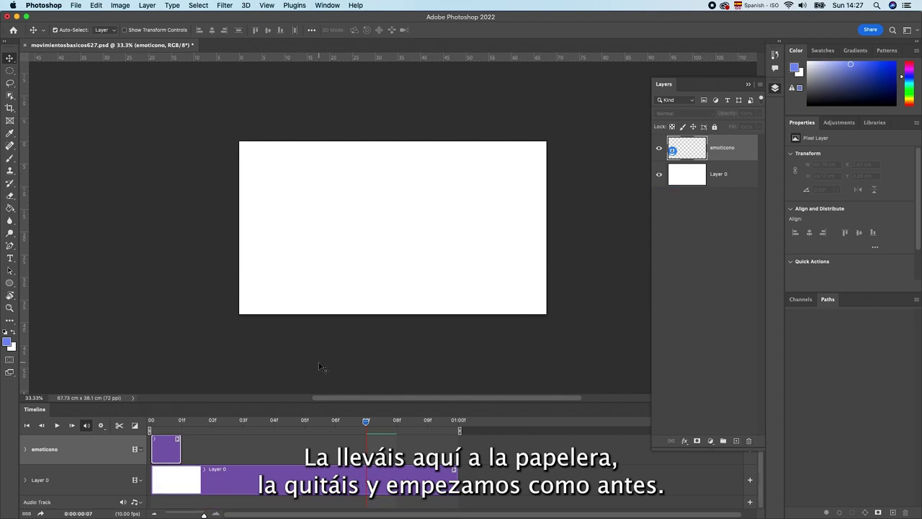
pyautogui.moveTo(365, 424); pyautogui.dragTo(151, 421)
pyautogui.moveTo(295, 256)
pyautogui.mouseDown()
pyautogui.moveTo(403, 255)
pyautogui.moveTo(426, 266)
pyautogui.moveTo(412, 264)
pyautogui.mouseUp()
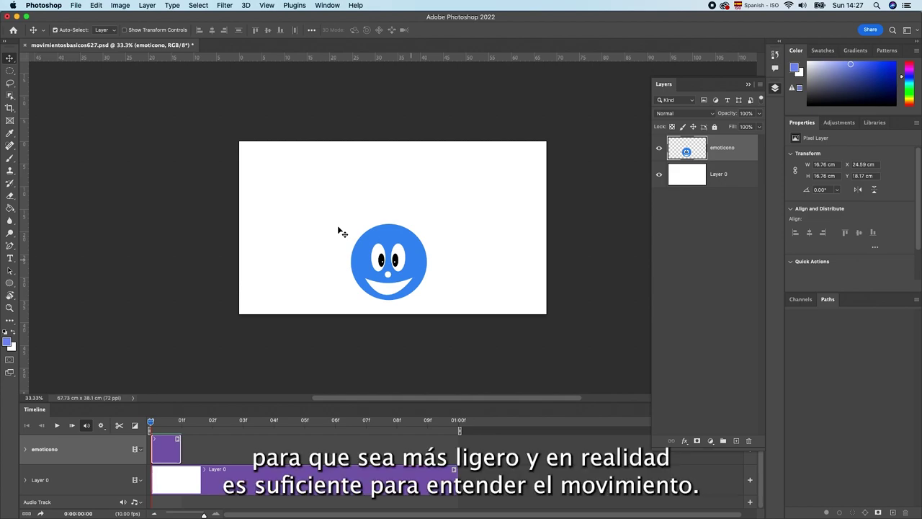
# Step: Place medio segundo.png as an embedded image above the smiley
pyautogui.click(76, 5)
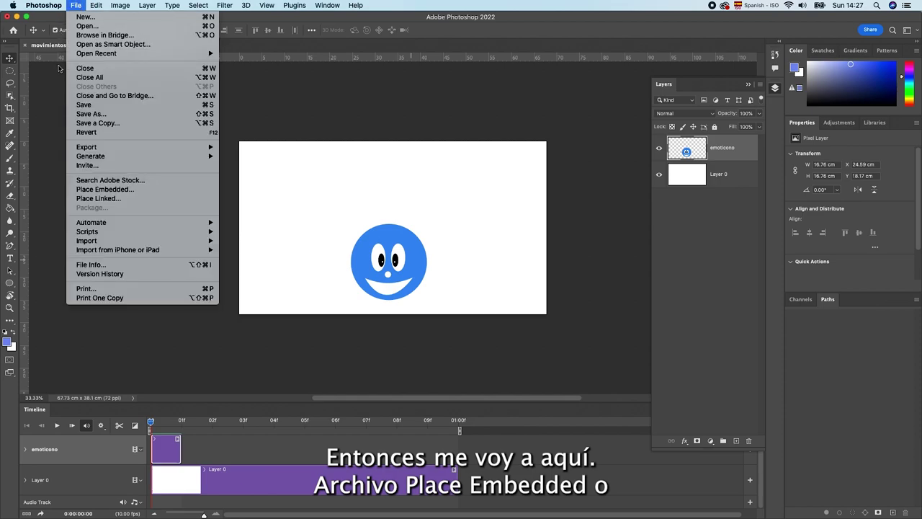
pyautogui.click(96, 190)
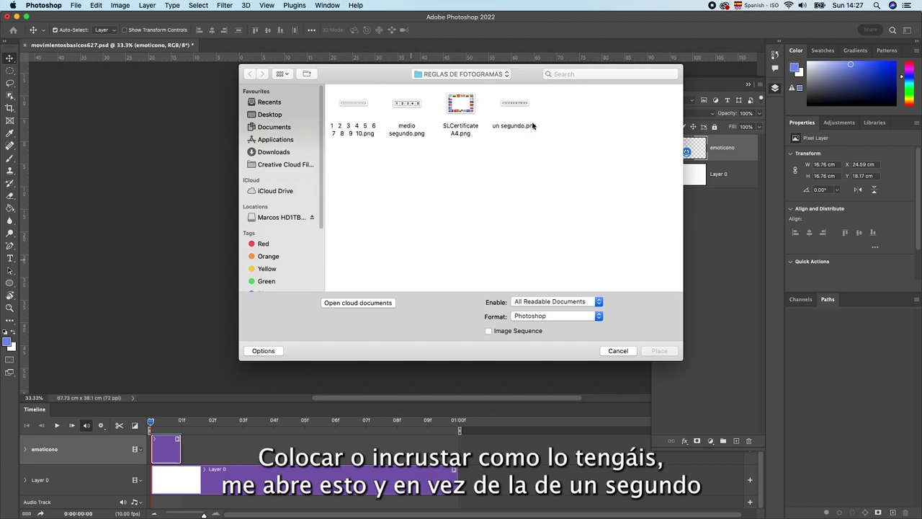
pyautogui.click(408, 105)
pyautogui.click(658, 351)
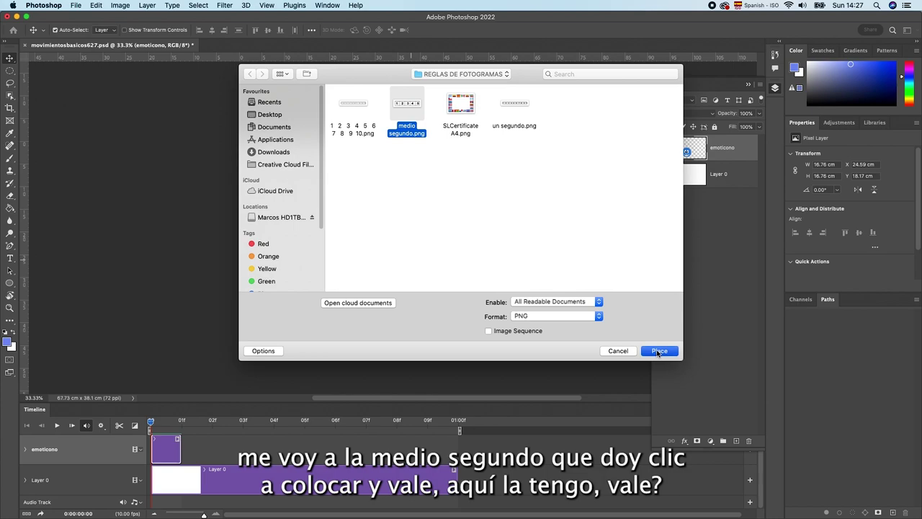
pyautogui.moveTo(453, 232); pyautogui.dragTo(453, 183)
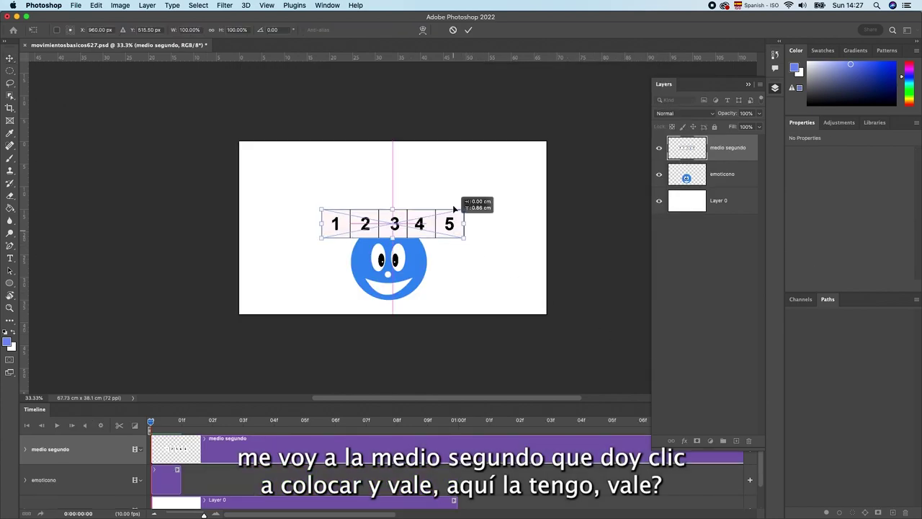
pyautogui.click(9, 58)
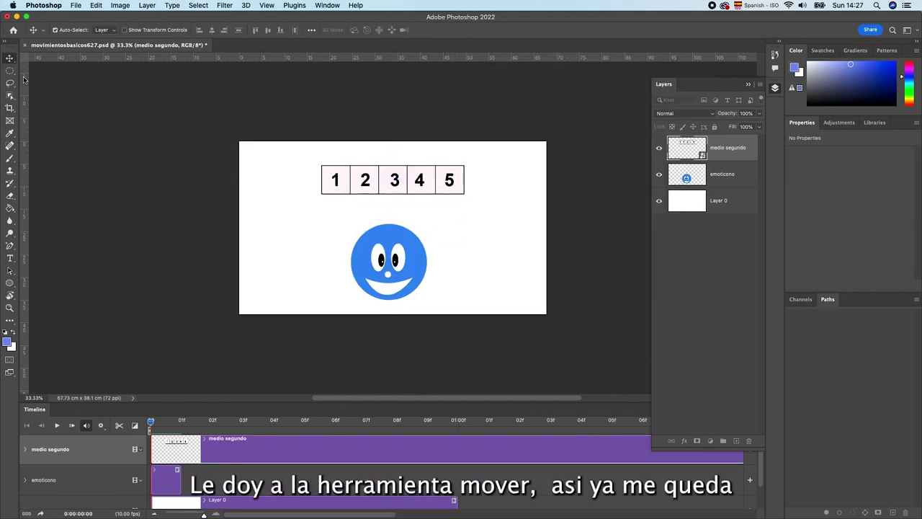
pyautogui.moveTo(409, 191)
pyautogui.mouseDown()
pyautogui.moveTo(422, 188)
pyautogui.moveTo(411, 192)
pyautogui.mouseUp()
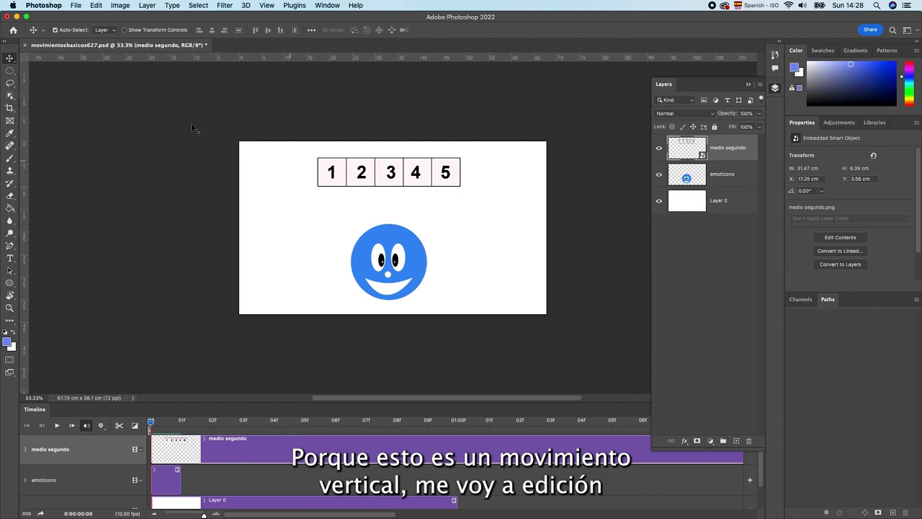
# Step: Free-transform the strip: rotate it vertical, move it beside the smiley, and stretch it taller
pyautogui.click(95, 6)
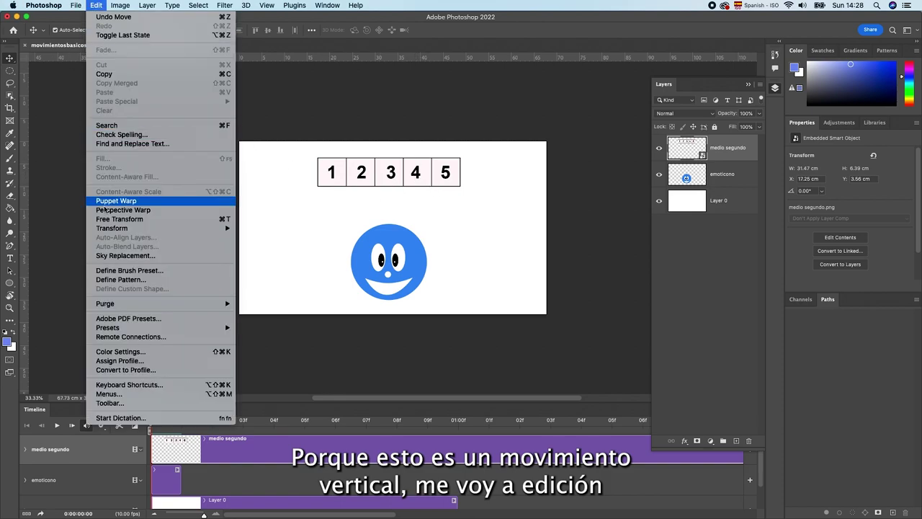
pyautogui.click(121, 219)
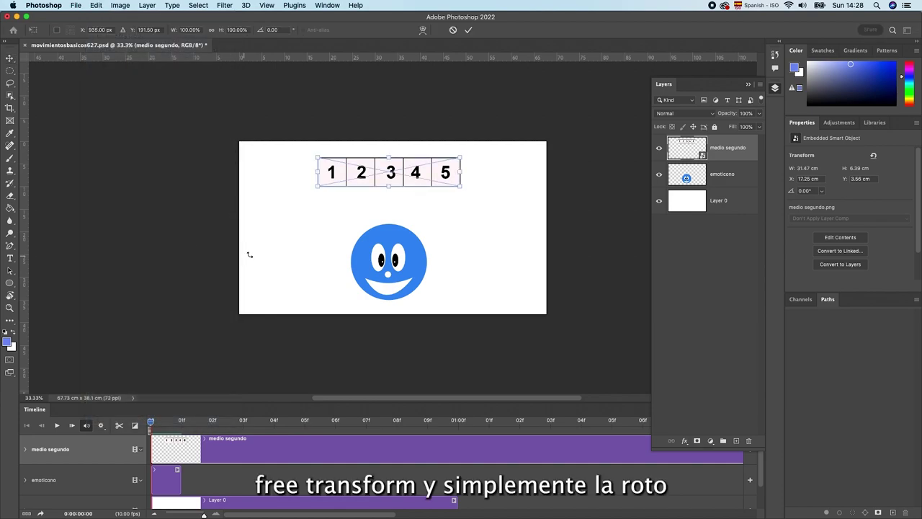
pyautogui.moveTo(303, 198); pyautogui.dragTo(419, 317)
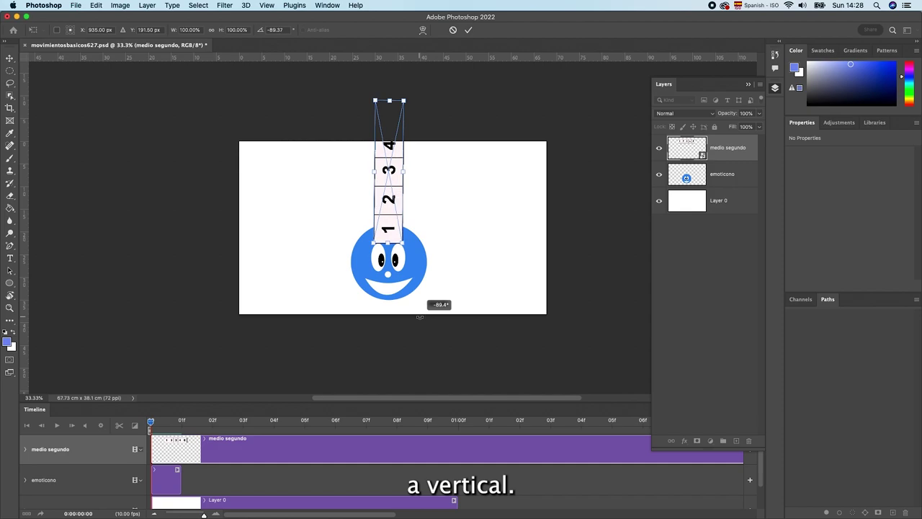
pyautogui.moveTo(418, 317); pyautogui.dragTo(420, 317)
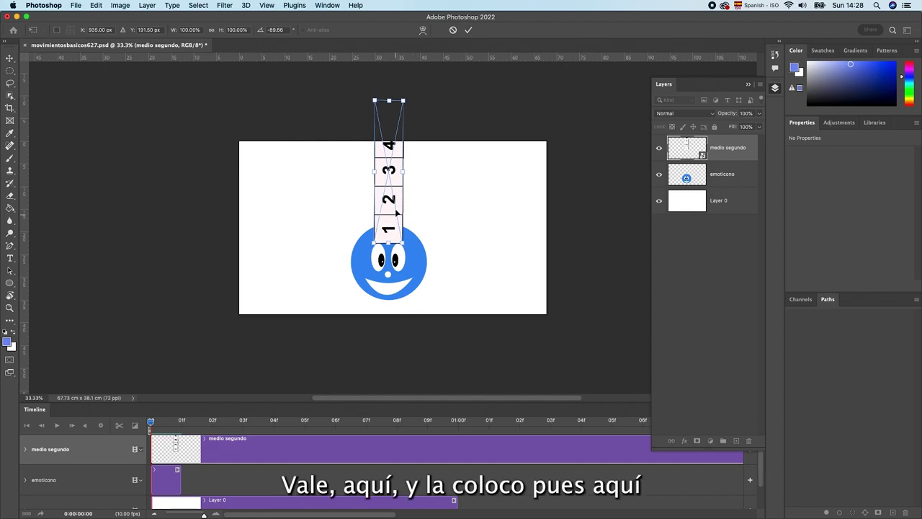
pyautogui.moveTo(397, 182)
pyautogui.mouseDown()
pyautogui.moveTo(459, 237)
pyautogui.moveTo(455, 245)
pyautogui.mouseUp()
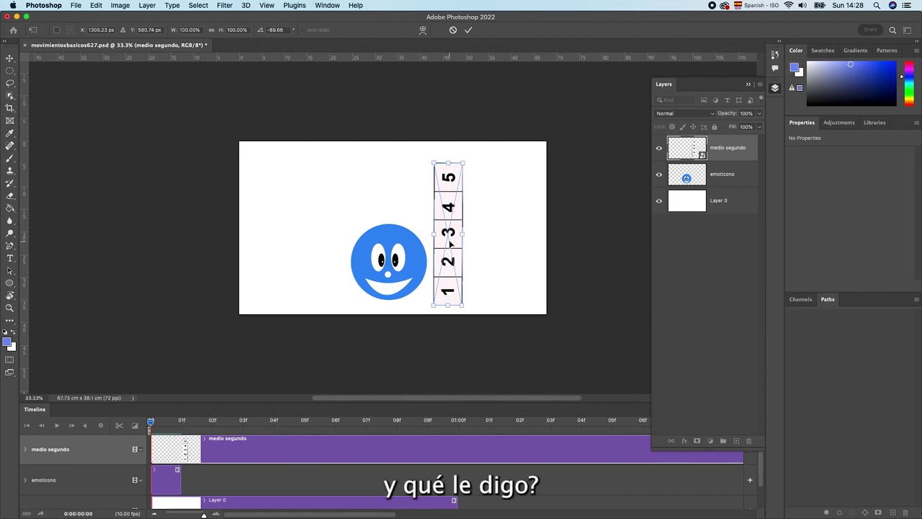
pyautogui.moveTo(448, 164); pyautogui.dragTo(448, 154)
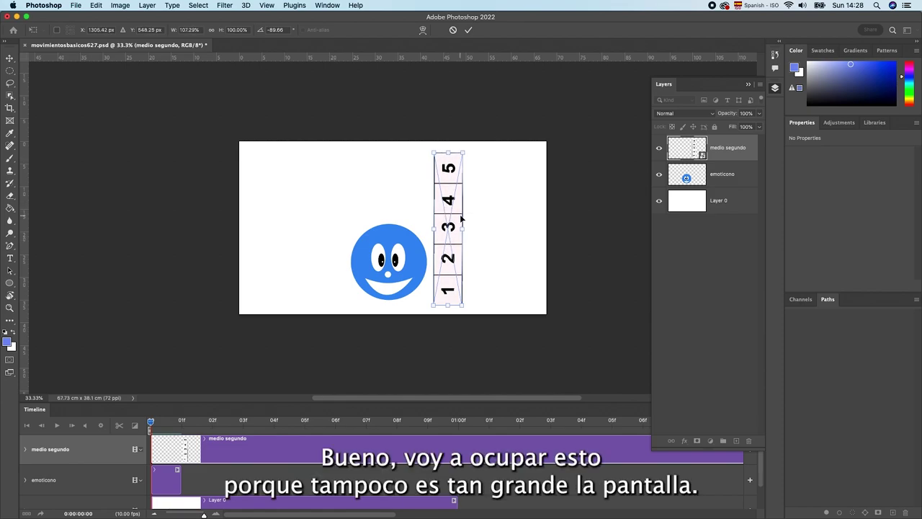
pyautogui.click(11, 58)
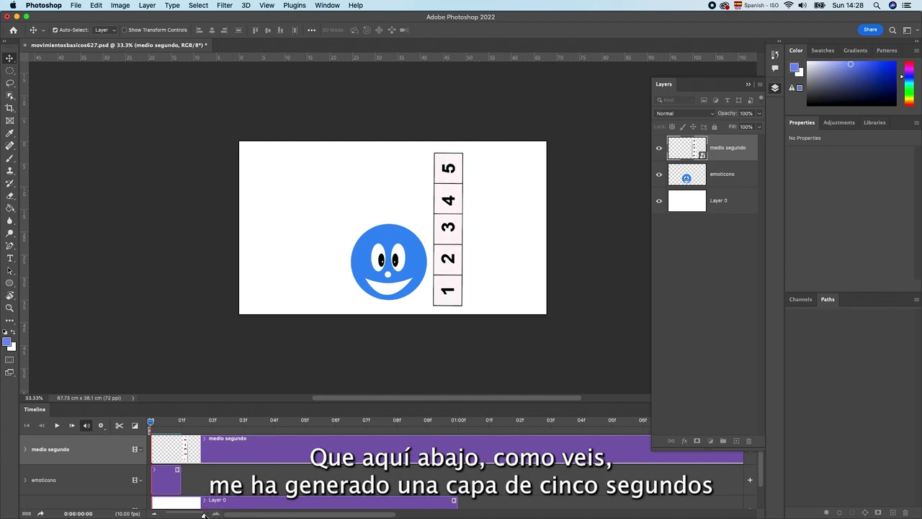
# Step: Trim the medio segundo clip to one second
pyautogui.moveTo(204, 516); pyautogui.dragTo(188, 516)
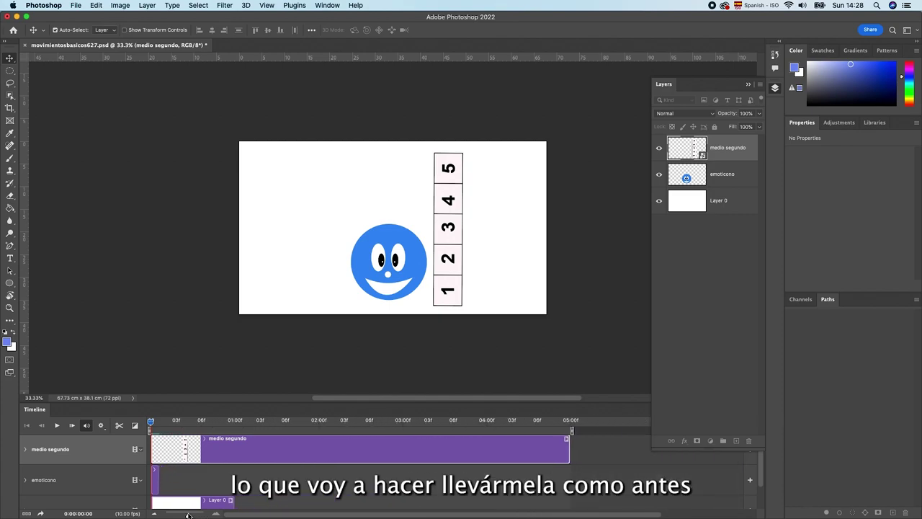
pyautogui.moveTo(570, 449); pyautogui.dragTo(242, 459)
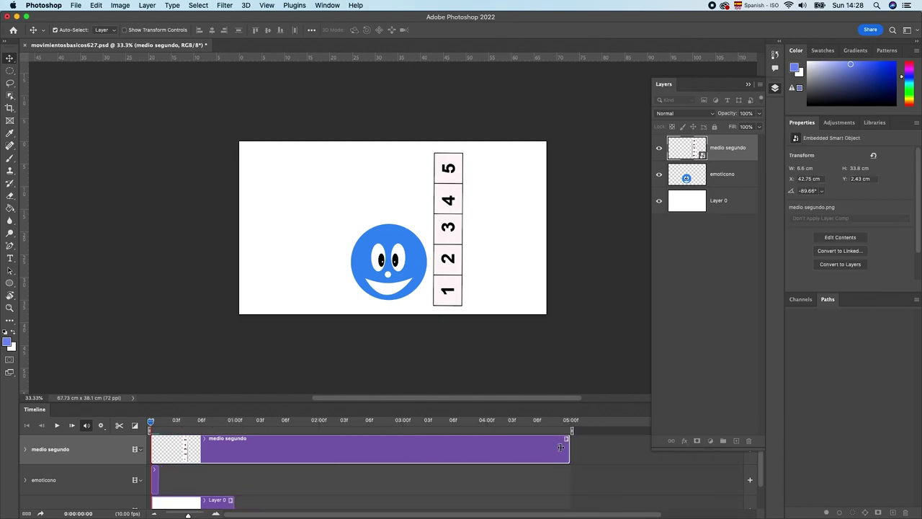
pyautogui.moveTo(241, 459); pyautogui.dragTo(235, 458)
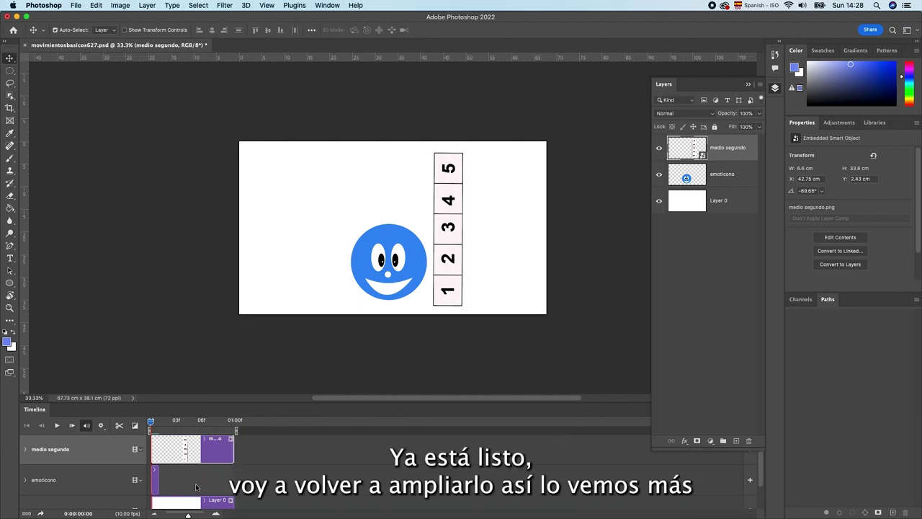
pyautogui.moveTo(186, 514); pyautogui.dragTo(204, 514)
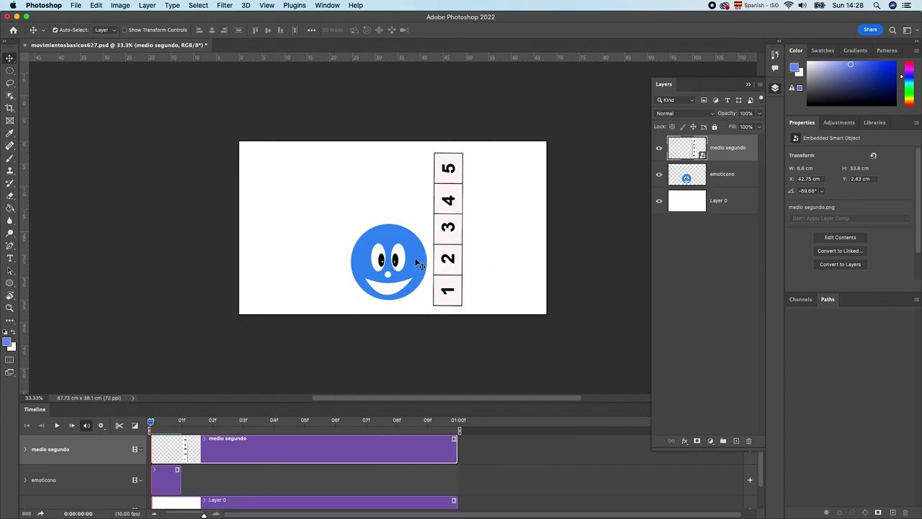
# Step: Move the smiley half below the bottom edge and shift the strip left over it
pyautogui.moveTo(418, 264); pyautogui.dragTo(415, 309)
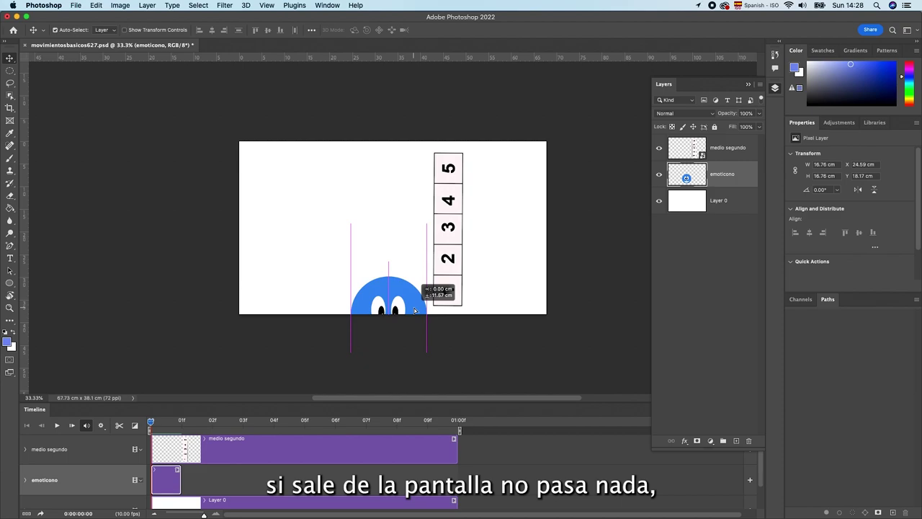
pyautogui.click(451, 240)
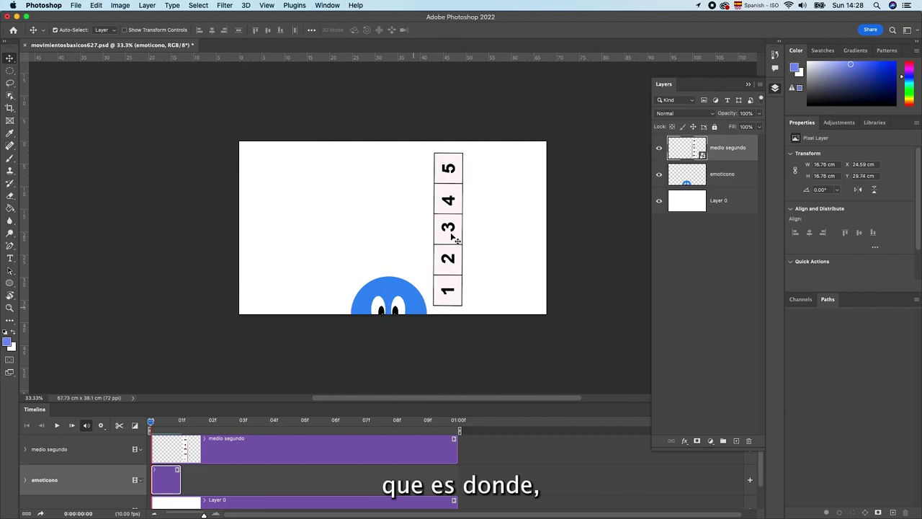
pyautogui.moveTo(452, 239); pyautogui.dragTo(399, 237)
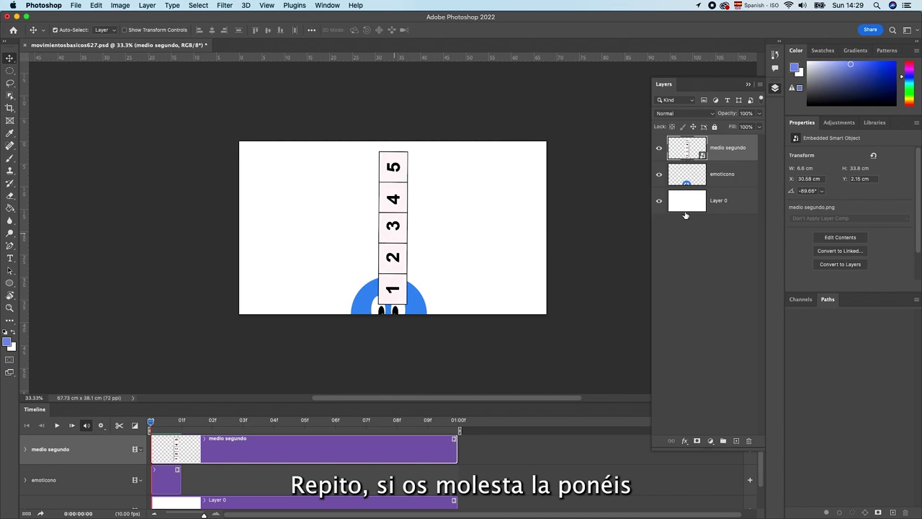
# Step: Set the number strip's opacity to 60% and nudge it left and down
pyautogui.click(759, 116)
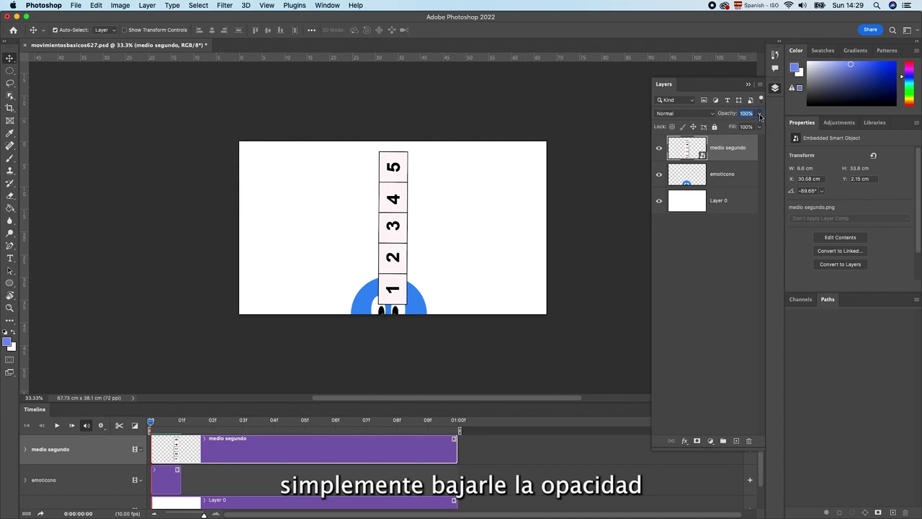
pyautogui.click(760, 116)
pyautogui.moveTo(759, 126); pyautogui.dragTo(744, 127)
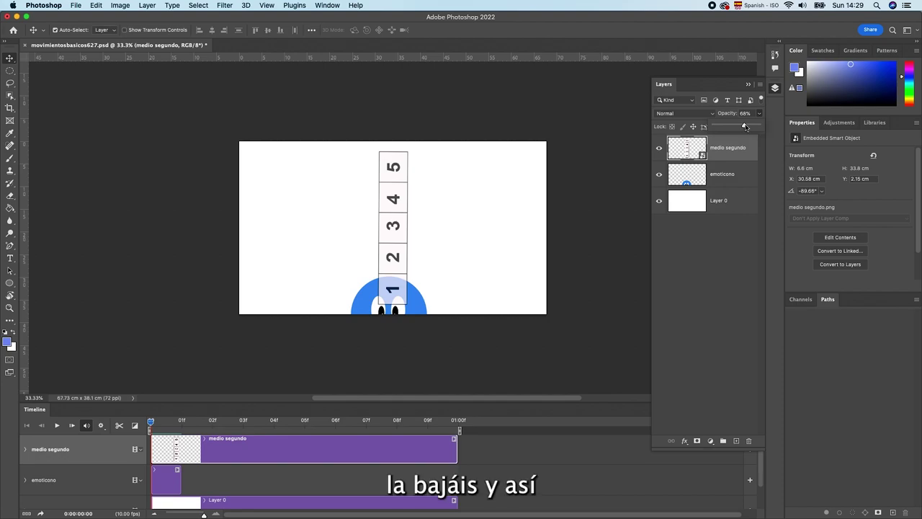
pyautogui.moveTo(742, 127); pyautogui.dragTo(741, 126)
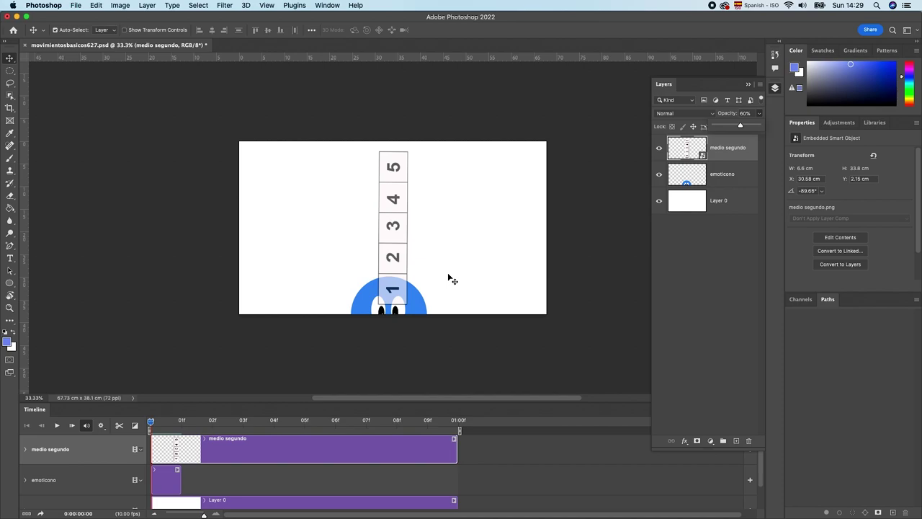
pyautogui.click(731, 155)
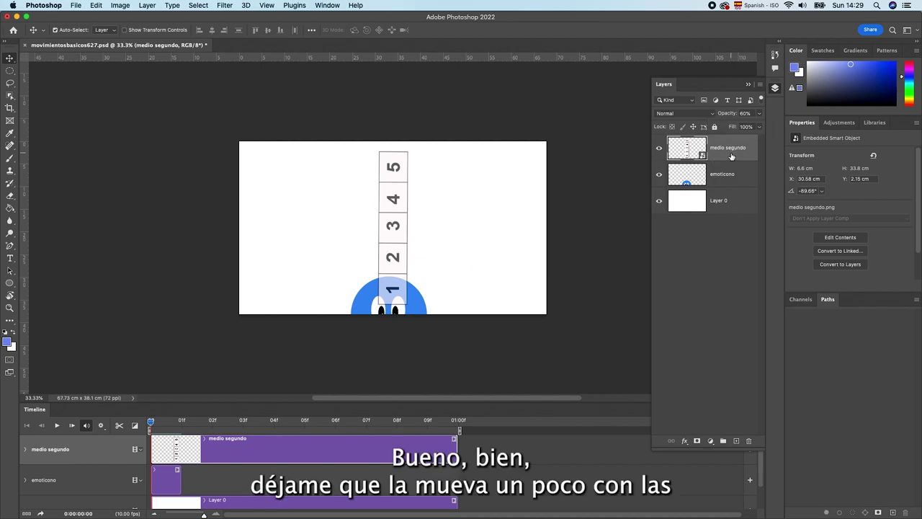
pyautogui.press('Left')
pyautogui.press('Left')
pyautogui.press('Left')
pyautogui.press('Left')
pyautogui.press('Left')
pyautogui.press('Left')
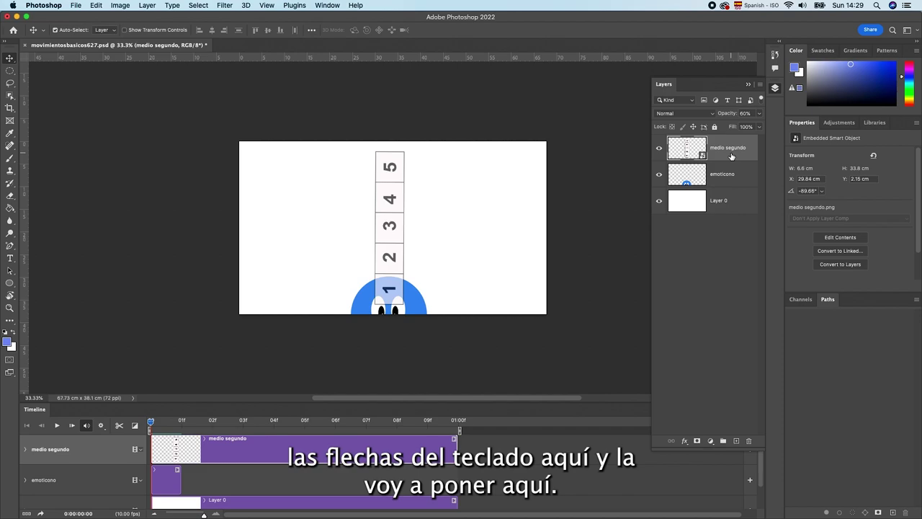
pyautogui.press('Down')
pyautogui.press('Down')
pyautogui.press('Down')
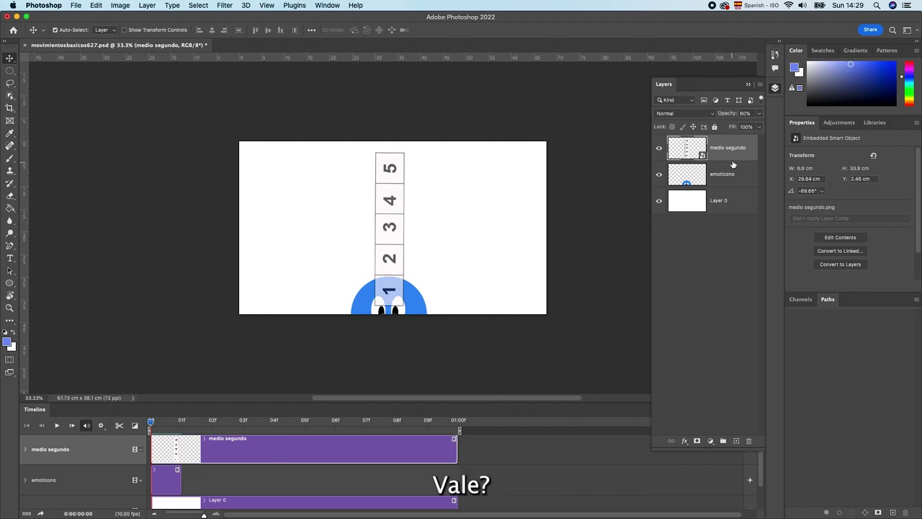
# Step: Duplicate emoticono, start the copy at frame 01, and raise its smiley over box 2
pyautogui.click(741, 176)
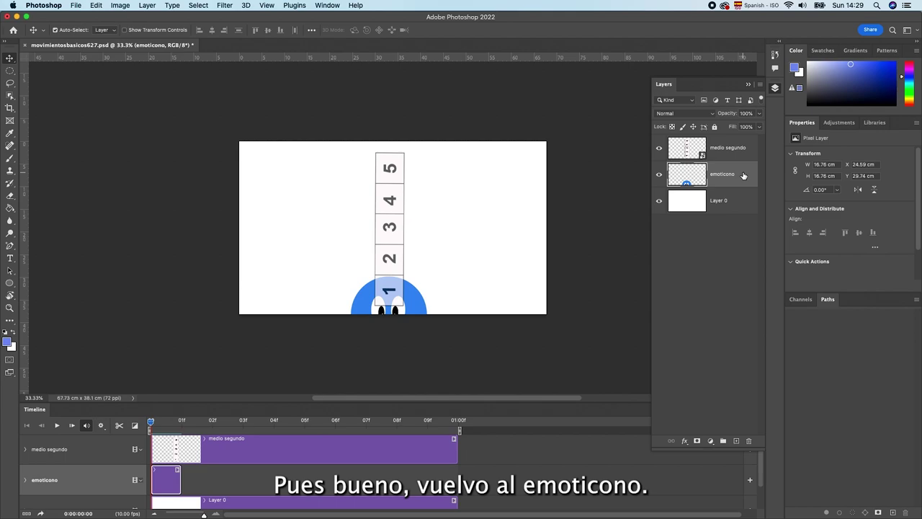
pyautogui.rightClick(743, 176)
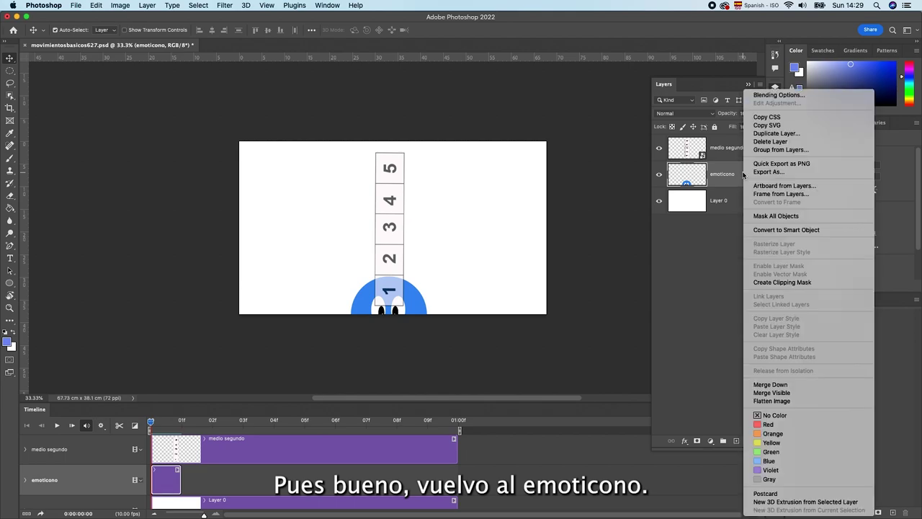
pyautogui.click(754, 135)
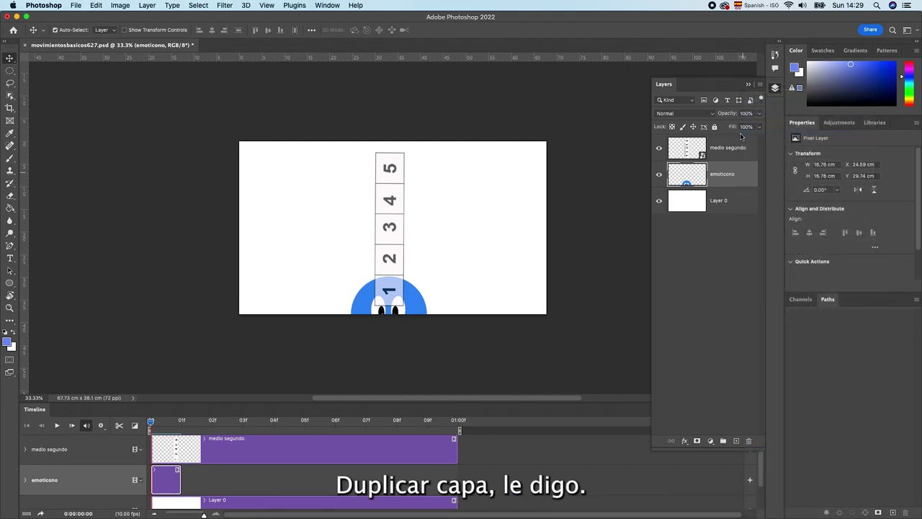
pyautogui.click(718, 232)
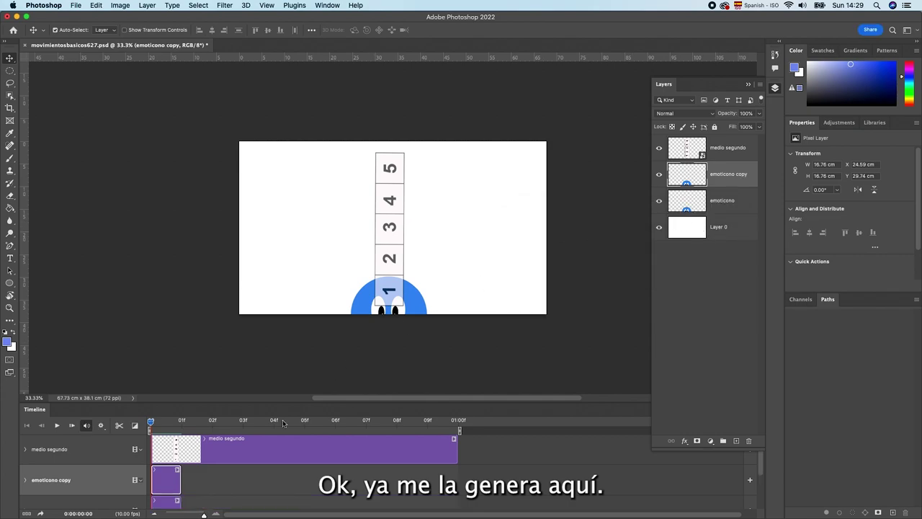
pyautogui.moveTo(162, 487); pyautogui.dragTo(180, 487)
pyautogui.moveTo(151, 424); pyautogui.dragTo(180, 427)
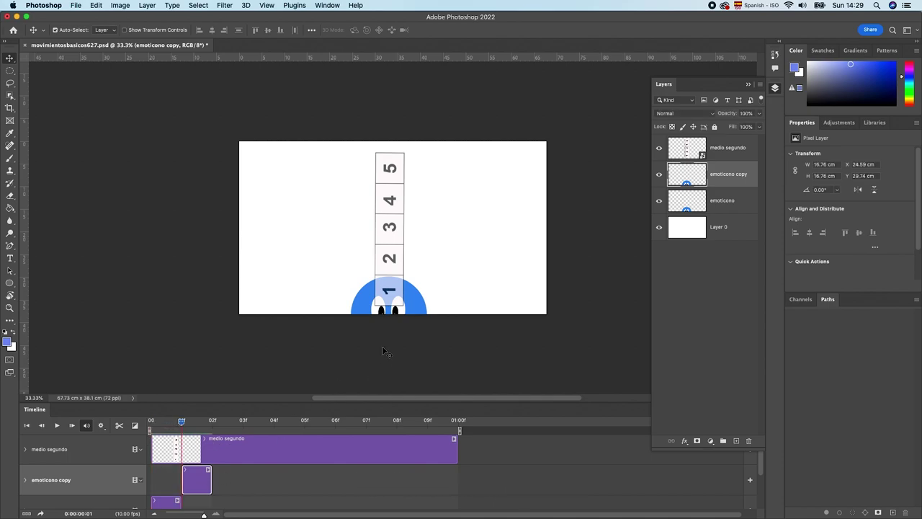
pyautogui.moveTo(416, 306); pyautogui.dragTo(413, 274)
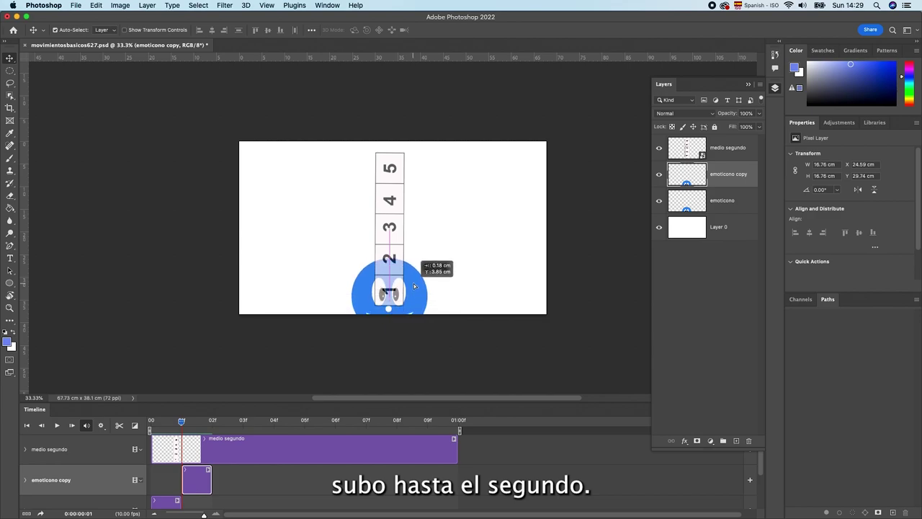
pyautogui.moveTo(413, 274); pyautogui.dragTo(411, 272)
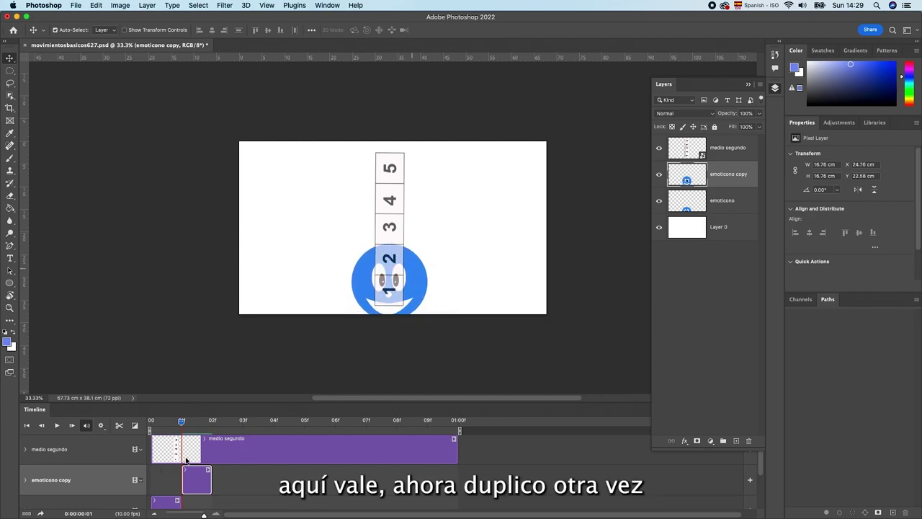
# Step: Create emoticono copy 2 starting at frame 02, raising its smiley toward box 3
pyautogui.rightClick(752, 175)
pyautogui.click(785, 133)
pyautogui.press('Return')
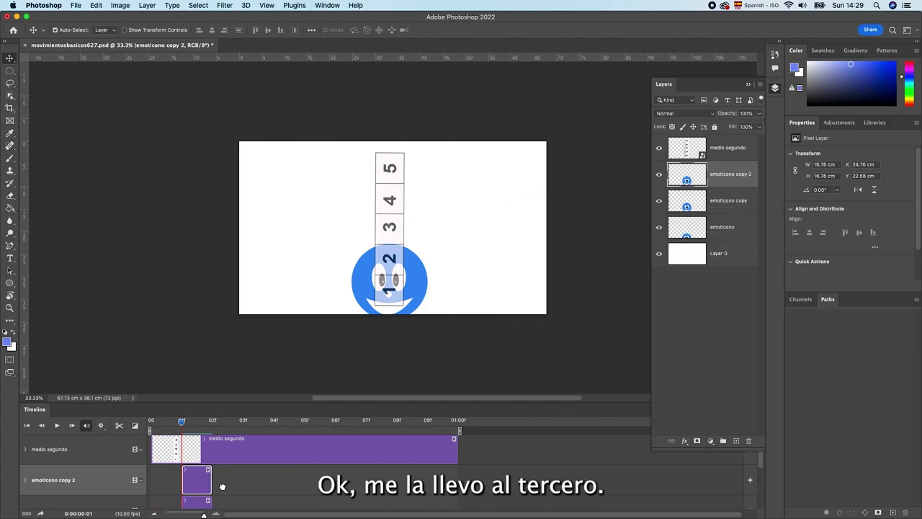
pyautogui.moveTo(198, 485); pyautogui.dragTo(230, 485)
pyautogui.moveTo(181, 421); pyautogui.dragTo(213, 421)
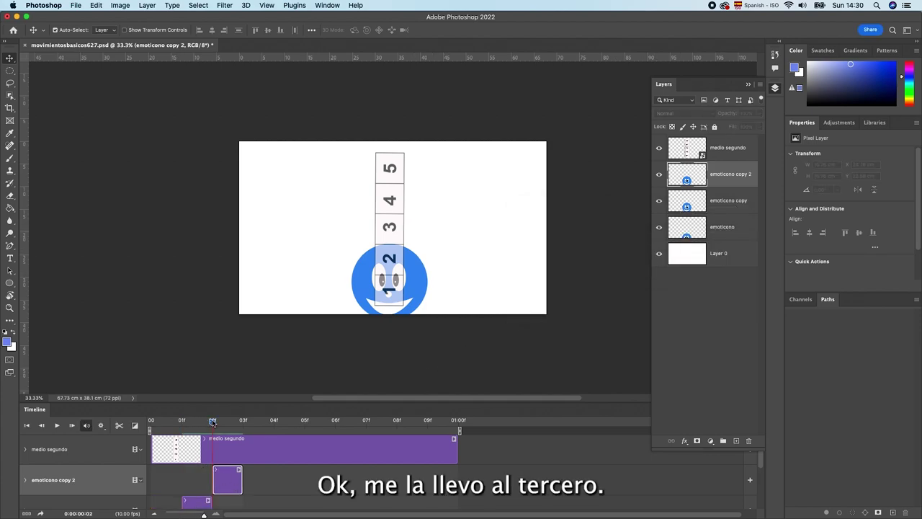
pyautogui.moveTo(420, 287); pyautogui.dragTo(418, 258)
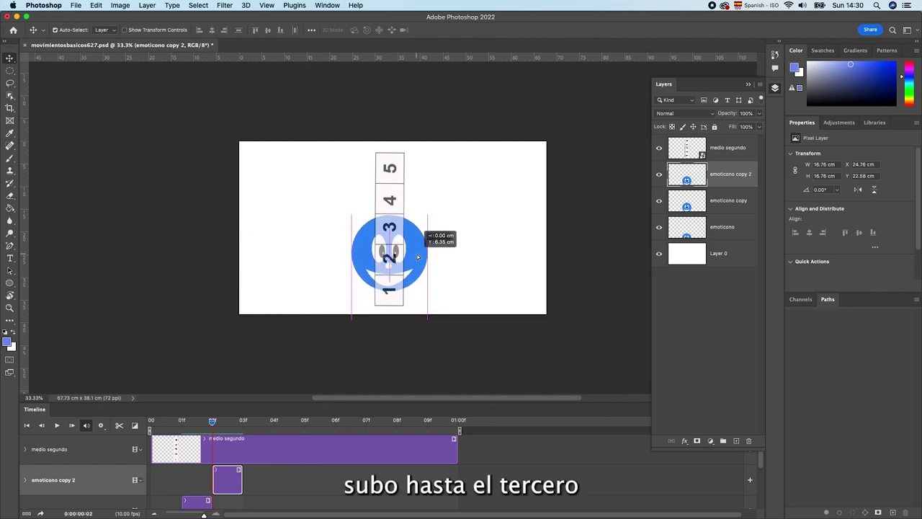
pyautogui.moveTo(418, 258); pyautogui.dragTo(418, 254)
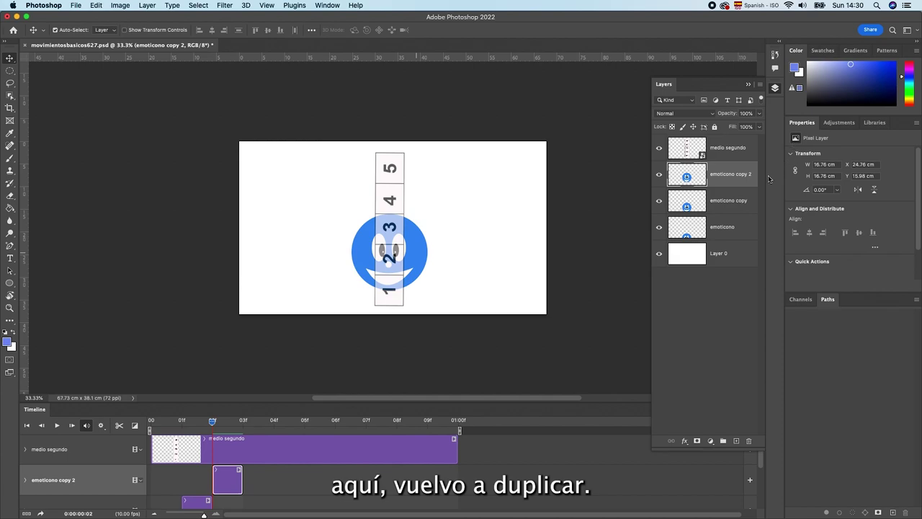
pyautogui.rightClick(748, 184)
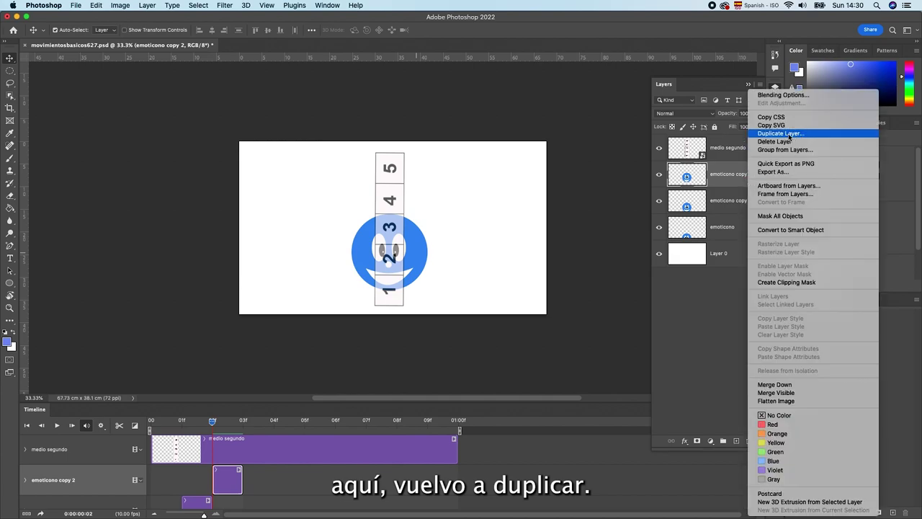
# Step: Create emoticono copy 3 starting at frame 03 and raise its smiley to box 4
pyautogui.click(789, 134)
pyautogui.click(724, 228)
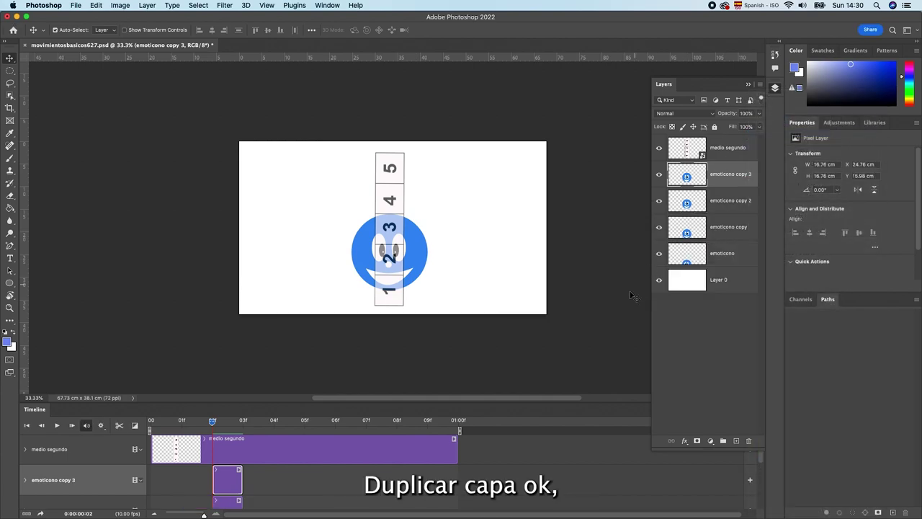
pyautogui.moveTo(222, 490); pyautogui.dragTo(252, 490)
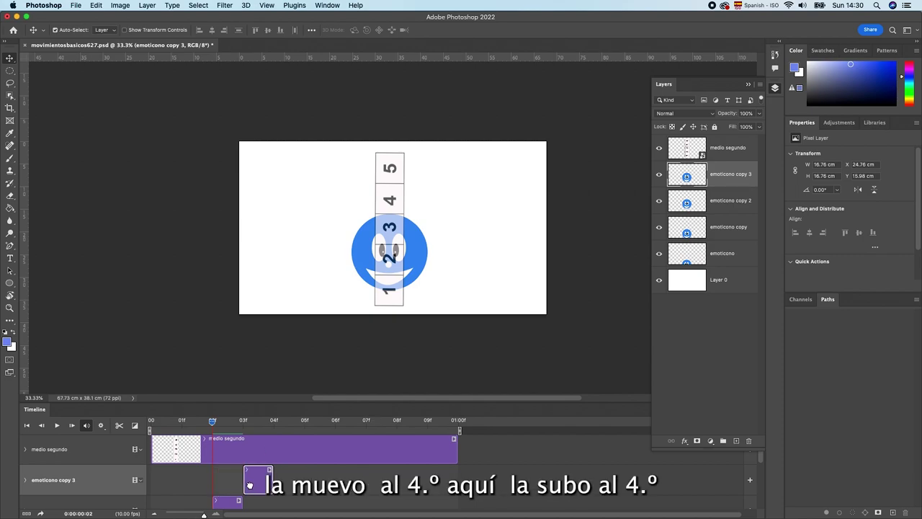
pyautogui.moveTo(212, 422); pyautogui.dragTo(243, 420)
pyautogui.moveTo(421, 253); pyautogui.dragTo(417, 226)
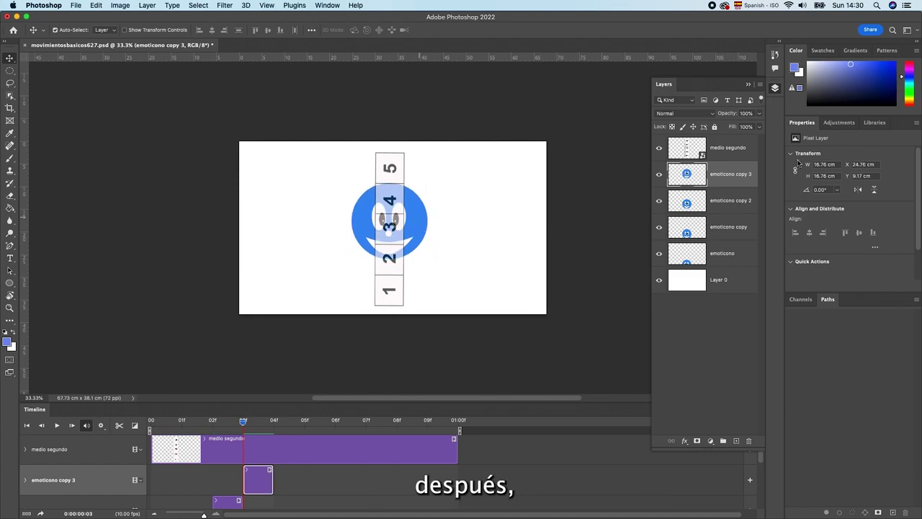
# Step: Create copy 4 starting at frame 04, raise it over 5, and hide the medio segundo ruler
pyautogui.rightClick(735, 183)
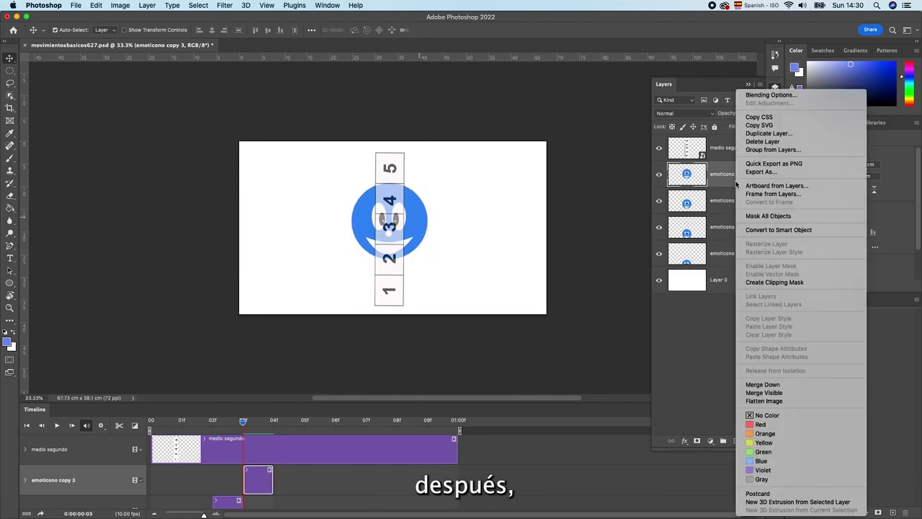
pyautogui.click(775, 133)
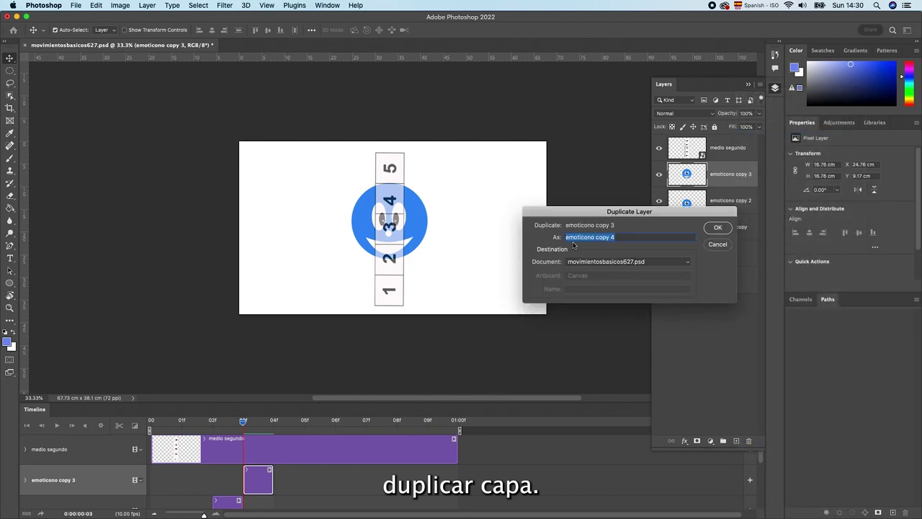
pyautogui.click(716, 229)
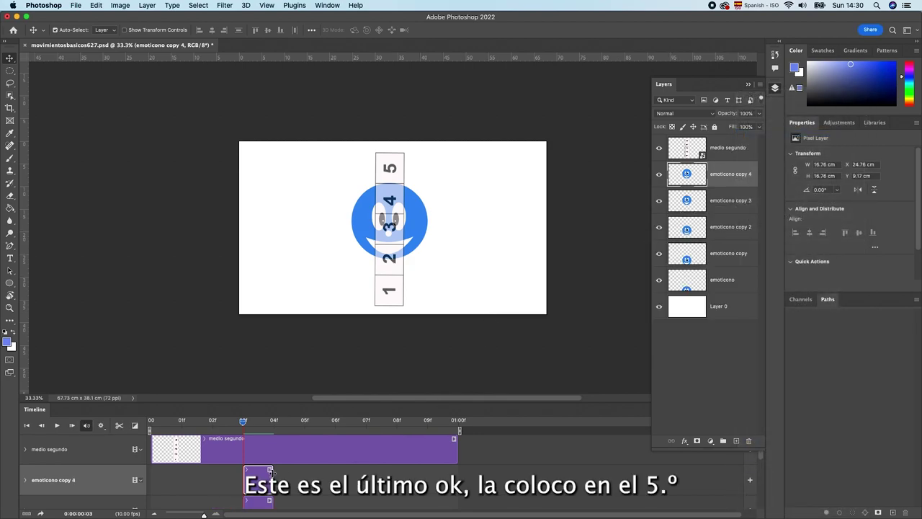
pyautogui.moveTo(267, 476); pyautogui.dragTo(299, 477)
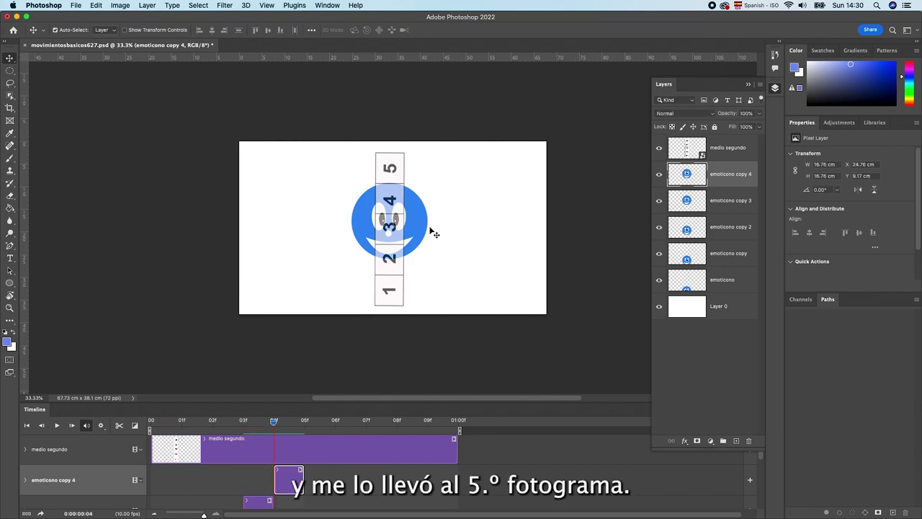
pyautogui.moveTo(419, 224); pyautogui.dragTo(423, 207)
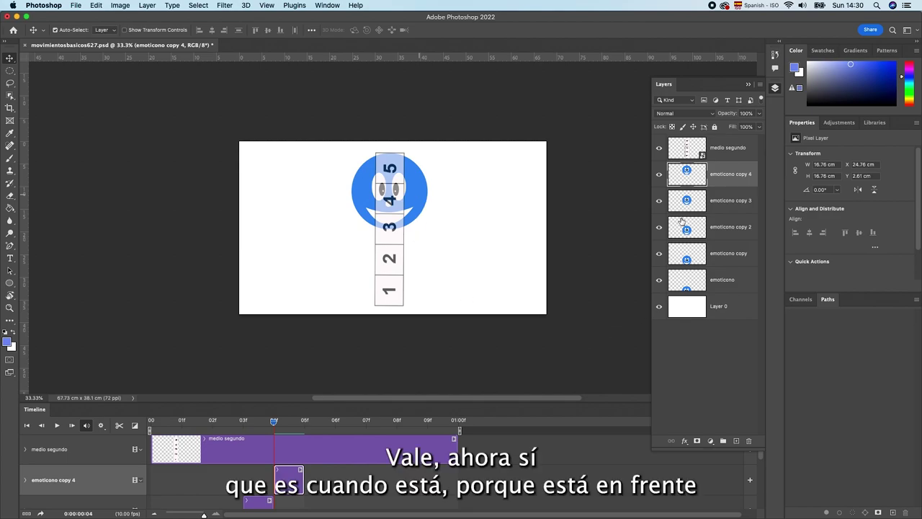
pyautogui.click(660, 150)
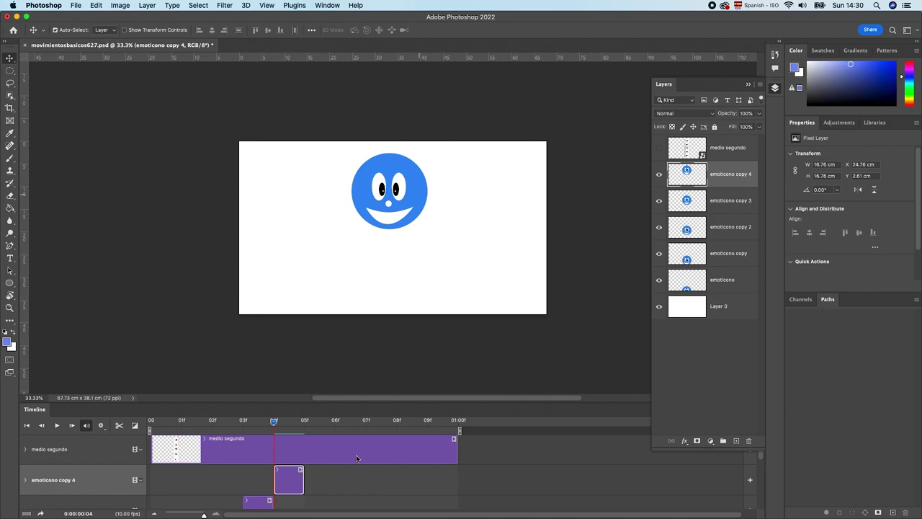
pyautogui.press('space')
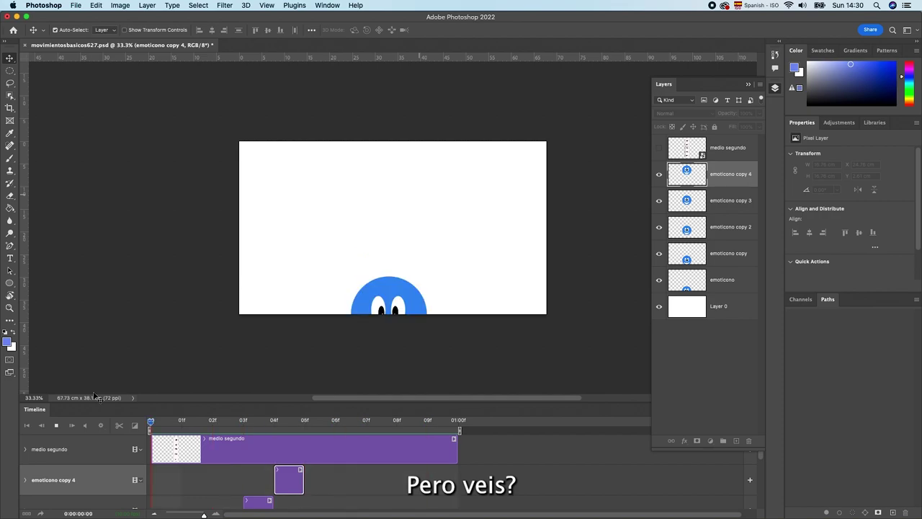
pyautogui.press('space')
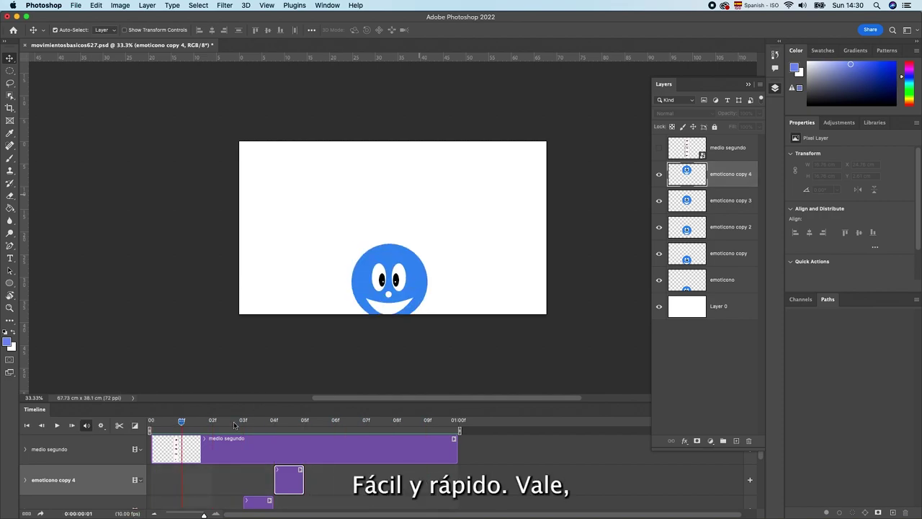
pyautogui.moveTo(182, 422); pyautogui.dragTo(146, 425)
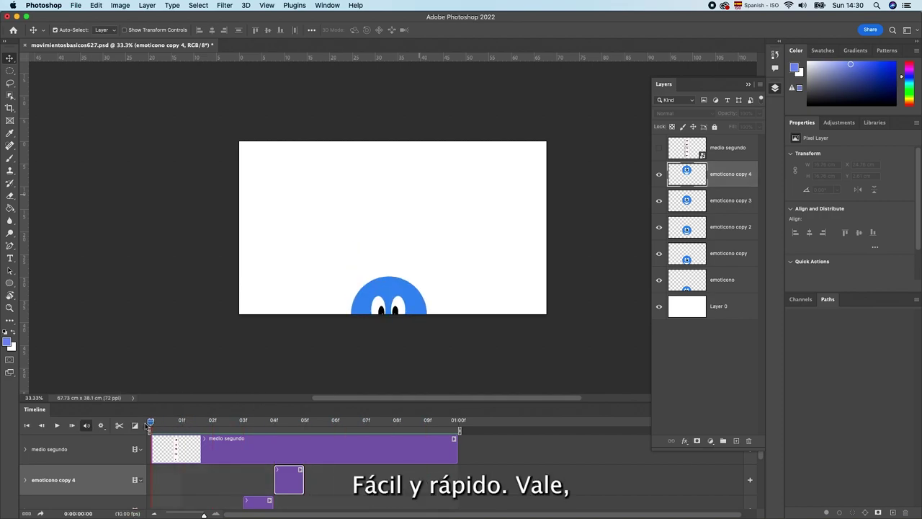
pyautogui.click(658, 147)
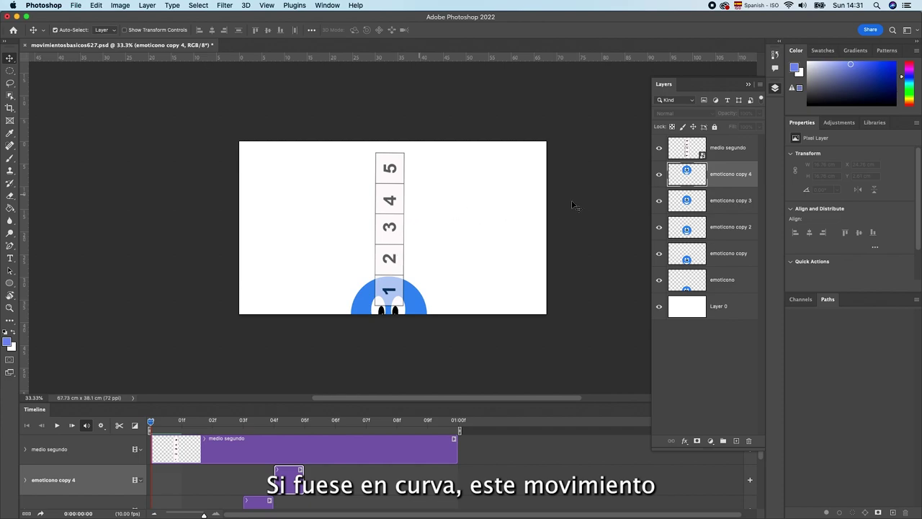
# Step: Warp the medio segundo ruler with the Arc preset at -51.7 bend, curving it right
pyautogui.click(731, 150)
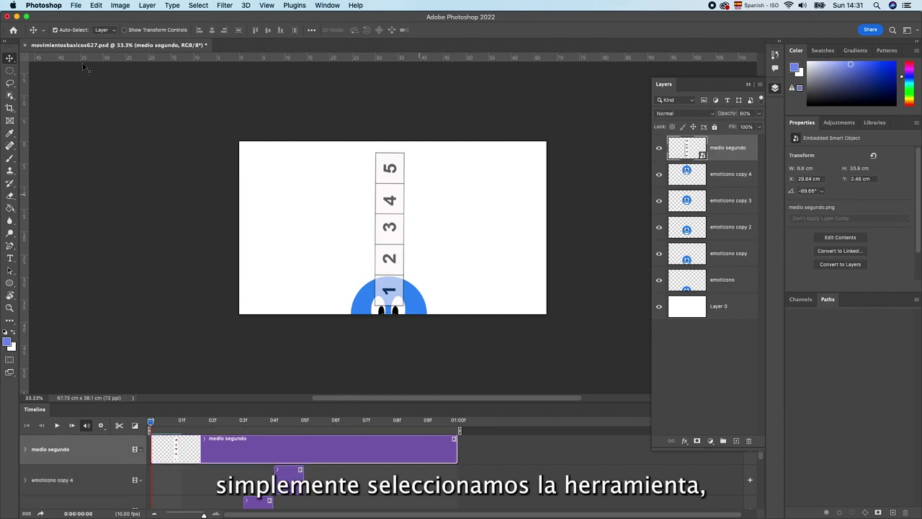
pyautogui.click(95, 5)
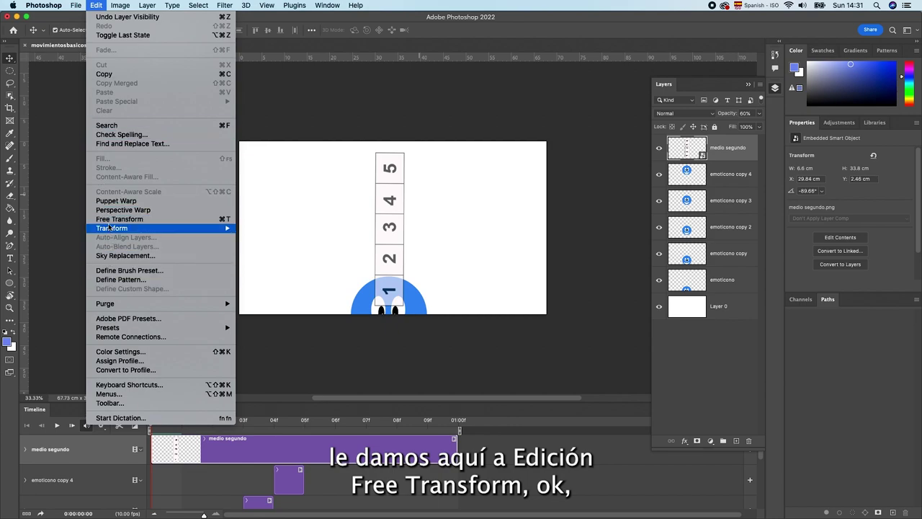
pyautogui.click(119, 219)
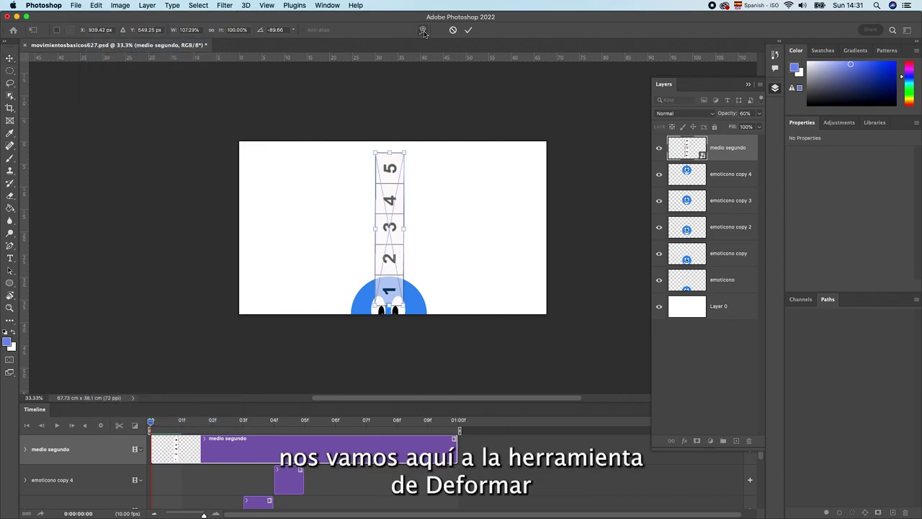
pyautogui.click(424, 30)
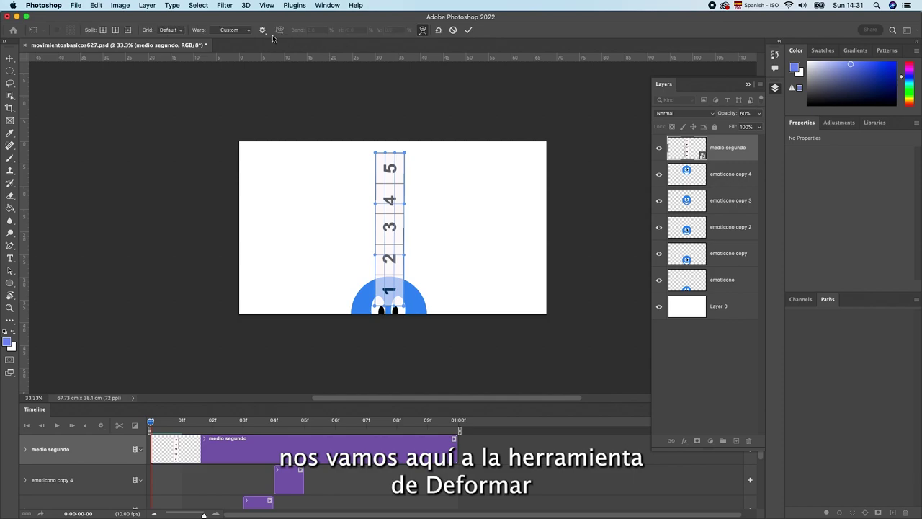
pyautogui.click(248, 33)
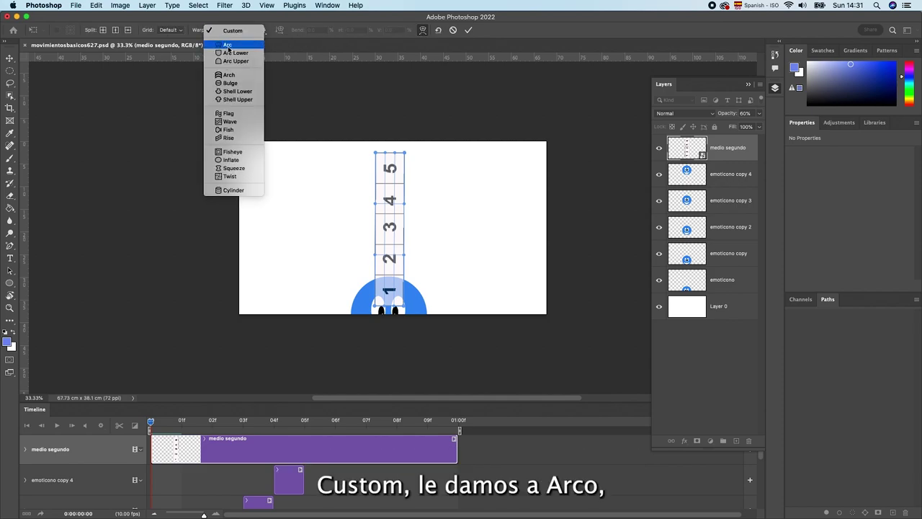
pyautogui.click(229, 45)
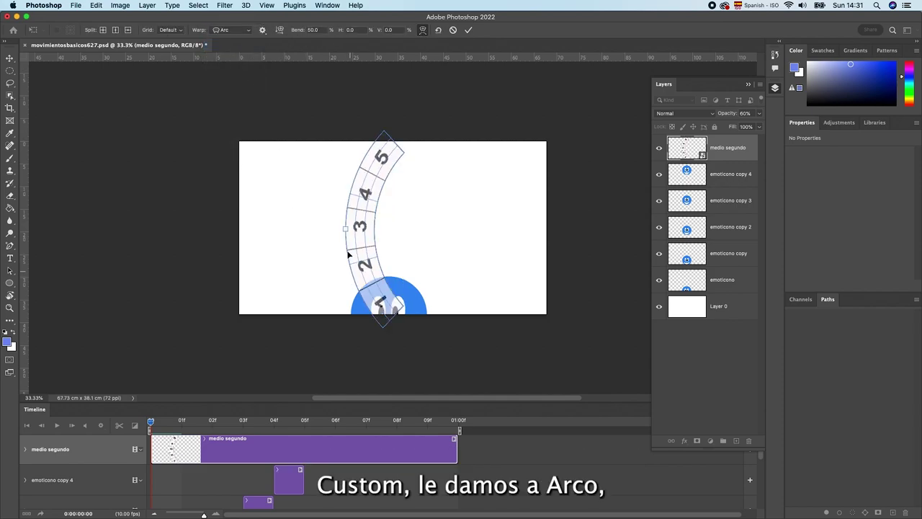
pyautogui.moveTo(344, 229); pyautogui.dragTo(407, 239)
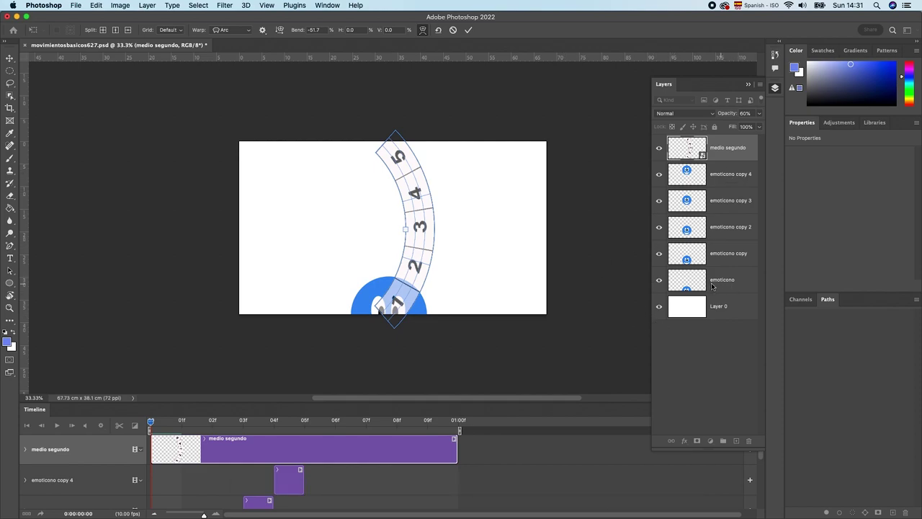
pyautogui.click(741, 281)
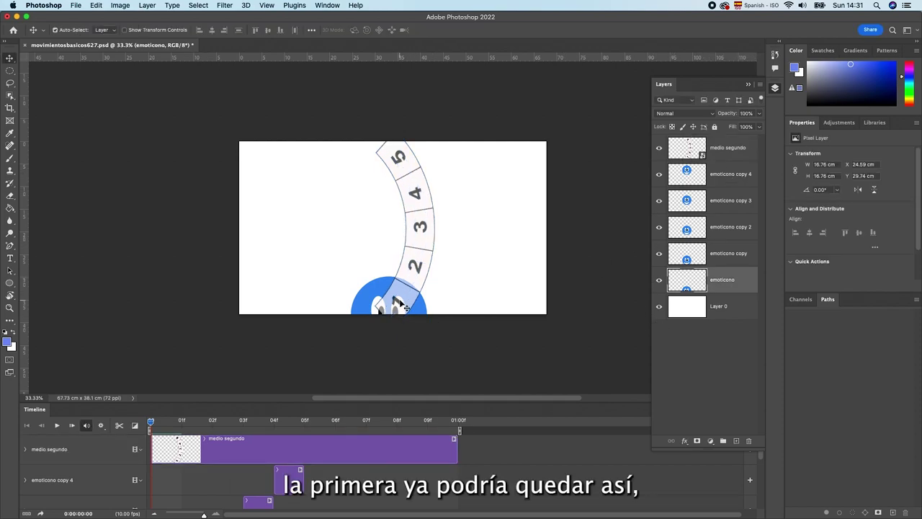
# Step: Place the frame 01 smiley on mark 2 and the frame 02 smiley on mark 3 along the arc
pyautogui.scroll(-3, 224, 464)
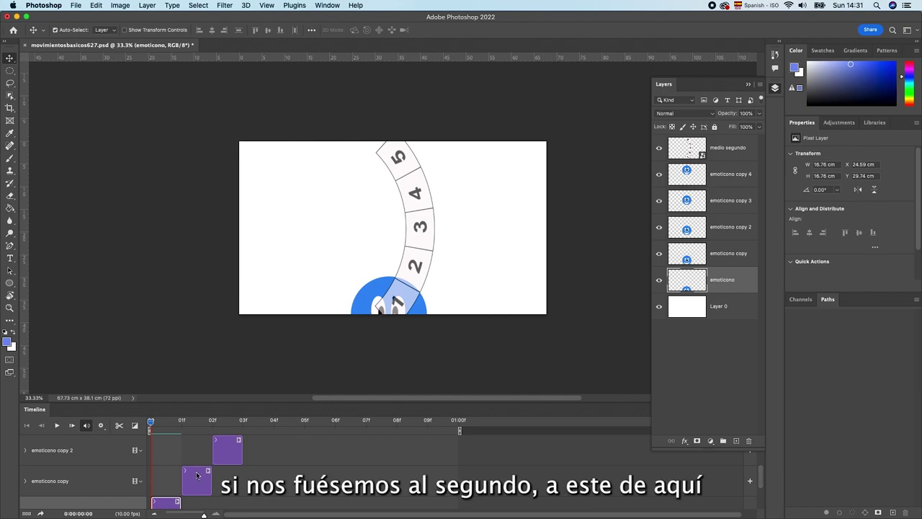
pyautogui.click(197, 475)
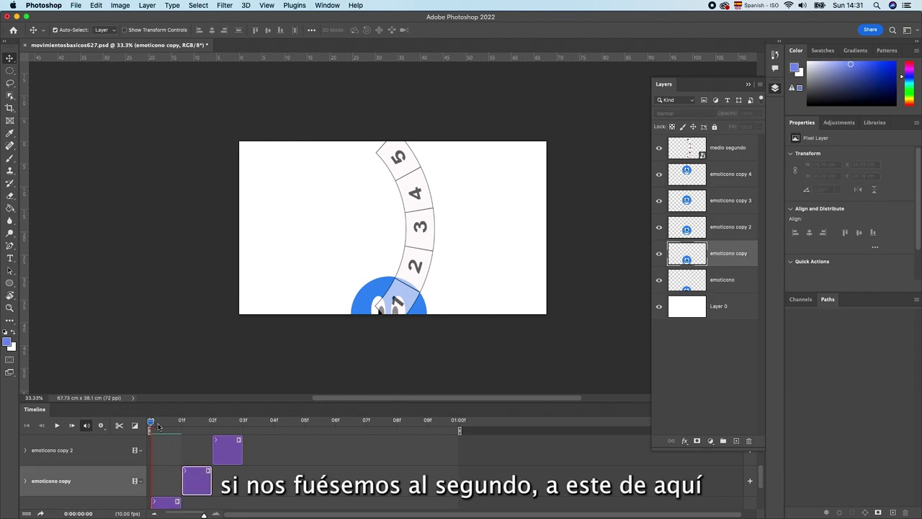
pyautogui.moveTo(158, 426); pyautogui.dragTo(181, 428)
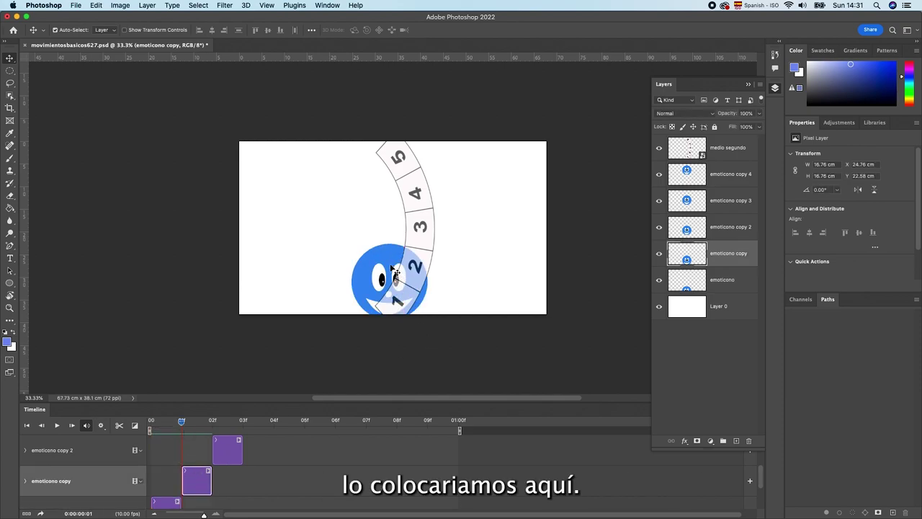
pyautogui.moveTo(394, 270); pyautogui.dragTo(408, 269)
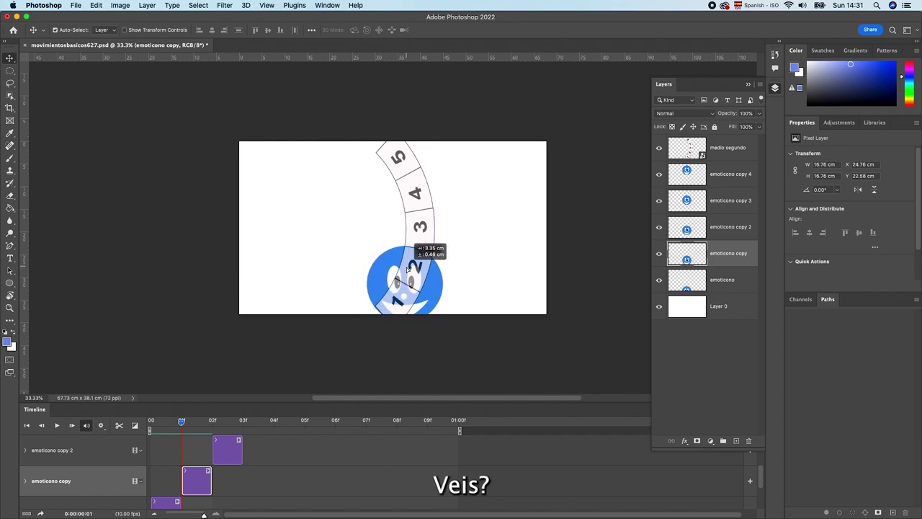
pyautogui.moveTo(408, 269); pyautogui.dragTo(415, 269)
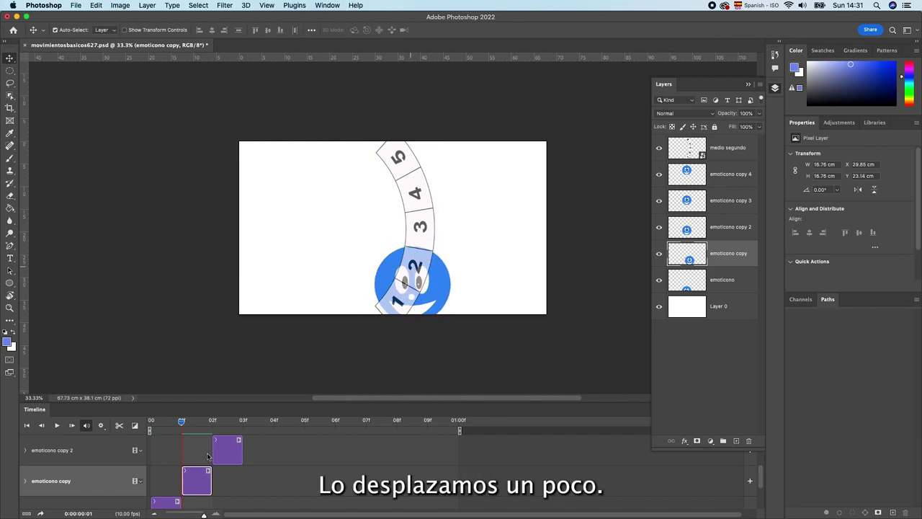
pyautogui.moveTo(182, 425); pyautogui.dragTo(212, 422)
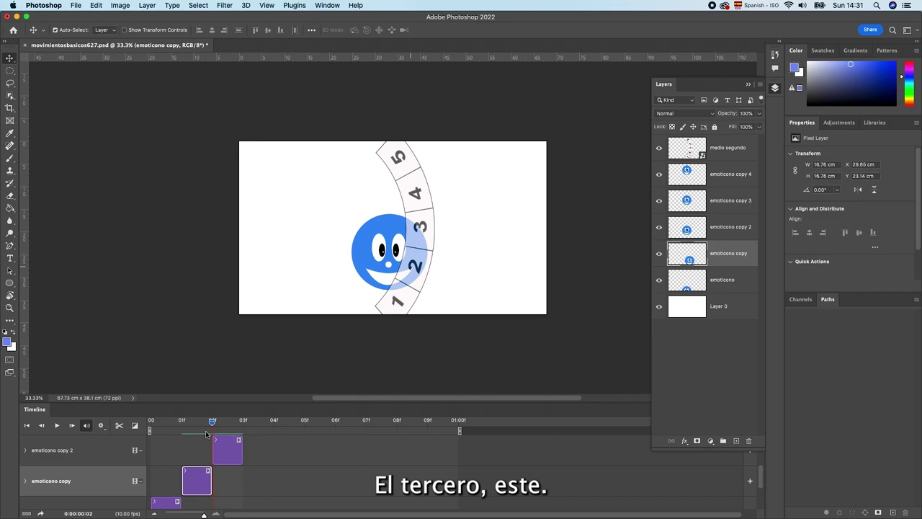
pyautogui.click(227, 454)
pyautogui.moveTo(387, 250); pyautogui.dragTo(422, 246)
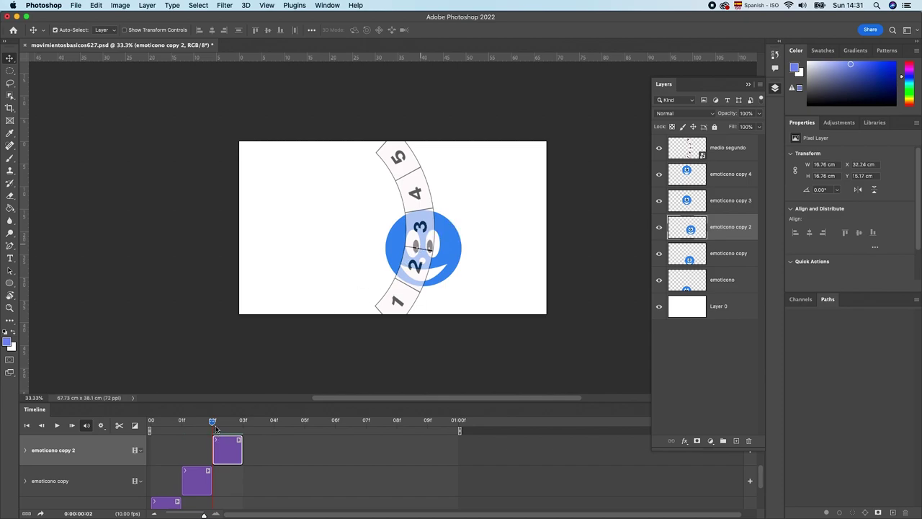
# Step: Move the frame 03 smiley up over marks 3–4 and the frame 04 smiley to the arc's top at mark 5
pyautogui.scroll(1, 216, 428)
pyautogui.scroll(1, 213, 425)
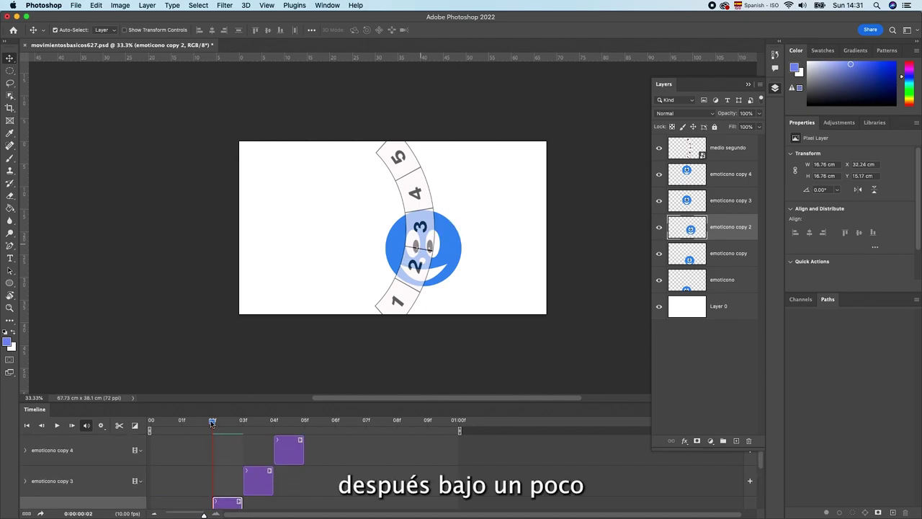
pyautogui.moveTo(211, 423); pyautogui.dragTo(243, 423)
pyautogui.click(267, 481)
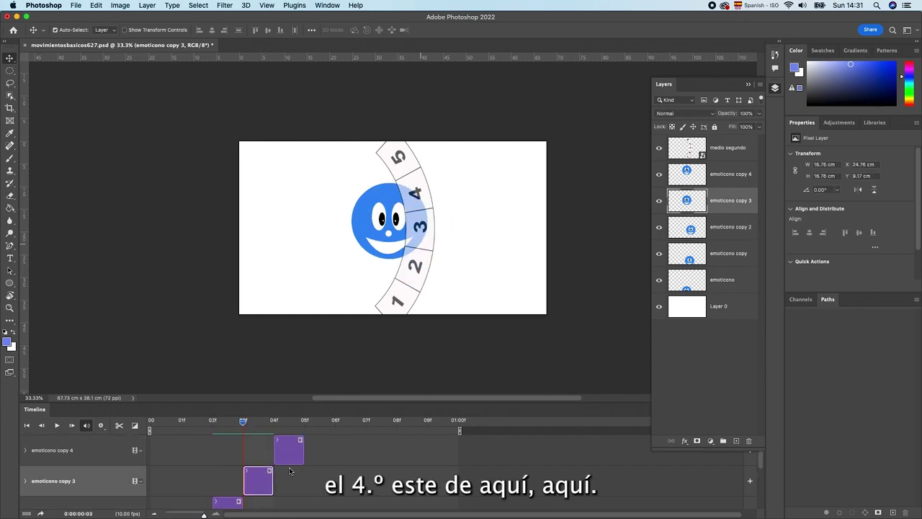
pyautogui.moveTo(394, 214); pyautogui.dragTo(426, 201)
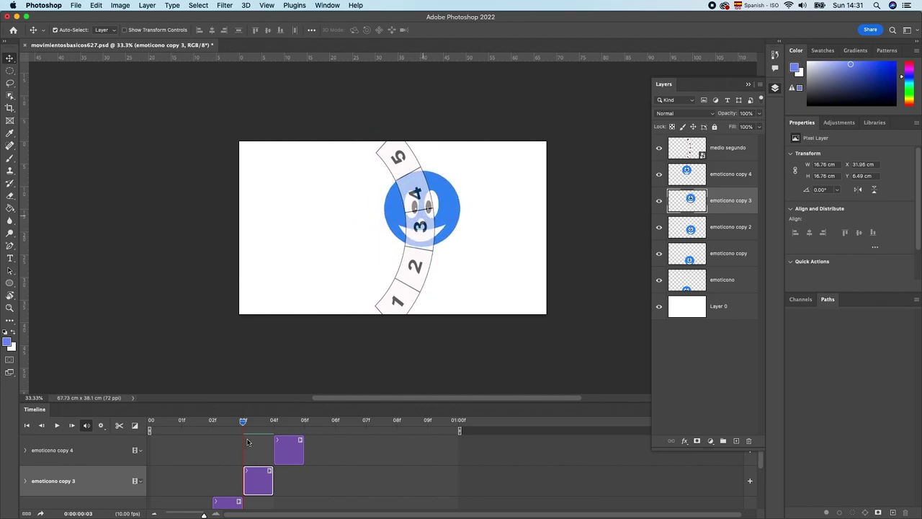
pyautogui.moveTo(243, 422)
pyautogui.mouseDown()
pyautogui.moveTo(304, 423)
pyautogui.moveTo(273, 423)
pyautogui.mouseUp()
pyautogui.click(288, 451)
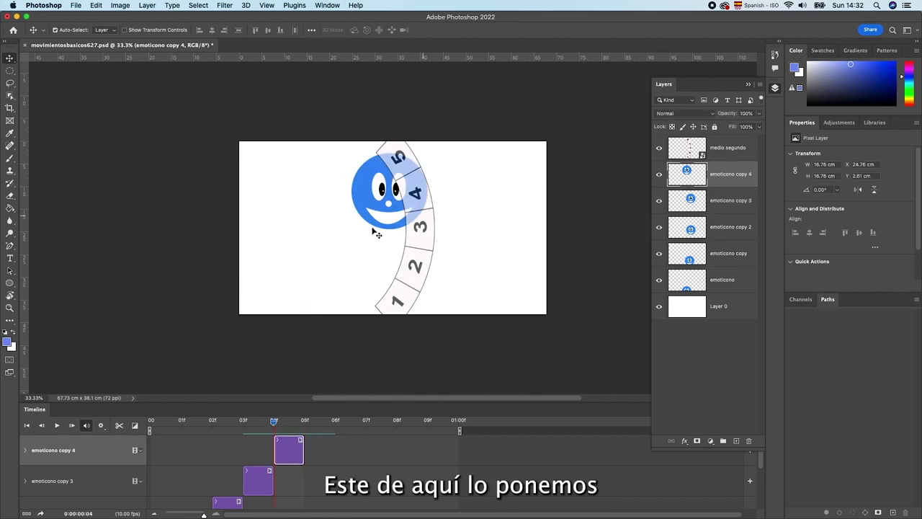
pyautogui.moveTo(390, 195); pyautogui.dragTo(397, 181)
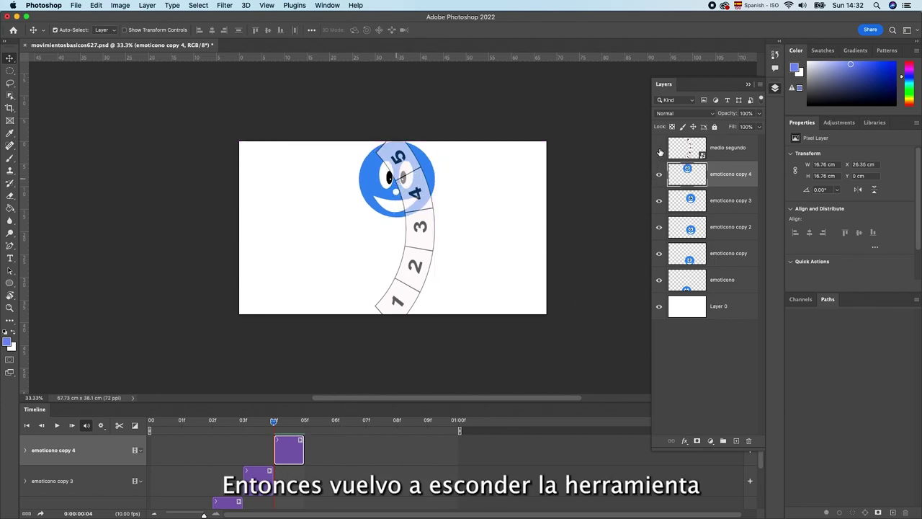
# Step: Hide the medio segundo ruler layer and play the timeline to watch the smiley follow the curve
pyautogui.click(659, 149)
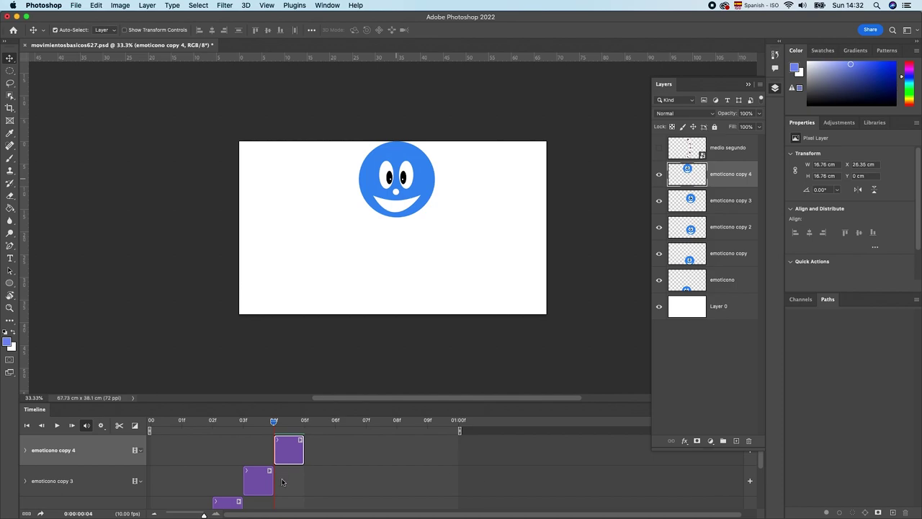
pyautogui.press('space')
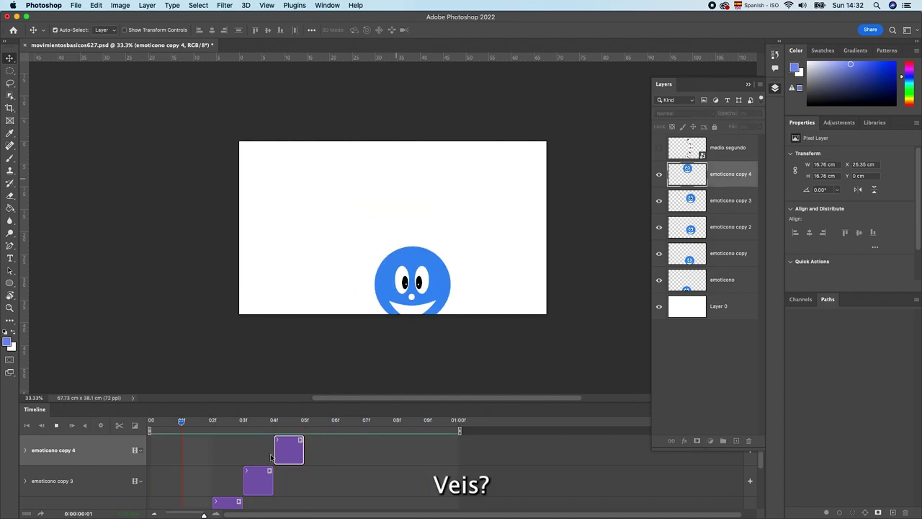
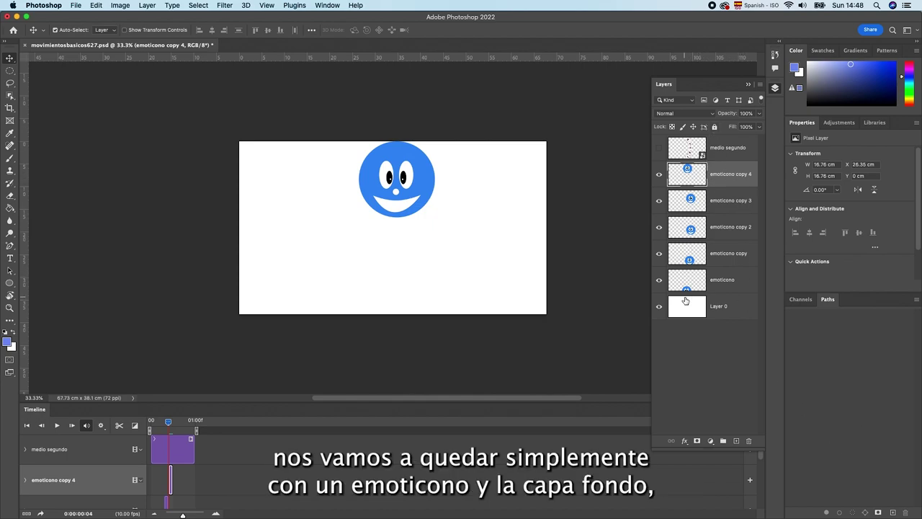
# Step: Delete the layers from medio segundo through emoticono copy
pyautogui.click(747, 146)
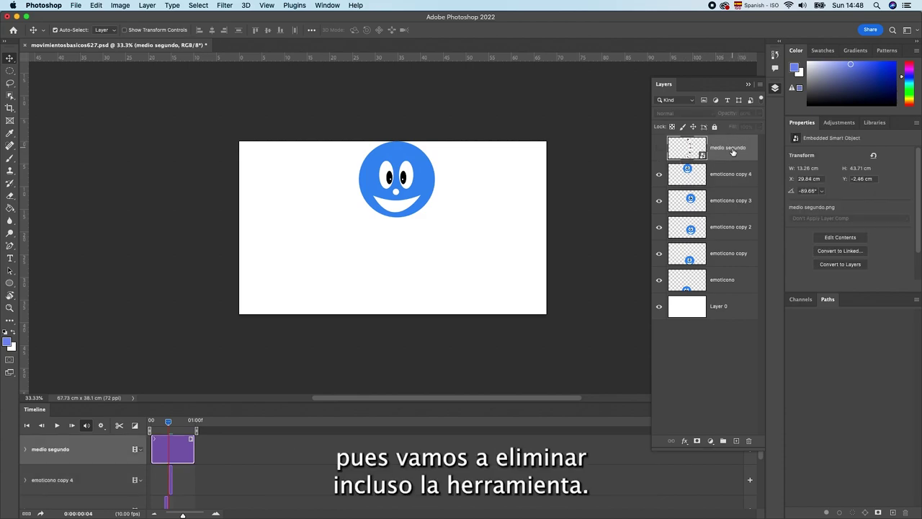
pyautogui.keyDown('shift'); pyautogui.click(736, 261); pyautogui.keyUp('shift')
pyautogui.moveTo(728, 209); pyautogui.dragTo(749, 441)
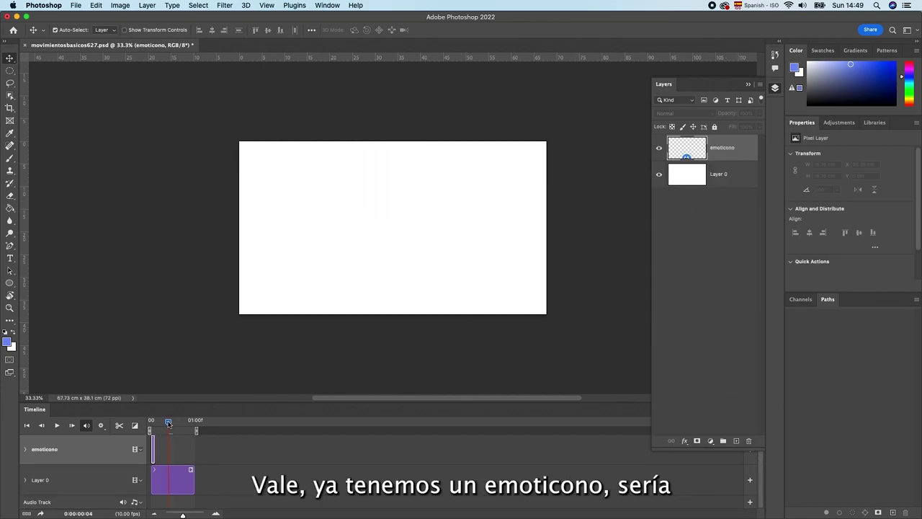
# Step: Reset the playhead to the first frame and move the smiley to the canvas centre
pyautogui.moveTo(167, 423); pyautogui.dragTo(151, 423)
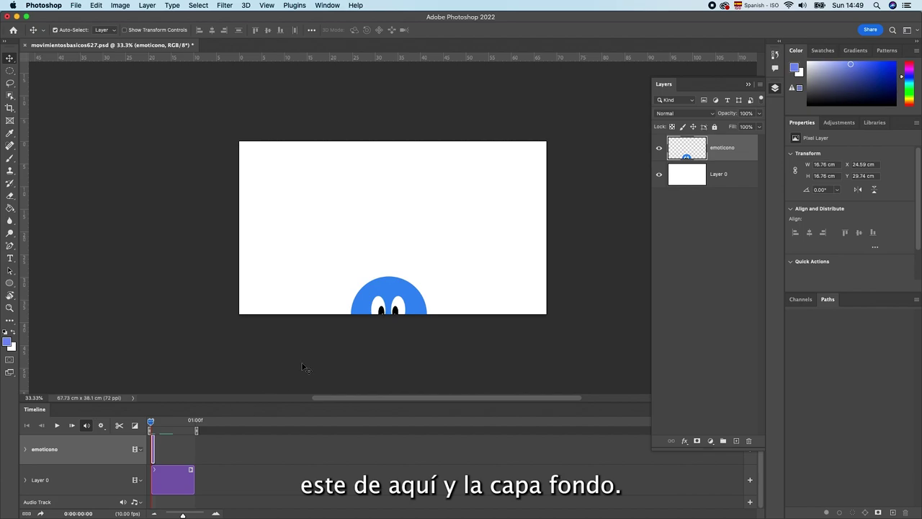
pyautogui.moveTo(391, 305); pyautogui.dragTo(395, 244)
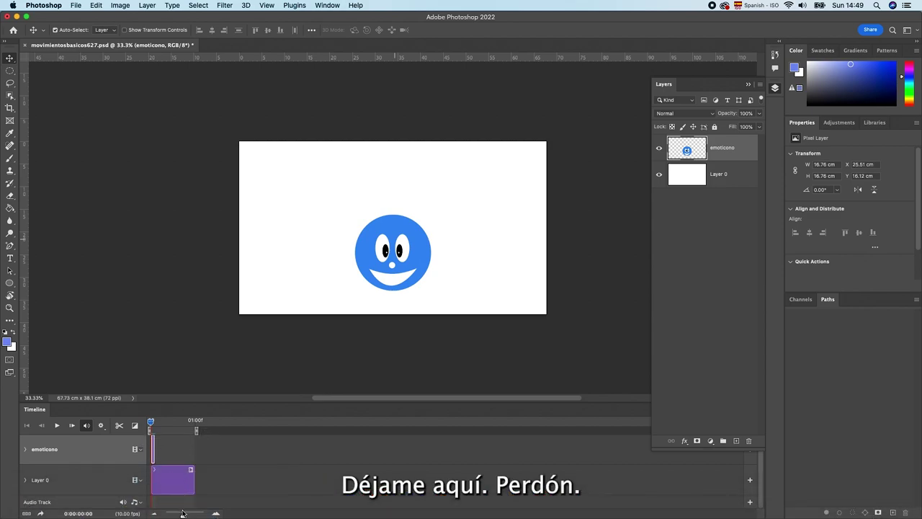
pyautogui.moveTo(182, 514); pyautogui.dragTo(204, 514)
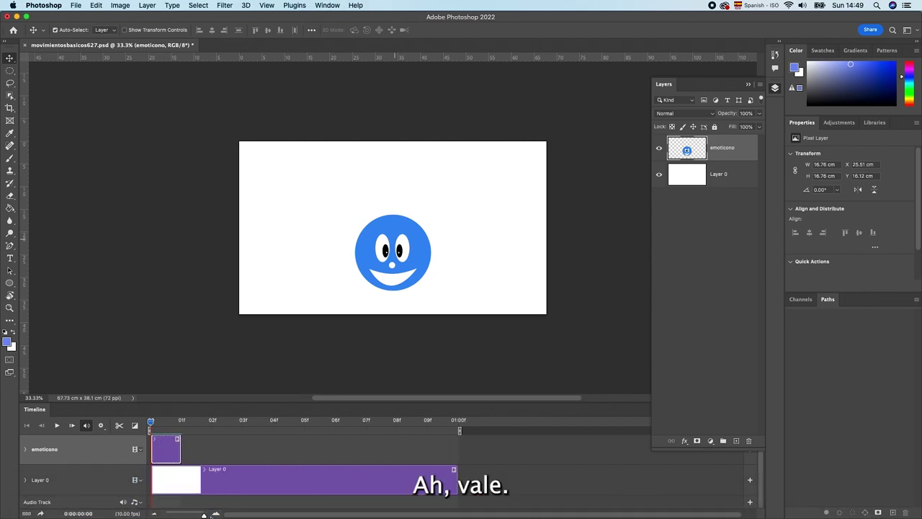
pyautogui.press('space')
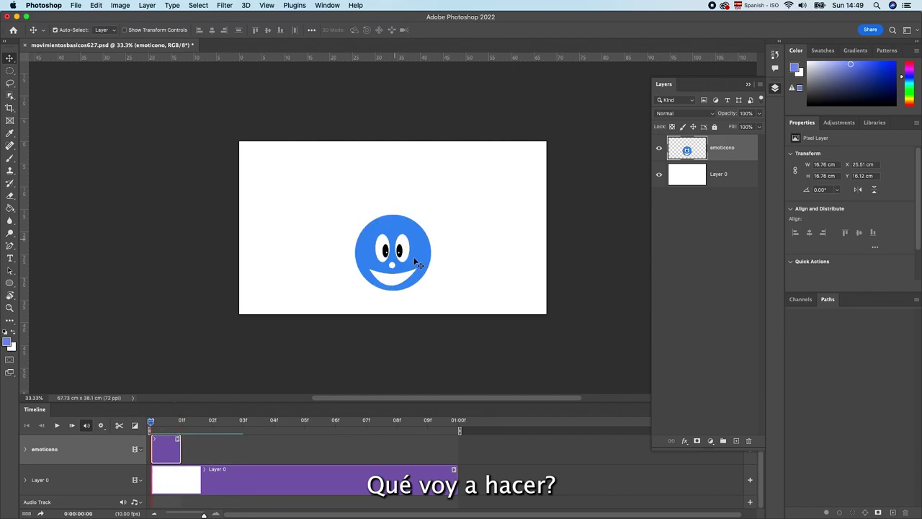
pyautogui.moveTo(414, 263); pyautogui.dragTo(410, 267)
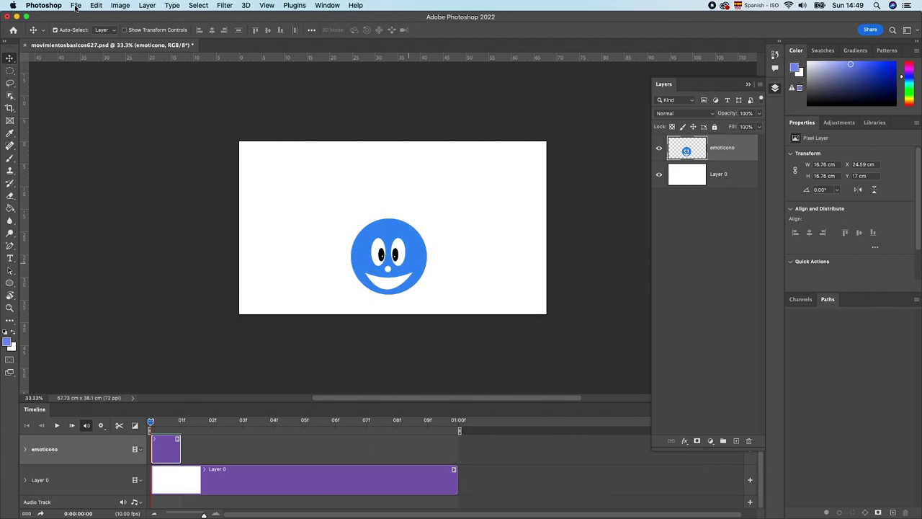
# Step: Place medio segundo.png as an embedded number strip above the smiley
pyautogui.click(75, 7)
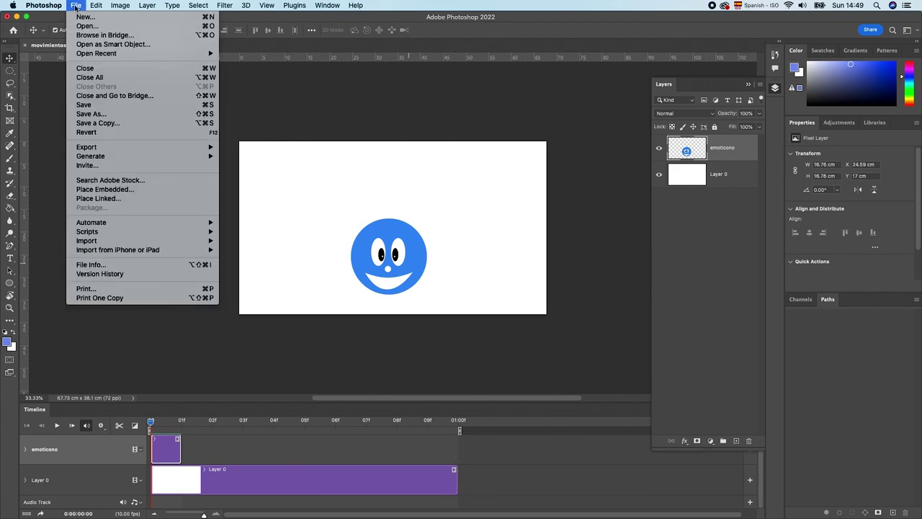
pyautogui.click(93, 191)
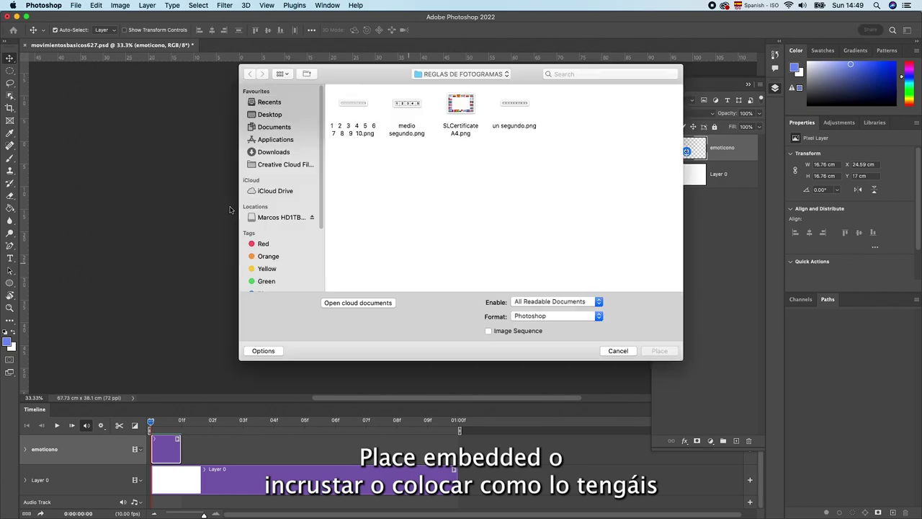
pyautogui.click(409, 103)
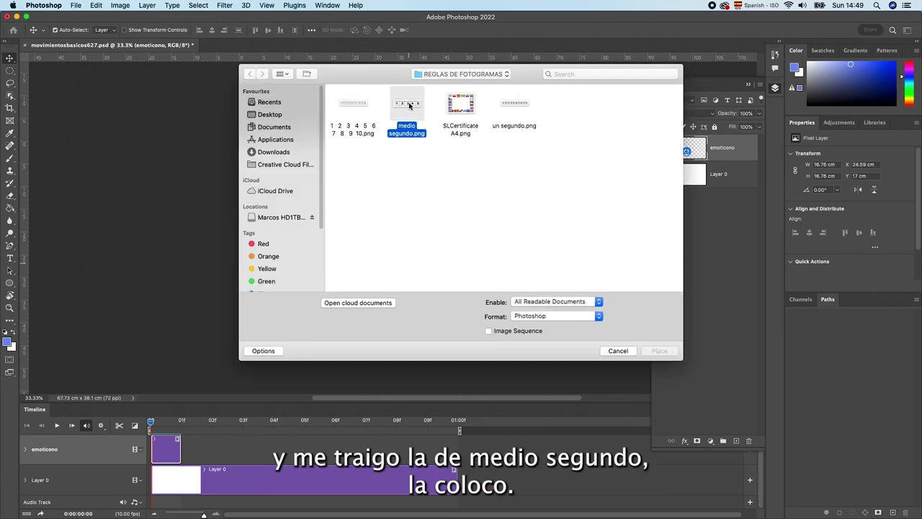
pyautogui.click(659, 350)
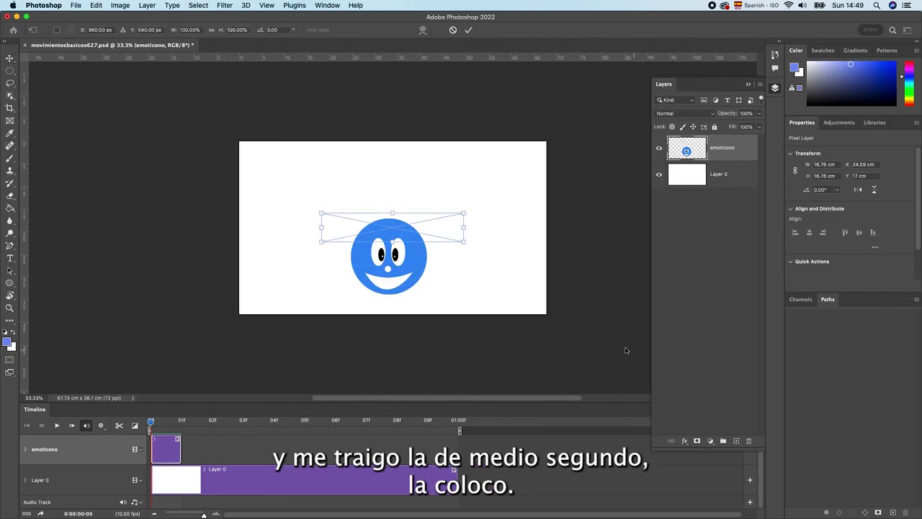
pyautogui.moveTo(458, 229); pyautogui.dragTo(457, 190)
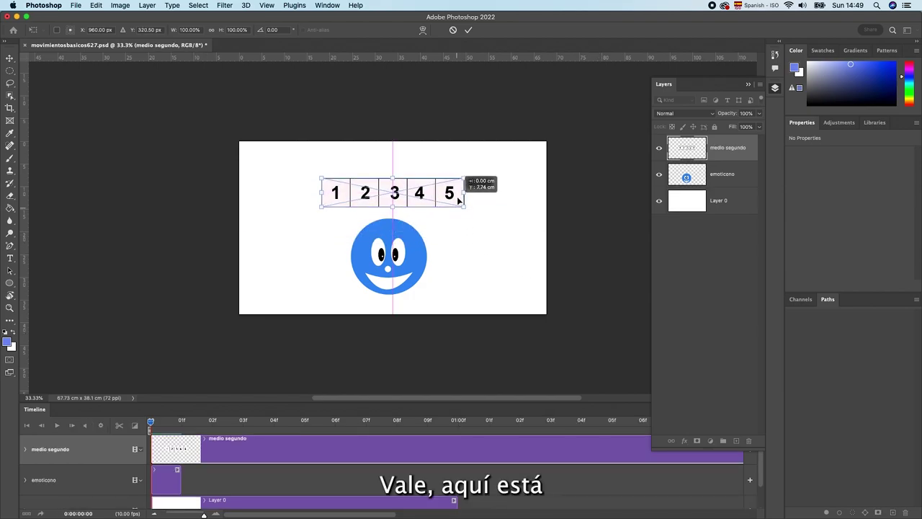
pyautogui.click(8, 60)
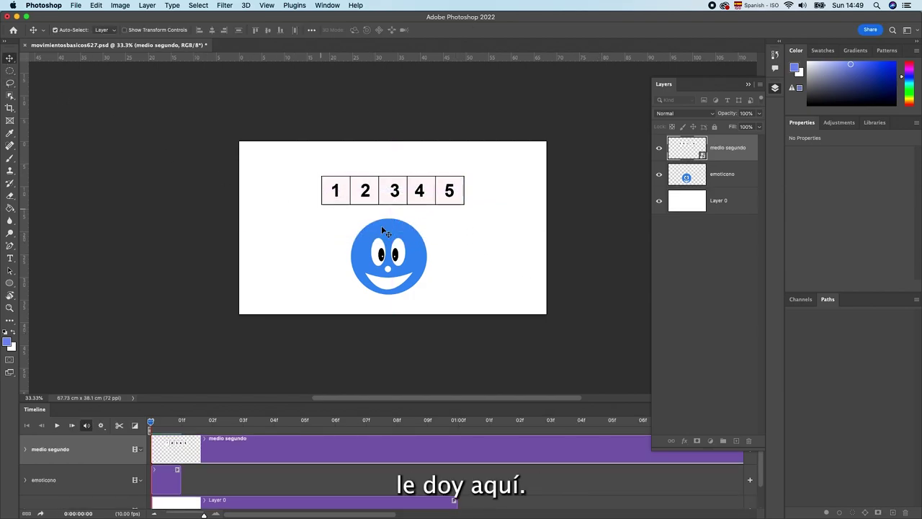
pyautogui.moveTo(398, 189); pyautogui.dragTo(398, 183)
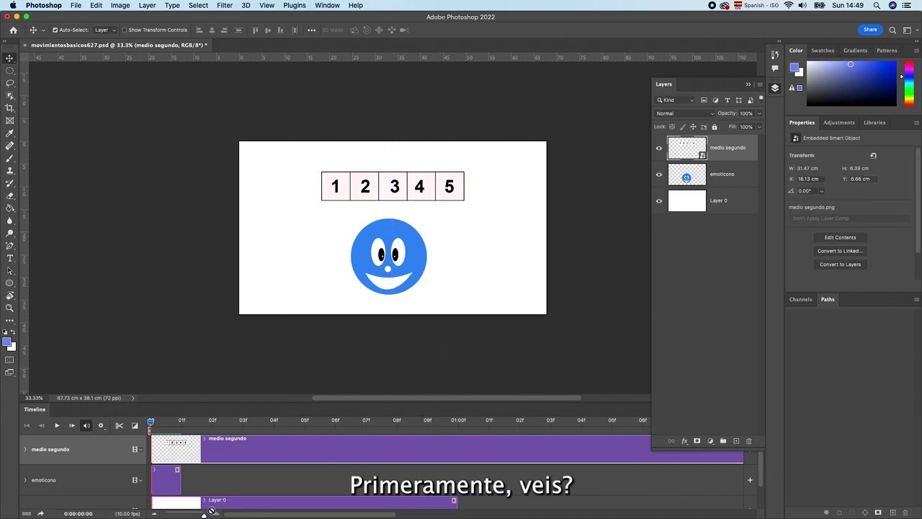
# Step: Trim the medio segundo clip to one second and nudge the smiley left
pyautogui.moveTo(203, 516); pyautogui.dragTo(185, 515)
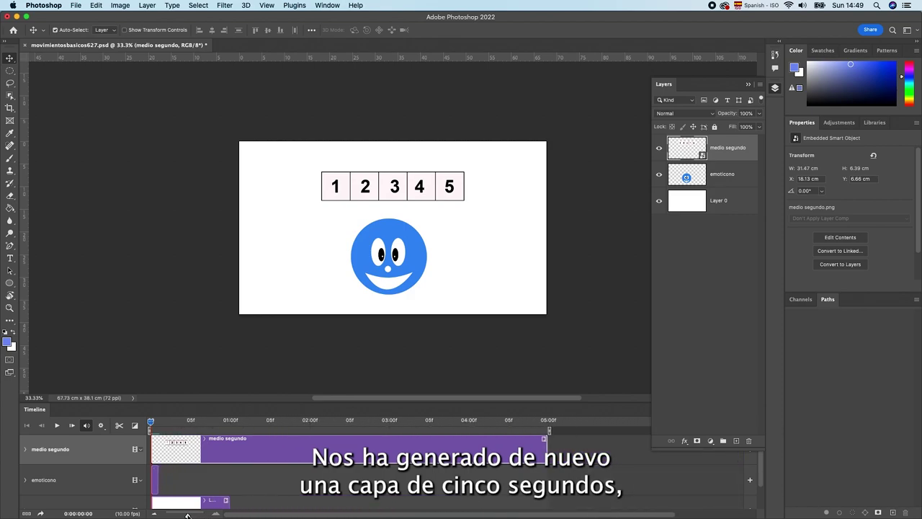
pyautogui.moveTo(450, 450); pyautogui.dragTo(209, 458)
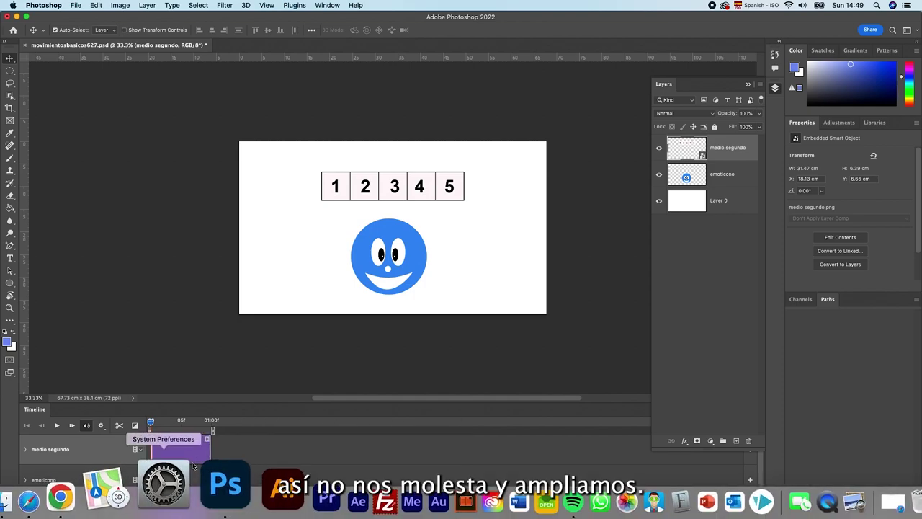
pyautogui.moveTo(185, 515); pyautogui.dragTo(204, 515)
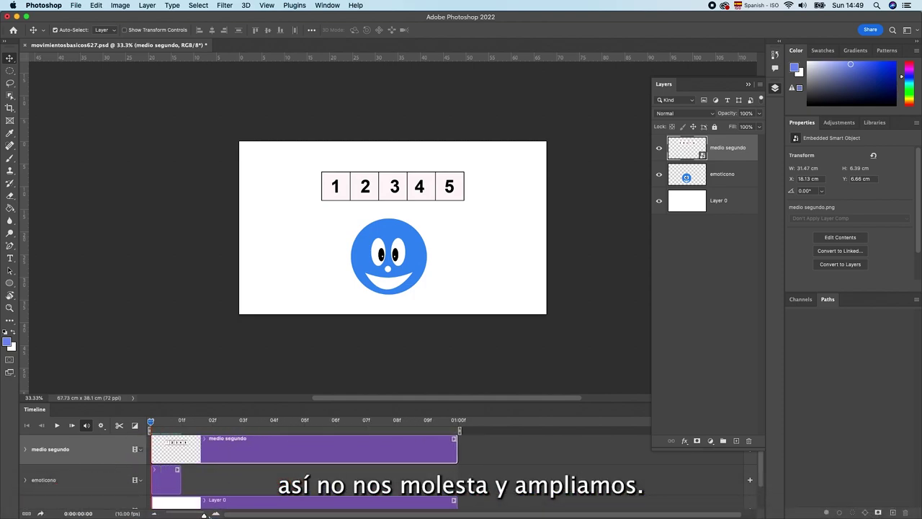
pyautogui.moveTo(407, 268); pyautogui.dragTo(405, 268)
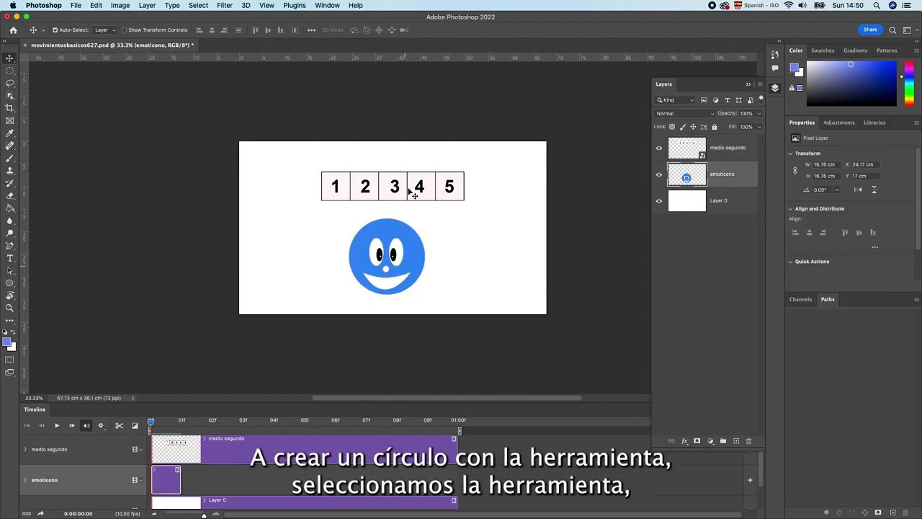
# Step: Warp the medio segundo number strip into a deep Arc
pyautogui.click(726, 152)
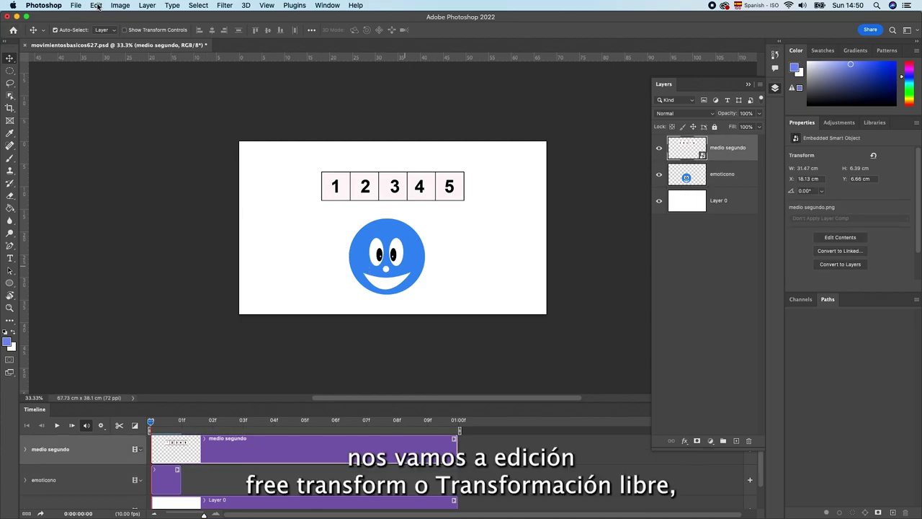
pyautogui.click(97, 6)
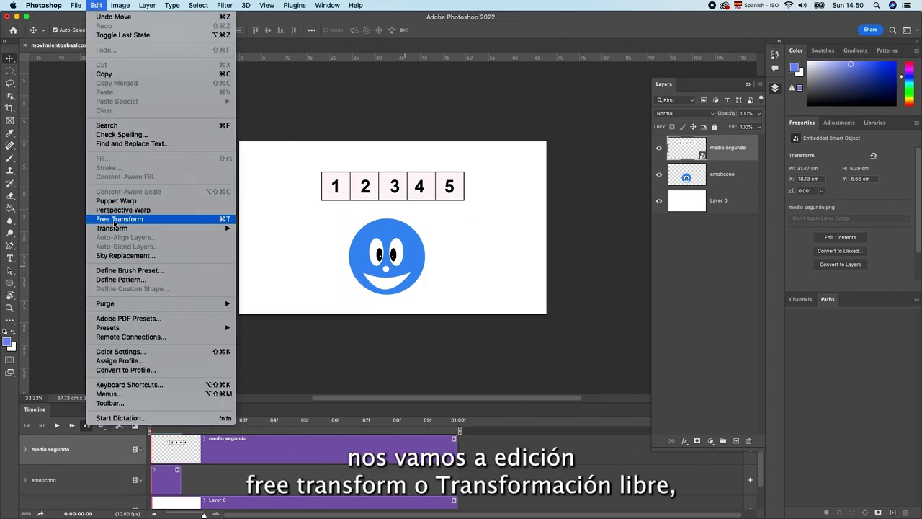
pyautogui.click(114, 224)
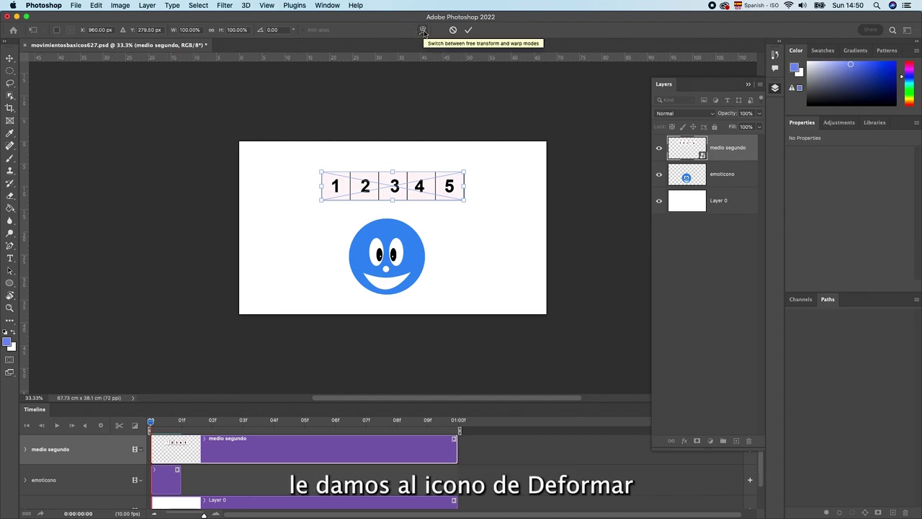
pyautogui.click(424, 31)
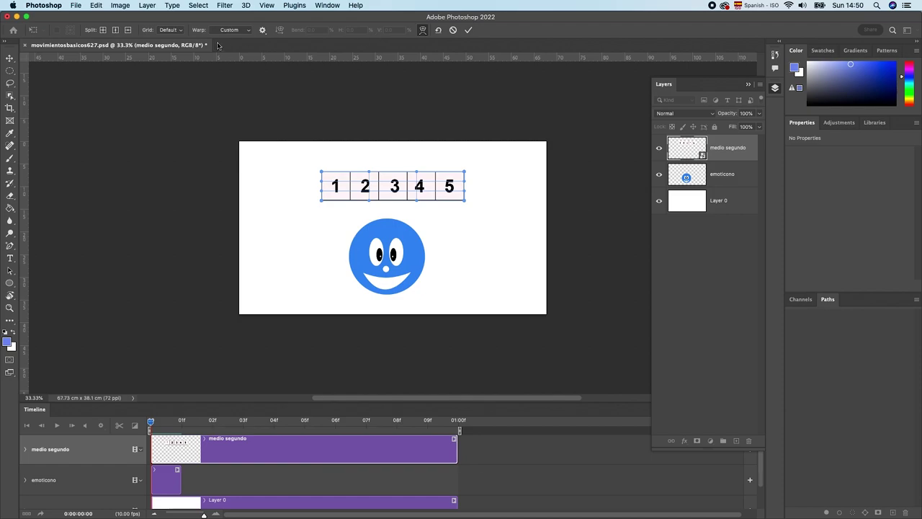
pyautogui.click(248, 31)
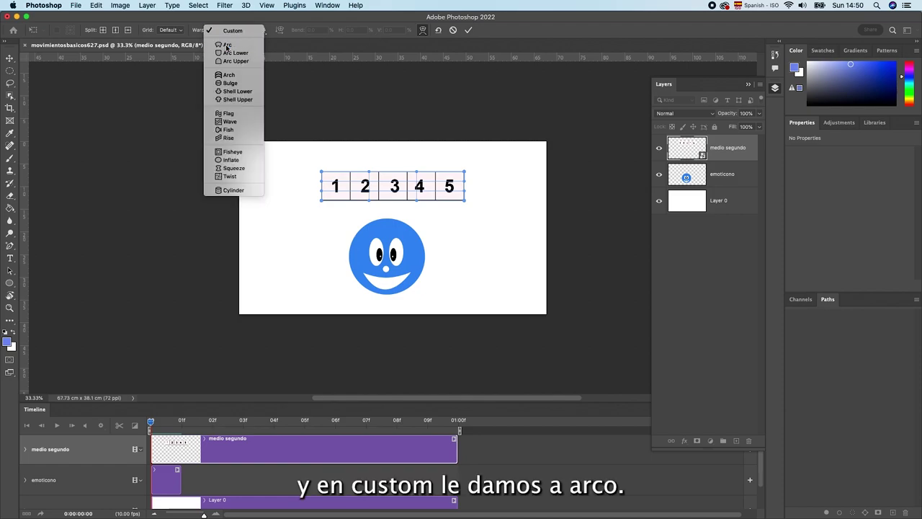
pyautogui.click(227, 45)
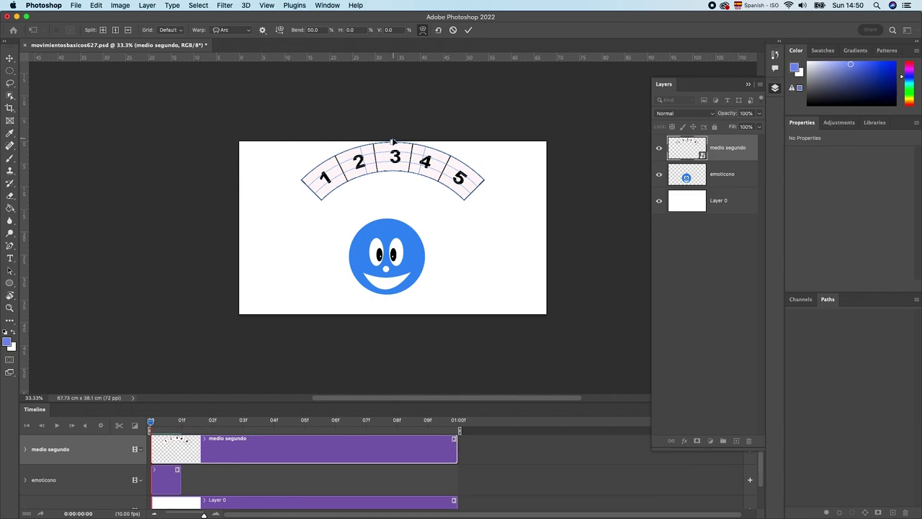
pyautogui.moveTo(393, 142)
pyautogui.mouseDown()
pyautogui.moveTo(392, 95)
pyautogui.moveTo(392, 179)
pyautogui.mouseUp()
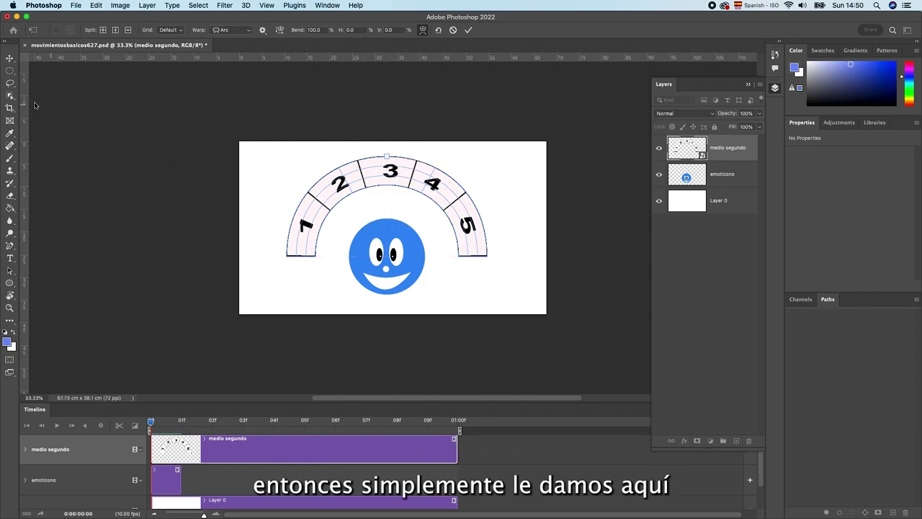
pyautogui.click(9, 58)
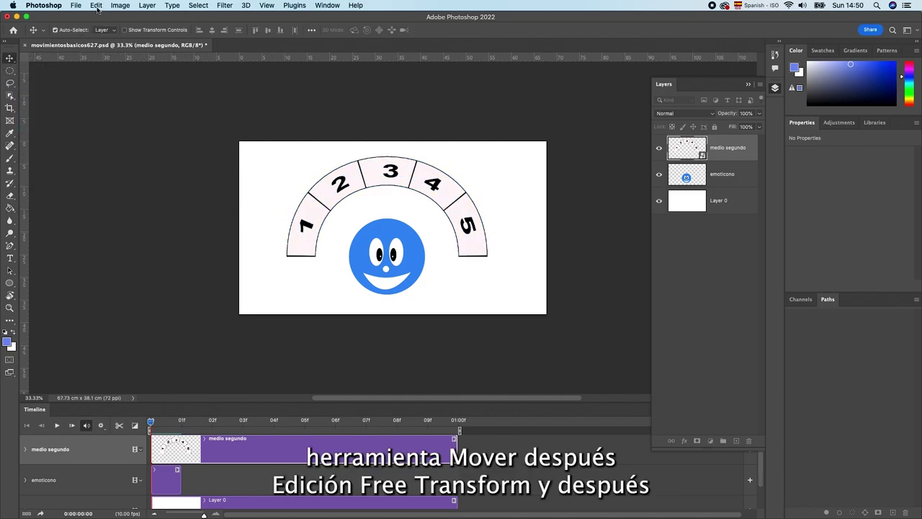
# Step: Scale the arched strip down proportionally to about 59%
pyautogui.click(99, 6)
pyautogui.click(121, 219)
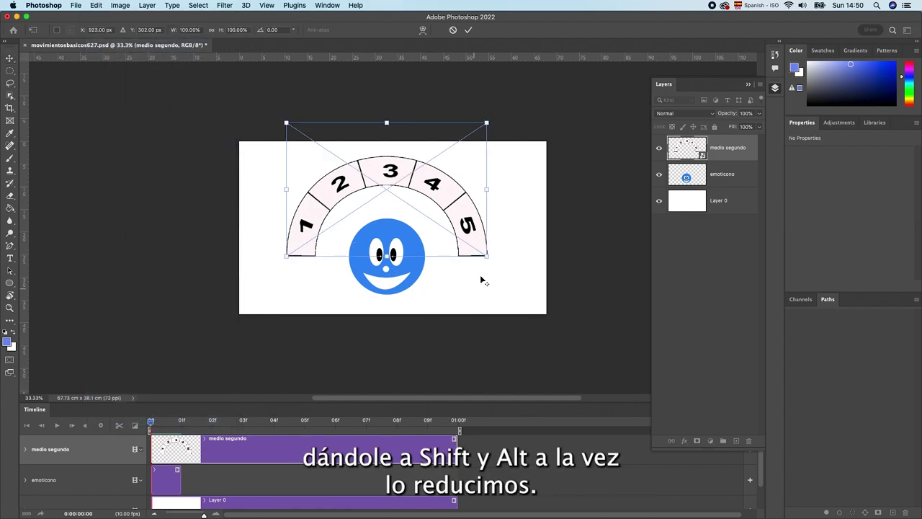
pyautogui.moveTo(486, 255); pyautogui.dragTo(446, 226)
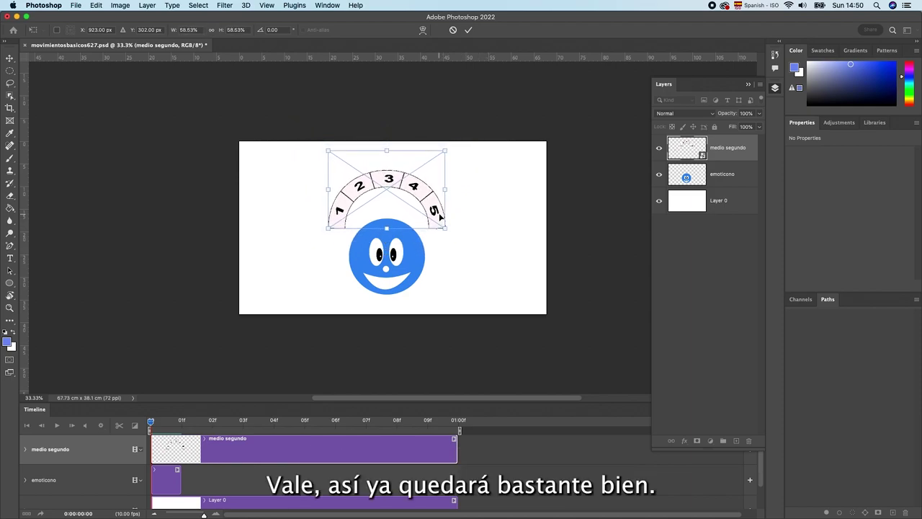
pyautogui.doubleClick(445, 221)
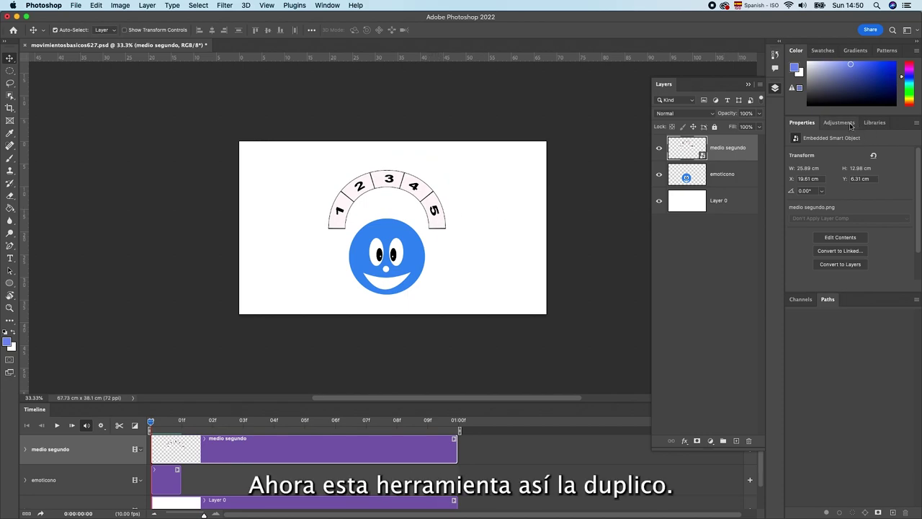
# Step: Duplicate the medio segundo arch layer and move the copy down-right
pyautogui.rightClick(741, 153)
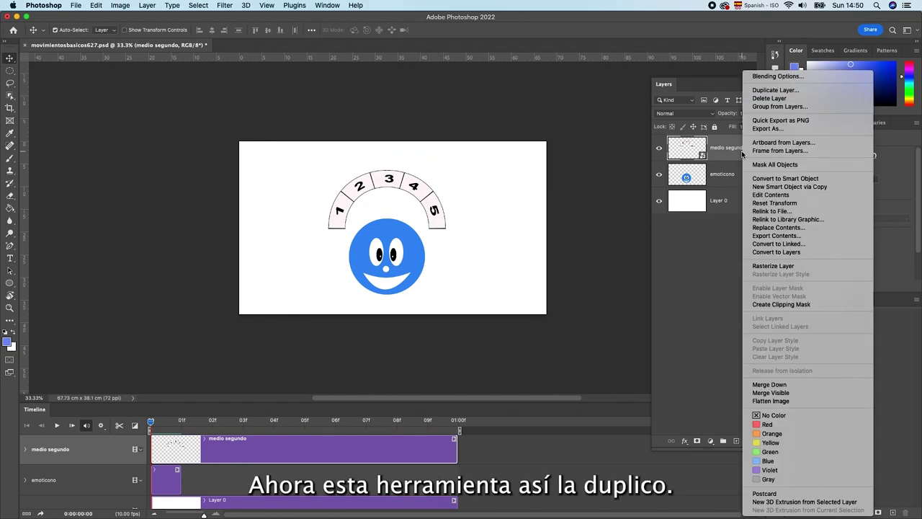
pyautogui.click(767, 90)
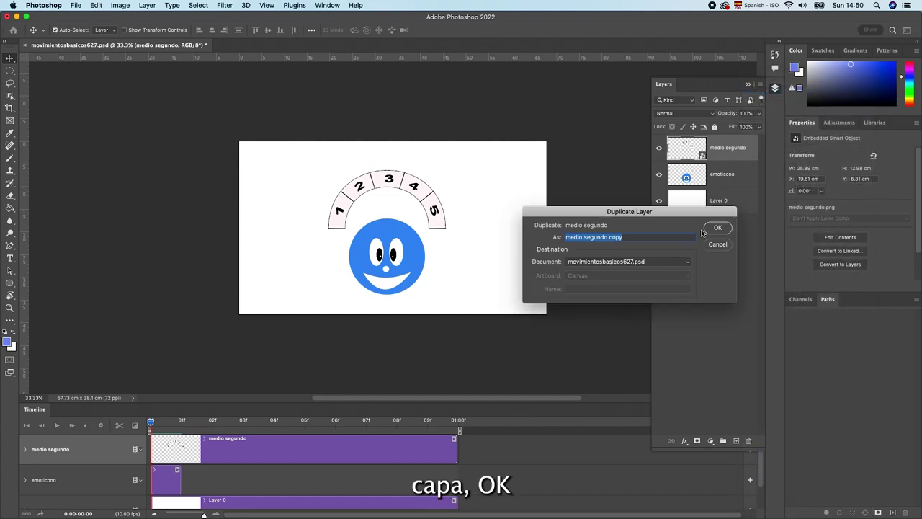
pyautogui.click(718, 227)
pyautogui.moveTo(416, 187); pyautogui.dragTo(468, 232)
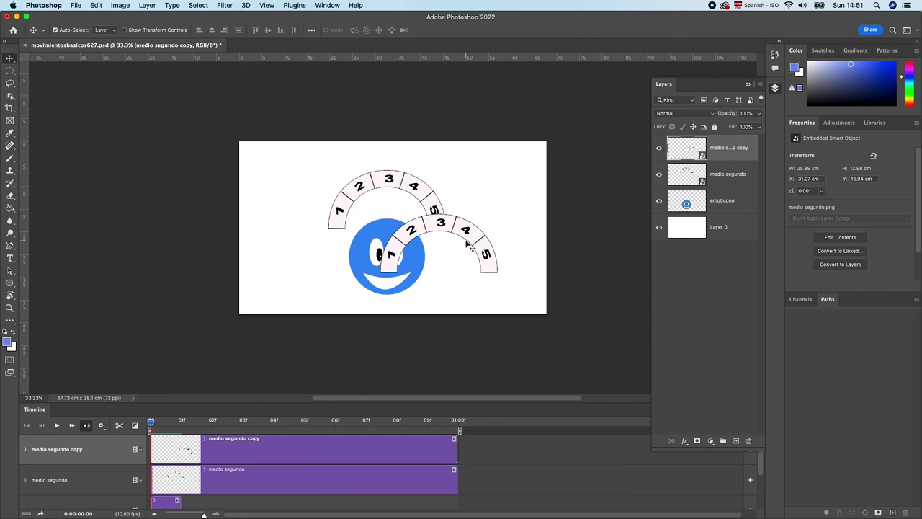
# Step: Rotate the arch copy about 180° and place it below to close the ring
pyautogui.hotkey('ctrl', 't')
pyautogui.moveTo(521, 271)
pyautogui.mouseDown()
pyautogui.moveTo(390, 179)
pyautogui.moveTo(383, 191)
pyautogui.mouseUp()
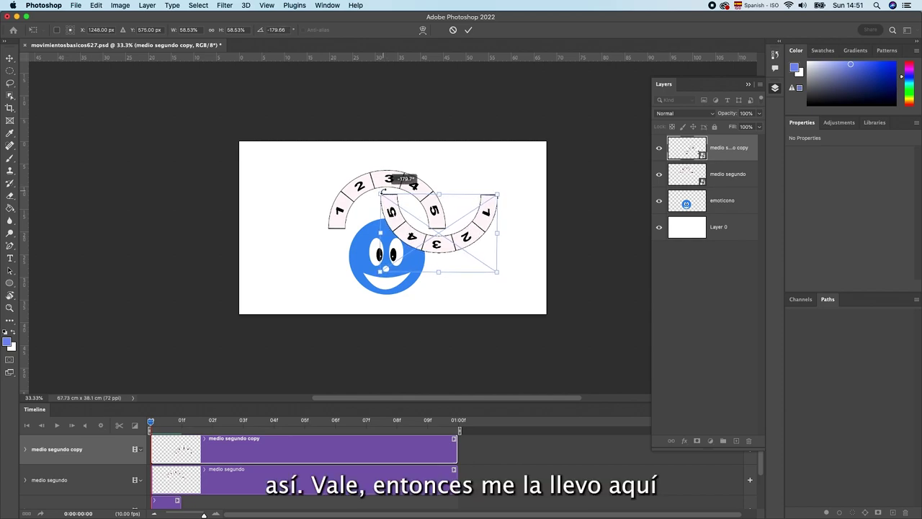
pyautogui.moveTo(465, 203); pyautogui.dragTo(386, 257)
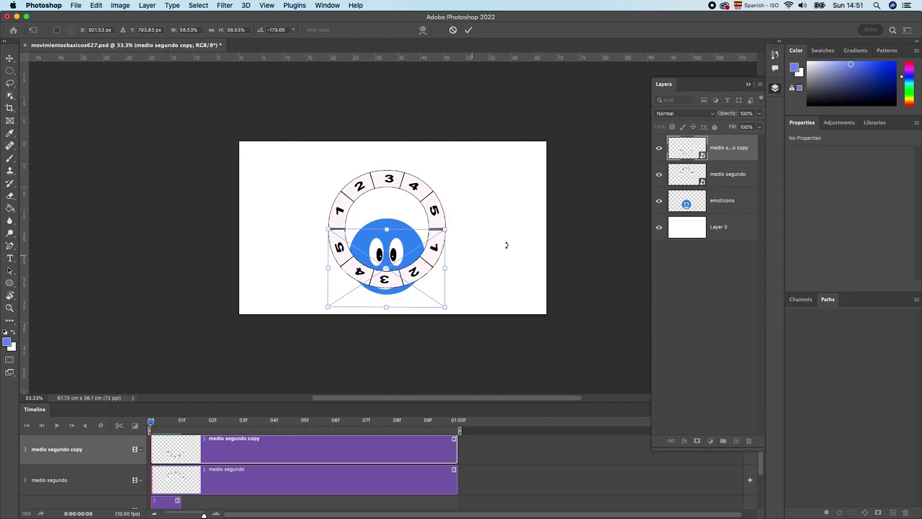
pyautogui.press('Up')
pyautogui.press('Up')
pyautogui.press('Up')
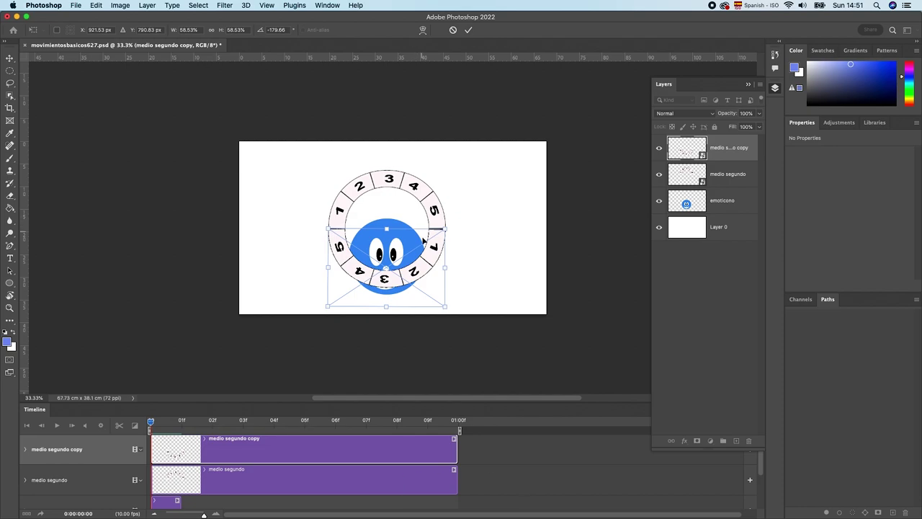
pyautogui.doubleClick(423, 236)
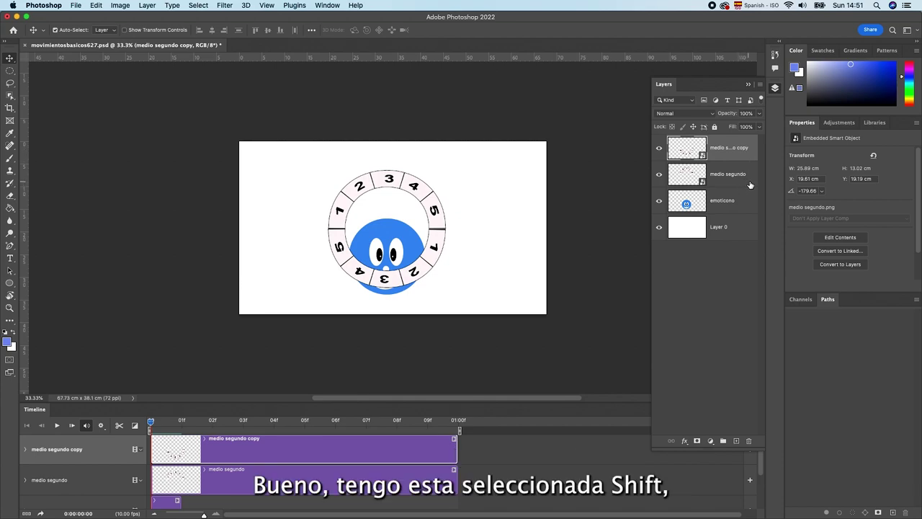
# Step: Group both arch layers, merge Group 1 into one layer, and shift it up-right
pyautogui.keyDown('shift'); pyautogui.click(751, 178); pyautogui.keyUp('shift')
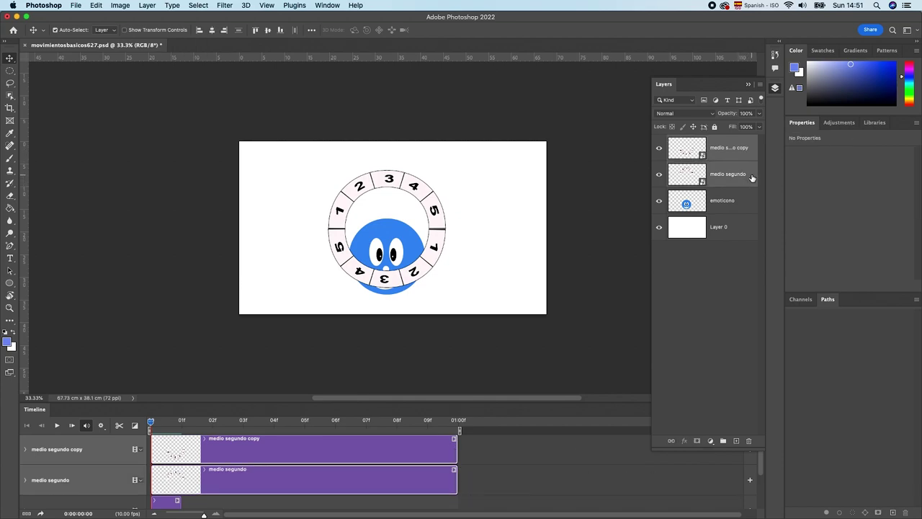
pyautogui.click(723, 440)
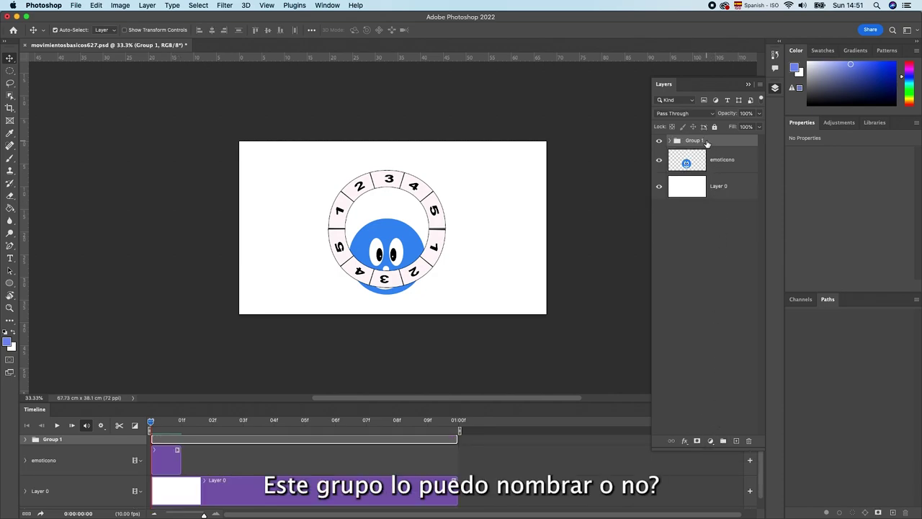
pyautogui.rightClick(707, 143)
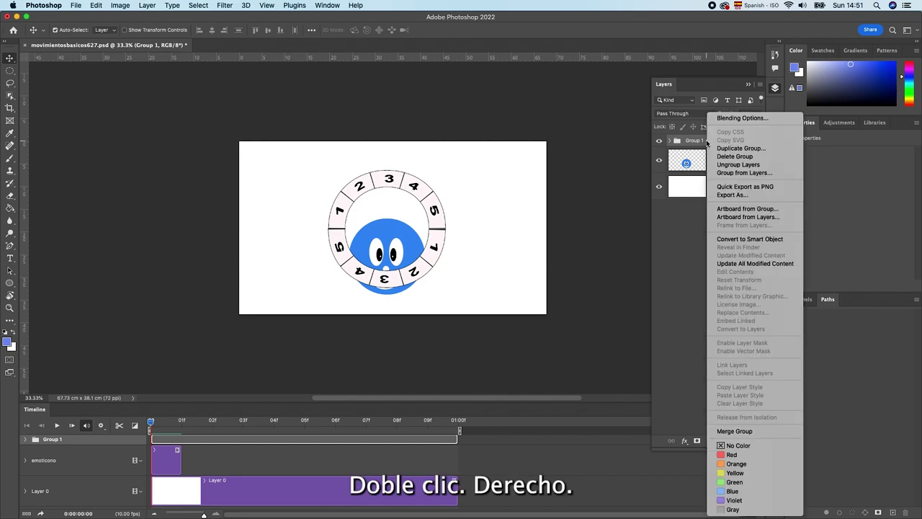
pyautogui.click(734, 431)
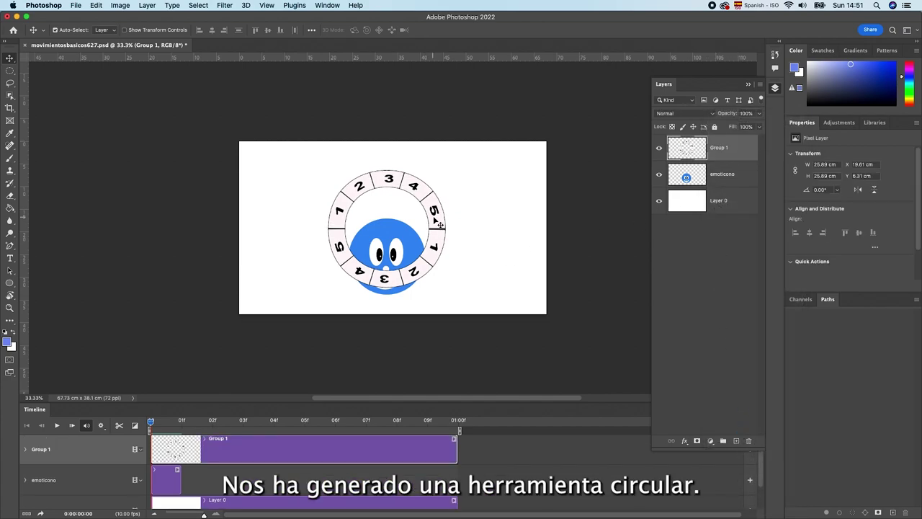
pyautogui.moveTo(438, 224); pyautogui.dragTo(448, 211)
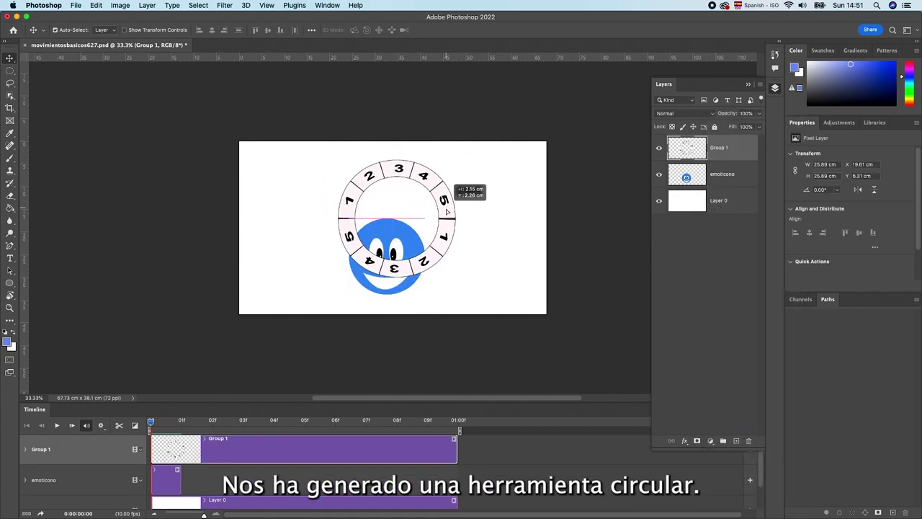
pyautogui.moveTo(447, 211); pyautogui.dragTo(447, 211)
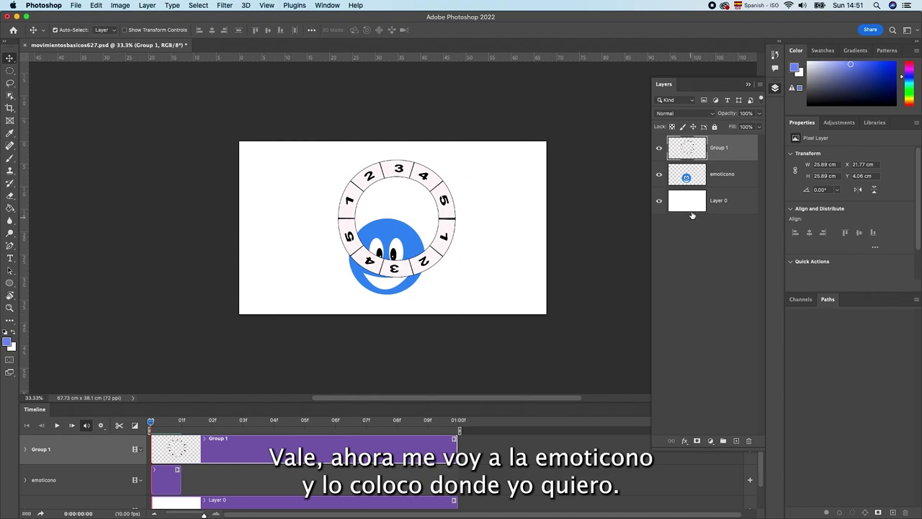
pyautogui.click(753, 177)
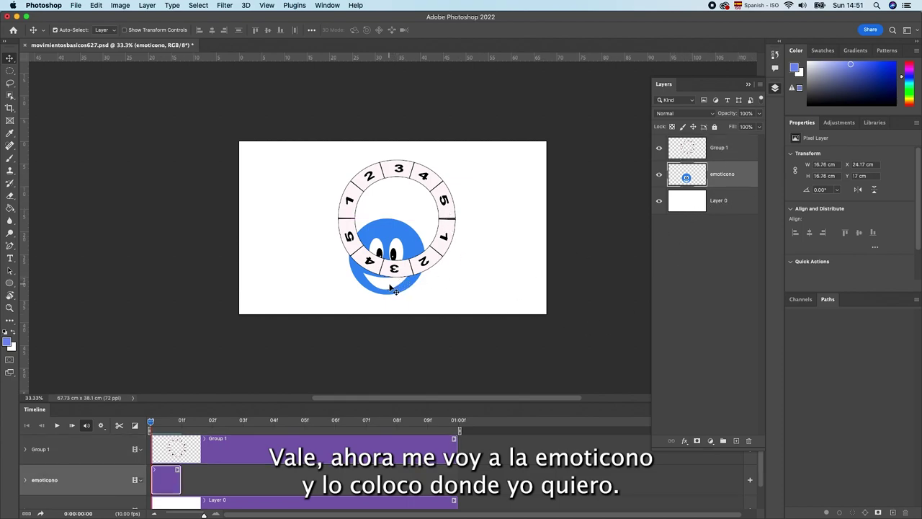
# Step: Move the emoticon right of the ring and lower Group 1 opacity to 61%
pyautogui.moveTo(391, 289)
pyautogui.mouseDown()
pyautogui.moveTo(531, 242)
pyautogui.moveTo(499, 237)
pyautogui.moveTo(472, 253)
pyautogui.moveTo(458, 249)
pyautogui.mouseUp()
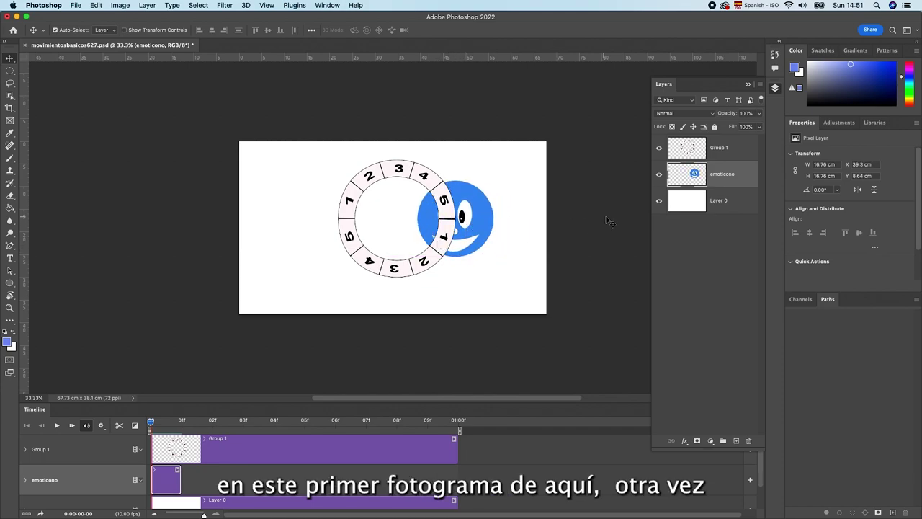
pyautogui.click(677, 152)
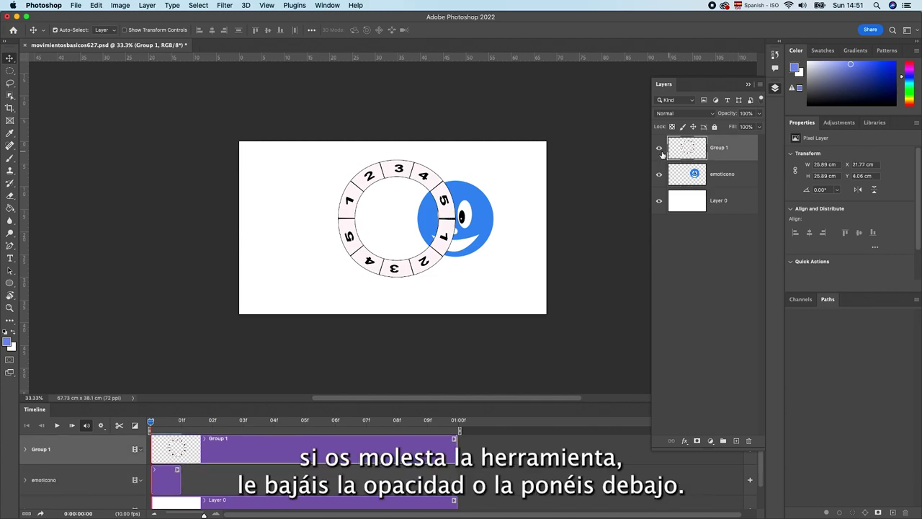
pyautogui.click(758, 114)
pyautogui.moveTo(758, 127); pyautogui.dragTo(743, 129)
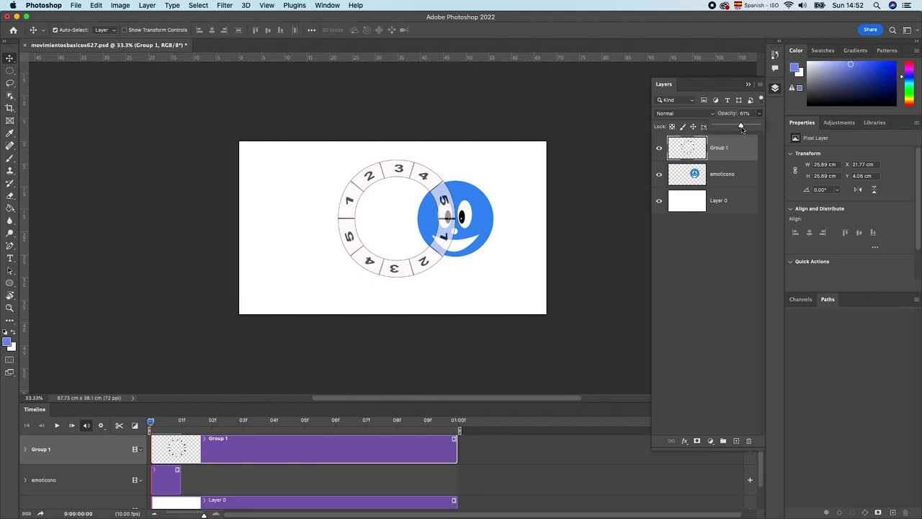
# Step: Fine-tune the emoticon's position over the ring's 5 and 1 section
pyautogui.click(699, 177)
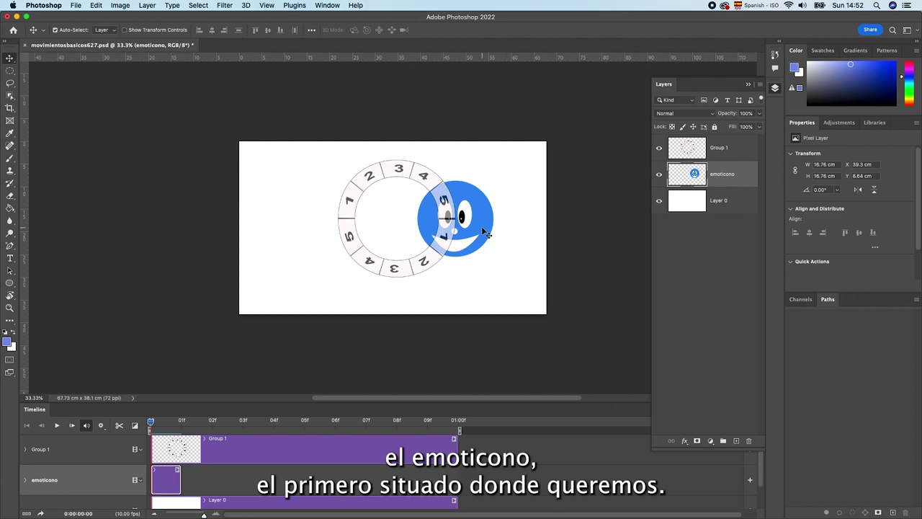
pyautogui.moveTo(477, 225); pyautogui.dragTo(470, 221)
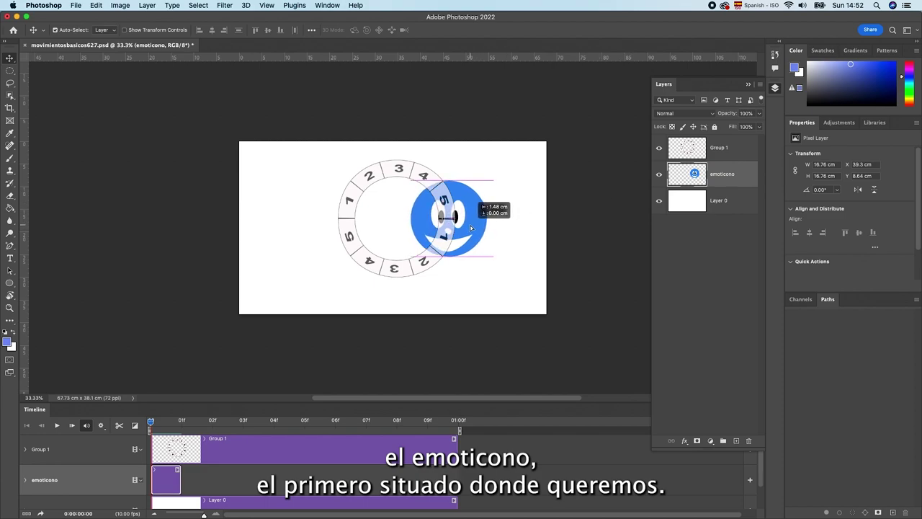
pyautogui.moveTo(471, 223); pyautogui.dragTo(475, 226)
pyautogui.rightClick(745, 177)
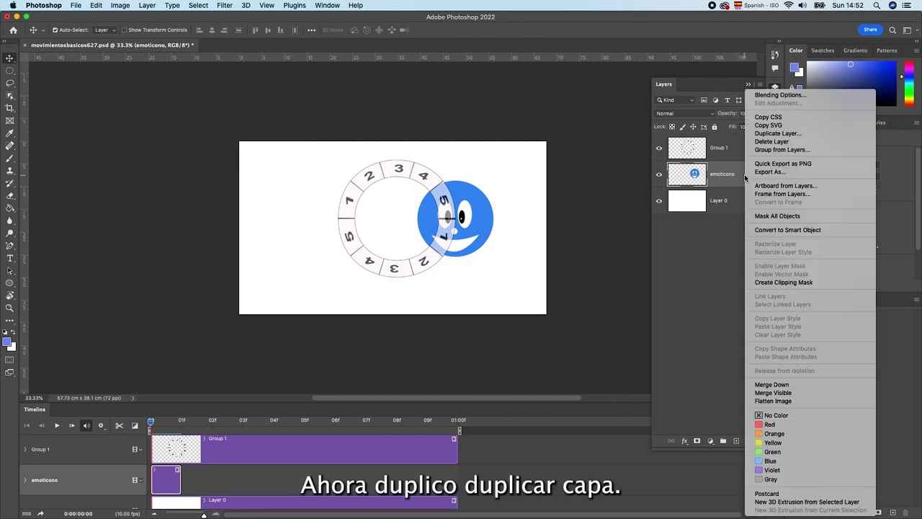
# Step: Duplicate emoticono, start the copy's clip one frame later, and move its smiley down the ring
pyautogui.click(772, 136)
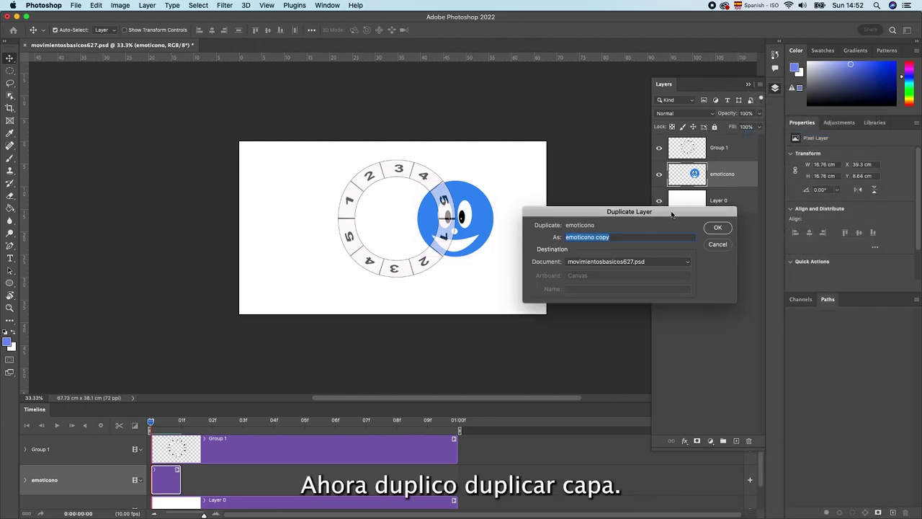
pyautogui.click(706, 230)
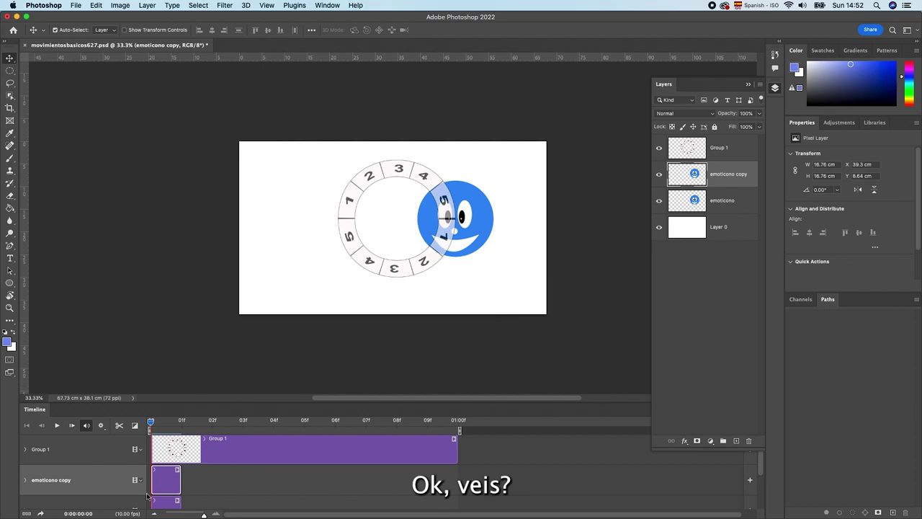
pyautogui.moveTo(174, 484); pyautogui.dragTo(205, 488)
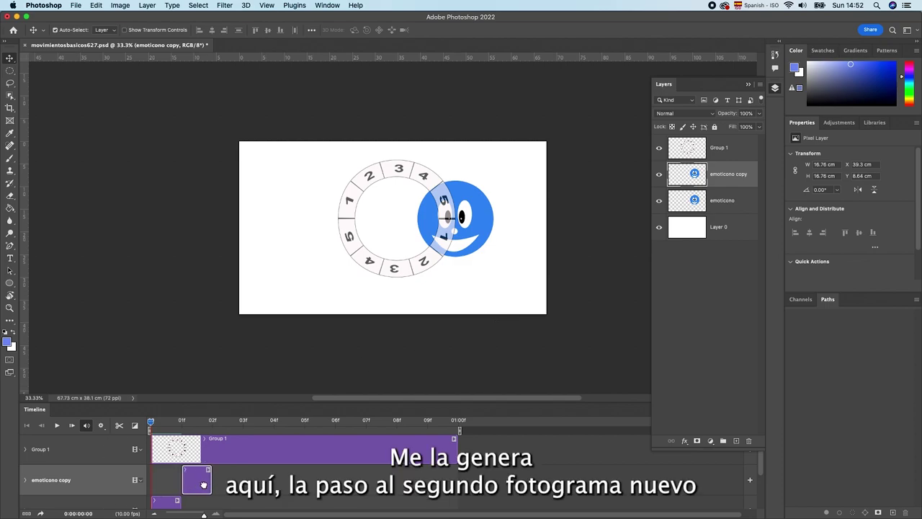
pyautogui.moveTo(150, 422); pyautogui.dragTo(181, 422)
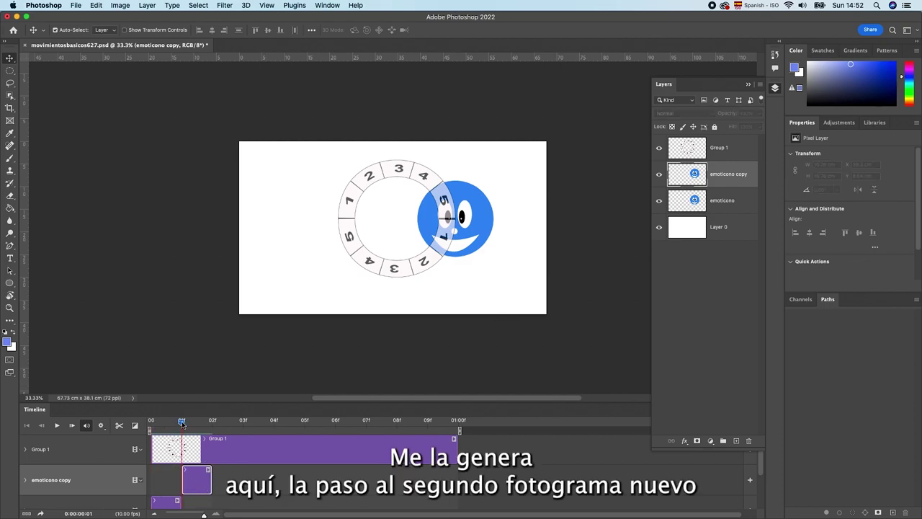
pyautogui.moveTo(488, 229); pyautogui.dragTo(473, 257)
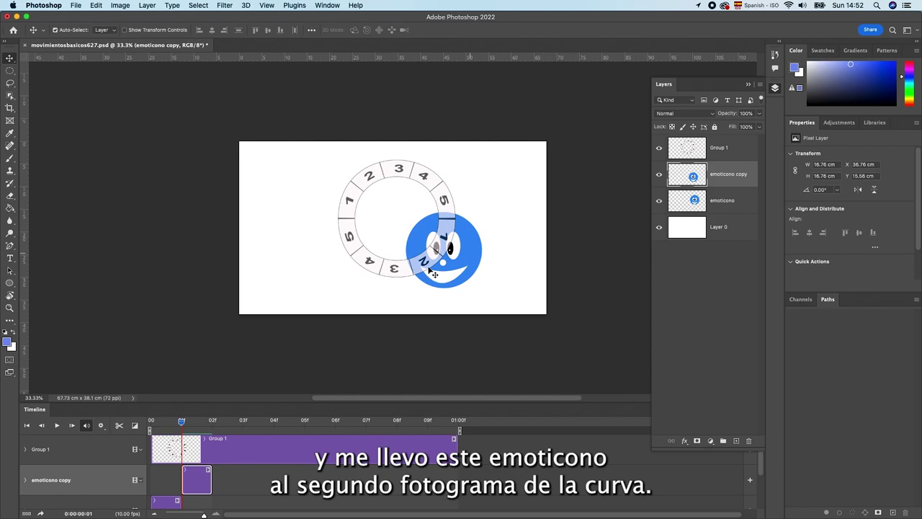
pyautogui.rightClick(205, 479)
pyautogui.click(200, 481)
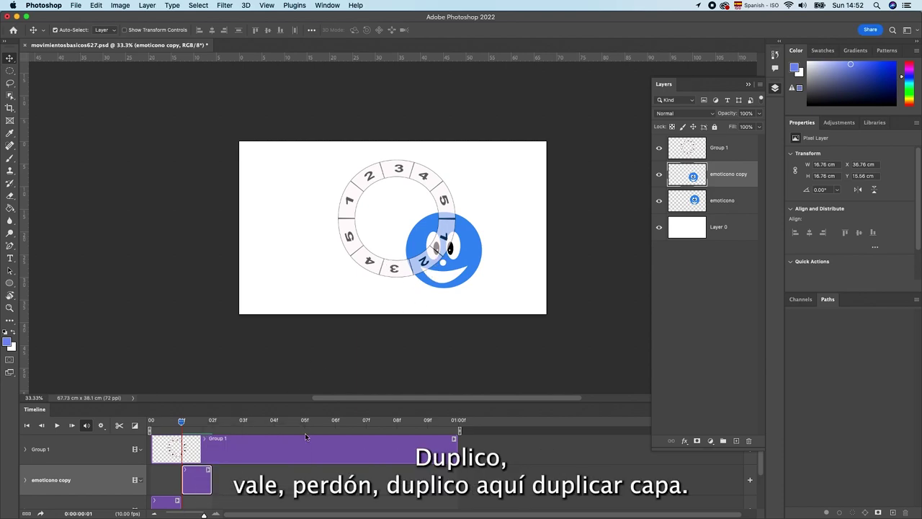
# Step: Create emoticono copy 2 at frame 2 with its smiley lower, under the 2–3 segments
pyautogui.rightClick(701, 184)
pyautogui.click(757, 134)
pyautogui.click(719, 229)
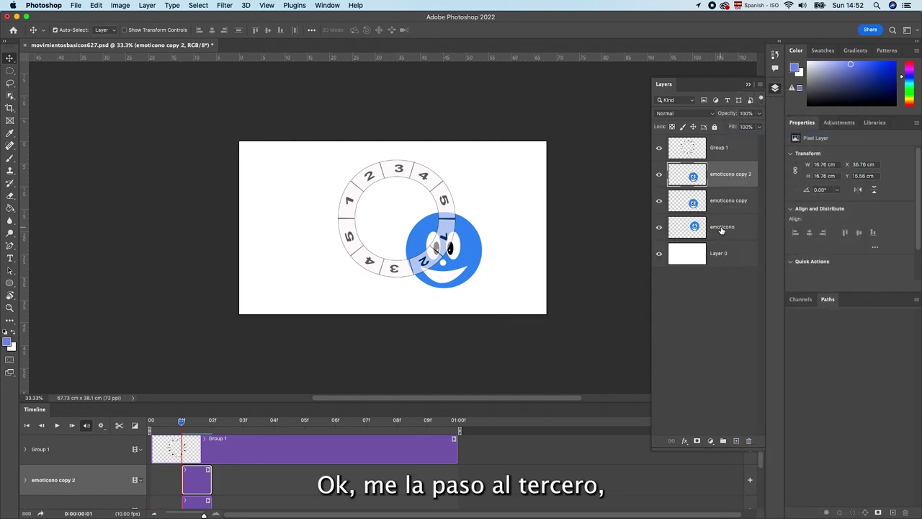
pyautogui.moveTo(195, 484); pyautogui.dragTo(225, 485)
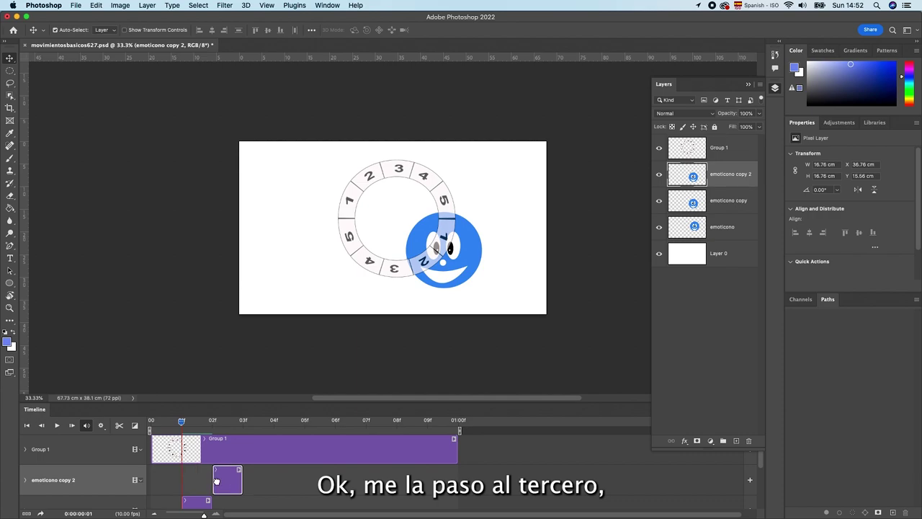
pyautogui.click(207, 422)
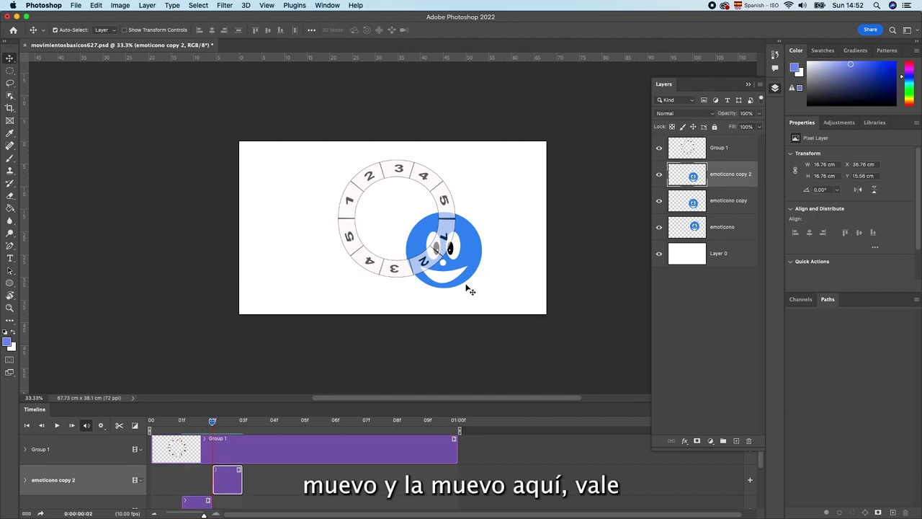
pyautogui.moveTo(461, 274); pyautogui.dragTo(434, 296)
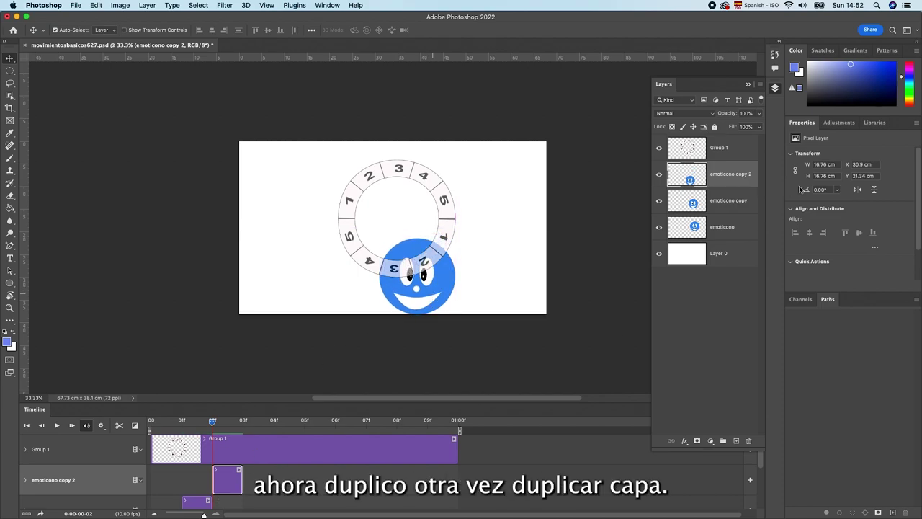
pyautogui.rightClick(749, 180)
# Step: Create emoticono copy 3 at frame 3 with its smiley over the ring's 4 segment
pyautogui.click(762, 134)
pyautogui.click(718, 228)
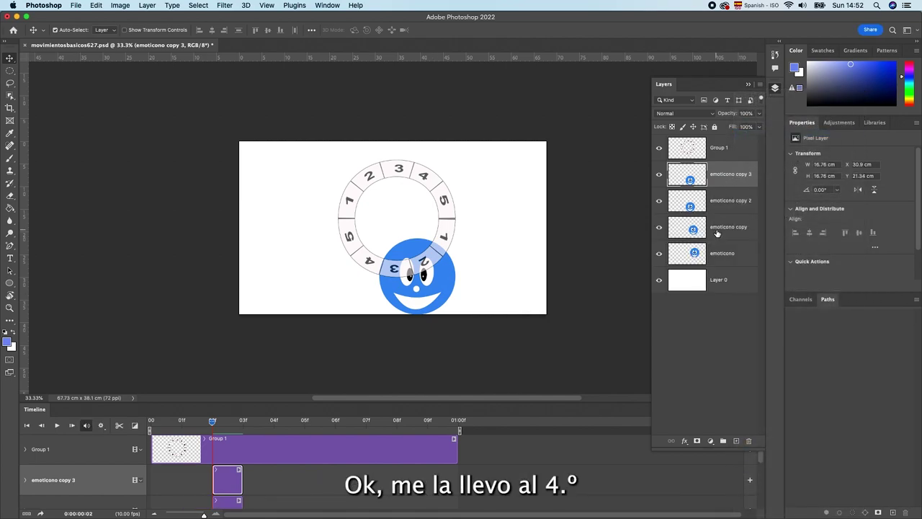
pyautogui.moveTo(245, 479); pyautogui.dragTo(275, 479)
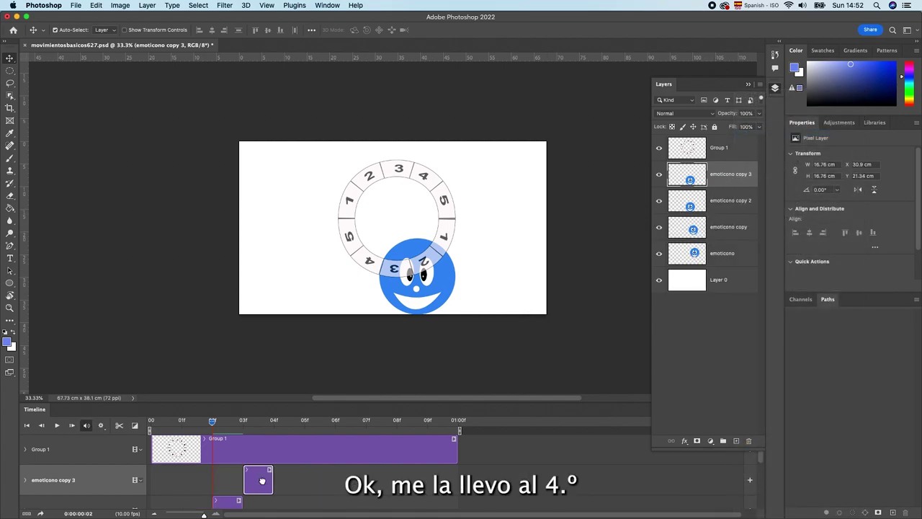
pyautogui.click(231, 421)
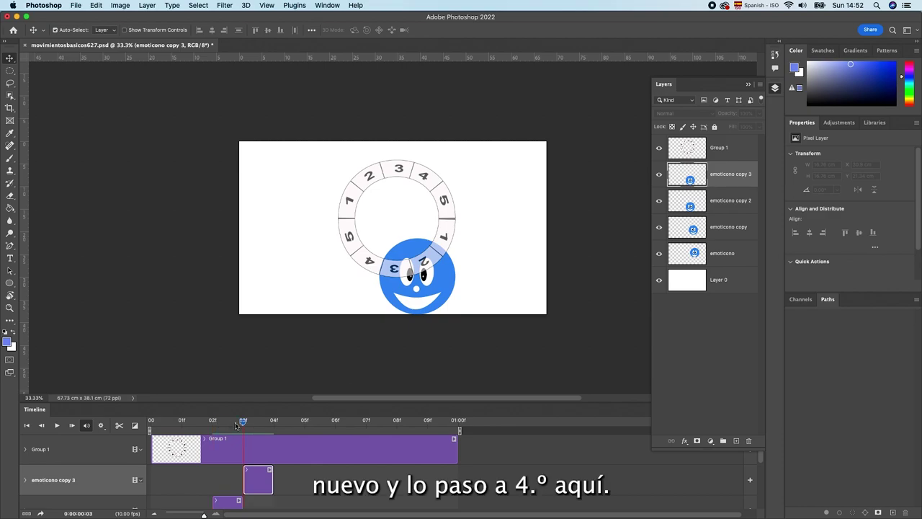
pyautogui.moveTo(421, 298); pyautogui.dragTo(381, 301)
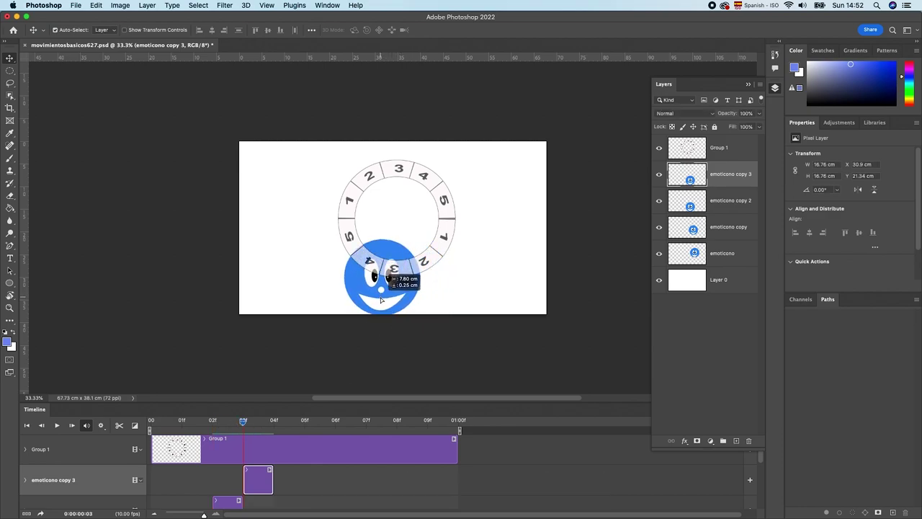
pyautogui.moveTo(381, 301); pyautogui.dragTo(380, 301)
# Step: Create emoticono copy 4 at frame 4 with its smiley up-left over the 5 segment
pyautogui.rightClick(749, 184)
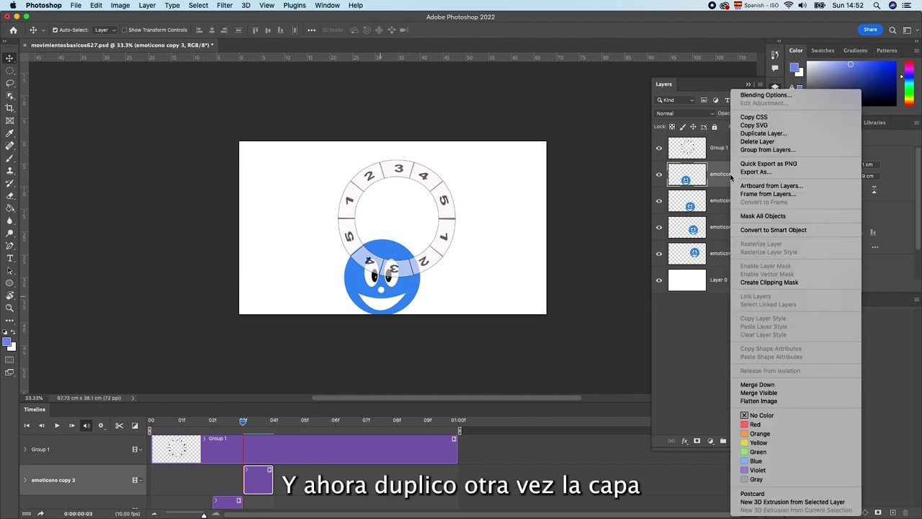
pyautogui.click(765, 134)
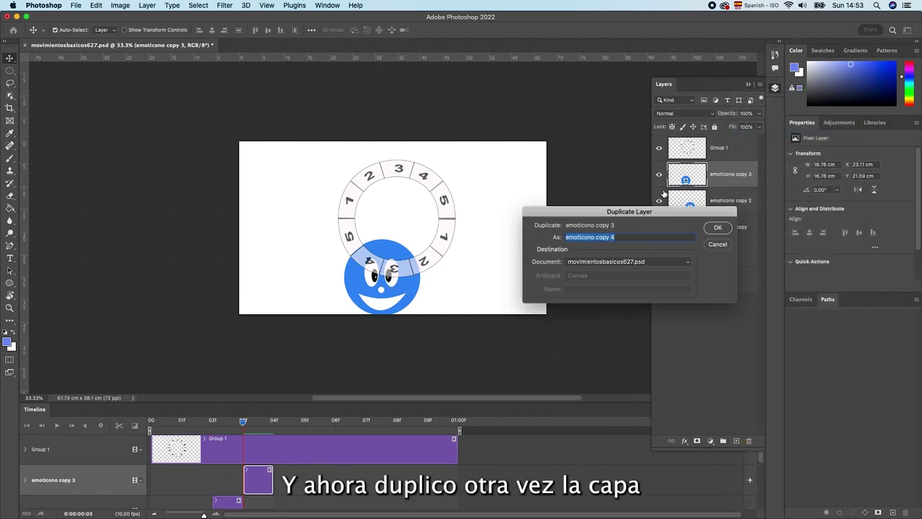
pyautogui.click(718, 229)
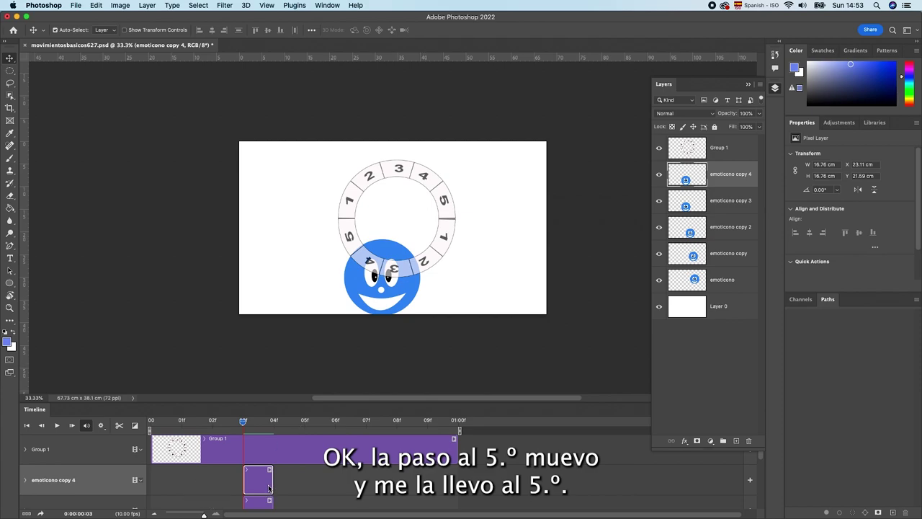
pyautogui.moveTo(268, 488); pyautogui.dragTo(300, 488)
pyautogui.moveTo(244, 425); pyautogui.dragTo(273, 421)
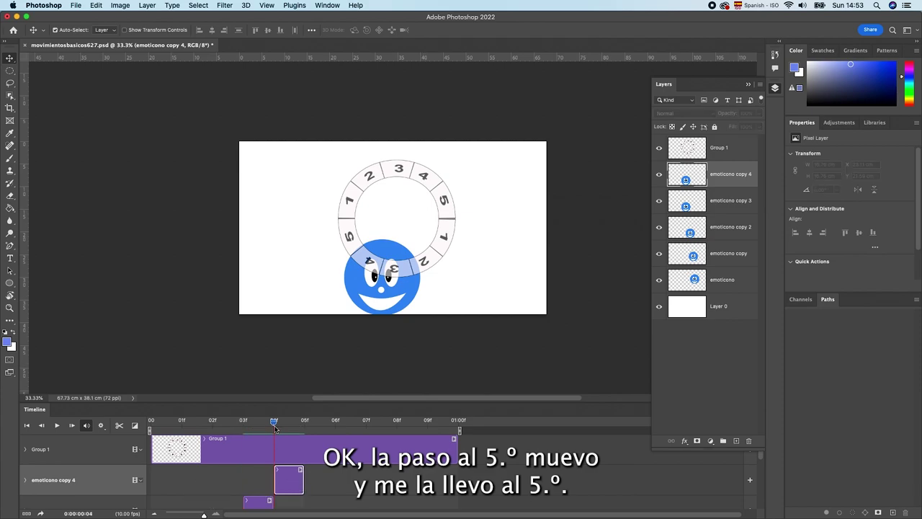
pyautogui.moveTo(364, 287)
pyautogui.mouseDown()
pyautogui.moveTo(344, 267)
pyautogui.moveTo(329, 268)
pyautogui.mouseUp()
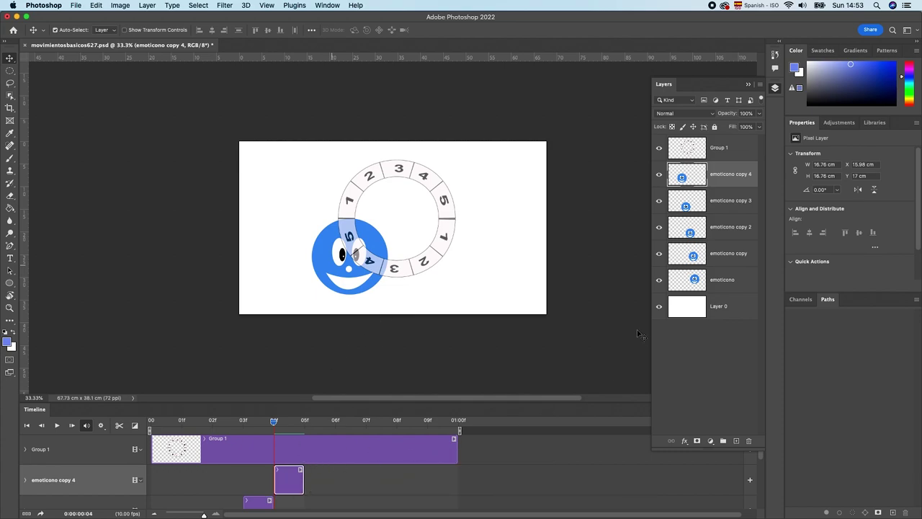
# Step: Create emoticono copies 5 and 6 at frames 5–6, moving the smiley over ring segments 1 and 2
pyautogui.rightClick(741, 184)
pyautogui.click(767, 55)
pyautogui.click(717, 229)
pyautogui.click(304, 425)
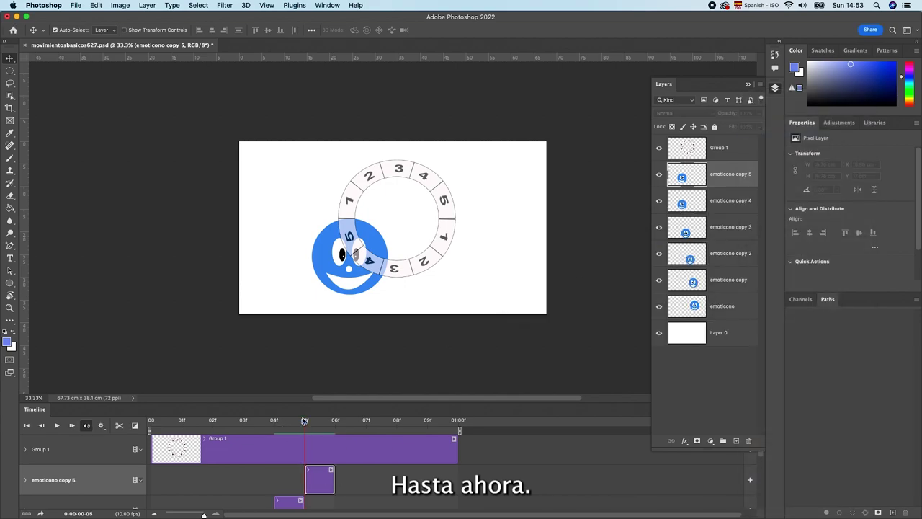
pyautogui.moveTo(349, 256); pyautogui.dragTo(337, 218)
pyautogui.rightClick(731, 181)
pyautogui.click(760, 129)
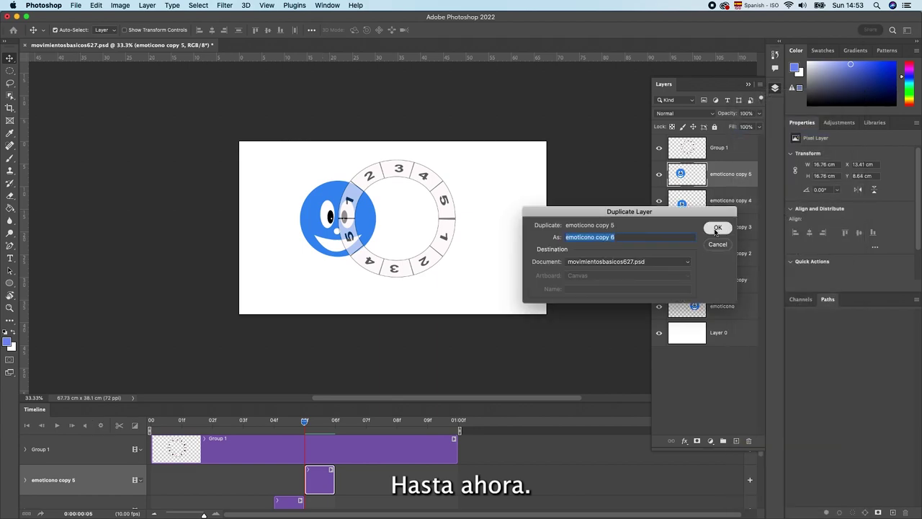
pyautogui.click(717, 228)
pyautogui.click(334, 422)
pyautogui.moveTo(339, 231); pyautogui.dragTo(351, 198)
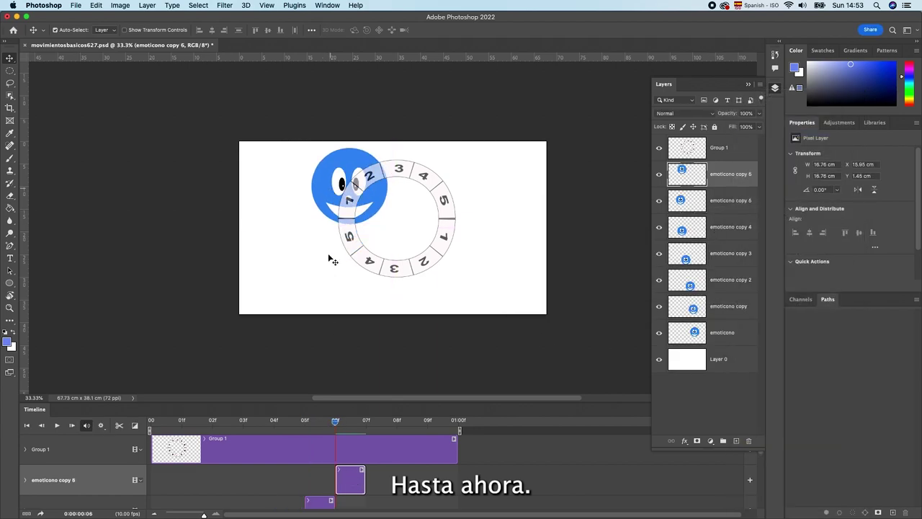
# Step: Create emoticono copies 7 and 8 at frames 7–8, moving the smiley over segments 3 and 4
pyautogui.rightClick(712, 178)
pyautogui.click(749, 134)
pyautogui.click(725, 229)
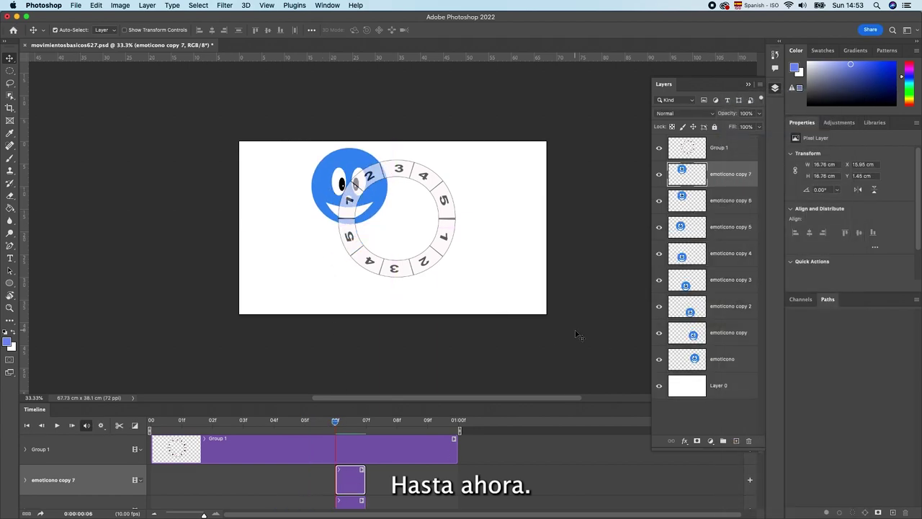
pyautogui.moveTo(355, 480); pyautogui.dragTo(385, 480)
pyautogui.click(366, 420)
pyautogui.moveTo(374, 160); pyautogui.dragTo(396, 147)
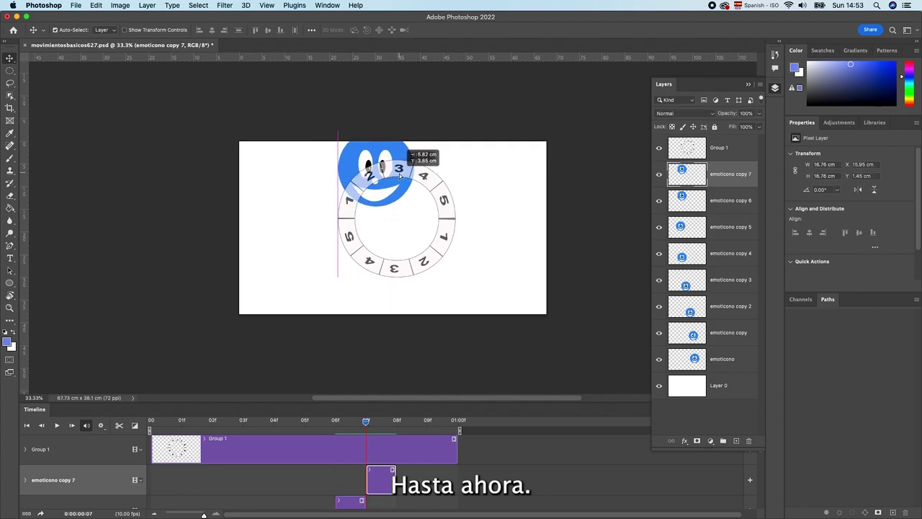
pyautogui.rightClick(733, 177)
pyautogui.click(749, 134)
pyautogui.press('Return')
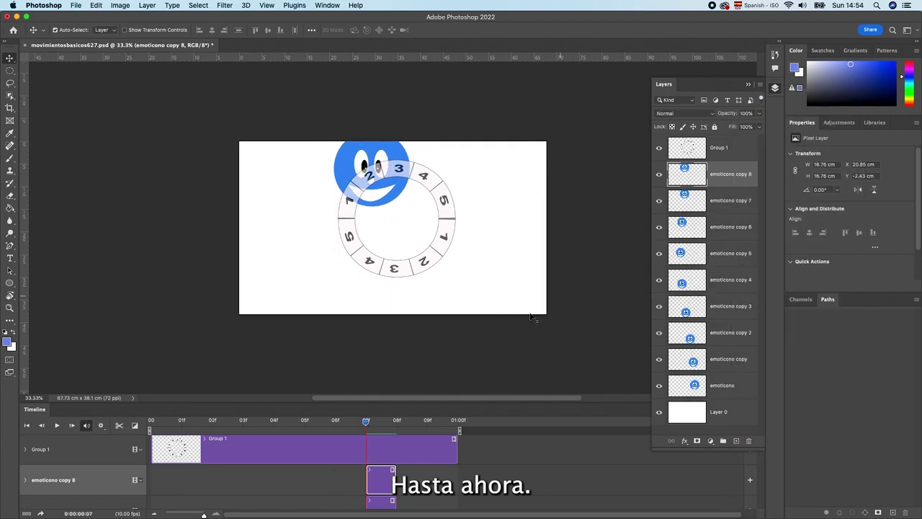
pyautogui.moveTo(382, 481); pyautogui.dragTo(412, 480)
pyautogui.click(396, 421)
pyautogui.moveTo(371, 155); pyautogui.dragTo(411, 150)
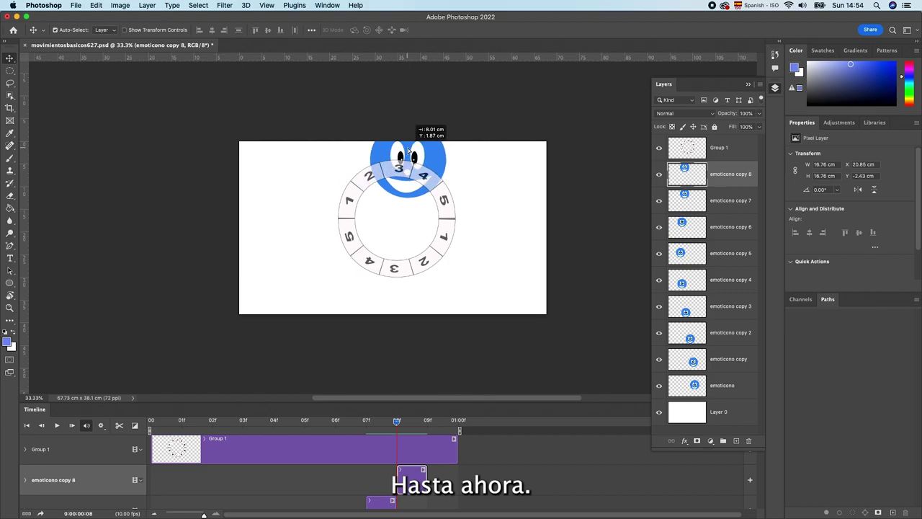
# Step: Create emoticono copy 9 at frame 9 at the ring's upper right, then scrub to check the spin
pyautogui.rightClick(742, 174)
pyautogui.click(771, 133)
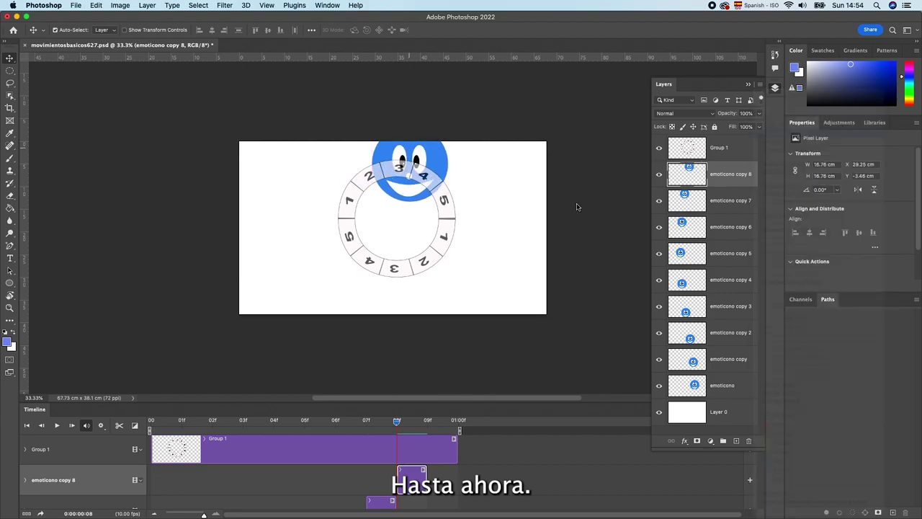
pyautogui.press('Return')
pyautogui.moveTo(412, 480); pyautogui.dragTo(442, 481)
pyautogui.click(427, 421)
pyautogui.moveTo(410, 173); pyautogui.dragTo(443, 186)
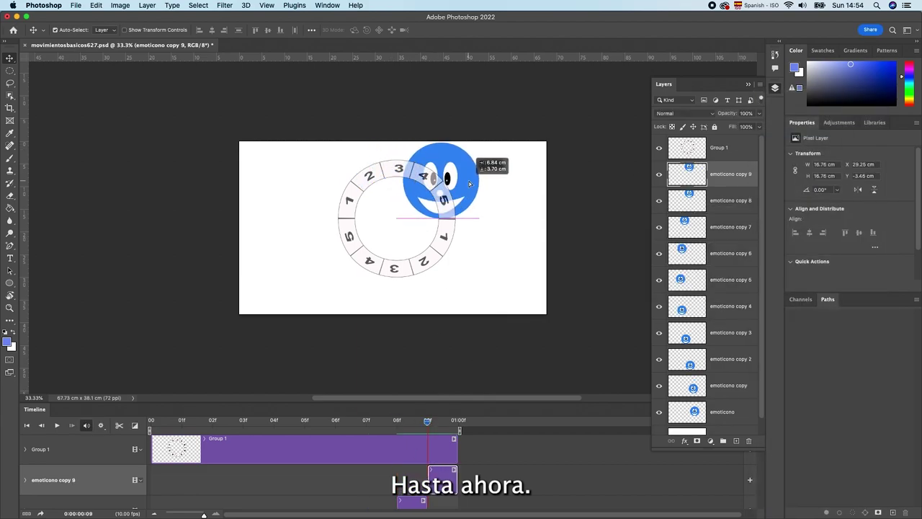
pyautogui.moveTo(429, 436)
pyautogui.mouseDown()
pyautogui.moveTo(311, 475)
pyautogui.moveTo(387, 493)
pyautogui.moveTo(442, 492)
pyautogui.mouseUp()
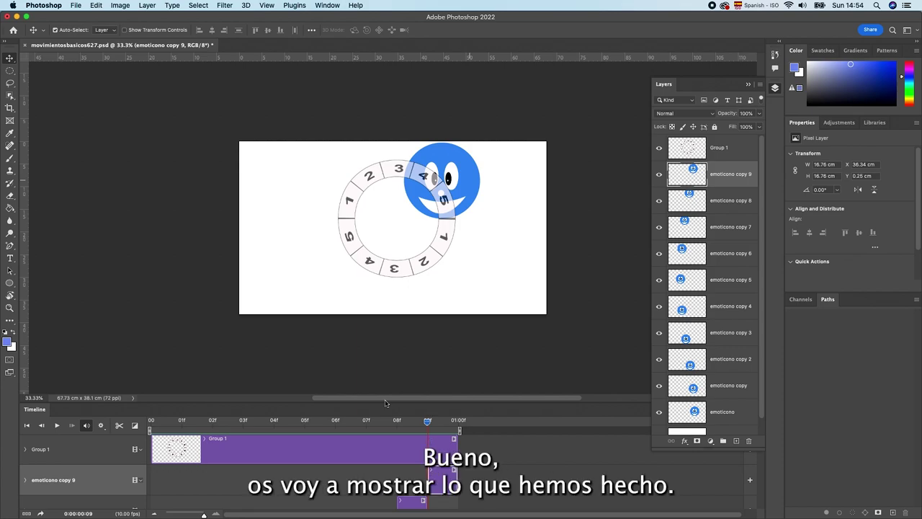
# Step: Play and stop the spin animation, then hide the Group 1 ring
pyautogui.click(57, 425)
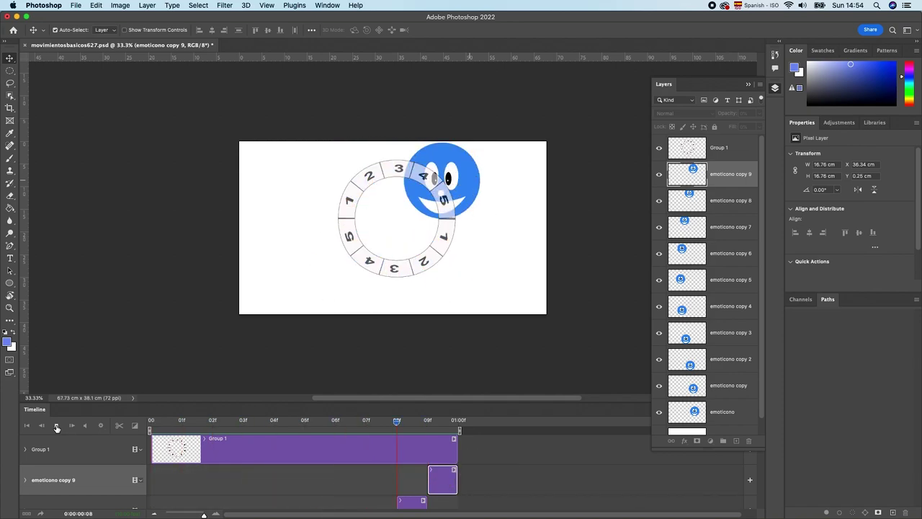
pyautogui.click(56, 426)
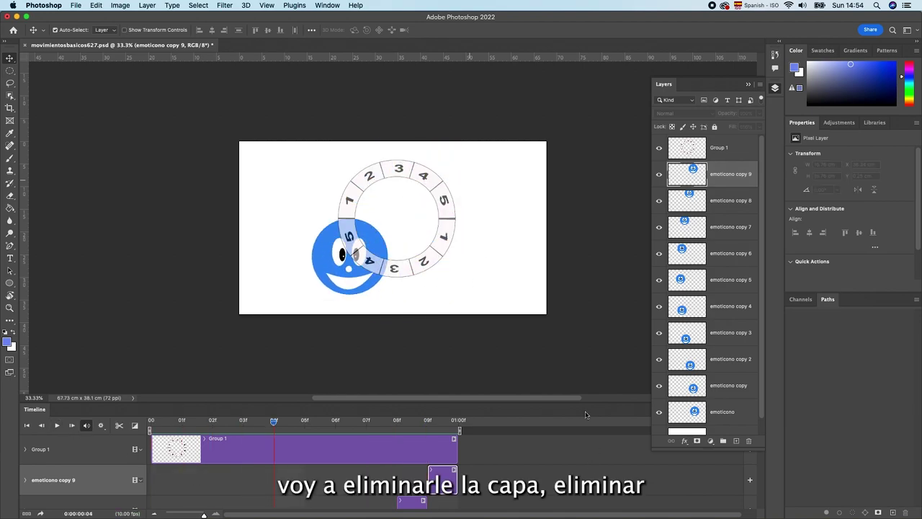
pyautogui.click(658, 148)
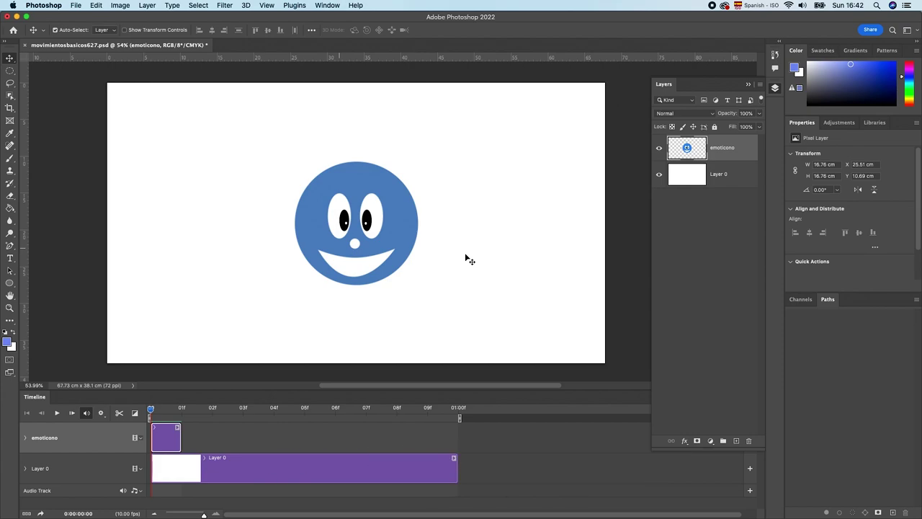
pyautogui.scroll(1, 402, 219)
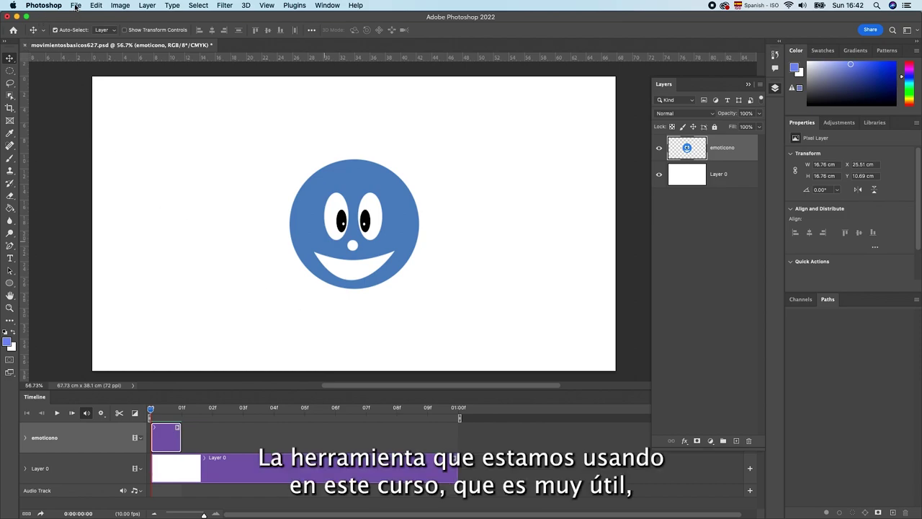
# Step: Place medio segundo.png from the REGLAS DE FOTOGRAMAS folder as an embedded layer
pyautogui.click(76, 6)
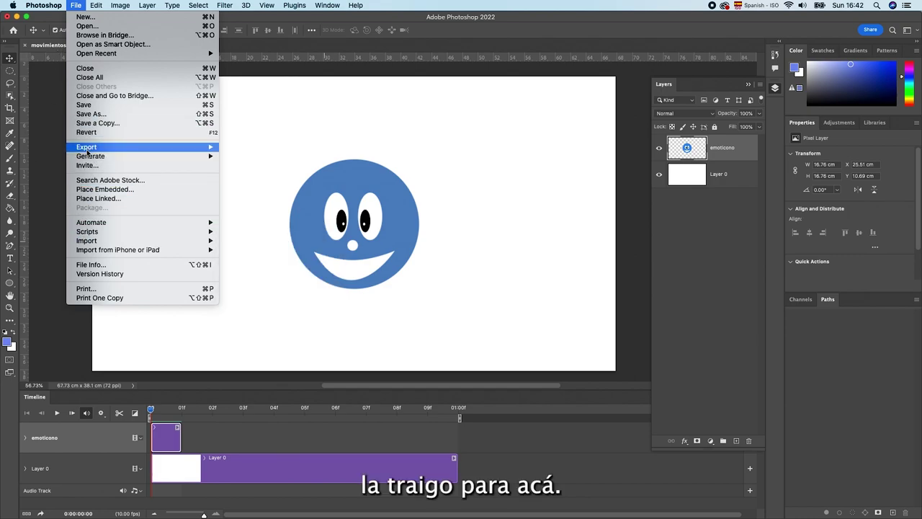
pyautogui.click(87, 191)
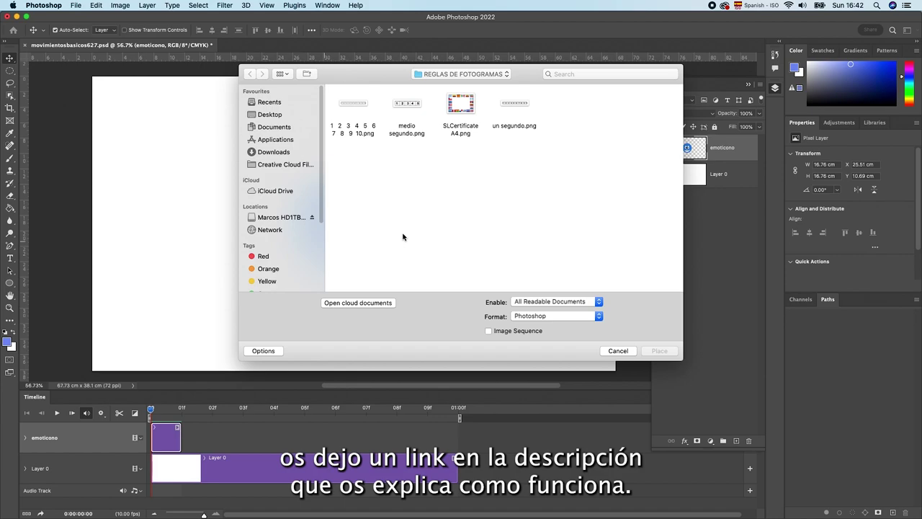
pyautogui.click(407, 105)
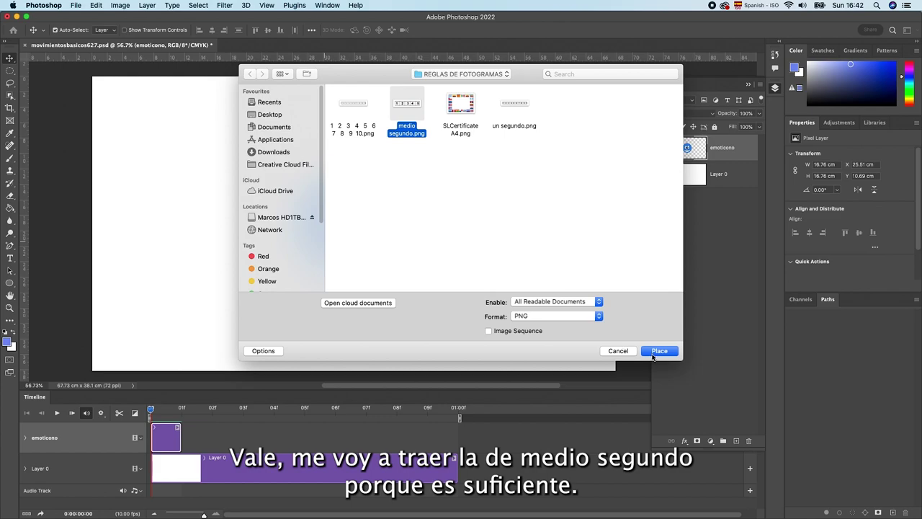
pyautogui.click(660, 352)
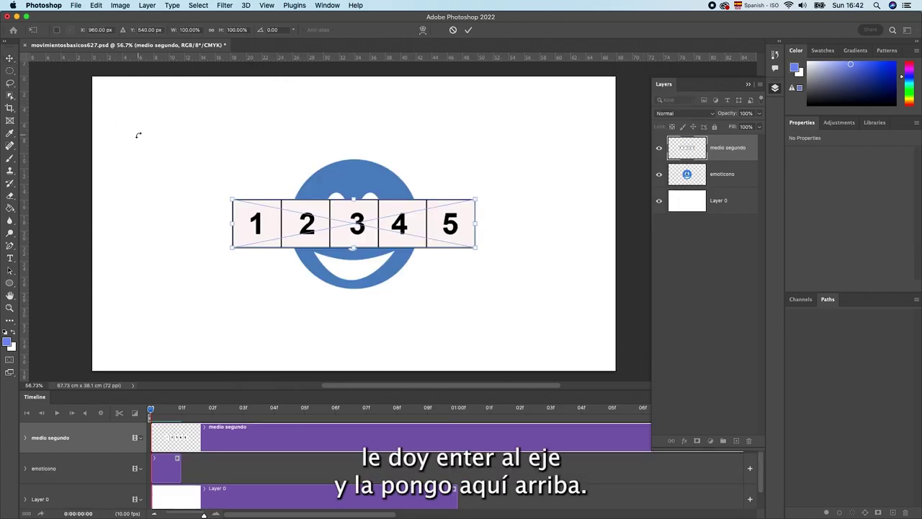
# Step: Scale the 1–5 strip to the face's width, about 16.86 × 3.46 cm, and set it just above the face
pyautogui.press('Return')
pyautogui.moveTo(363, 241); pyautogui.dragTo(365, 158)
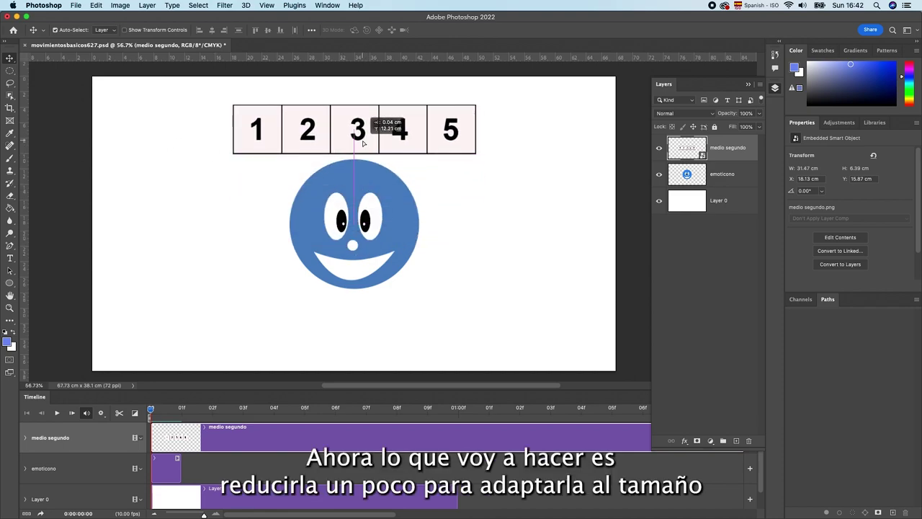
pyautogui.moveTo(366, 158); pyautogui.dragTo(364, 143)
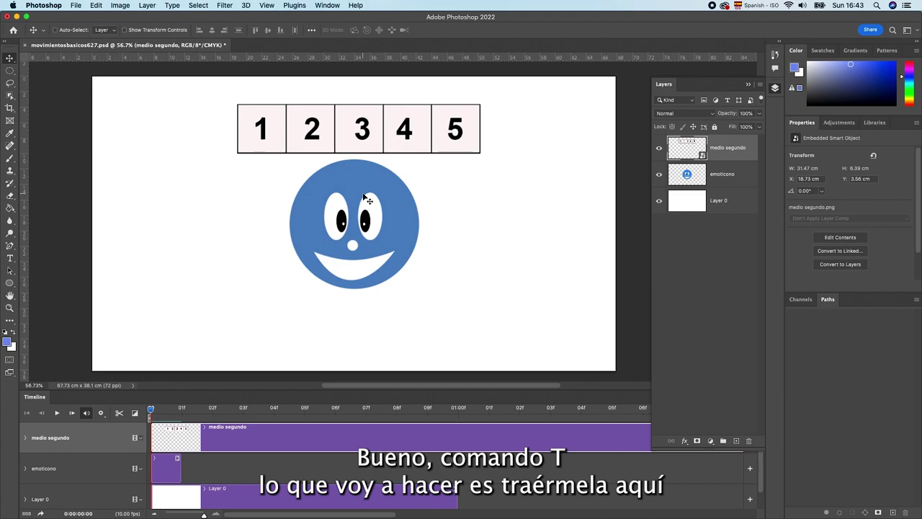
pyautogui.press('cmd+t')
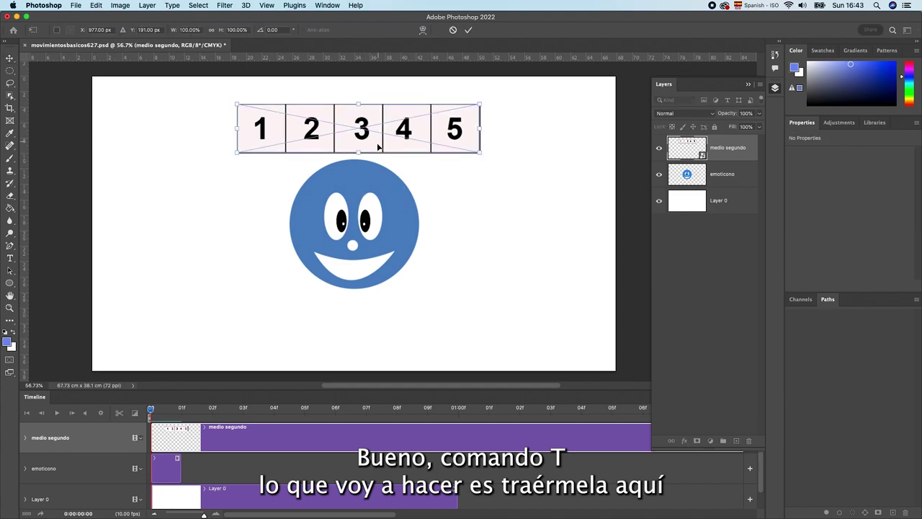
pyautogui.moveTo(375, 145); pyautogui.dragTo(372, 239)
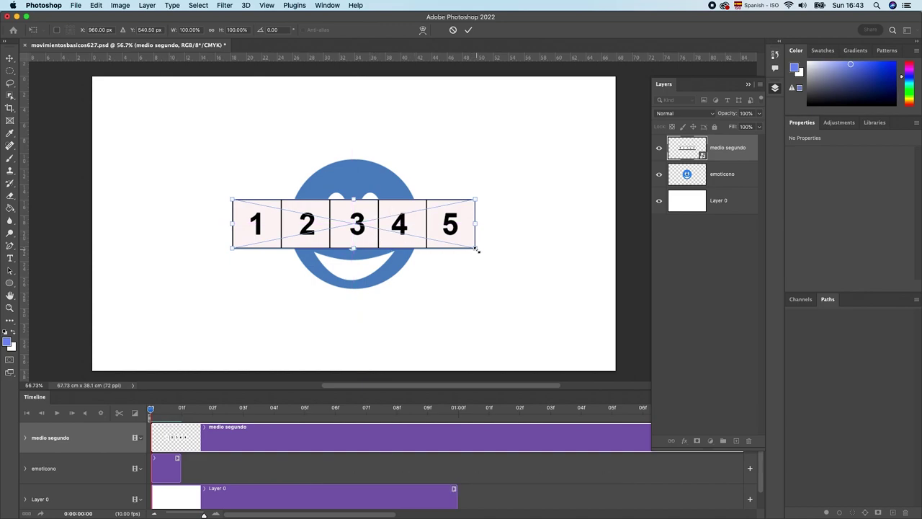
pyautogui.moveTo(475, 248)
pyautogui.mouseDown()
pyautogui.moveTo(342, 231)
pyautogui.moveTo(373, 236)
pyautogui.moveTo(369, 228)
pyautogui.mouseUp()
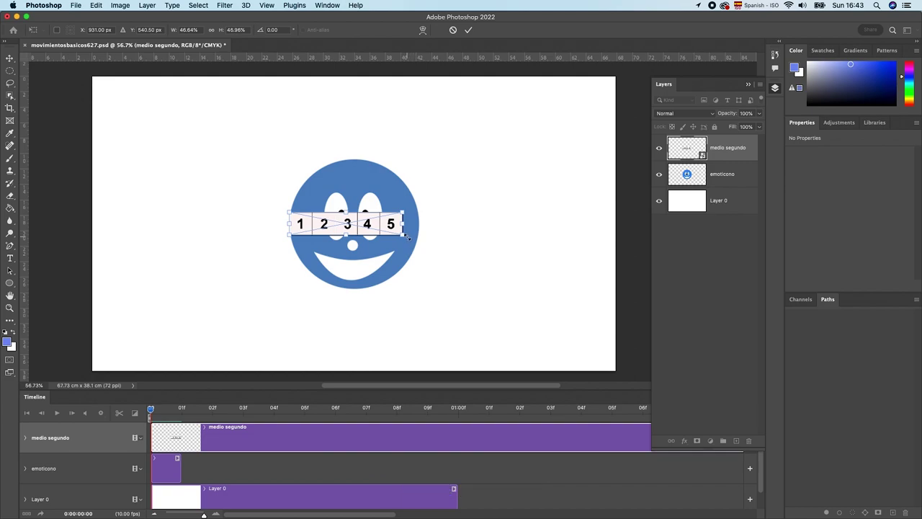
pyautogui.moveTo(403, 234); pyautogui.dragTo(420, 249)
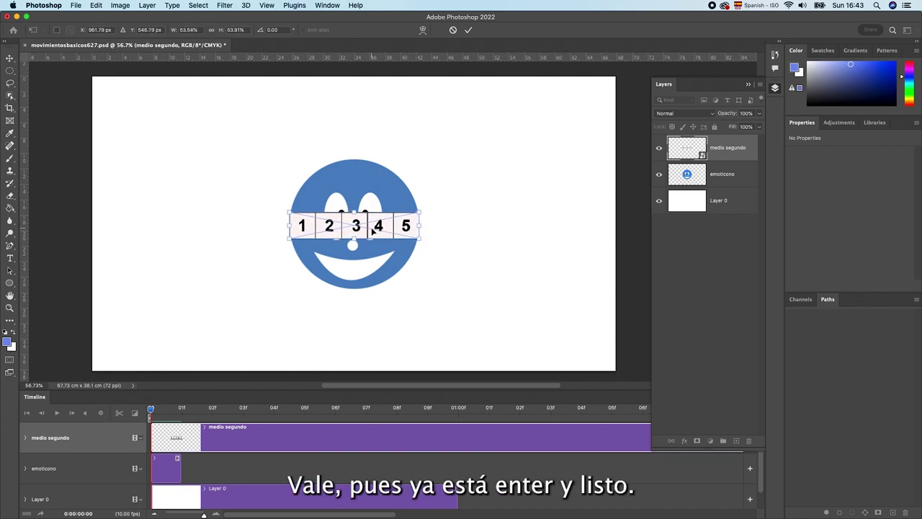
pyautogui.press('Return')
pyautogui.moveTo(352, 226); pyautogui.dragTo(356, 140)
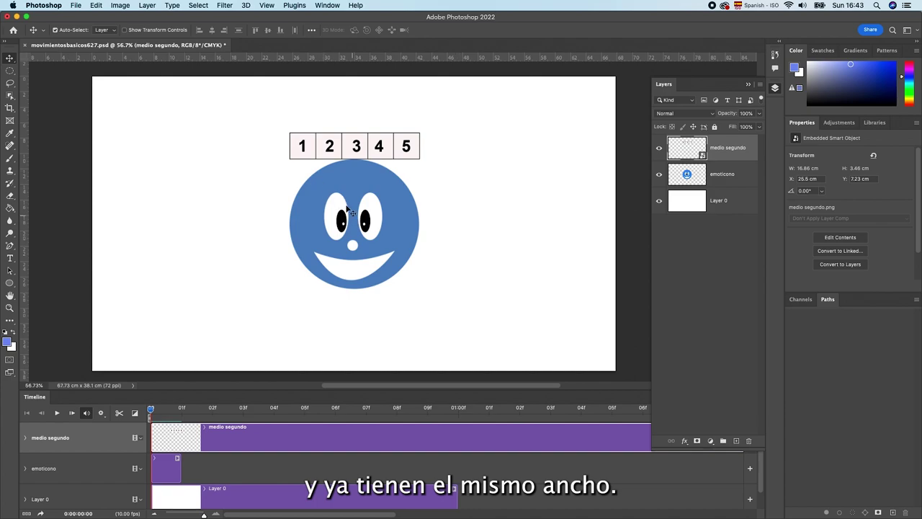
# Step: Zoom in and add a vertical guide at the right end of the 1–5 strip
pyautogui.scroll(1, 337, 197)
pyautogui.scroll(3, 329, 148)
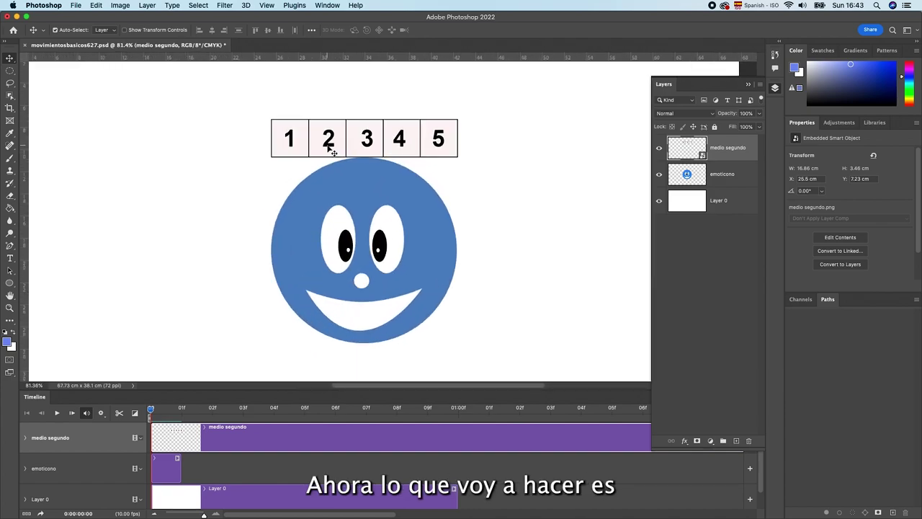
pyautogui.scroll(1, 330, 148)
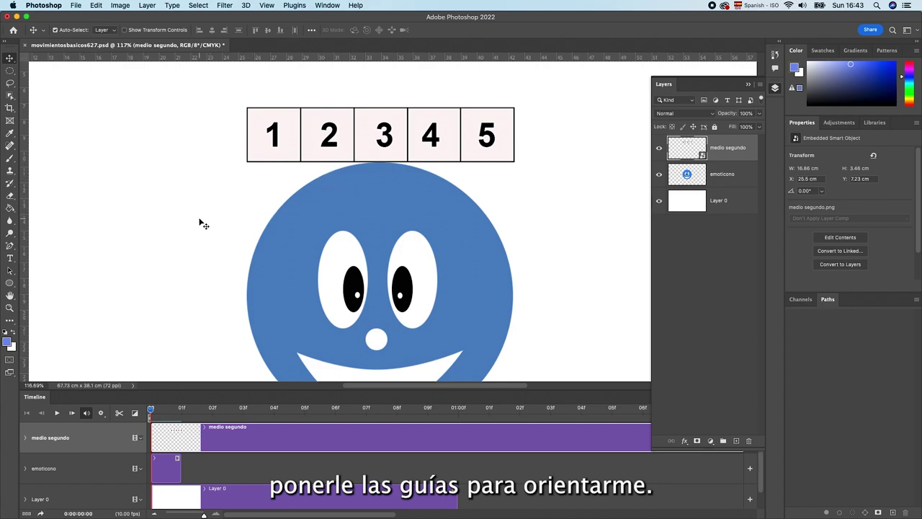
pyautogui.moveTo(26, 226); pyautogui.dragTo(513, 240)
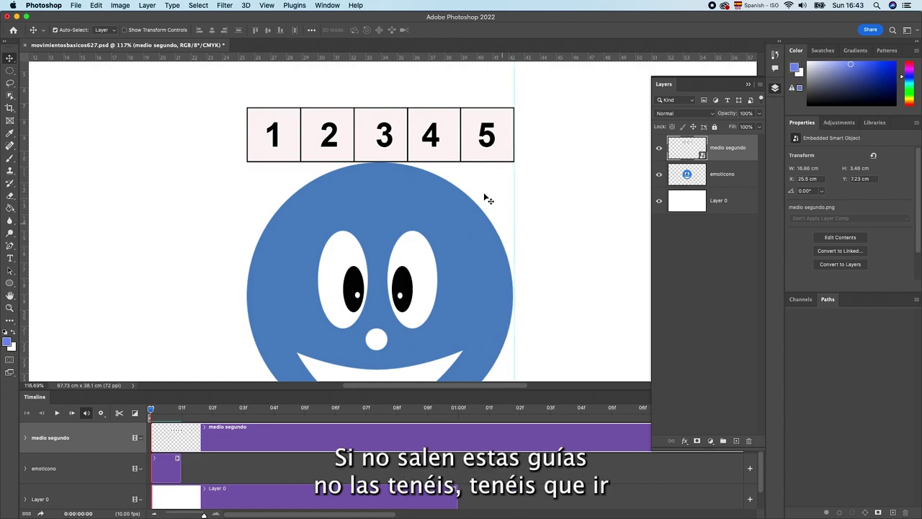
pyautogui.click(268, 6)
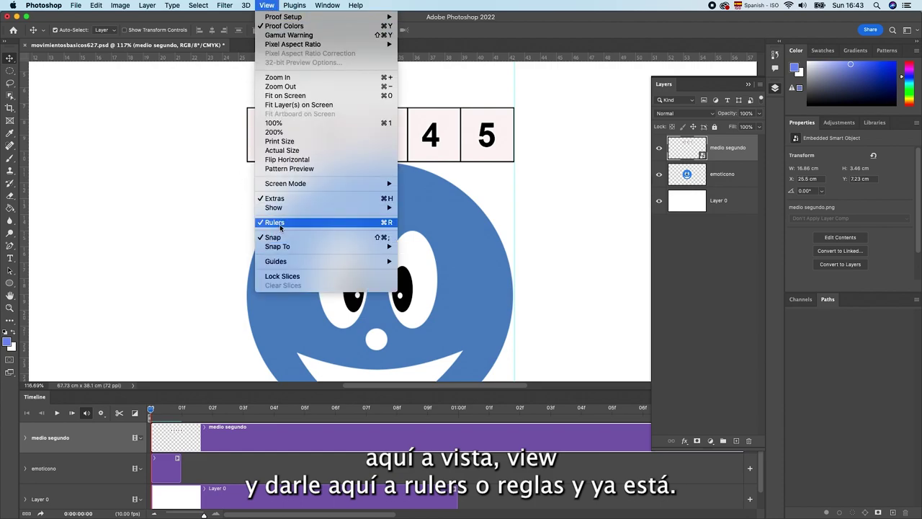
pyautogui.click(267, 6)
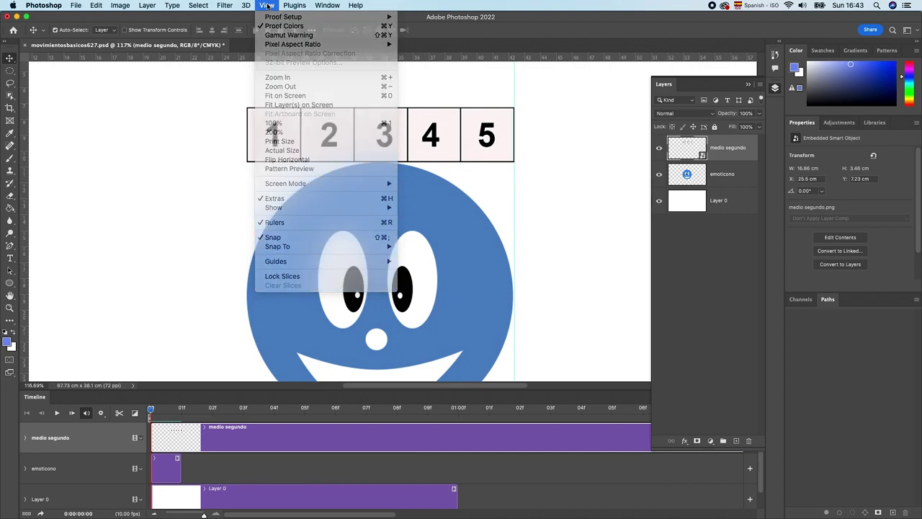
# Step: Add vertical guides at the 4–5, 3–4, 2–3 and 1–2 box borders and the strip's left edge
pyautogui.scroll(2, 492, 121)
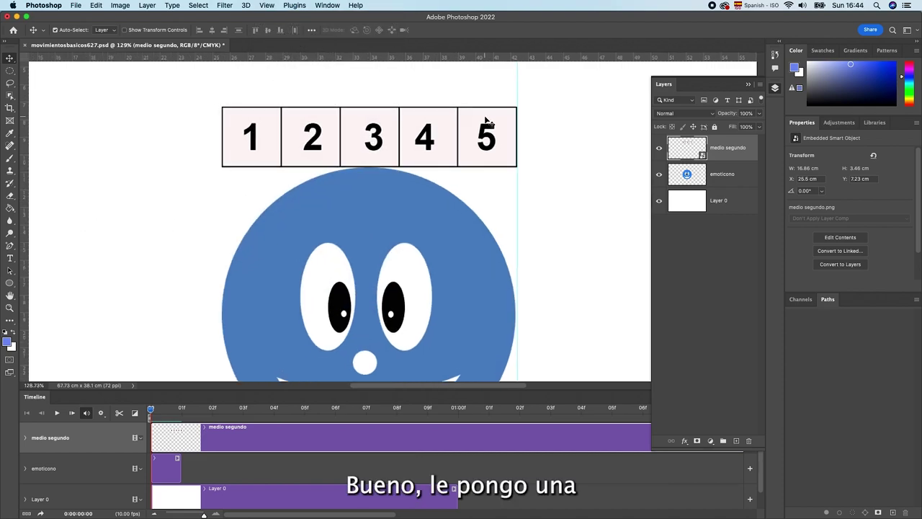
pyautogui.scroll(2, 490, 122)
pyautogui.scroll(-1, 485, 123)
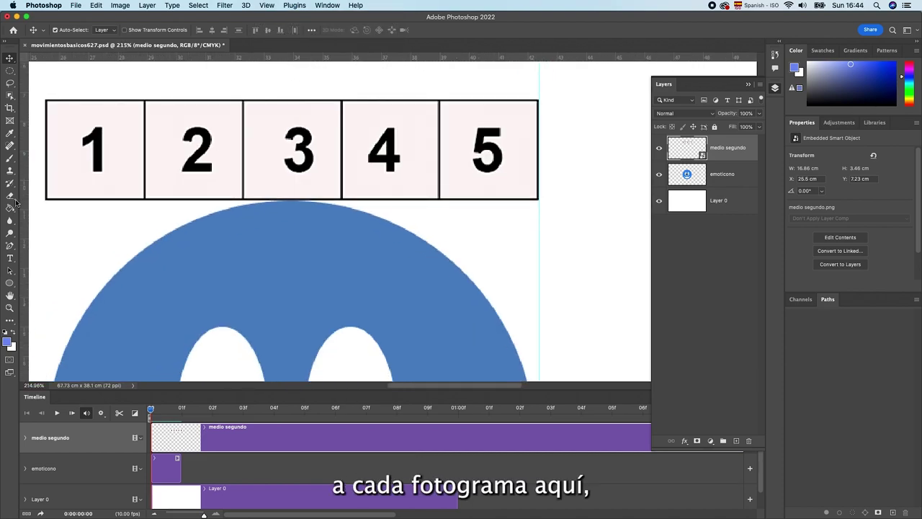
pyautogui.moveTo(26, 204); pyautogui.dragTo(439, 233)
pyautogui.moveTo(26, 242); pyautogui.dragTo(342, 226)
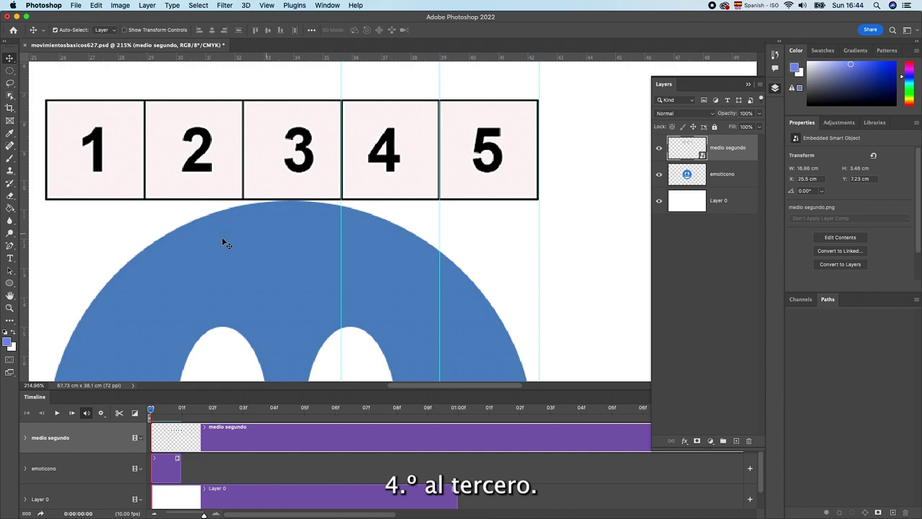
pyautogui.moveTo(25, 248); pyautogui.dragTo(240, 234)
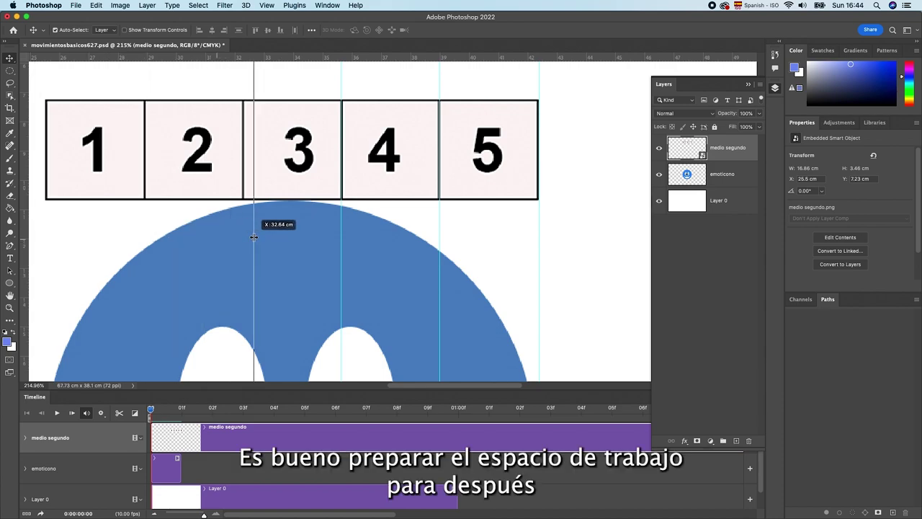
pyautogui.moveTo(240, 234); pyautogui.dragTo(244, 234)
pyautogui.moveTo(24, 258); pyautogui.dragTo(145, 243)
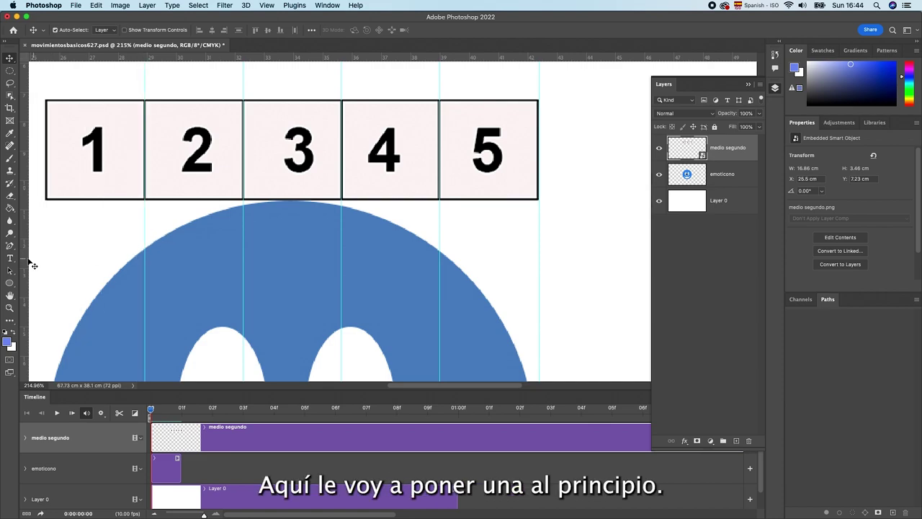
pyautogui.moveTo(28, 258); pyautogui.dragTo(46, 253)
# Step: Zoom back out to bring the whole canvas into view
pyautogui.scroll(-5, 113, 284)
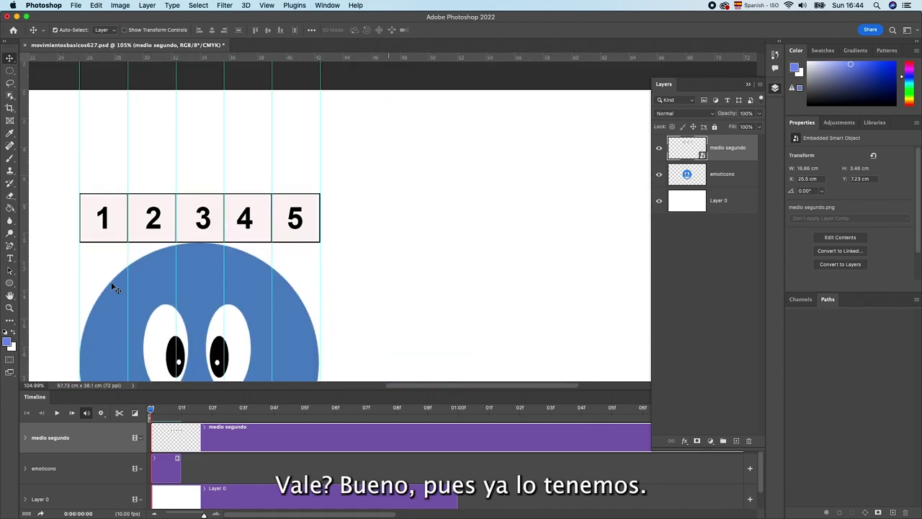
pyautogui.scroll(-2, 112, 287)
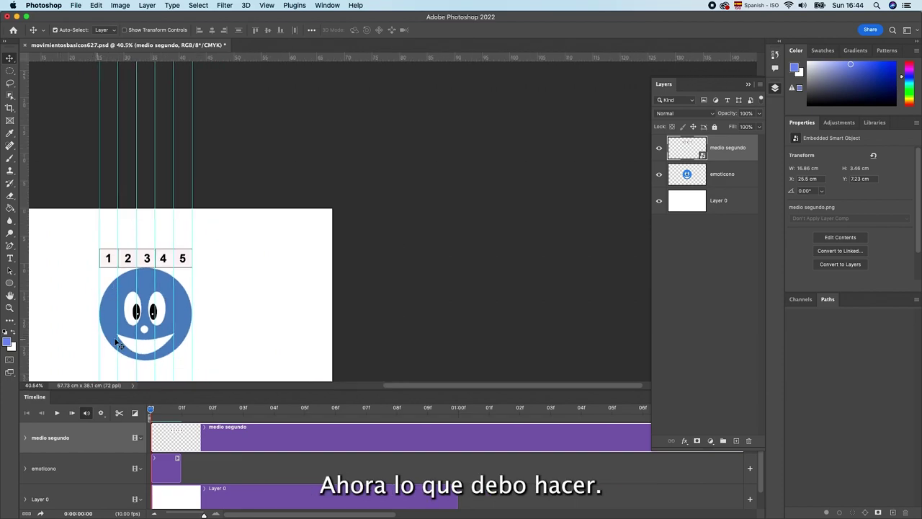
pyautogui.moveTo(114, 333)
pyautogui.mouseDown()
pyautogui.moveTo(314, 246)
pyautogui.moveTo(320, 256)
pyautogui.mouseUp()
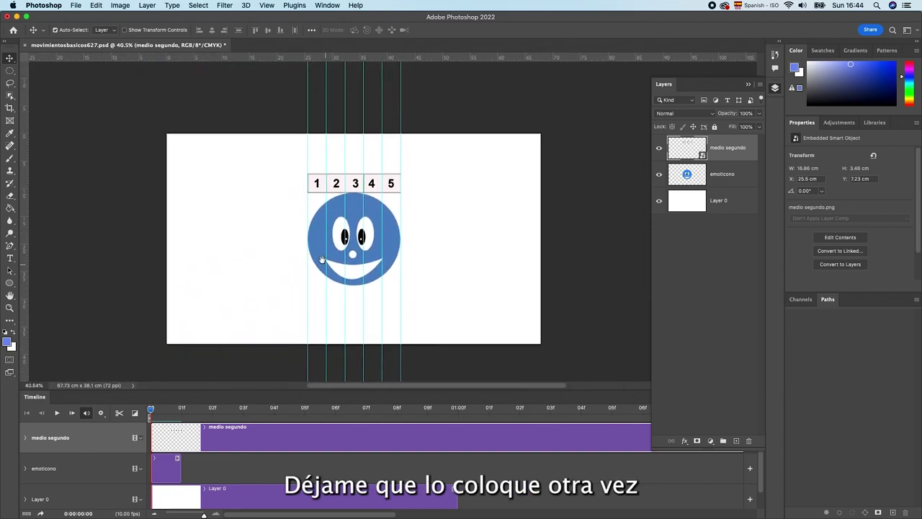
pyautogui.scroll(1, 333, 252)
pyautogui.scroll(2, 375, 237)
pyautogui.scroll(1, 376, 237)
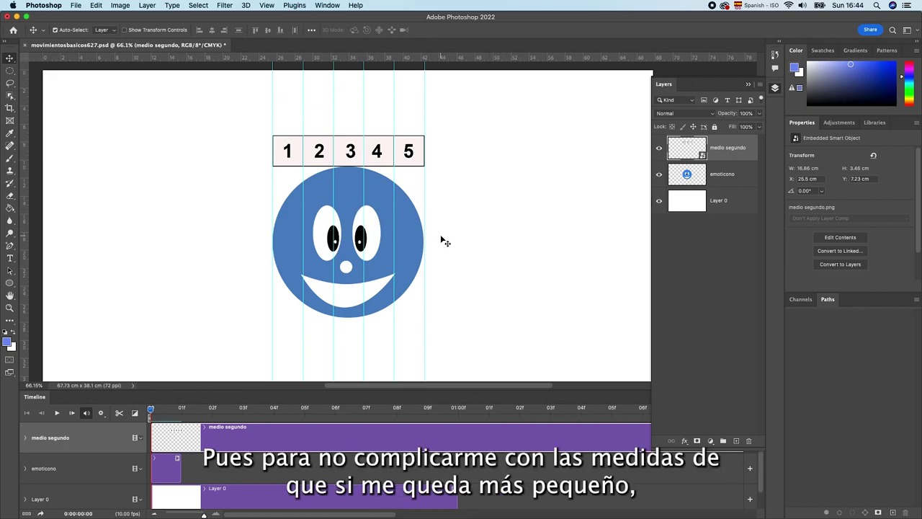
# Step: Duplicate the emoticono layer and move the copy right of the original, to X 44.7 cm
pyautogui.click(748, 175)
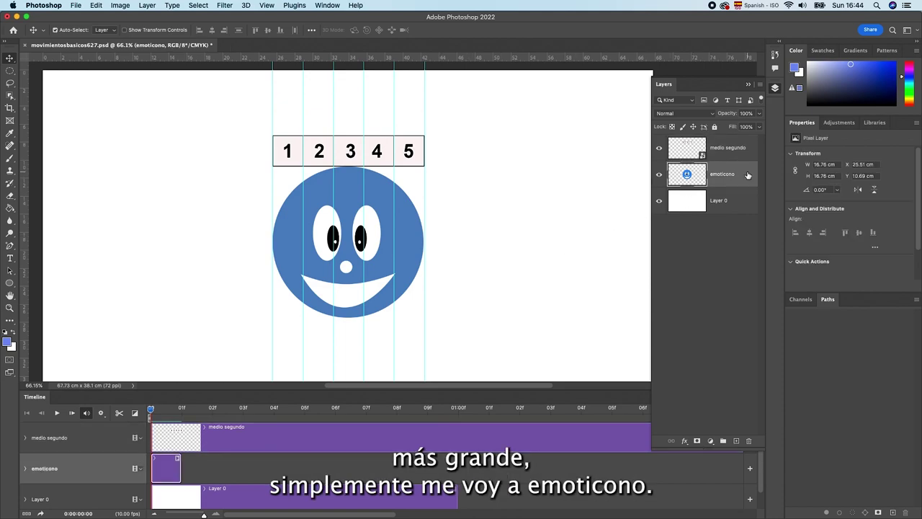
pyautogui.rightClick(747, 175)
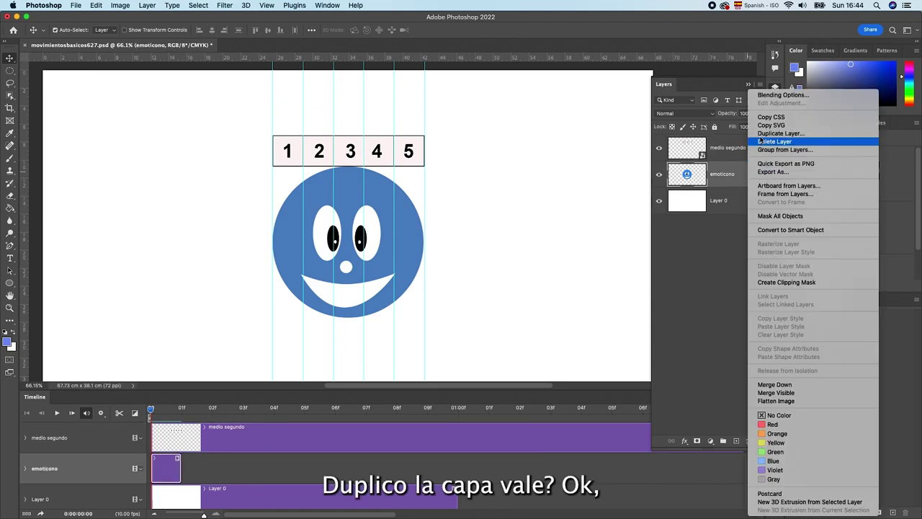
pyautogui.click(780, 133)
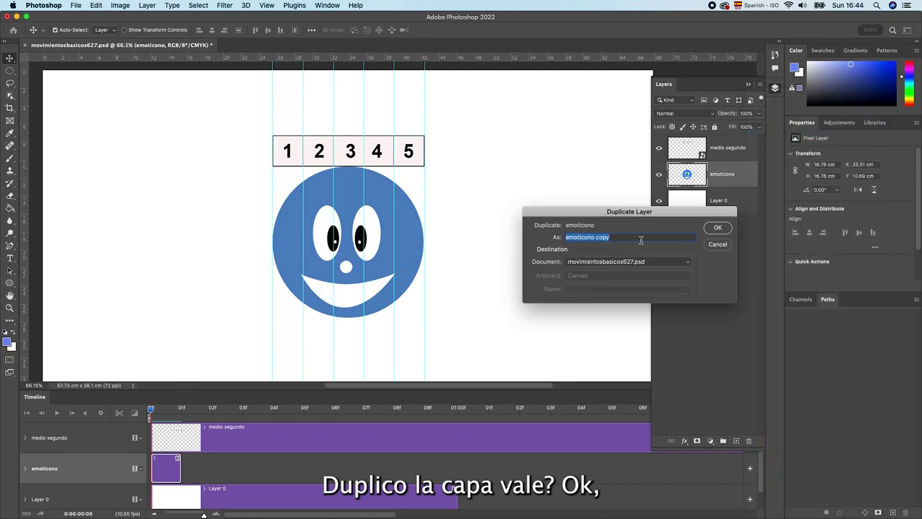
pyautogui.click(718, 229)
pyautogui.moveTo(408, 249)
pyautogui.mouseDown()
pyautogui.moveTo(540, 257)
pyautogui.moveTo(584, 209)
pyautogui.moveTo(578, 249)
pyautogui.mouseUp()
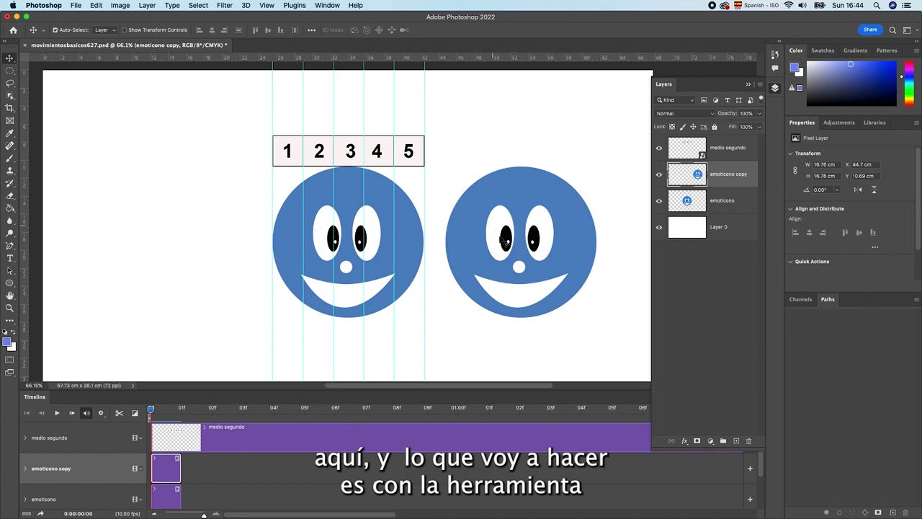
pyautogui.scroll(2, 502, 240)
pyautogui.scroll(2, 502, 240)
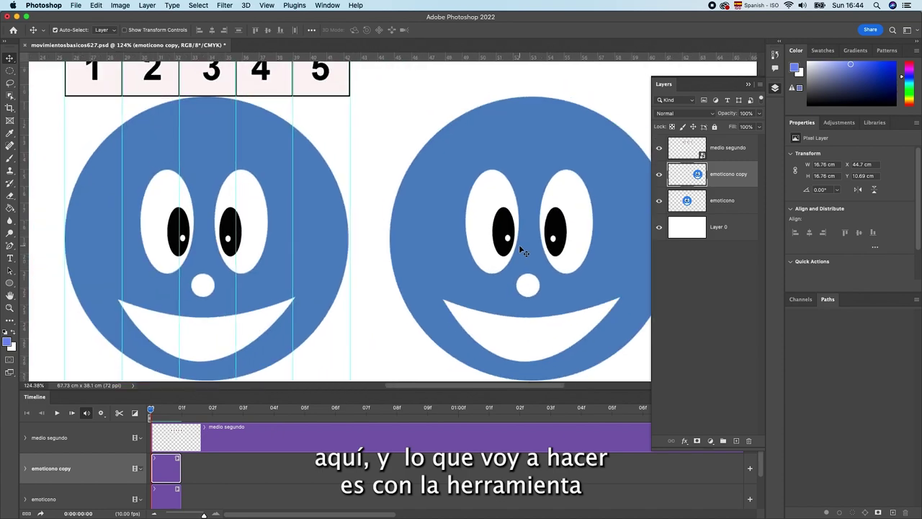
pyautogui.scroll(-1, 520, 248)
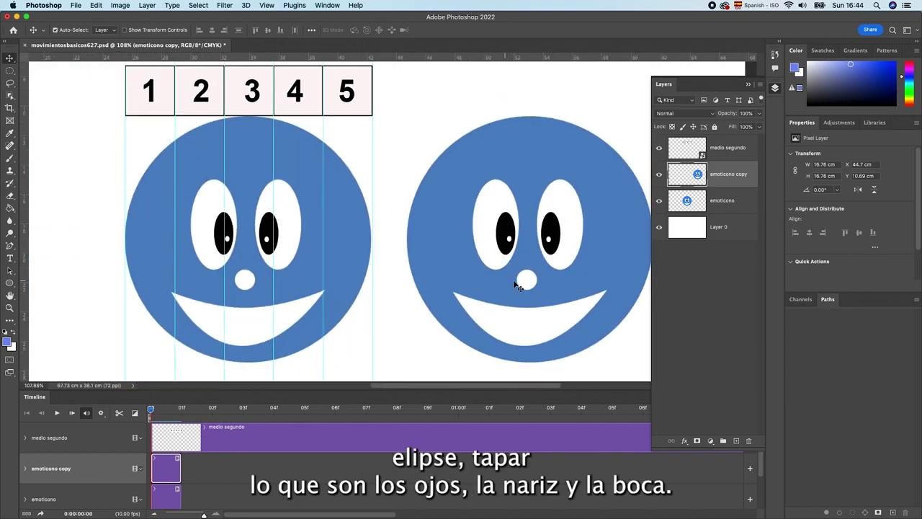
# Step: Draw a blue ellipse of about 12.81 × 13.09 cm covering the copied face and its highlight
pyautogui.click(11, 283)
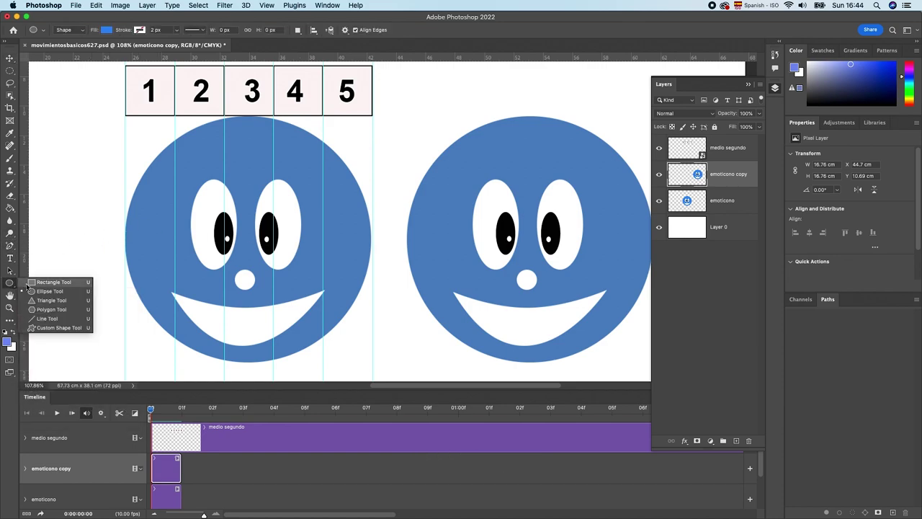
pyautogui.click(40, 291)
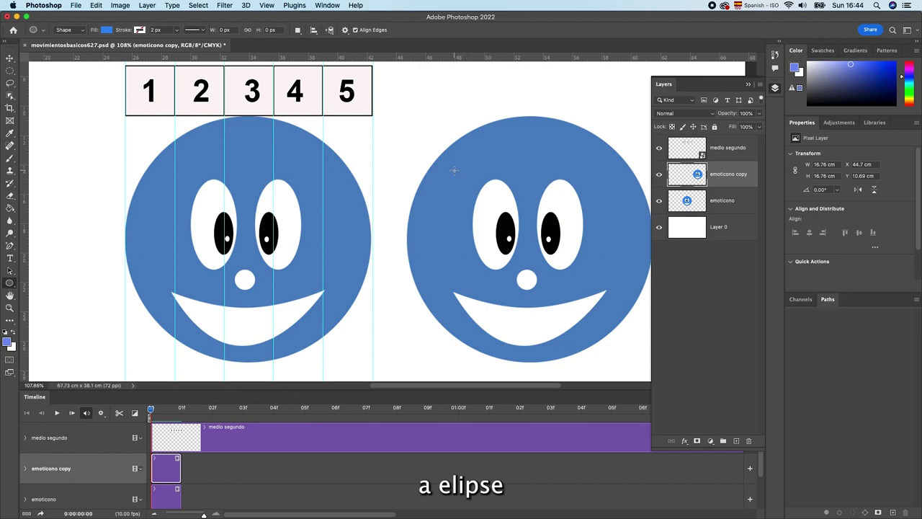
pyautogui.moveTo(448, 171)
pyautogui.mouseDown()
pyautogui.moveTo(592, 262)
pyautogui.moveTo(621, 351)
pyautogui.moveTo(634, 359)
pyautogui.mouseUp()
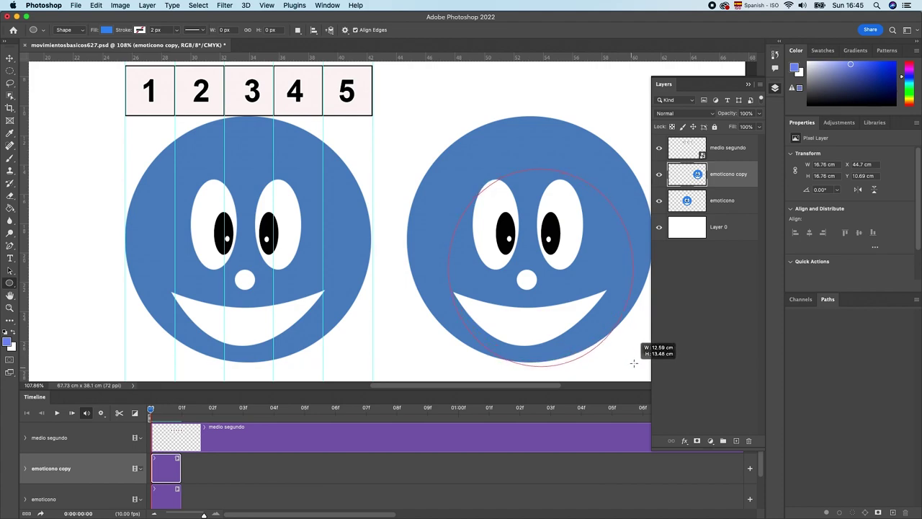
pyautogui.moveTo(633, 359); pyautogui.dragTo(636, 360)
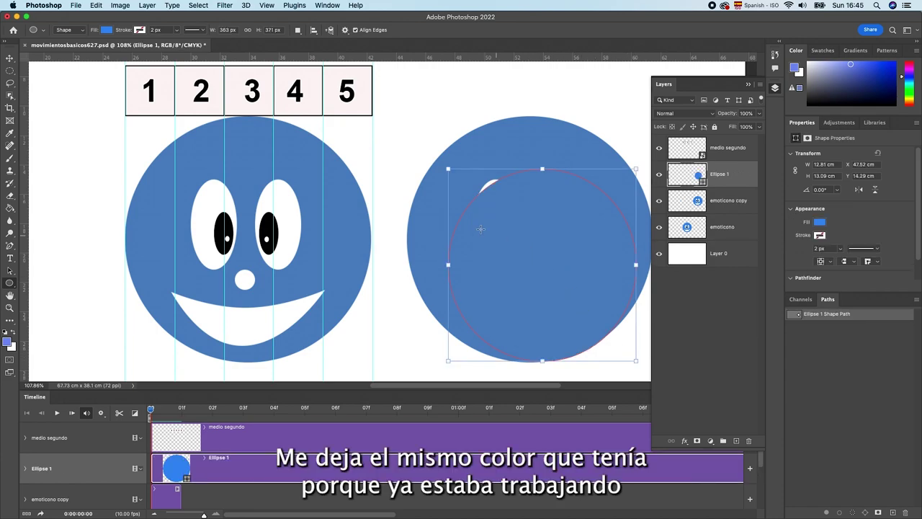
pyautogui.click(9, 57)
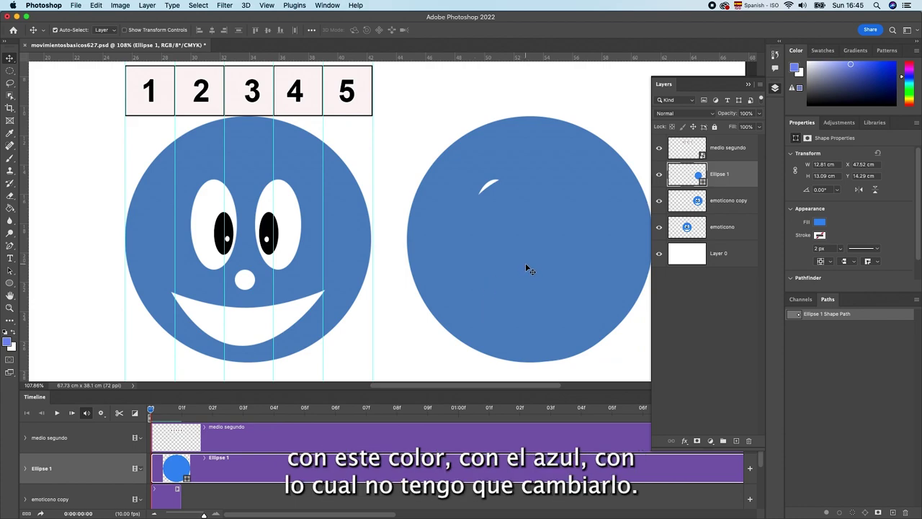
pyautogui.moveTo(535, 252); pyautogui.dragTo(522, 243)
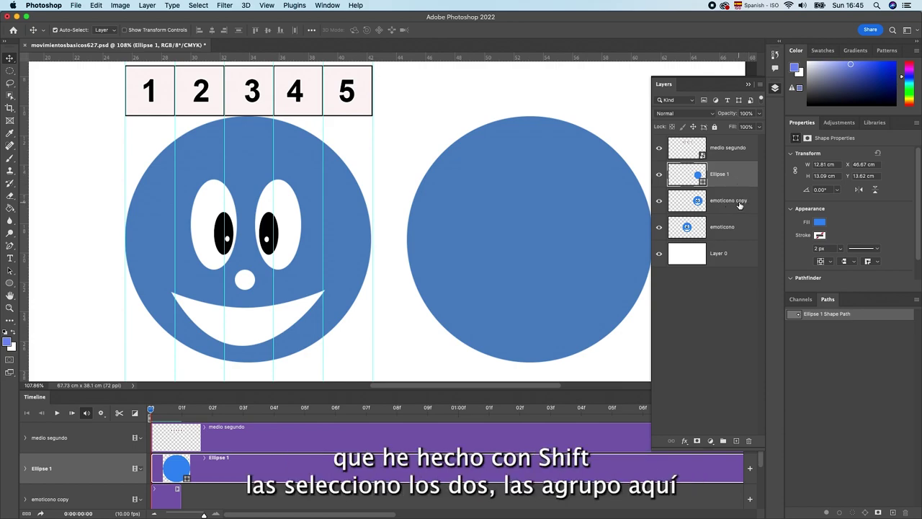
# Step: Group Ellipse 1 with emoticono copy and merge the group into one Group 1 layer
pyautogui.keyDown('shift'); pyautogui.click(749, 206); pyautogui.keyUp('shift')
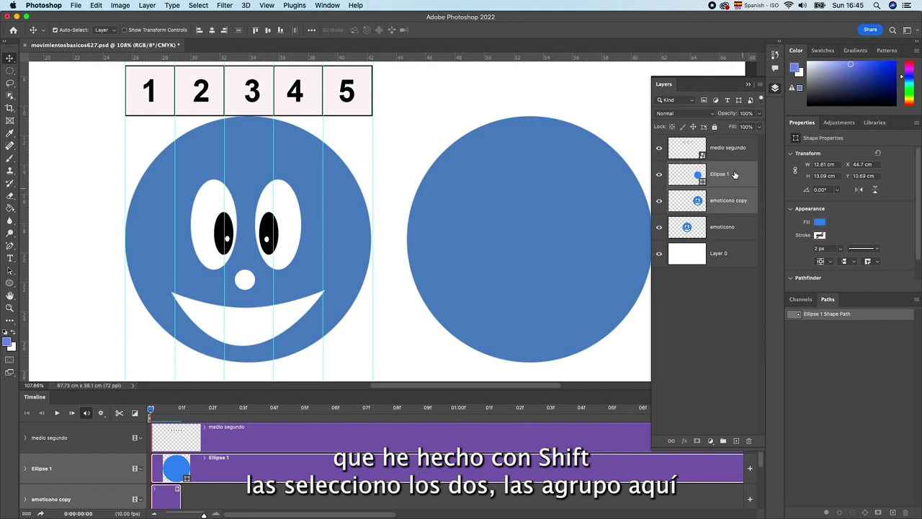
pyautogui.click(724, 441)
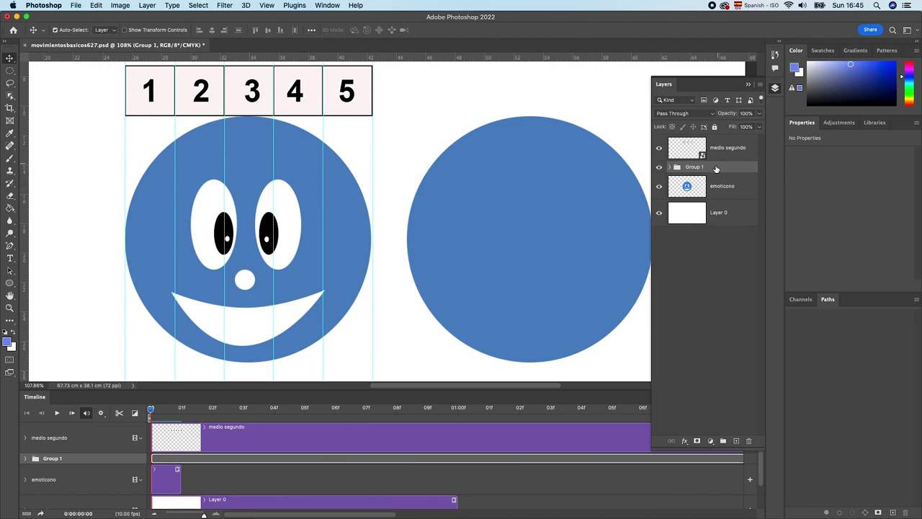
pyautogui.rightClick(716, 168)
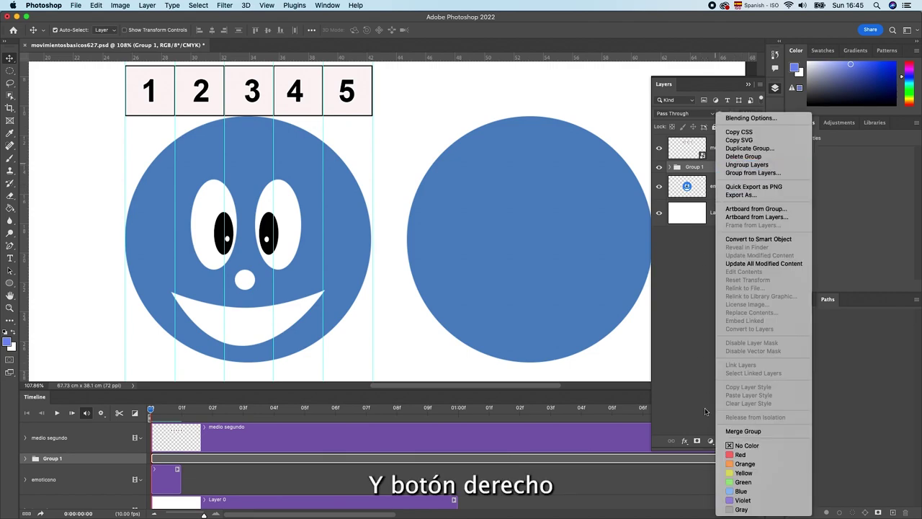
pyautogui.click(730, 430)
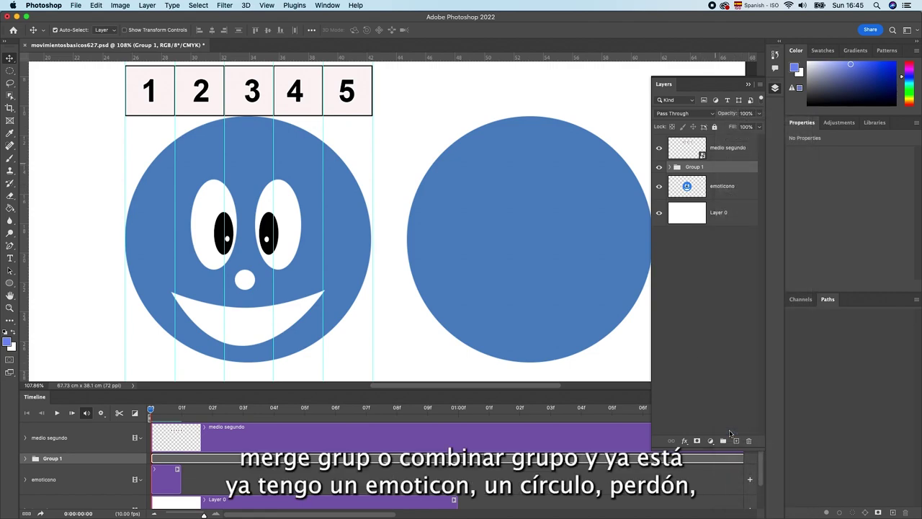
# Step: Move the Group 1 circle over the original face at X 25.61 cm and hide it
pyautogui.moveTo(576, 253)
pyautogui.mouseDown()
pyautogui.moveTo(507, 263)
pyautogui.moveTo(554, 252)
pyautogui.mouseUp()
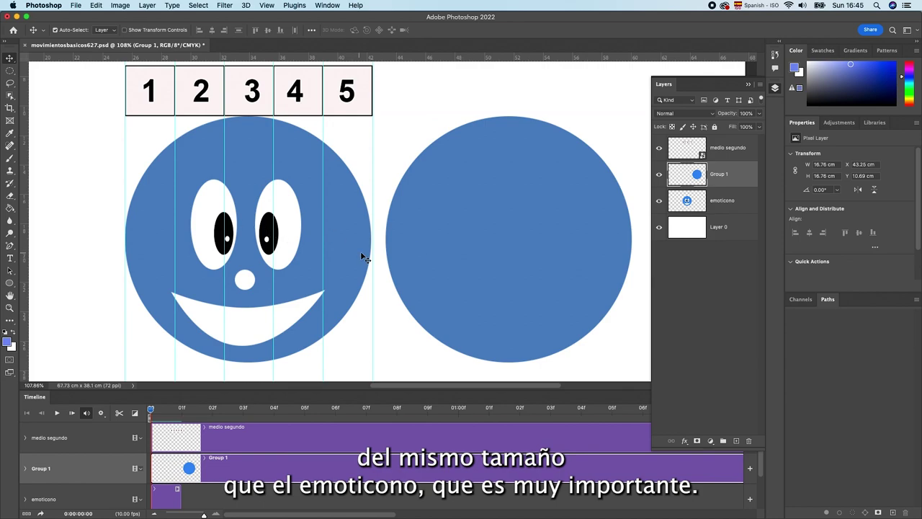
pyautogui.scroll(-3, 368, 255)
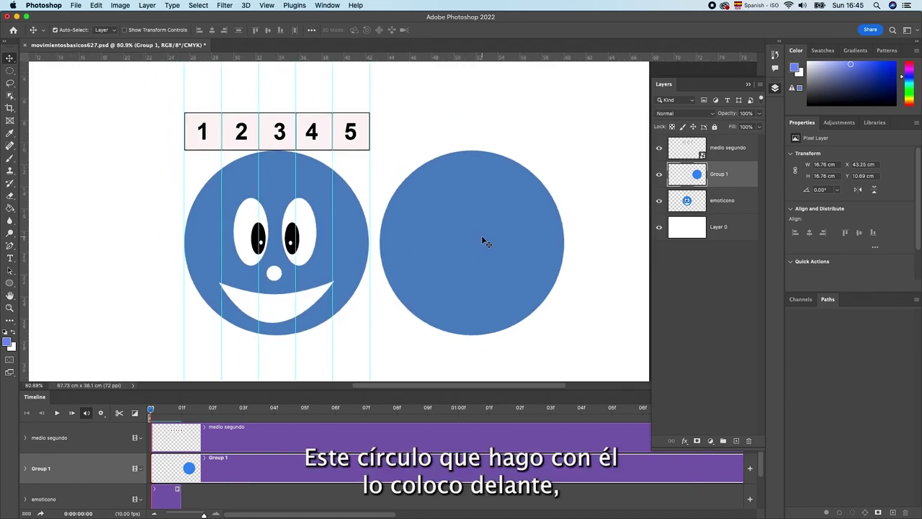
pyautogui.moveTo(482, 239); pyautogui.dragTo(290, 240)
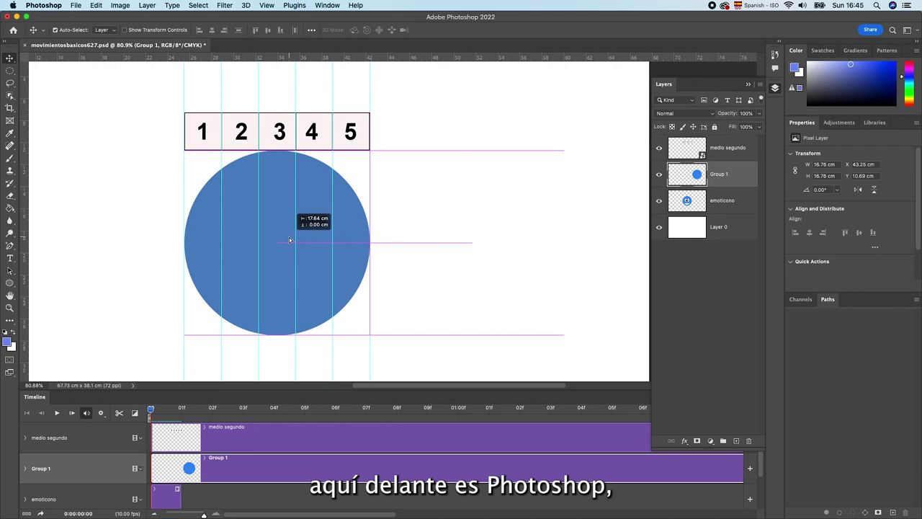
pyautogui.moveTo(289, 240); pyautogui.dragTo(289, 240)
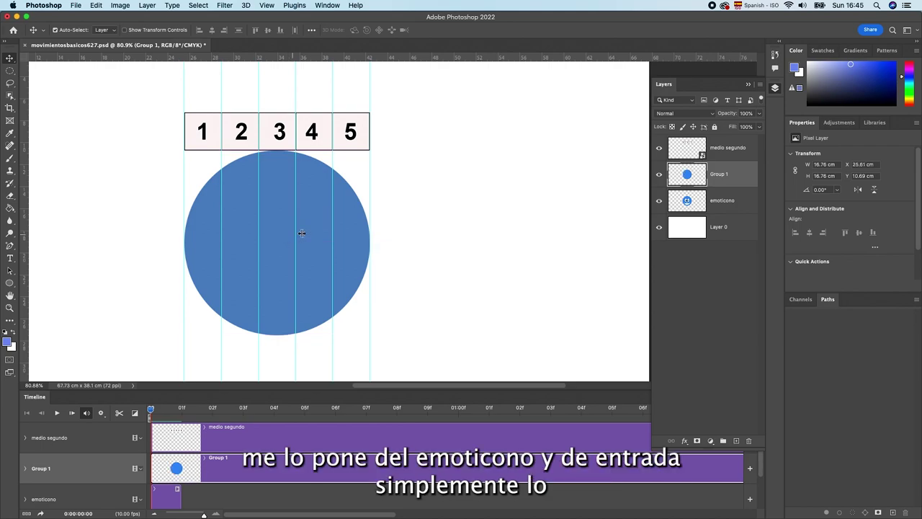
pyautogui.click(659, 175)
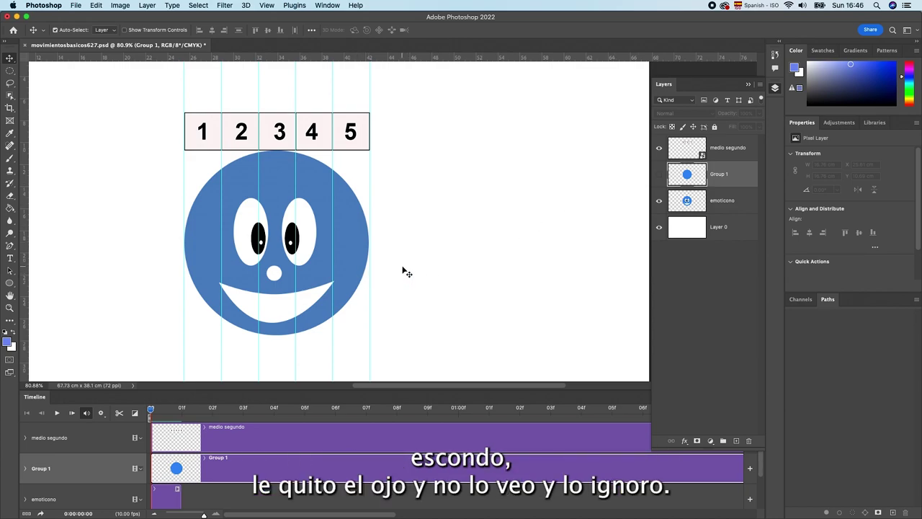
pyautogui.scroll(-2, 403, 271)
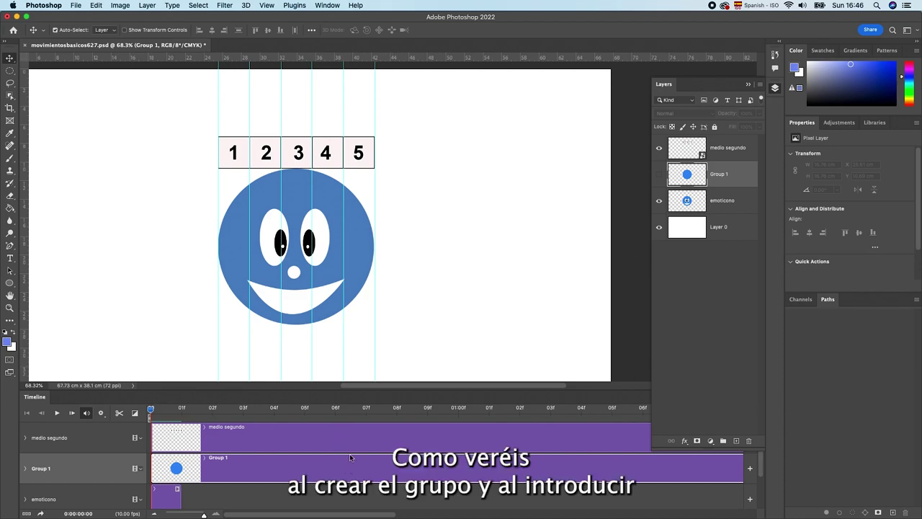
# Step: Trim the medio segundo and Group 1 clips to end at 01:00 and enlarge the Timeline panel
pyautogui.scroll(-1, 351, 442)
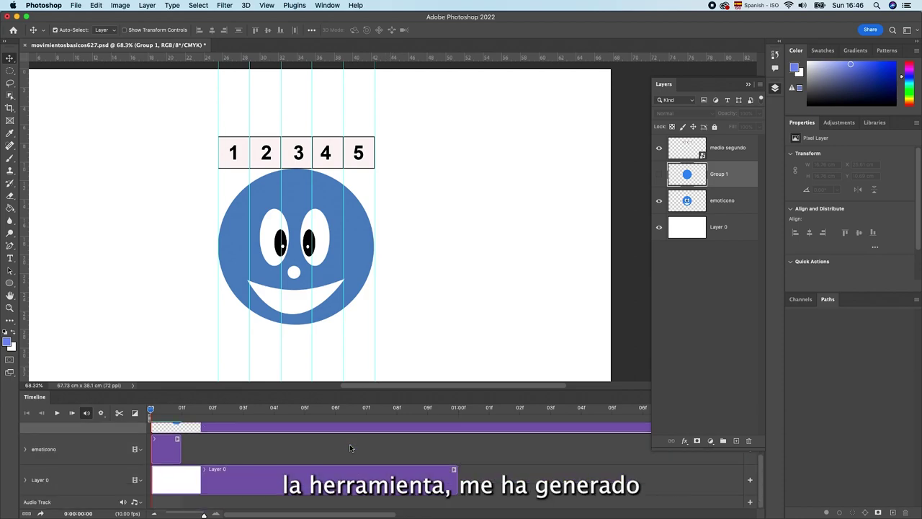
pyautogui.scroll(1, 349, 447)
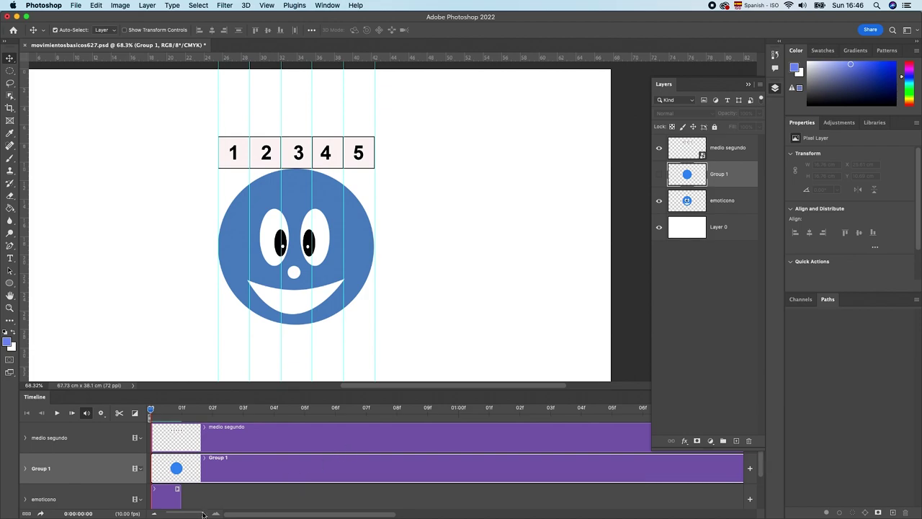
pyautogui.moveTo(204, 514); pyautogui.dragTo(182, 514)
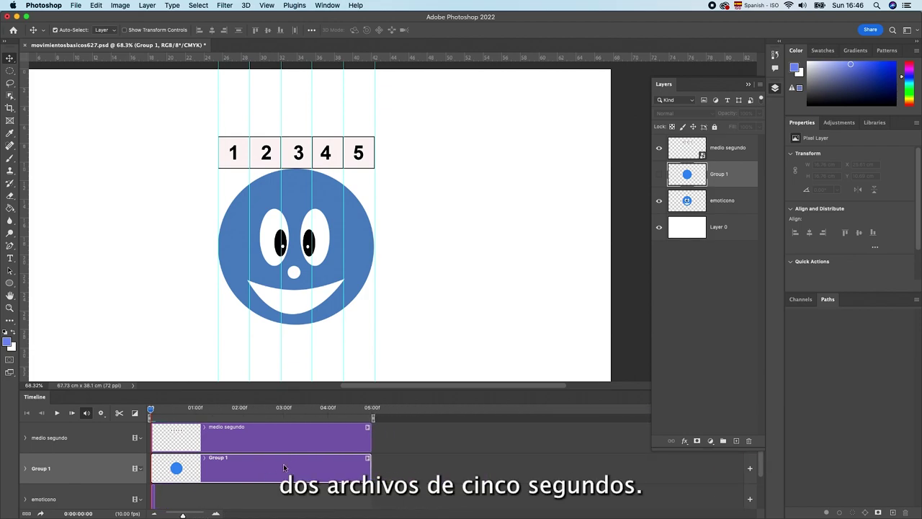
pyautogui.moveTo(370, 443); pyautogui.dragTo(205, 444)
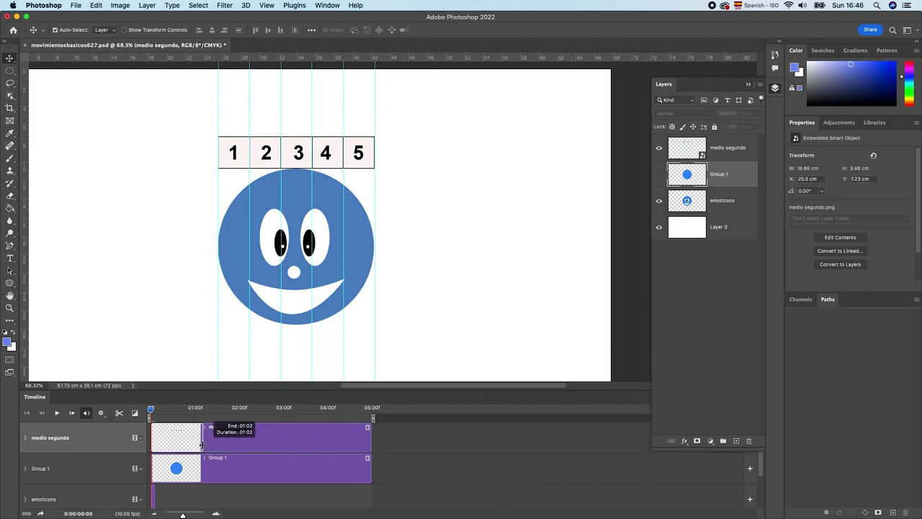
pyautogui.moveTo(205, 444); pyautogui.dragTo(194, 444)
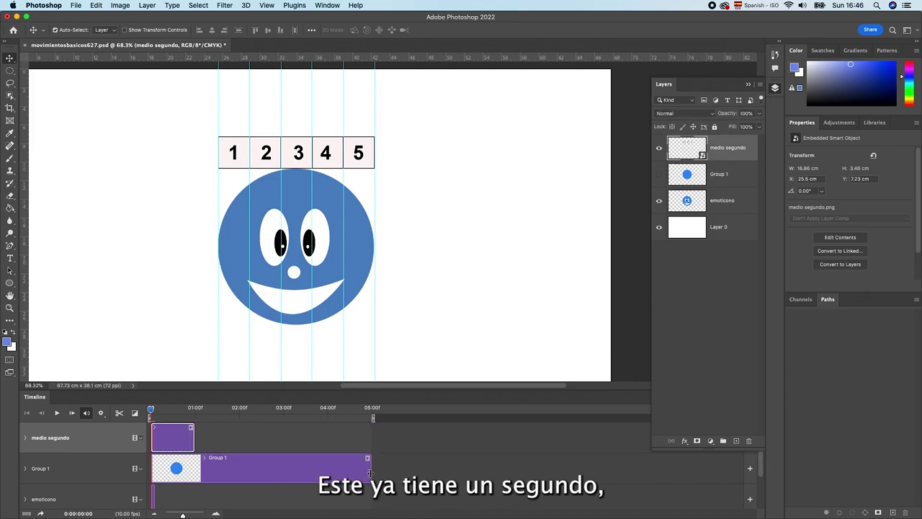
pyautogui.moveTo(368, 469); pyautogui.dragTo(193, 469)
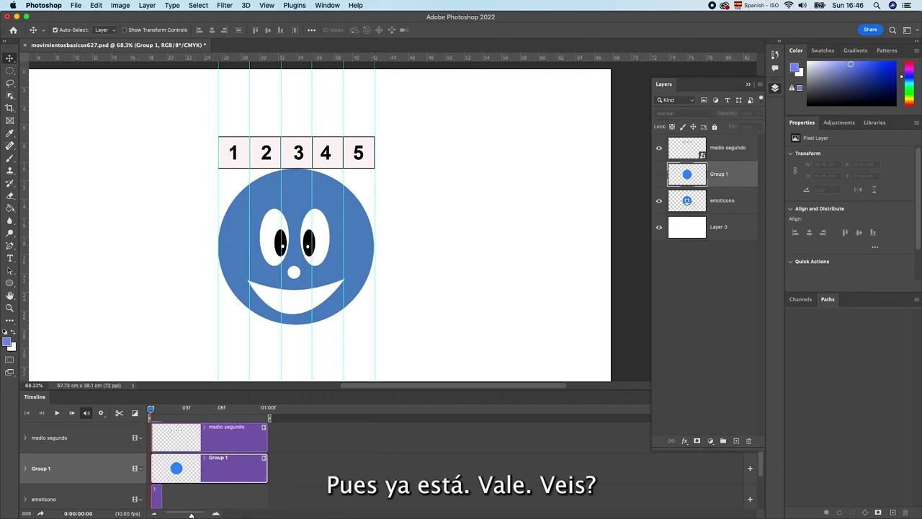
pyautogui.moveTo(183, 514); pyautogui.dragTo(203, 514)
pyautogui.scroll(-2, 262, 492)
pyautogui.scroll(1, 261, 492)
pyautogui.scroll(-1, 261, 492)
pyautogui.moveTo(245, 391); pyautogui.dragTo(244, 350)
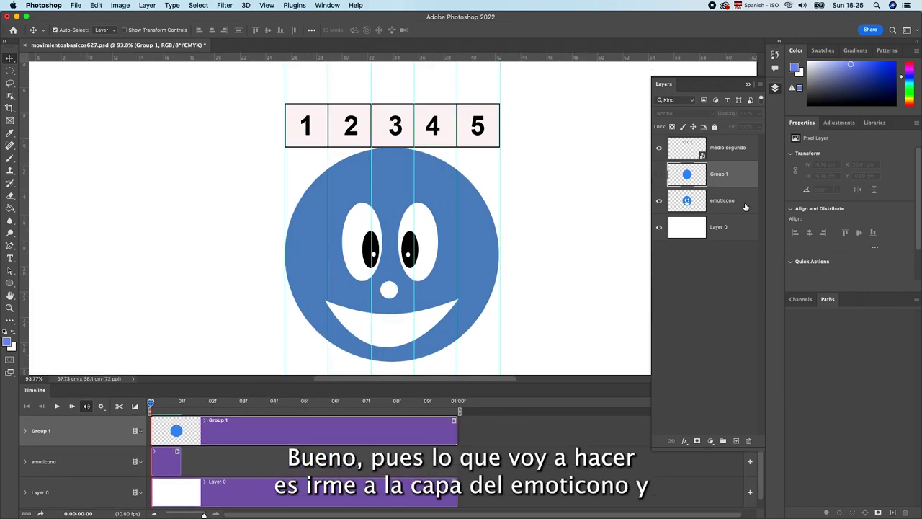
# Step: Duplicate the emoticono layer as emoticono copy
pyautogui.click(746, 206)
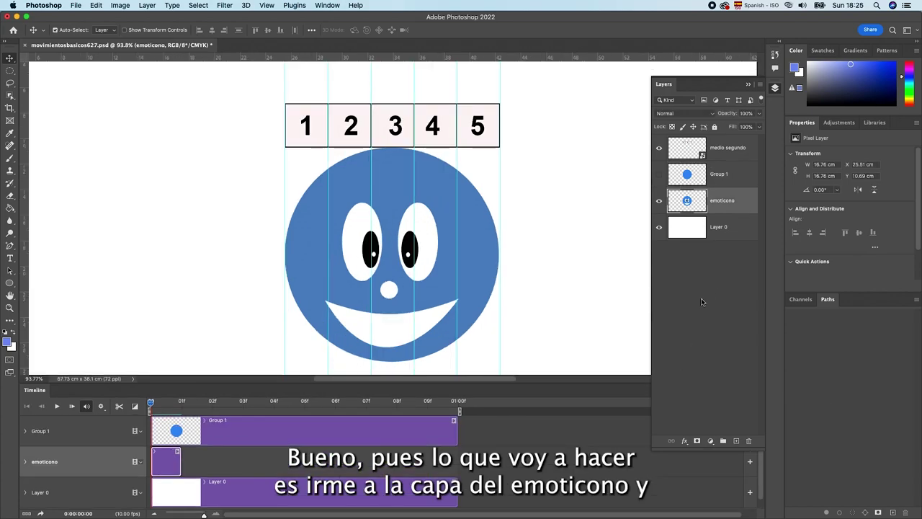
pyautogui.rightClick(746, 200)
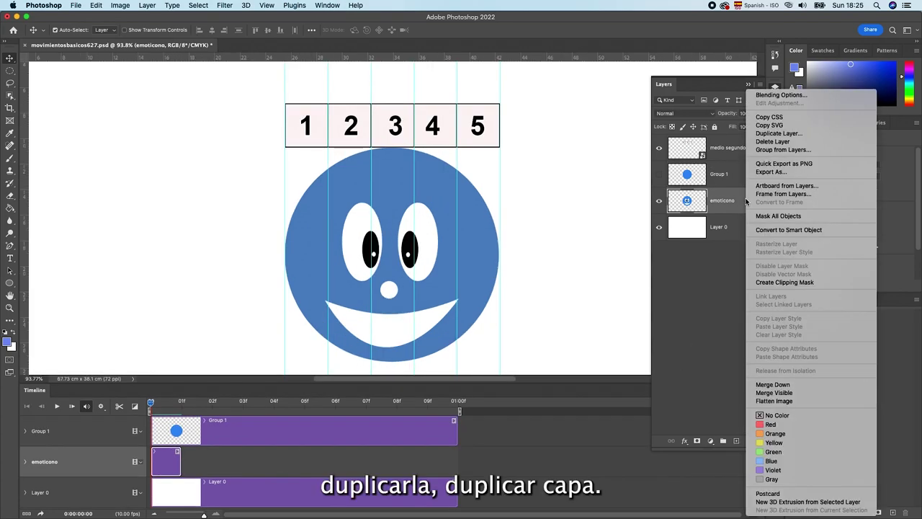
pyautogui.click(778, 134)
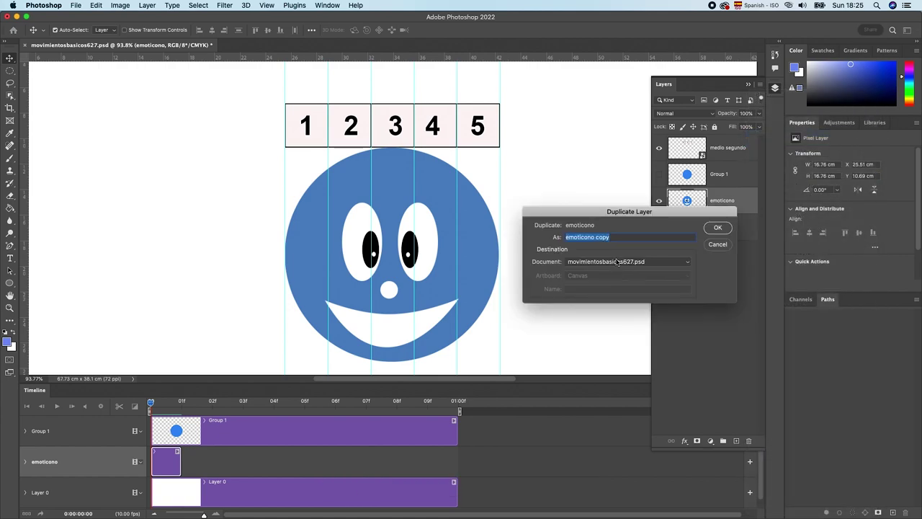
pyautogui.click(717, 227)
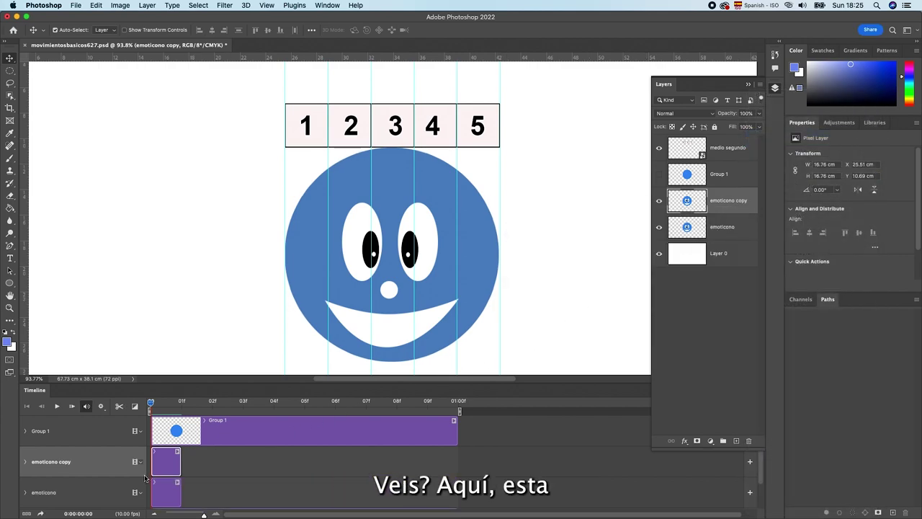
# Step: Shift the emoticono copy clip one frame later and move the playhead to frame 01f
pyautogui.moveTo(166, 461); pyautogui.dragTo(196, 461)
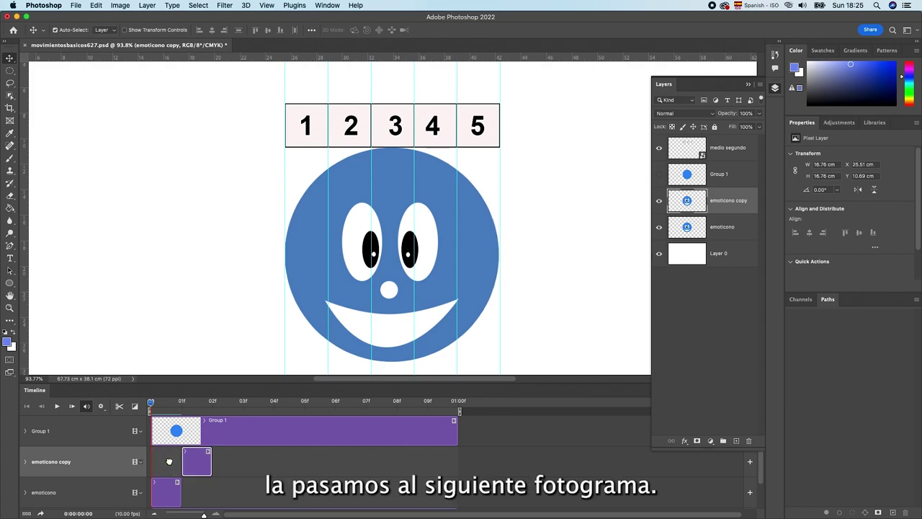
pyautogui.click(184, 462)
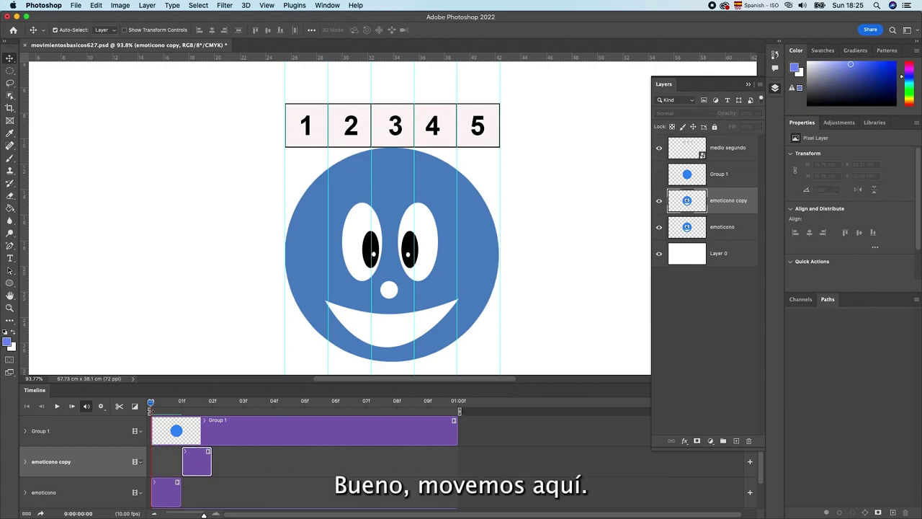
pyautogui.moveTo(151, 402); pyautogui.dragTo(181, 401)
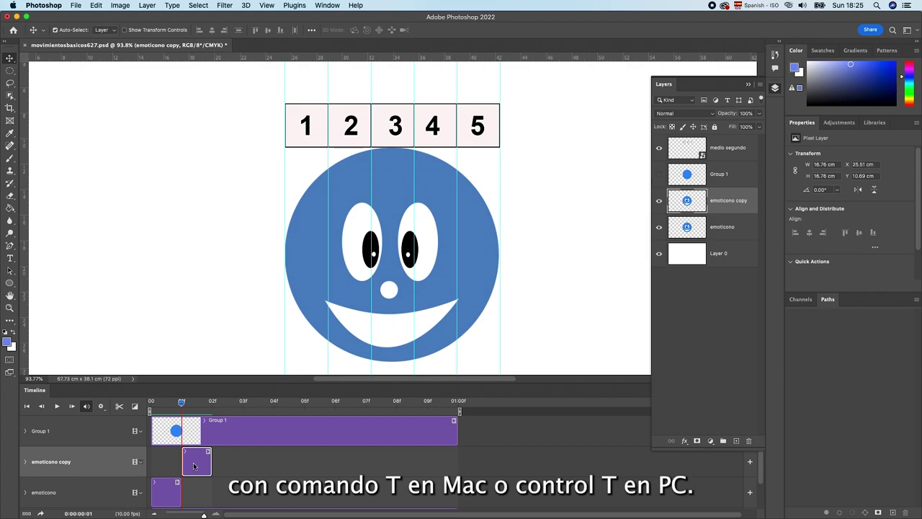
pyautogui.press('cmd+t')
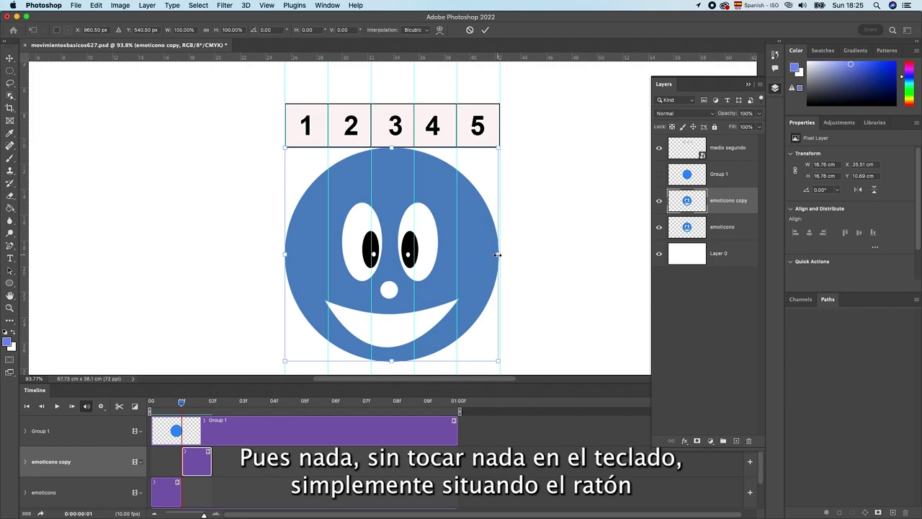
# Step: Squeeze the copied face horizontally to about 60.21% so it spans the box 2–4 guides
pyautogui.moveTo(497, 254); pyautogui.dragTo(456, 254)
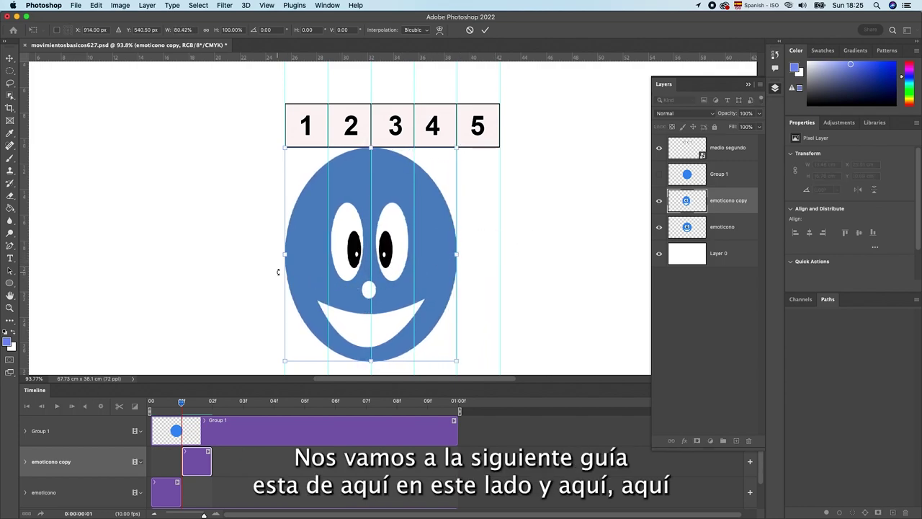
pyautogui.moveTo(286, 256); pyautogui.dragTo(328, 255)
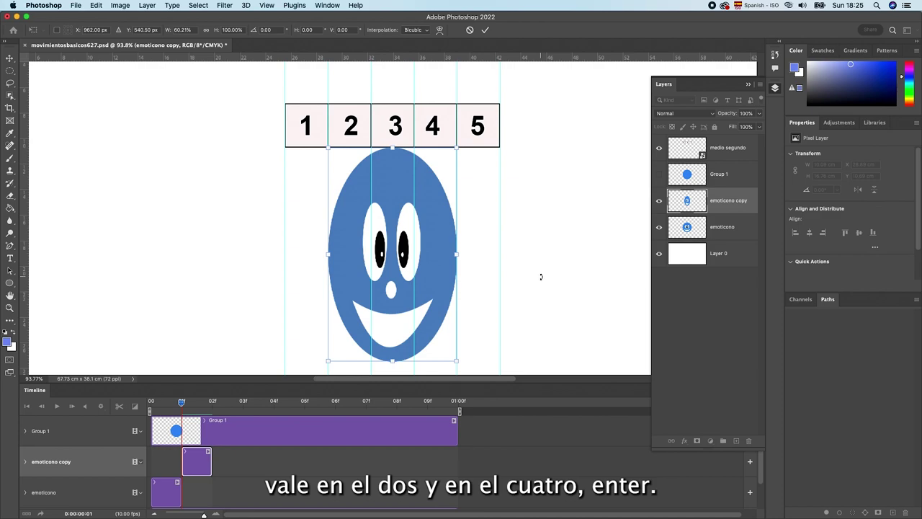
pyautogui.press('Return')
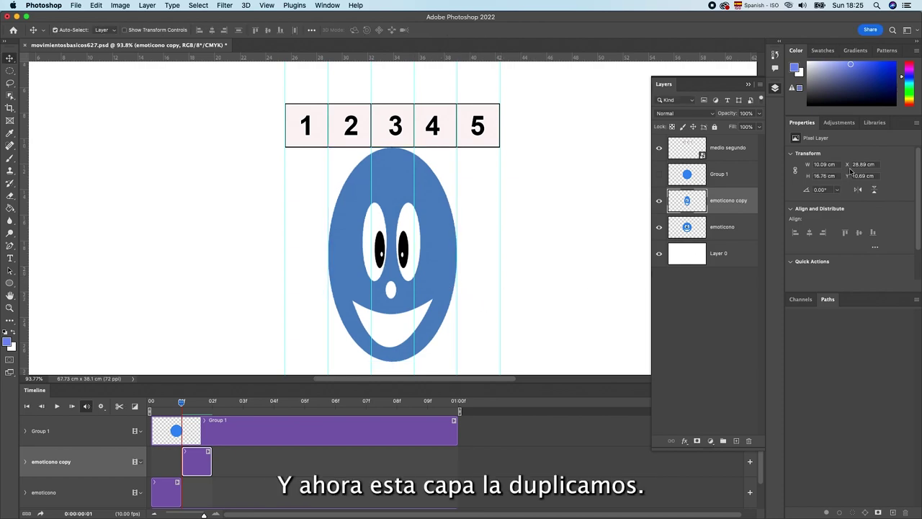
# Step: Duplicate emoticono copy as emoticono copy 2, delay its clip one frame, and go to frame 02
pyautogui.rightClick(731, 209)
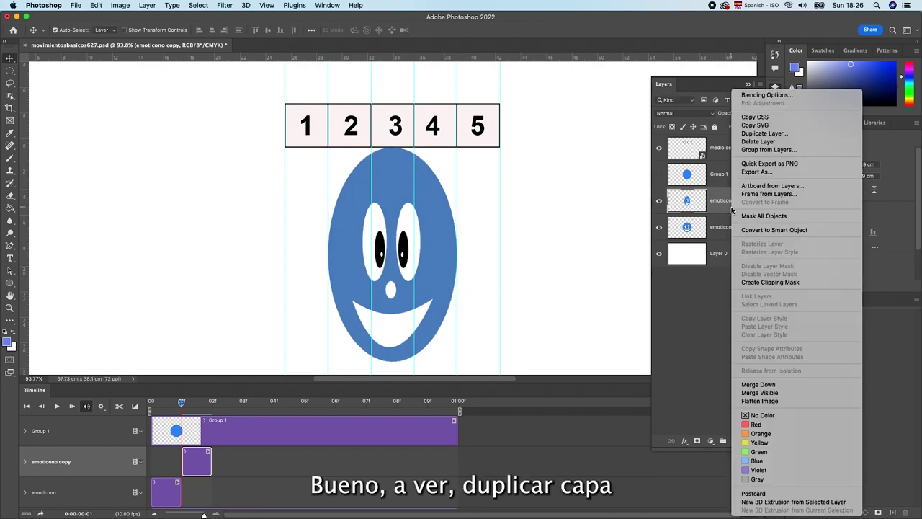
pyautogui.click(756, 135)
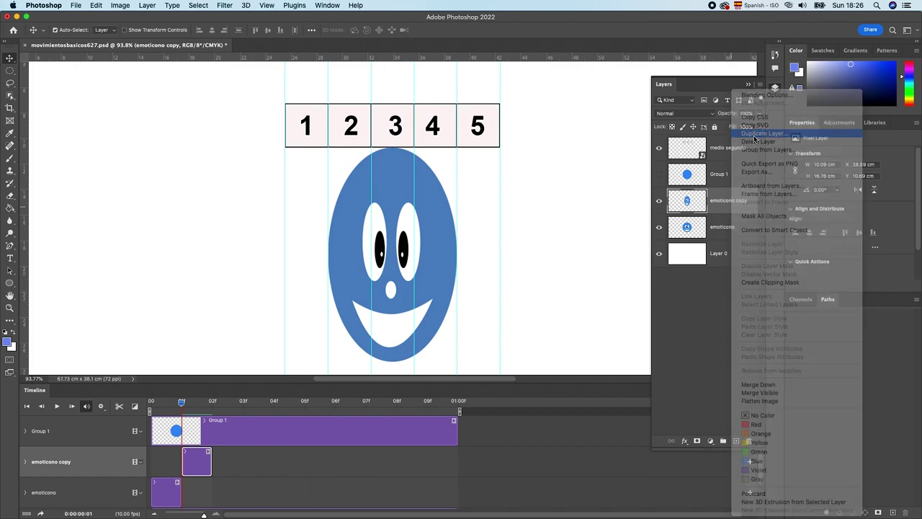
pyautogui.click(717, 229)
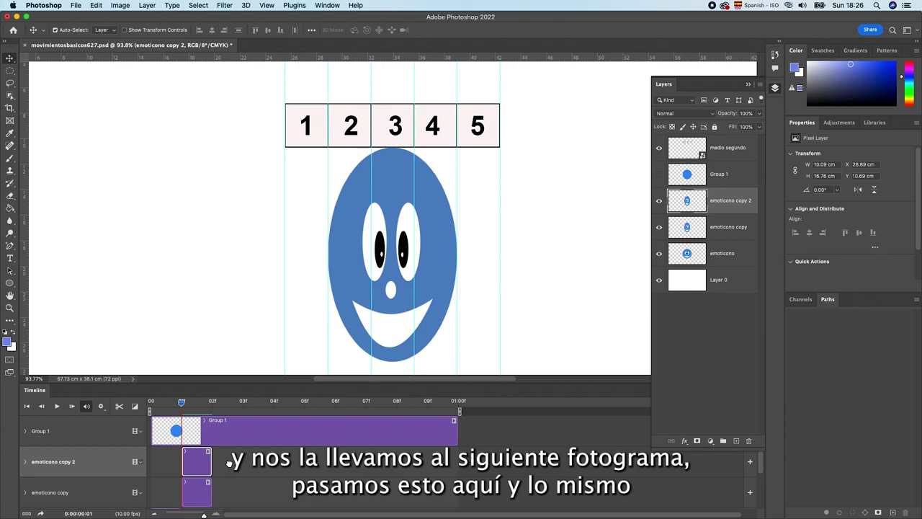
pyautogui.moveTo(198, 465); pyautogui.dragTo(229, 464)
pyautogui.moveTo(181, 403); pyautogui.dragTo(211, 403)
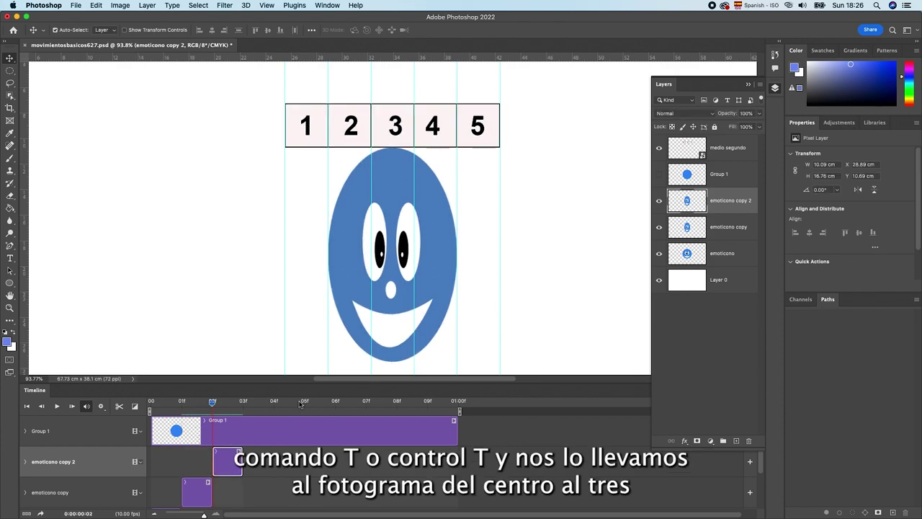
# Step: Squeeze the emoticono copy 2 face to 3.35 cm wide within column 3
pyautogui.press('super+t')
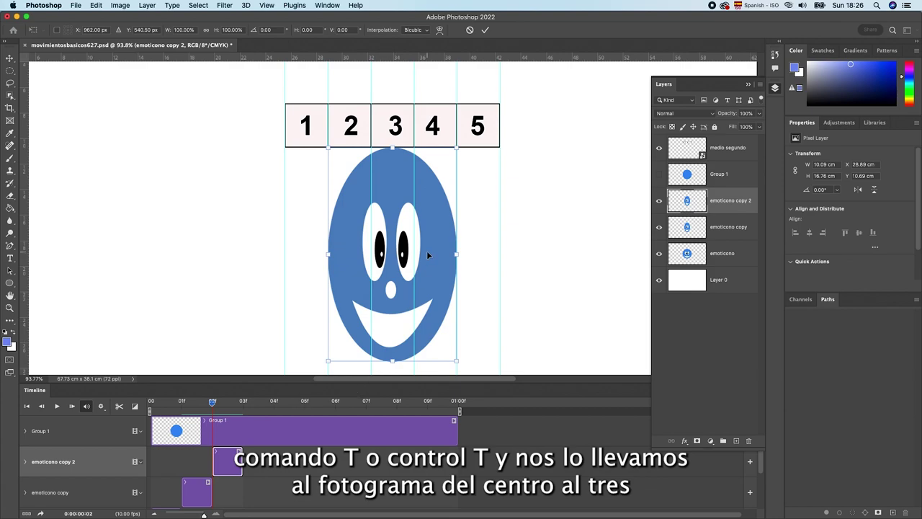
pyautogui.moveTo(455, 255); pyautogui.dragTo(414, 256)
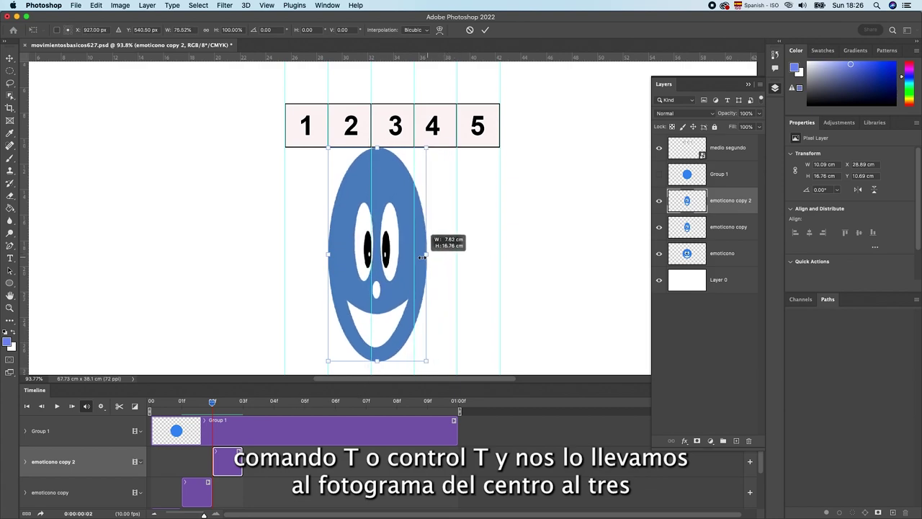
pyautogui.moveTo(328, 255); pyautogui.dragTo(371, 256)
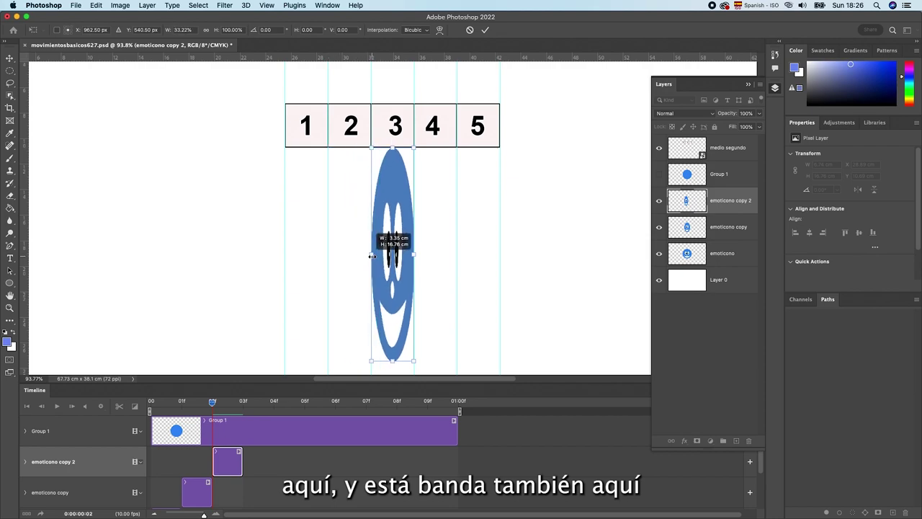
pyautogui.press('Return')
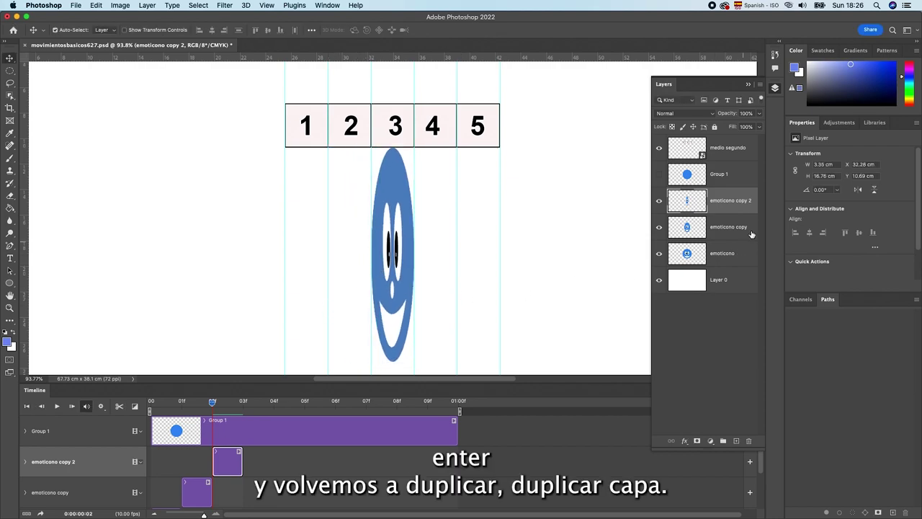
# Step: Duplicate emoticono copy 2 as emoticono copy 3 and shift its clip to start at frame 03
pyautogui.rightClick(745, 207)
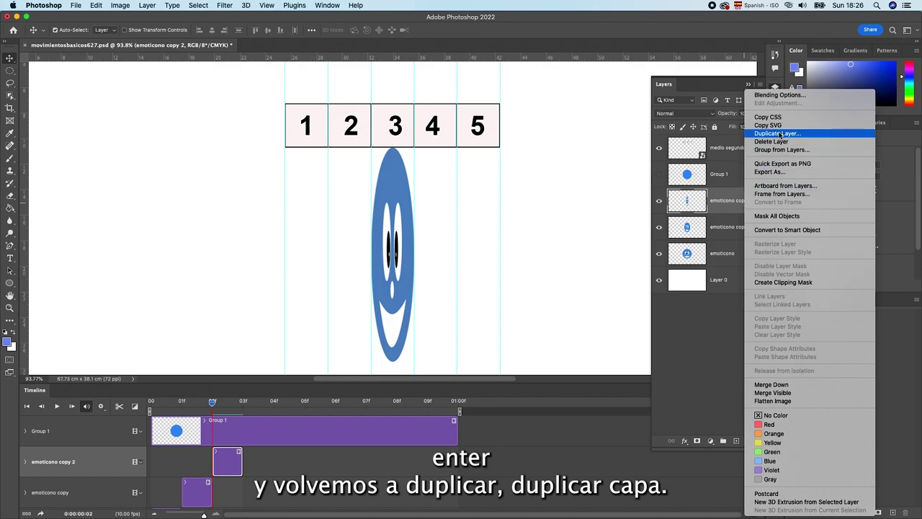
pyautogui.click(780, 134)
pyautogui.click(716, 230)
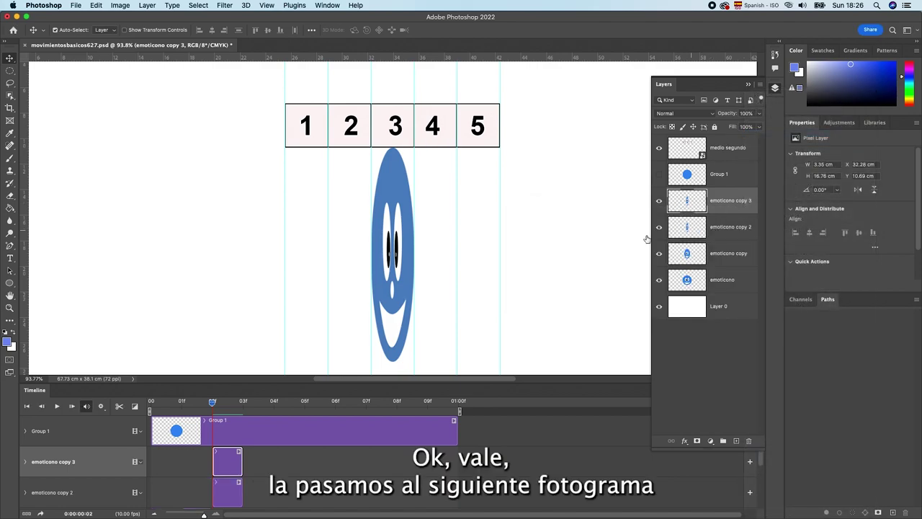
pyautogui.moveTo(233, 465); pyautogui.dragTo(264, 465)
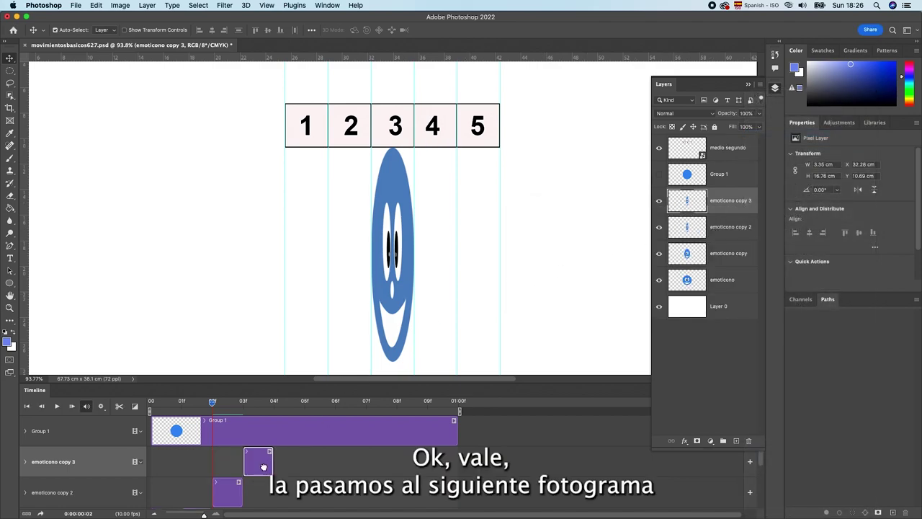
pyautogui.moveTo(213, 402); pyautogui.dragTo(244, 402)
pyautogui.click(256, 458)
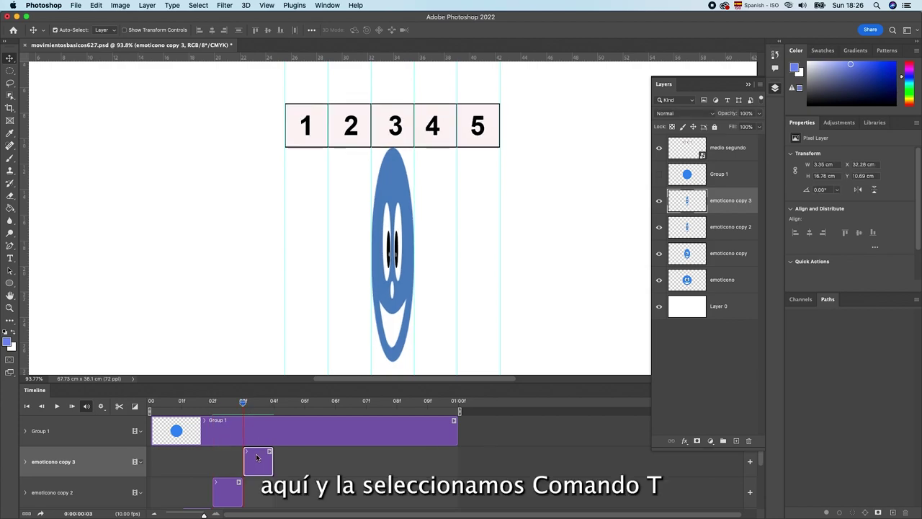
# Step: Begin transforming emoticono copy 3 and pull a vertical guide through the face's centre
pyautogui.hotkey('ctrl', 't')
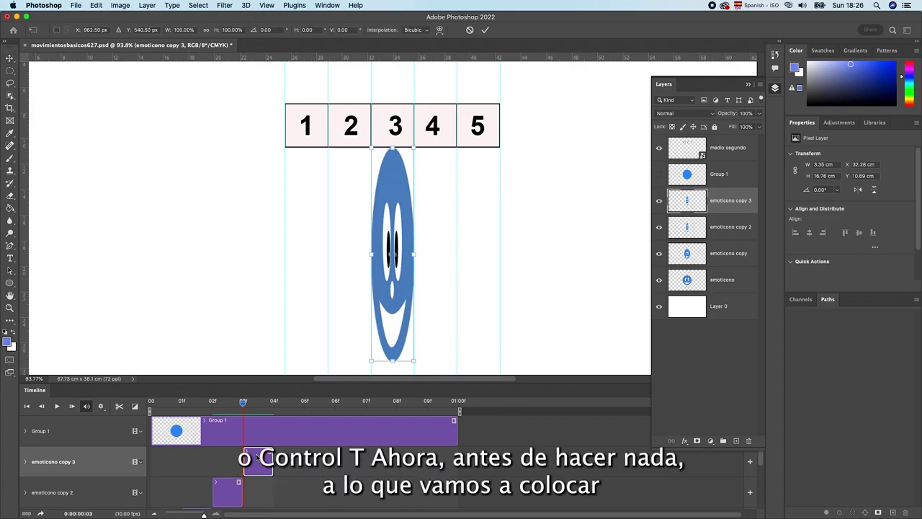
pyautogui.scroll(1, 388, 256)
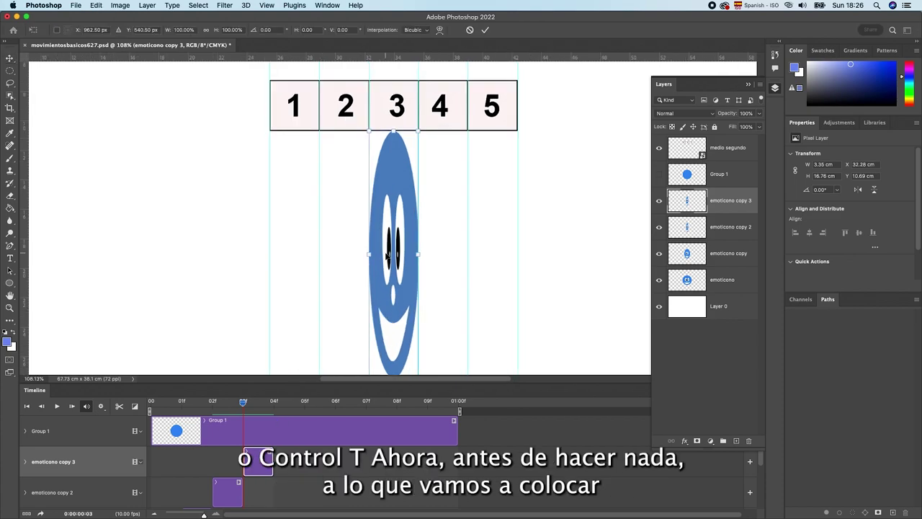
pyautogui.scroll(1, 387, 256)
pyautogui.scroll(2, 389, 255)
pyautogui.scroll(2, 392, 255)
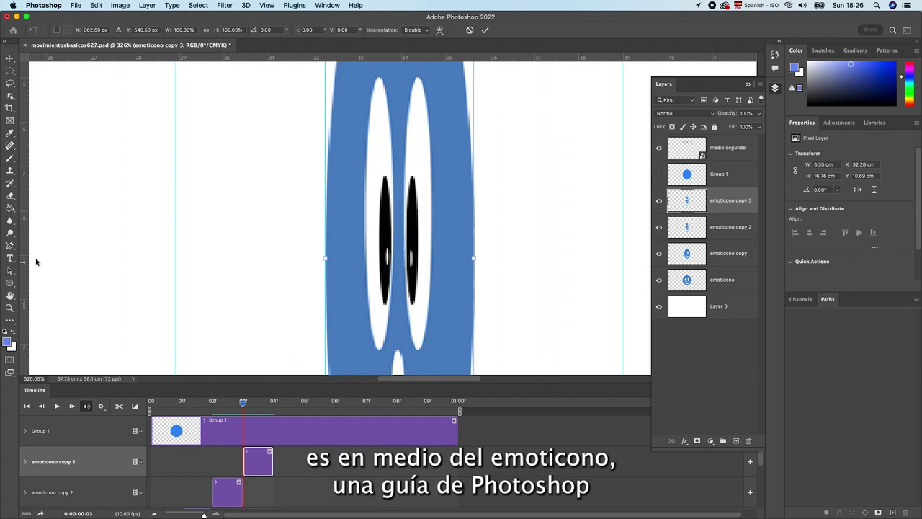
pyautogui.moveTo(26, 253)
pyautogui.mouseDown()
pyautogui.moveTo(323, 264)
pyautogui.moveTo(400, 278)
pyautogui.mouseUp()
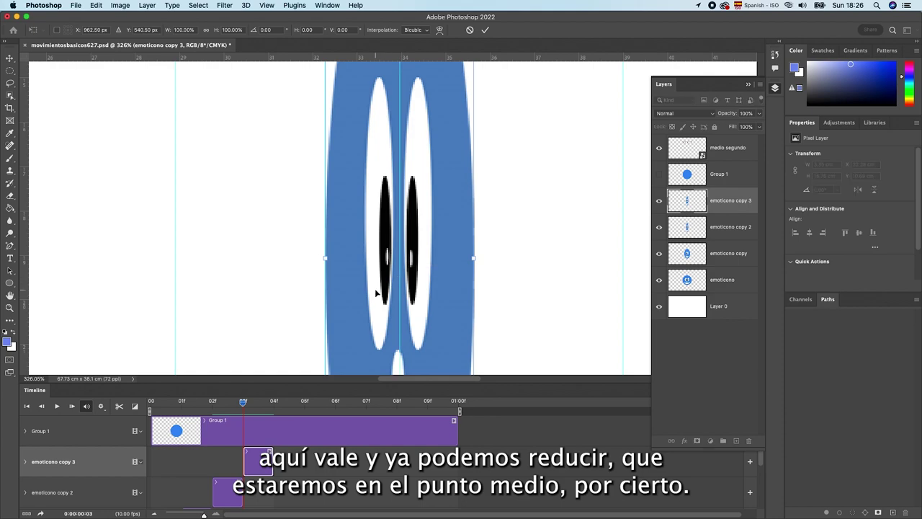
# Step: Squeeze the face to a 0.18 cm sliver under box 3 and lengthen its clip to two frames
pyautogui.scroll(2, 431, 256)
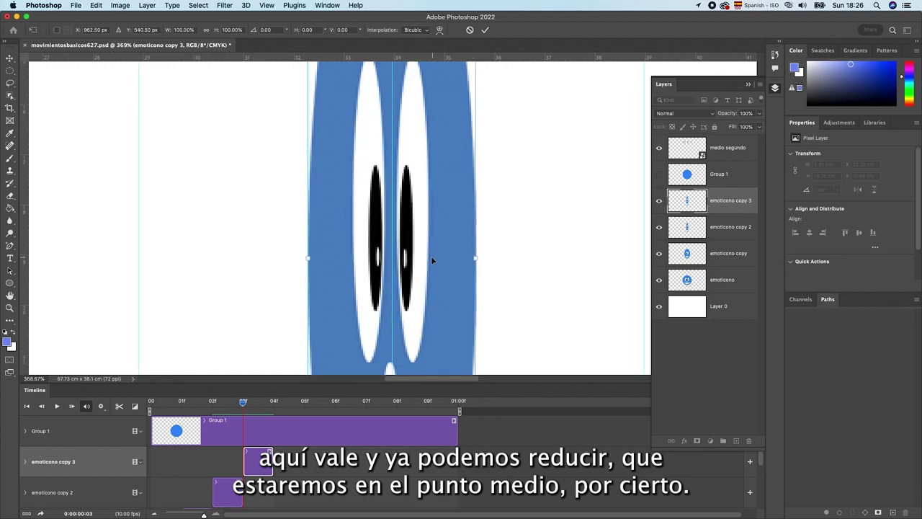
pyautogui.scroll(3, 429, 257)
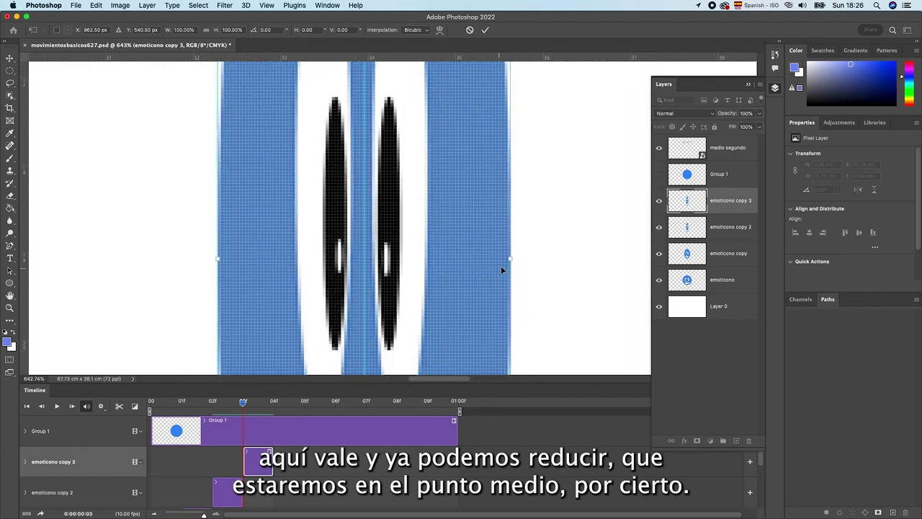
pyautogui.moveTo(509, 259)
pyautogui.mouseDown()
pyautogui.moveTo(417, 256)
pyautogui.moveTo(370, 270)
pyautogui.mouseUp()
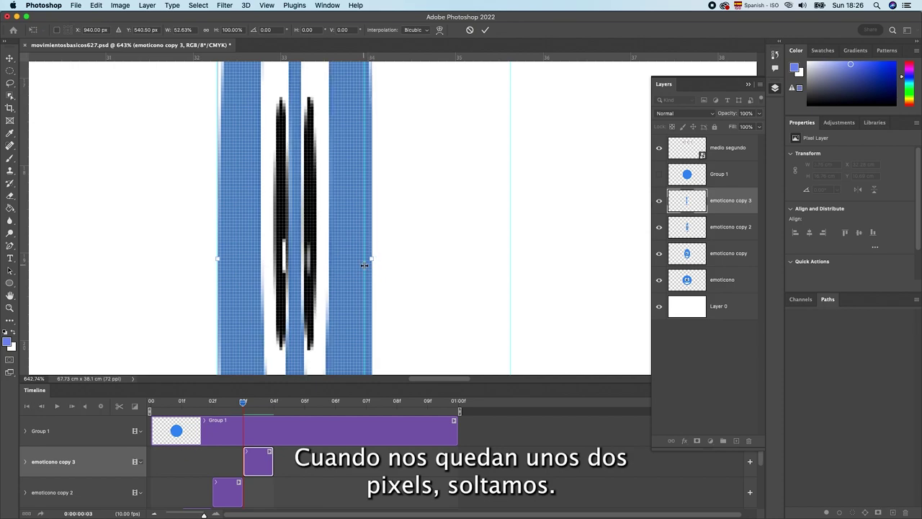
pyautogui.scroll(3, 362, 265)
pyautogui.scroll(2, 362, 265)
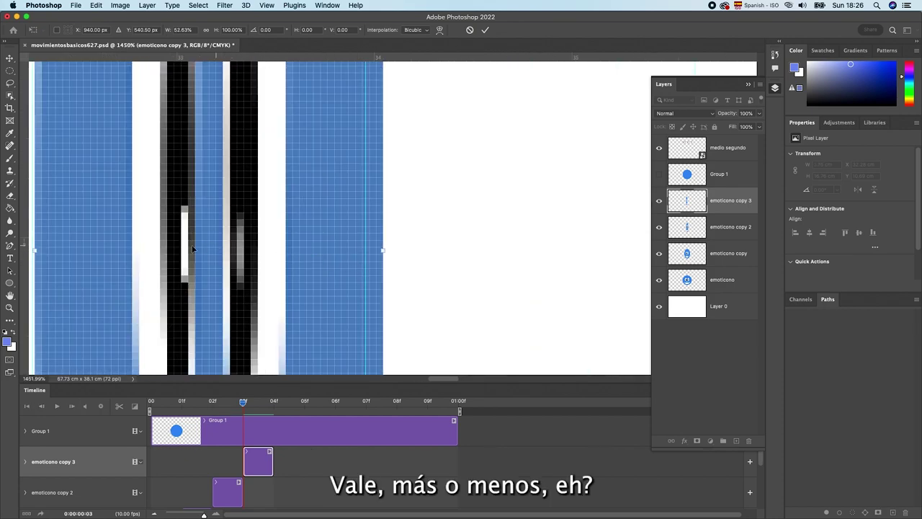
pyautogui.moveTo(35, 251); pyautogui.dragTo(354, 258)
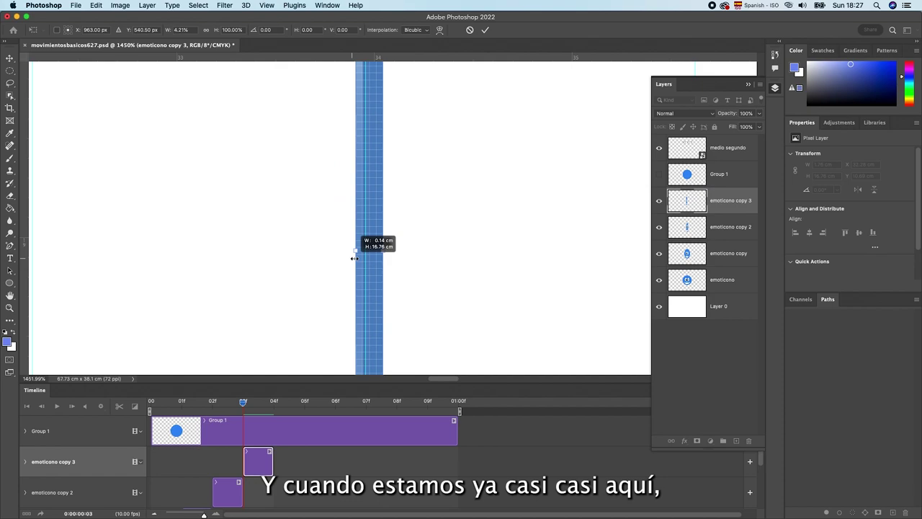
pyautogui.moveTo(354, 258); pyautogui.dragTo(351, 259)
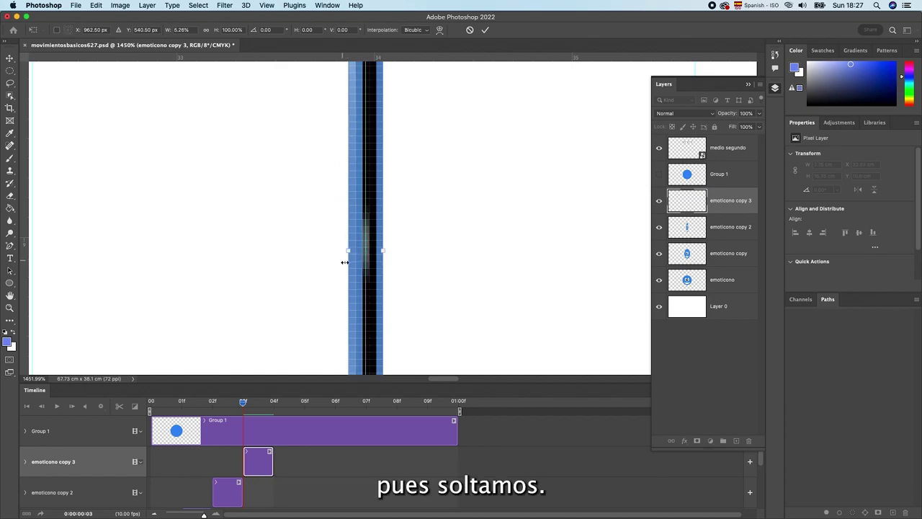
pyautogui.keyDown('alt'); pyautogui.scroll(-3, 345, 262); pyautogui.keyUp('alt')
pyautogui.keyDown('alt'); pyautogui.scroll(-3, 345, 264); pyautogui.keyUp('alt')
pyautogui.keyDown('alt'); pyautogui.scroll(-5, 352, 268); pyautogui.keyUp('alt')
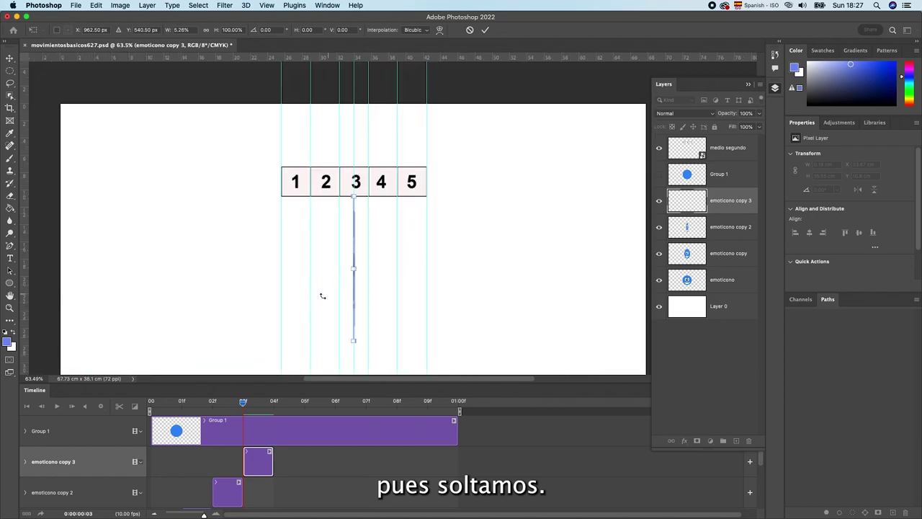
pyautogui.press('Return')
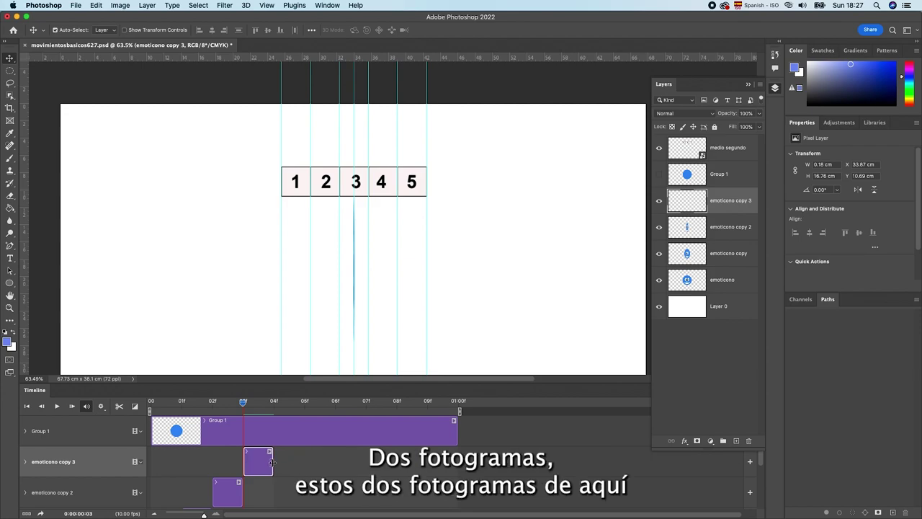
pyautogui.moveTo(272, 462); pyautogui.dragTo(303, 463)
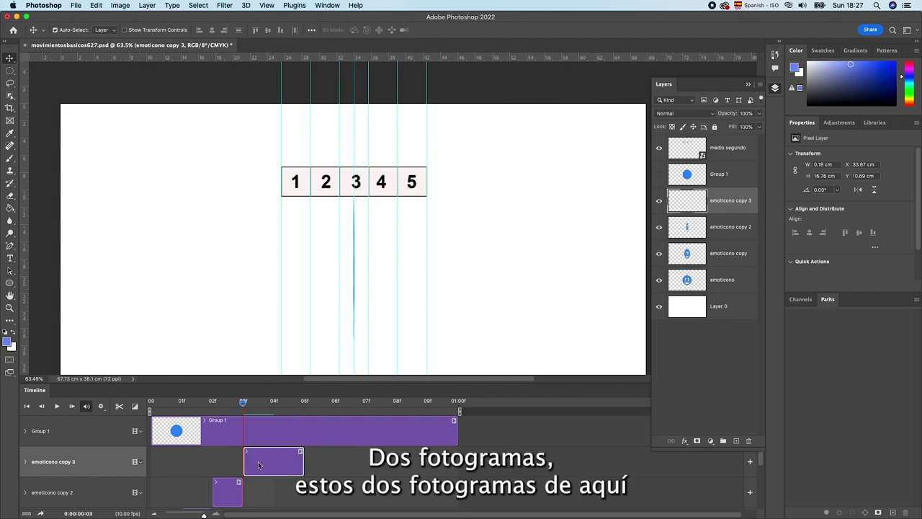
# Step: Trim the Group 1 clip to one frame, move it to 05f and make the layer visible
pyautogui.click(293, 429)
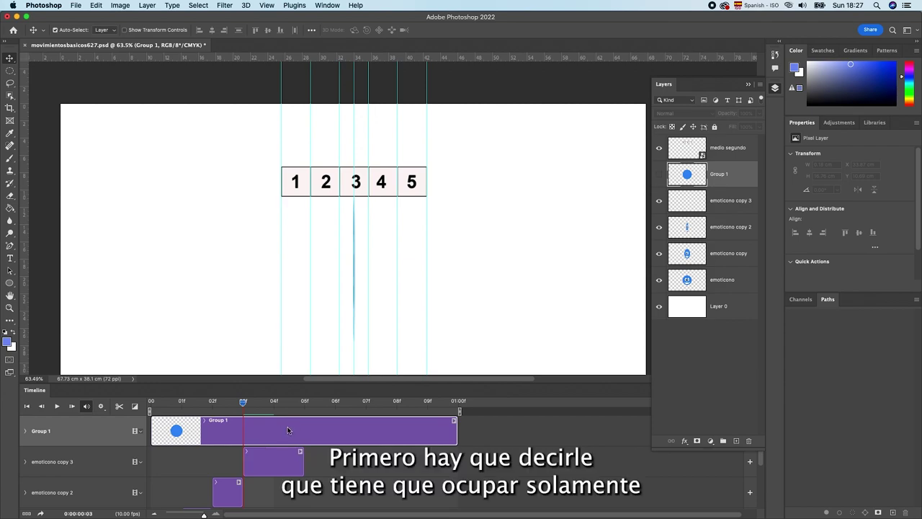
pyautogui.moveTo(456, 434); pyautogui.dragTo(185, 427)
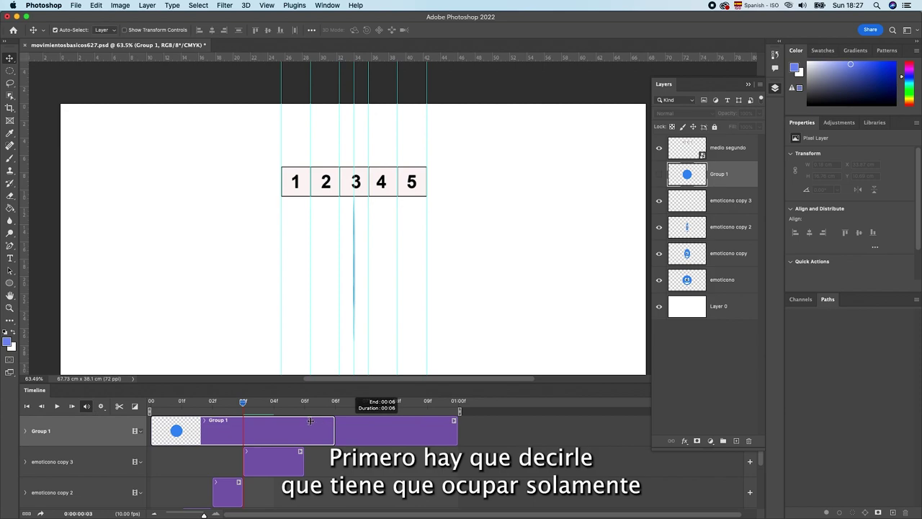
pyautogui.moveTo(167, 436); pyautogui.dragTo(302, 440)
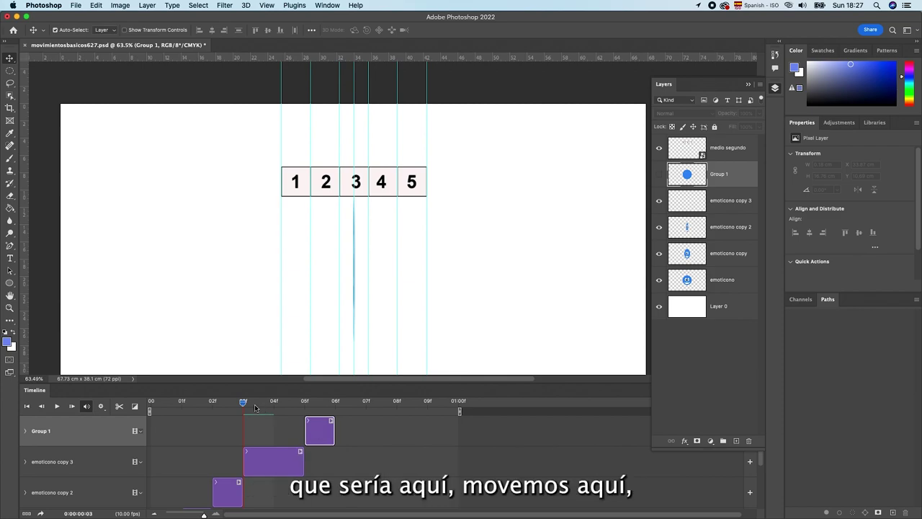
pyautogui.moveTo(244, 402); pyautogui.dragTo(309, 412)
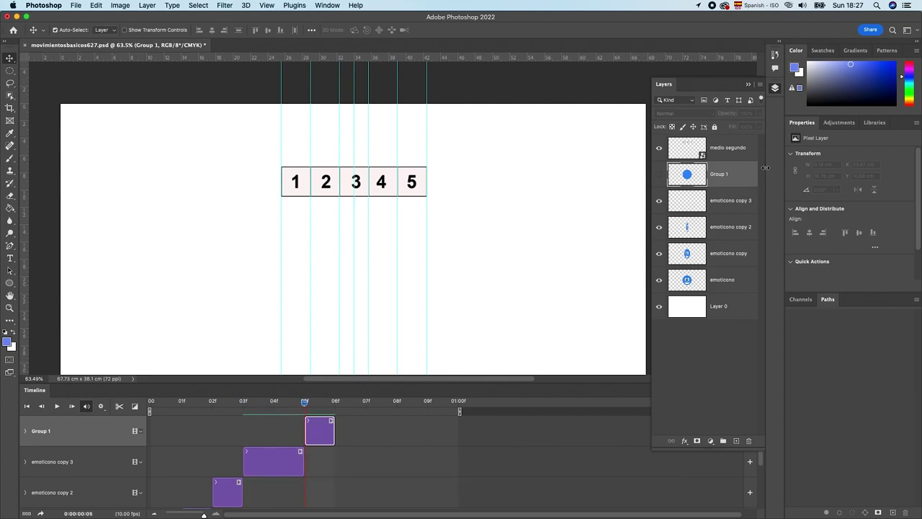
pyautogui.click(658, 175)
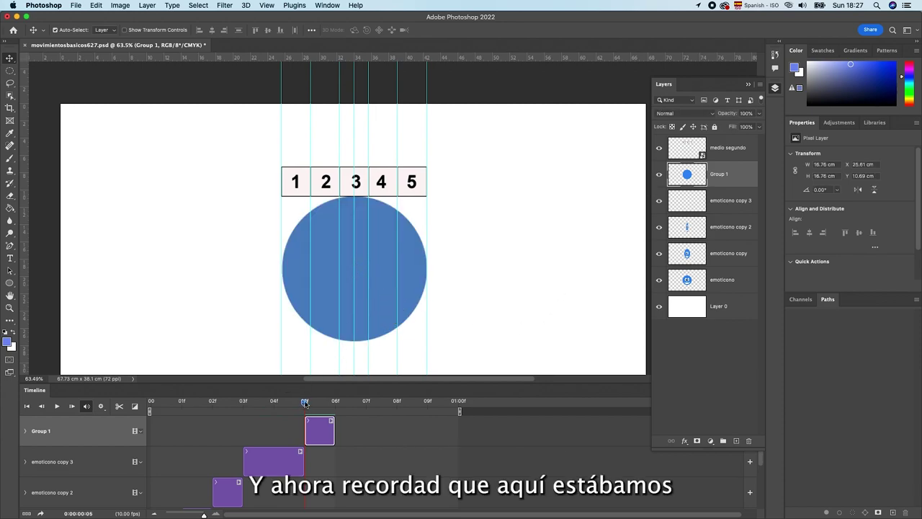
pyautogui.moveTo(305, 403); pyautogui.dragTo(274, 404)
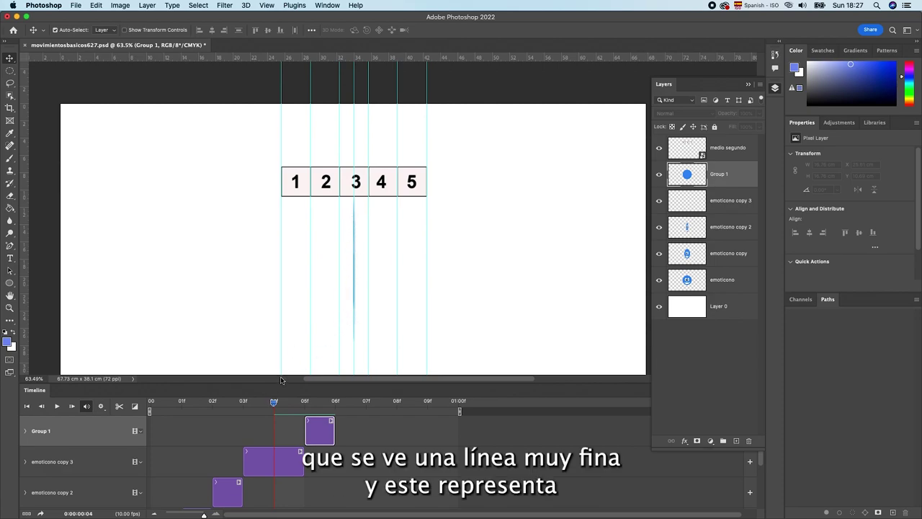
pyautogui.moveTo(274, 403); pyautogui.dragTo(304, 403)
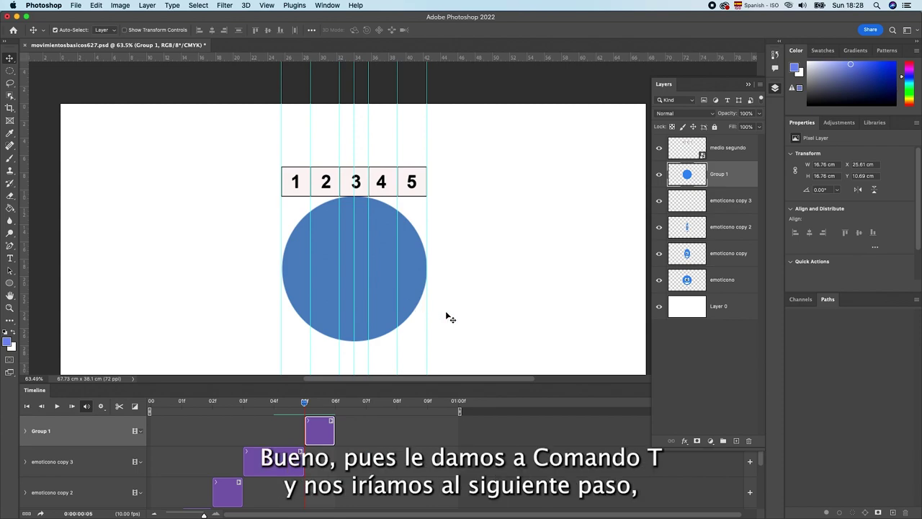
# Step: Squeeze the blue circle to a 20%-width, 3.35 cm oval under box 3
pyautogui.press('super+t')
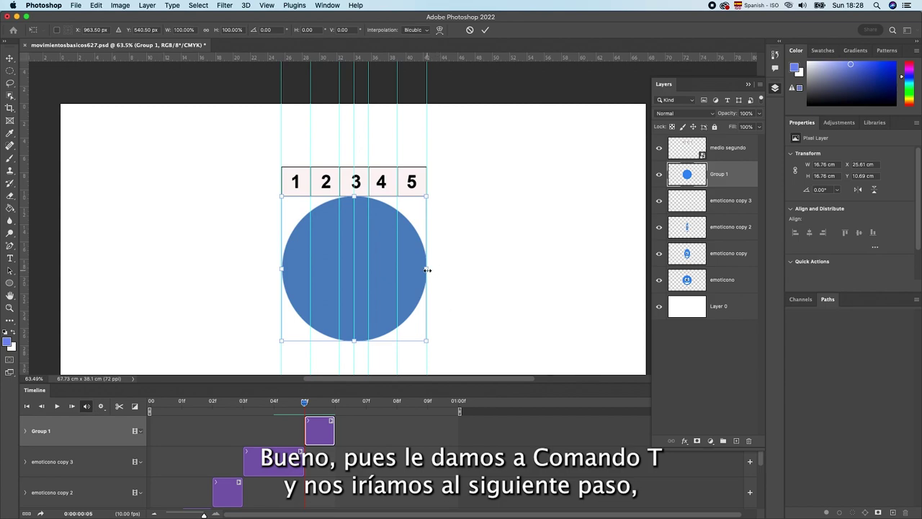
pyautogui.moveTo(427, 269); pyautogui.dragTo(371, 275)
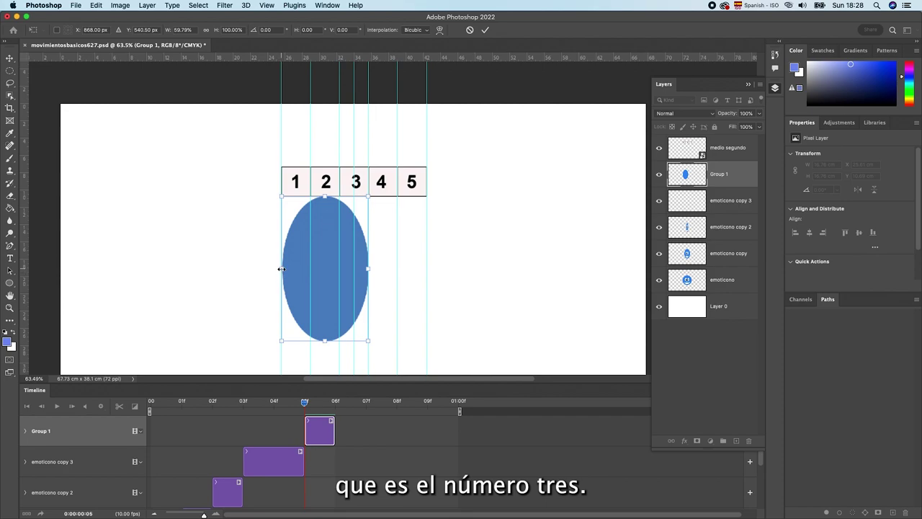
pyautogui.moveTo(281, 269); pyautogui.dragTo(334, 272)
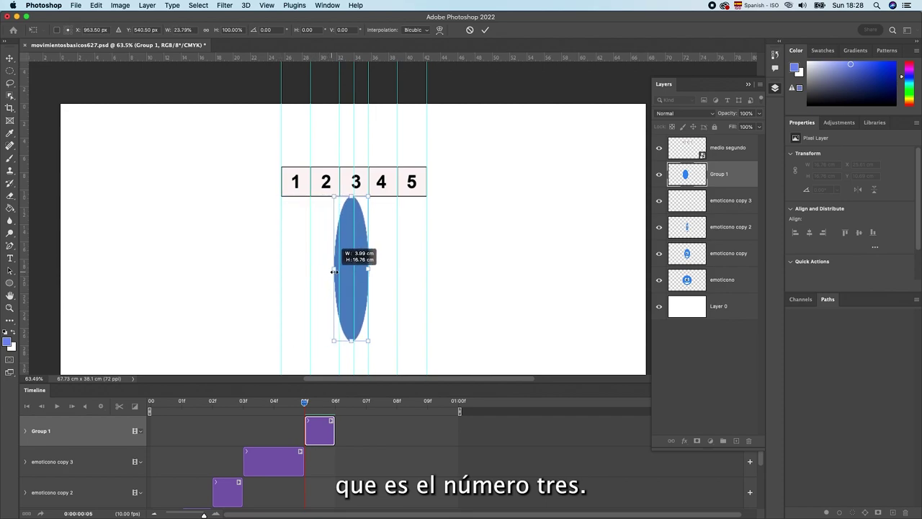
pyautogui.moveTo(334, 272); pyautogui.dragTo(337, 271)
pyautogui.scroll(2, 345, 273)
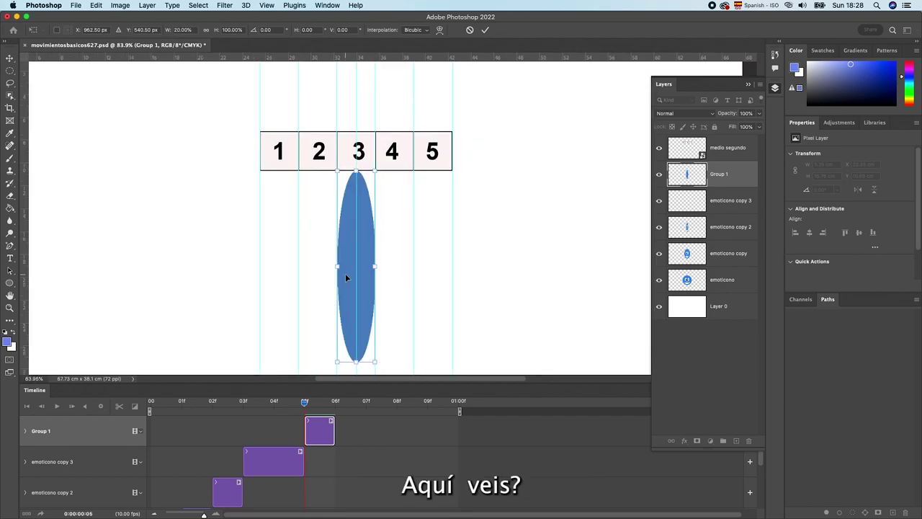
pyautogui.scroll(2, 346, 276)
pyautogui.scroll(-1, 345, 276)
pyautogui.scroll(-1, 346, 276)
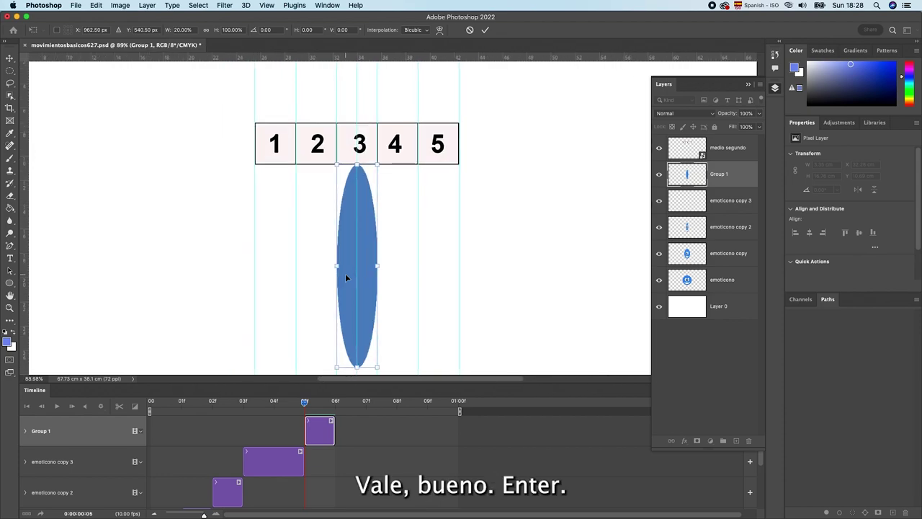
pyautogui.press('Return')
pyautogui.rightClick(742, 173)
pyautogui.click(767, 127)
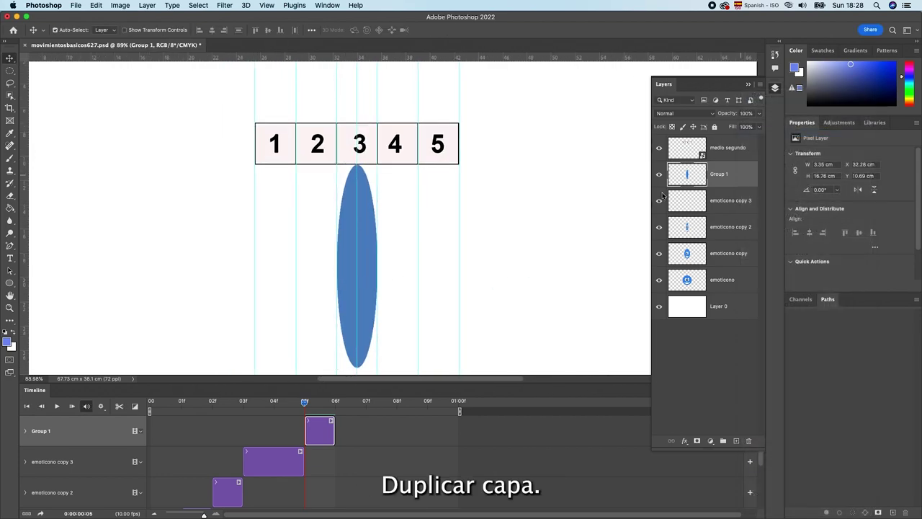
# Step: Move the Group 1 copy clip to 06f and widen its oval to about 10.09 cm across boxes 2–4
pyautogui.click(717, 229)
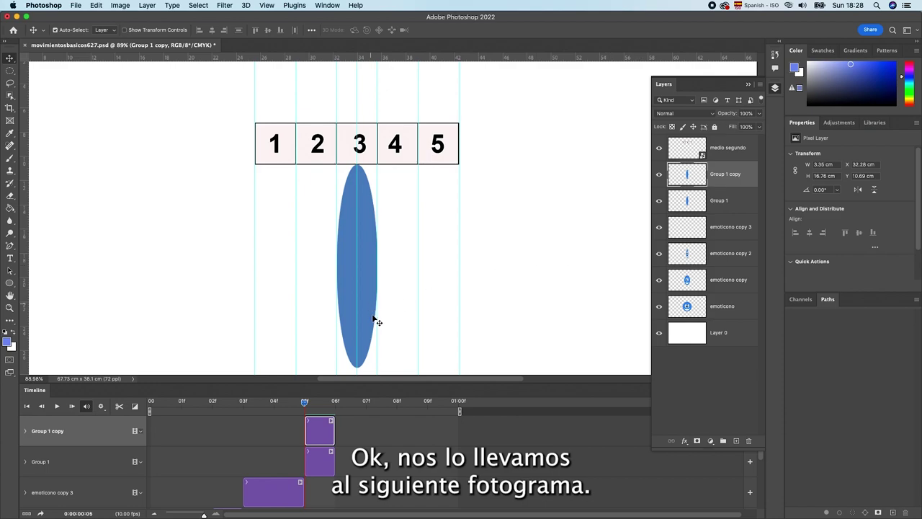
pyautogui.moveTo(319, 439); pyautogui.dragTo(349, 439)
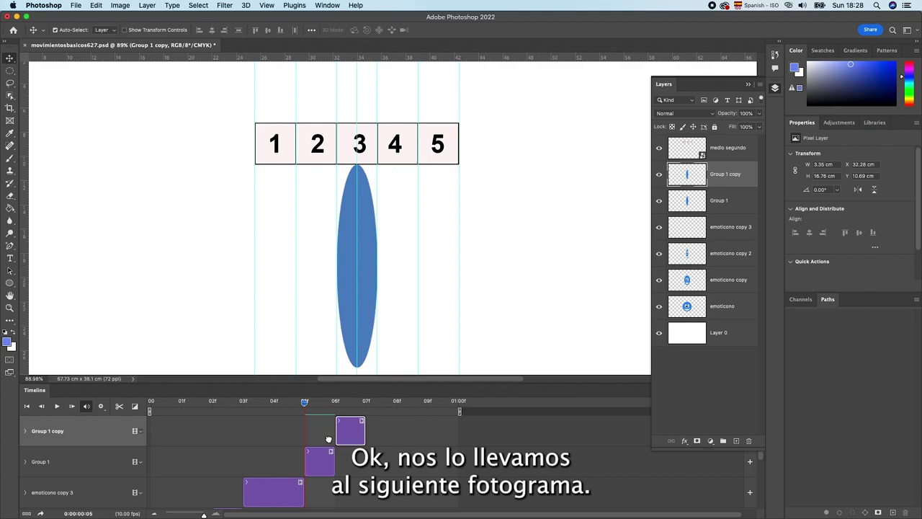
pyautogui.click(330, 405)
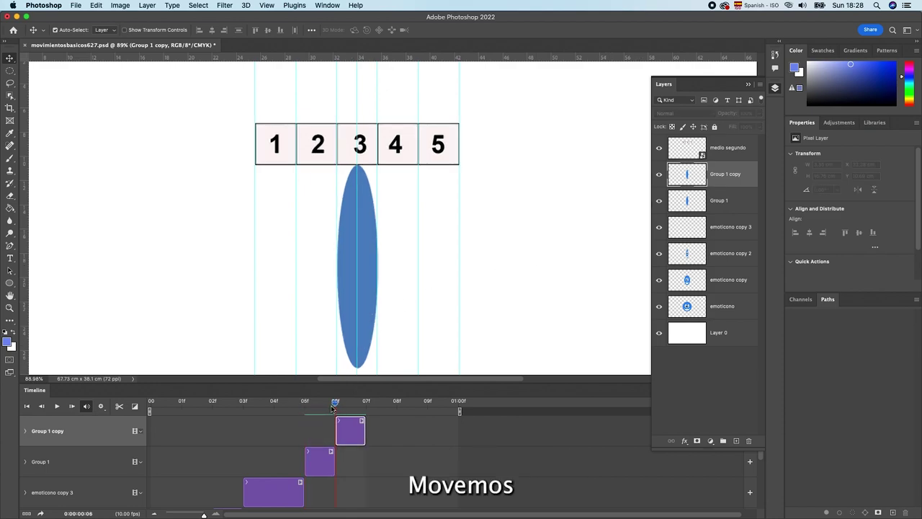
pyautogui.press('super+t')
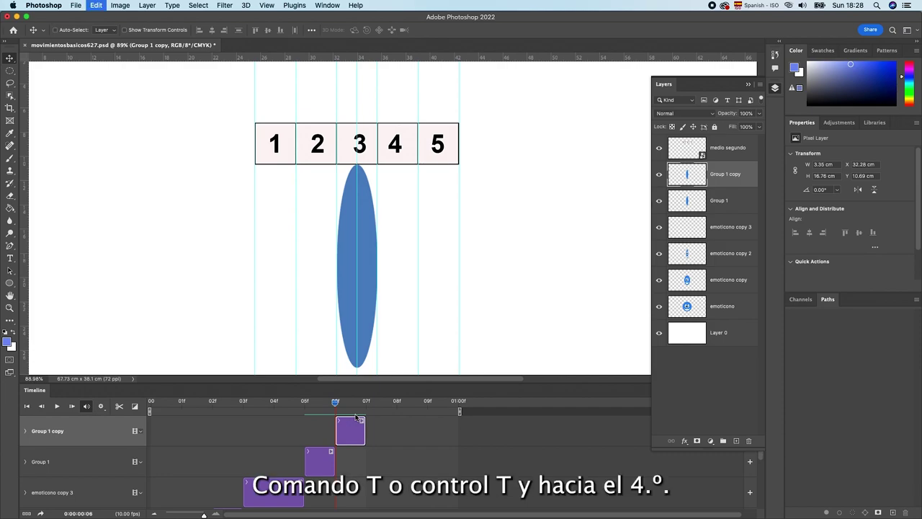
pyautogui.moveTo(378, 267); pyautogui.dragTo(412, 267)
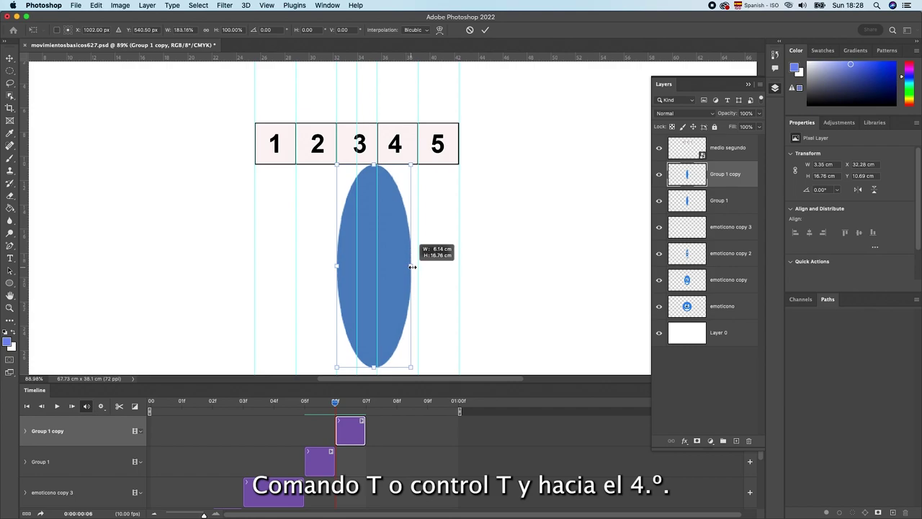
pyautogui.moveTo(412, 267); pyautogui.dragTo(418, 267)
pyautogui.moveTo(337, 267); pyautogui.dragTo(295, 266)
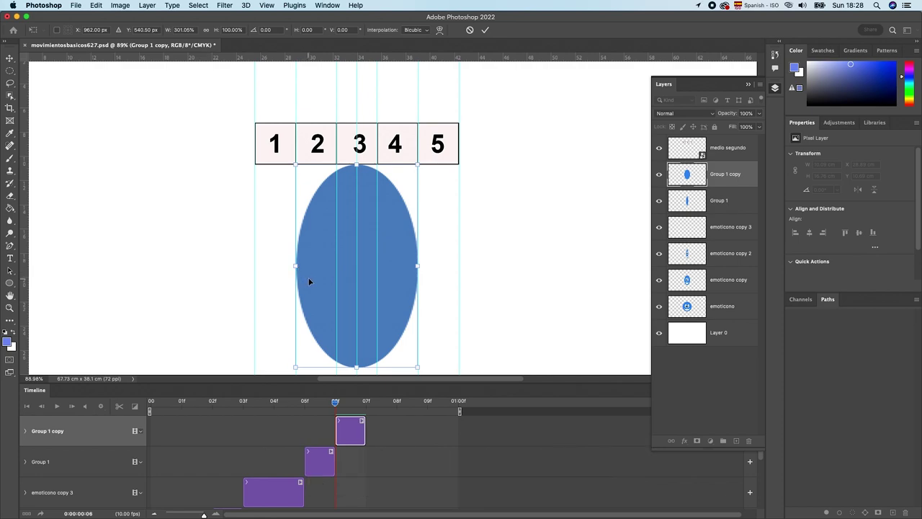
pyautogui.press('Return')
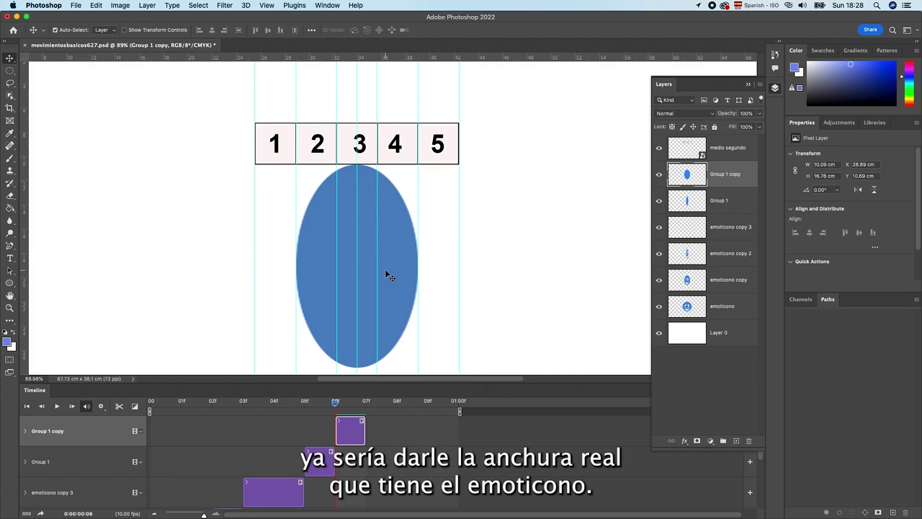
# Step: Duplicate Group 1 copy as Group 1 copy 2 at 07f, widened back to a 16.86 × 16.76 cm circle
pyautogui.rightClick(751, 177)
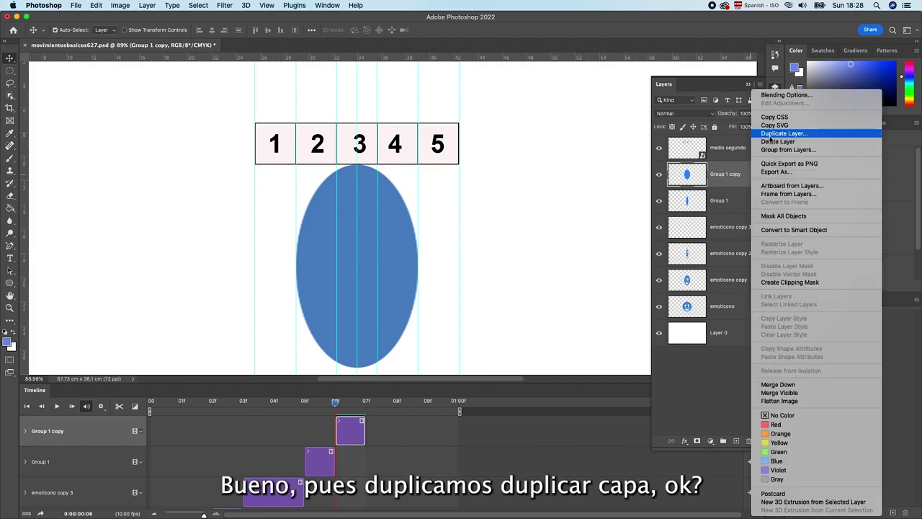
pyautogui.click(769, 134)
pyautogui.click(717, 229)
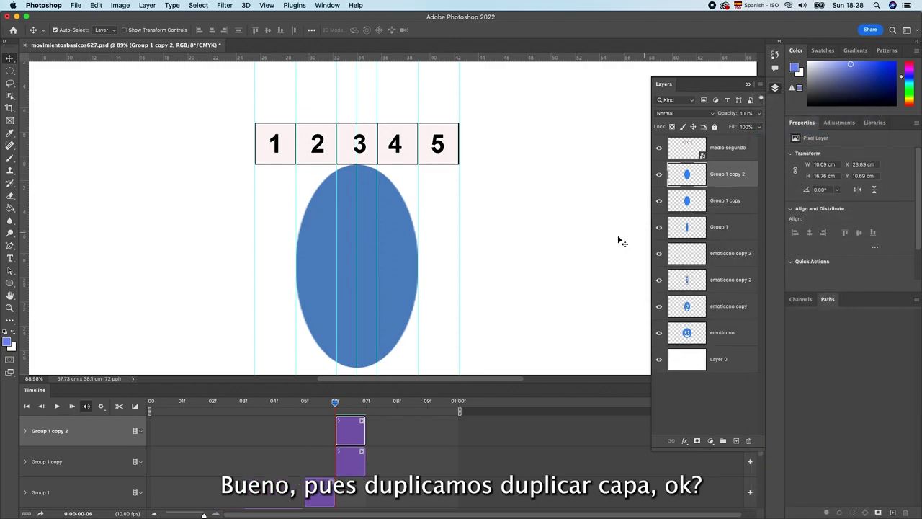
pyautogui.moveTo(350, 437); pyautogui.dragTo(381, 437)
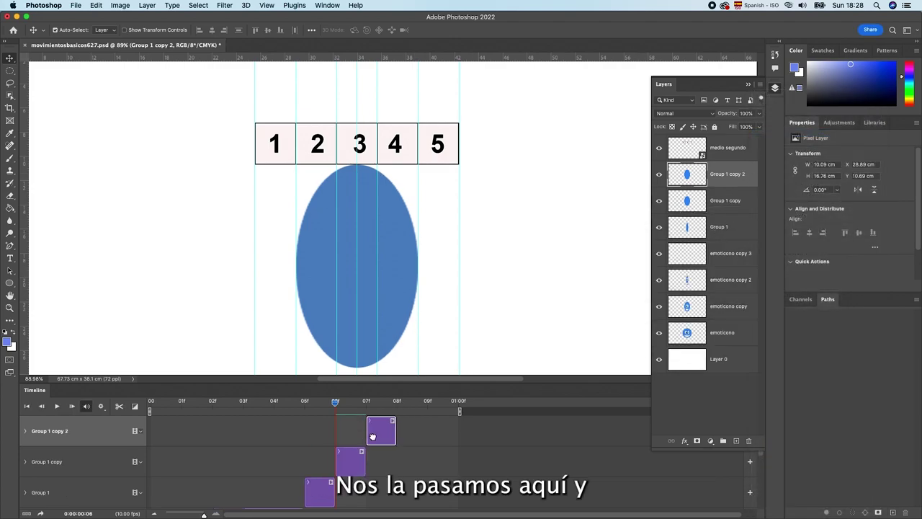
pyautogui.moveTo(335, 403); pyautogui.dragTo(366, 402)
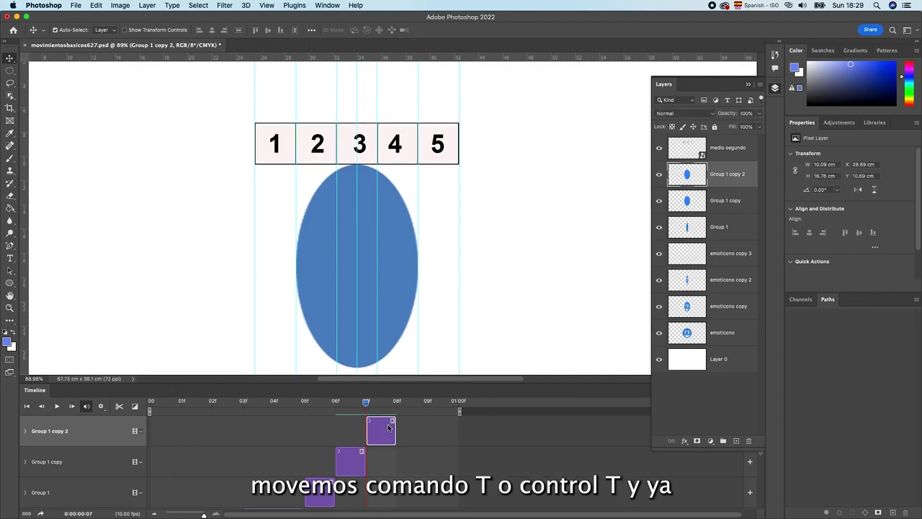
pyautogui.press('super+t')
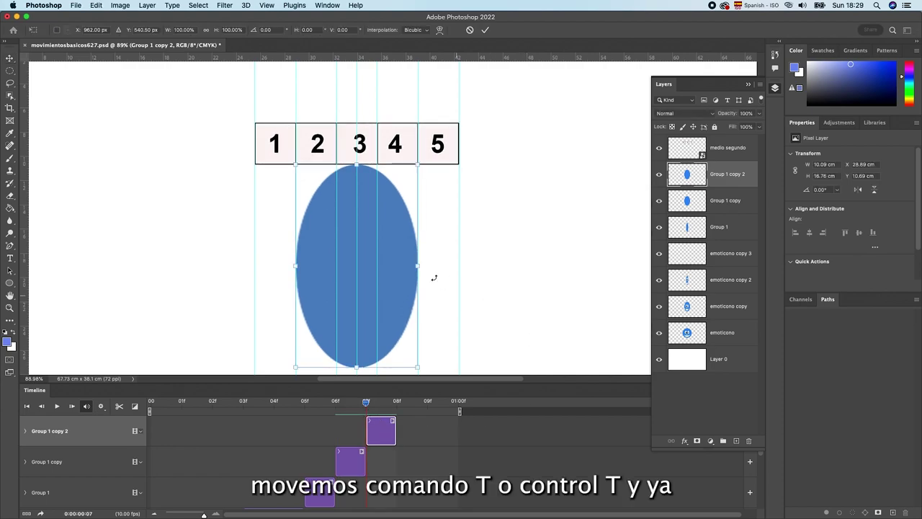
pyautogui.moveTo(417, 267); pyautogui.dragTo(458, 268)
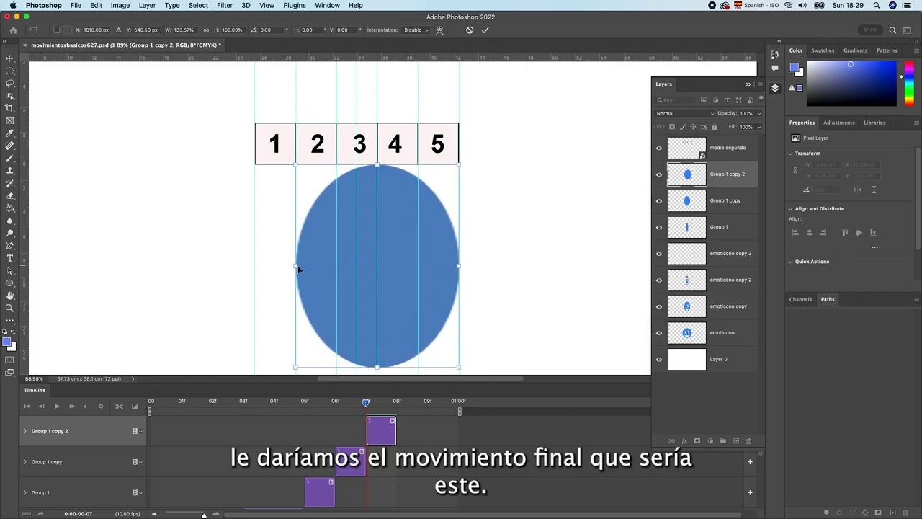
pyautogui.moveTo(284, 266); pyautogui.dragTo(254, 266)
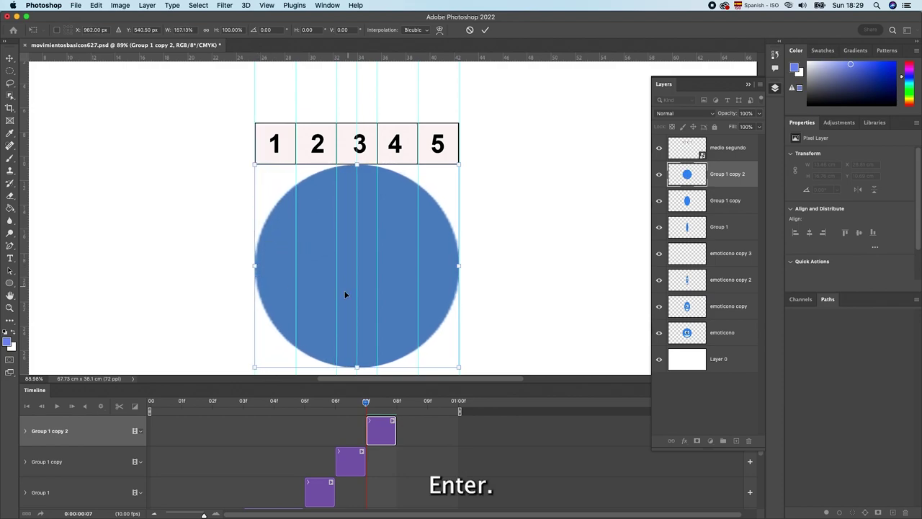
pyautogui.press('Return')
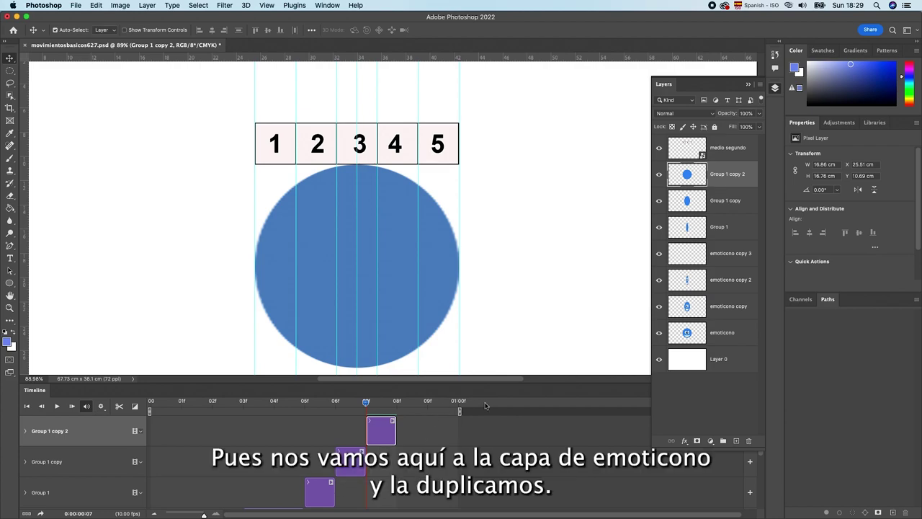
# Step: Duplicate the emoticono layer as emoticono copy 4 and move it above the group layers
pyautogui.click(748, 335)
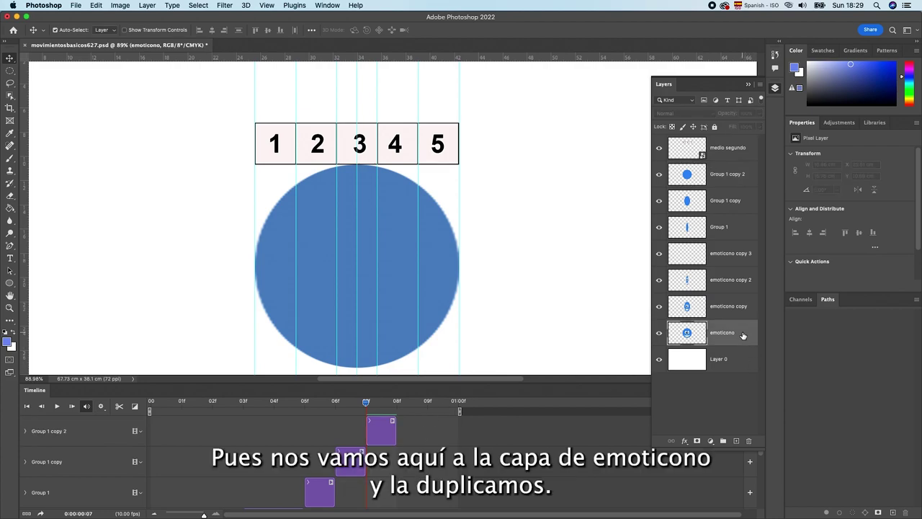
pyautogui.rightClick(742, 335)
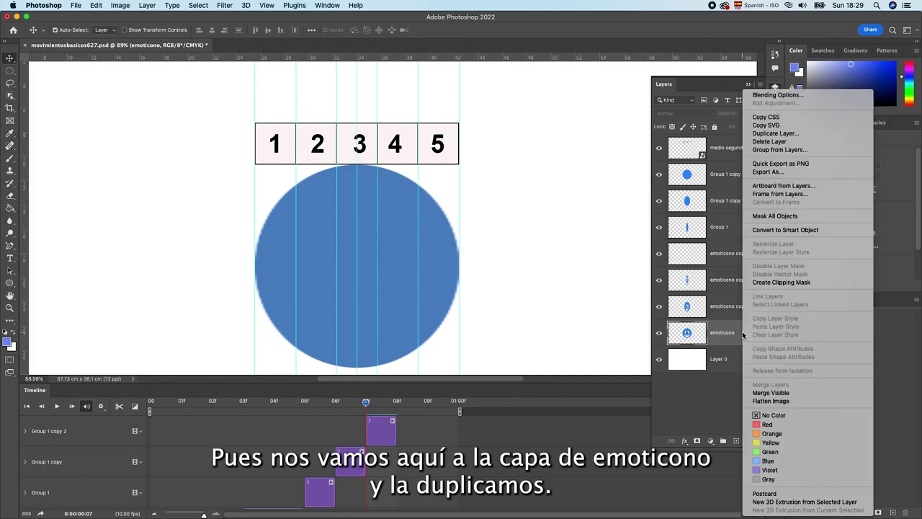
pyautogui.click(769, 135)
pyautogui.click(716, 229)
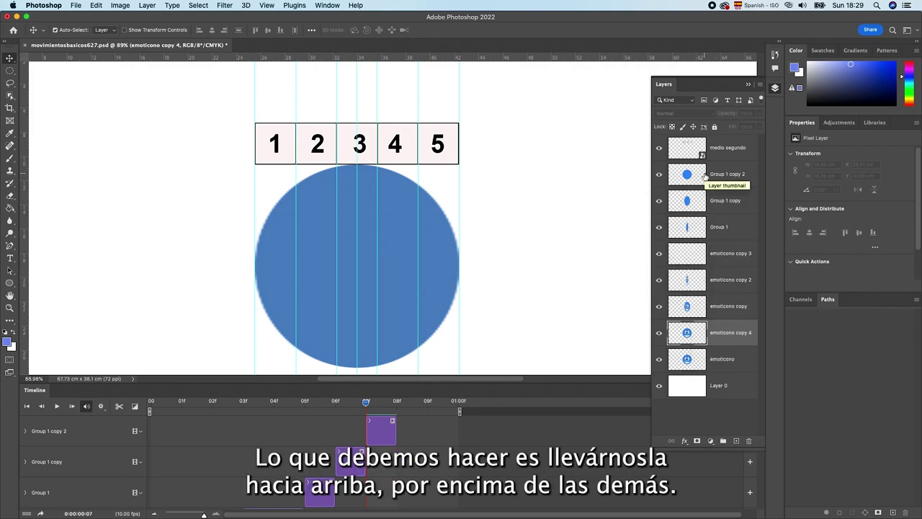
pyautogui.moveTo(691, 335)
pyautogui.mouseDown()
pyautogui.moveTo(701, 312)
pyautogui.moveTo(699, 173)
pyautogui.mouseUp()
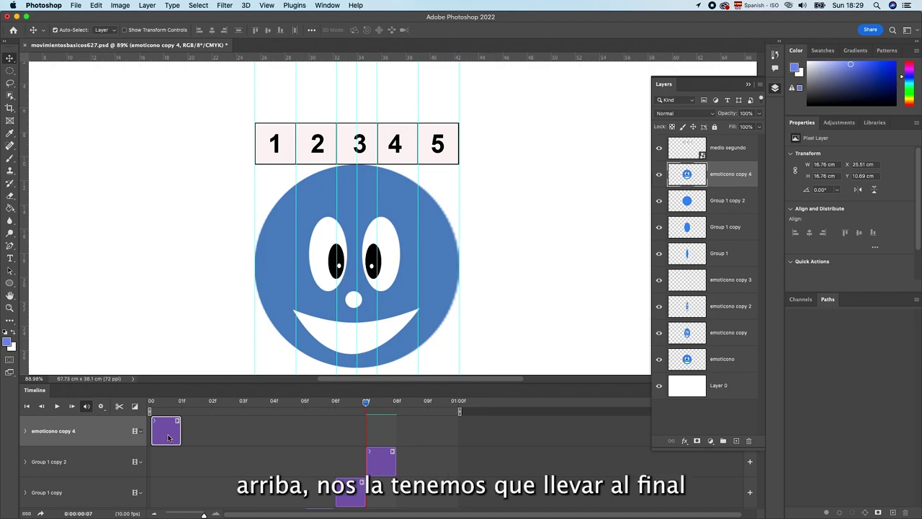
# Step: Start the emoticono copy 4 clip at frame 8 and extend it to the timeline's end
pyautogui.moveTo(168, 437); pyautogui.dragTo(413, 443)
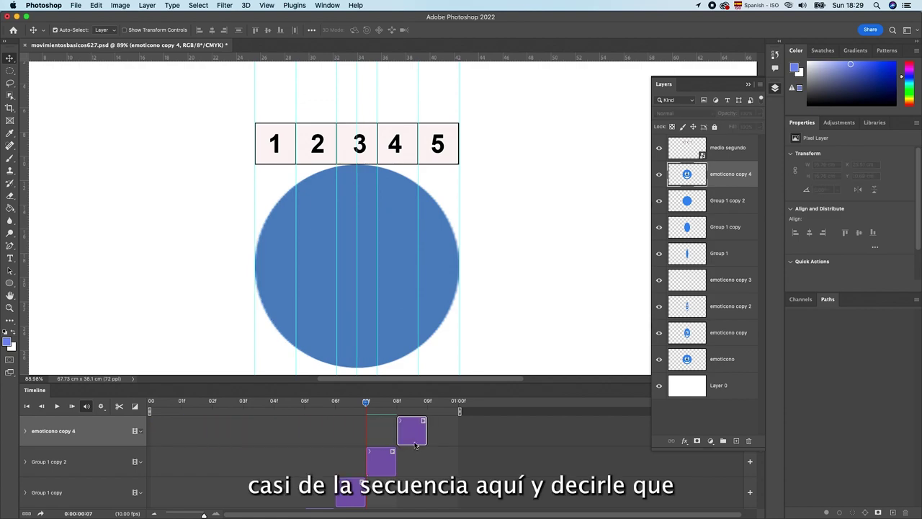
pyautogui.moveTo(366, 401); pyautogui.dragTo(396, 402)
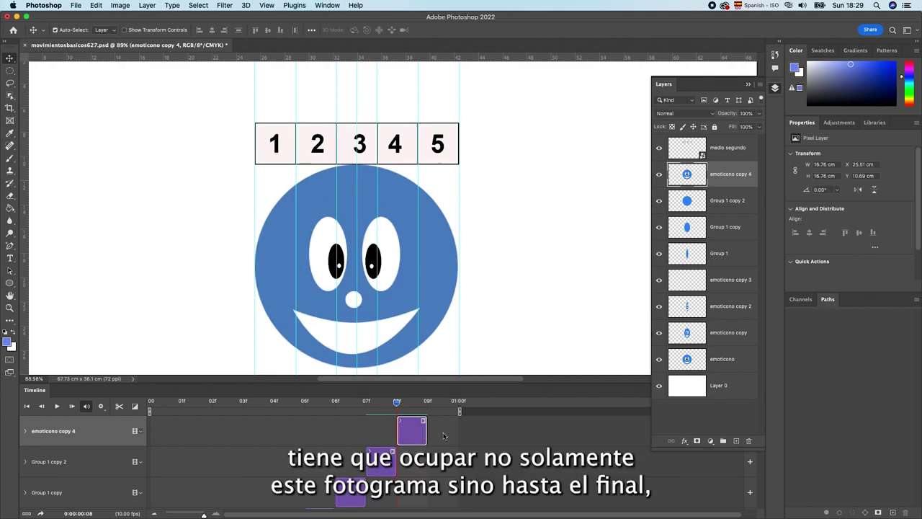
pyautogui.click(427, 436)
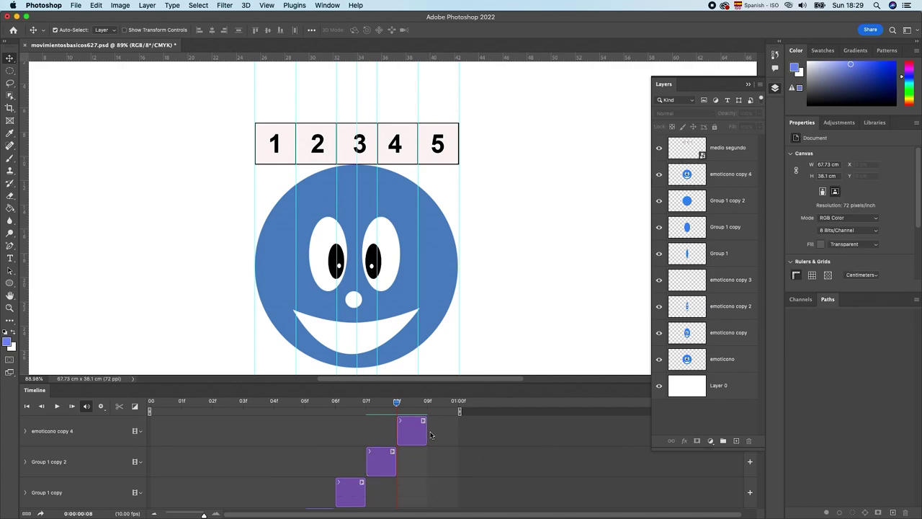
pyautogui.click(424, 432)
pyautogui.moveTo(426, 432); pyautogui.dragTo(456, 432)
pyautogui.moveTo(400, 408); pyautogui.dragTo(335, 407)
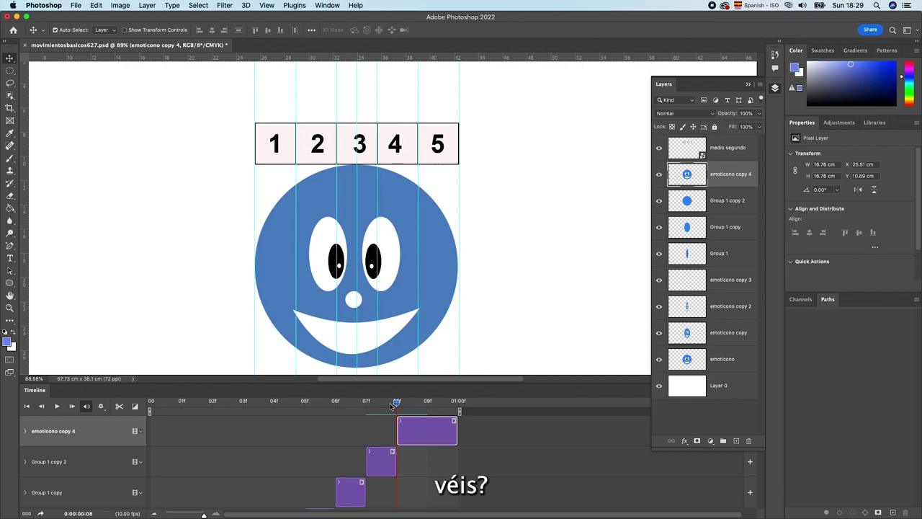
pyautogui.scroll(-3, 354, 465)
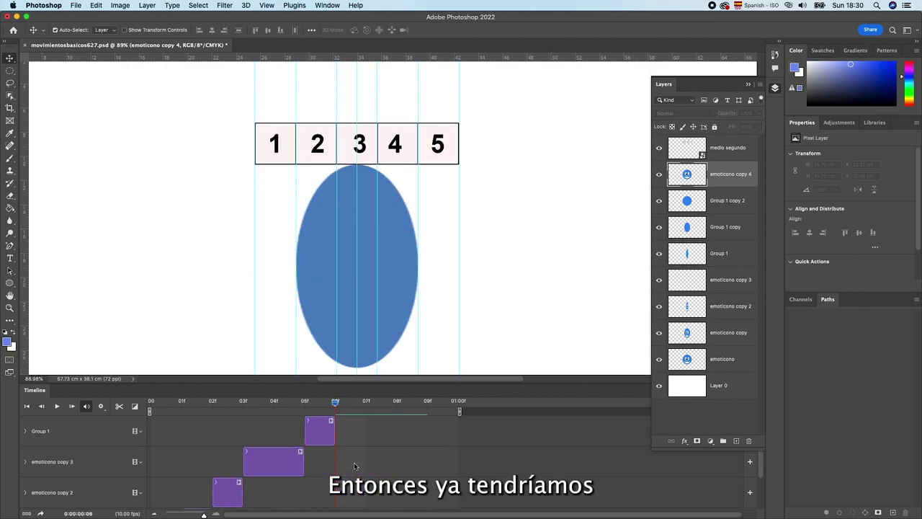
pyautogui.moveTo(327, 403); pyautogui.dragTo(150, 408)
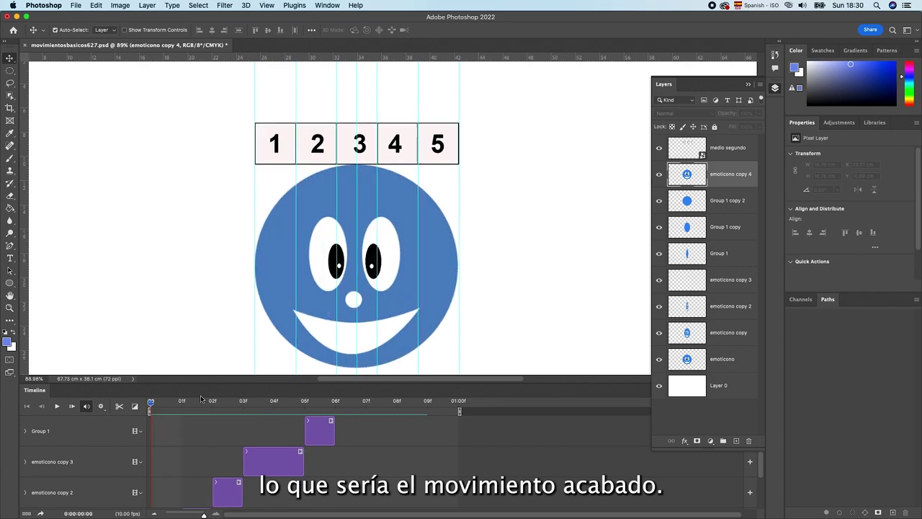
# Step: Enlarge the Timeline to review all tracks, frame the face, and play the spin animation
pyautogui.moveTo(199, 385); pyautogui.dragTo(233, 178)
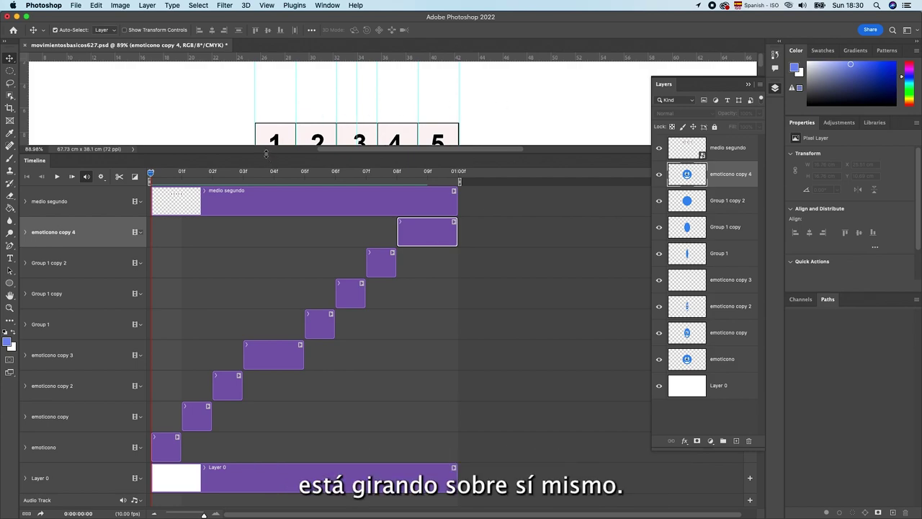
pyautogui.moveTo(265, 147); pyautogui.dragTo(260, 188)
pyautogui.moveTo(257, 236); pyautogui.dragTo(243, 329)
pyautogui.moveTo(238, 370); pyautogui.dragTo(238, 372)
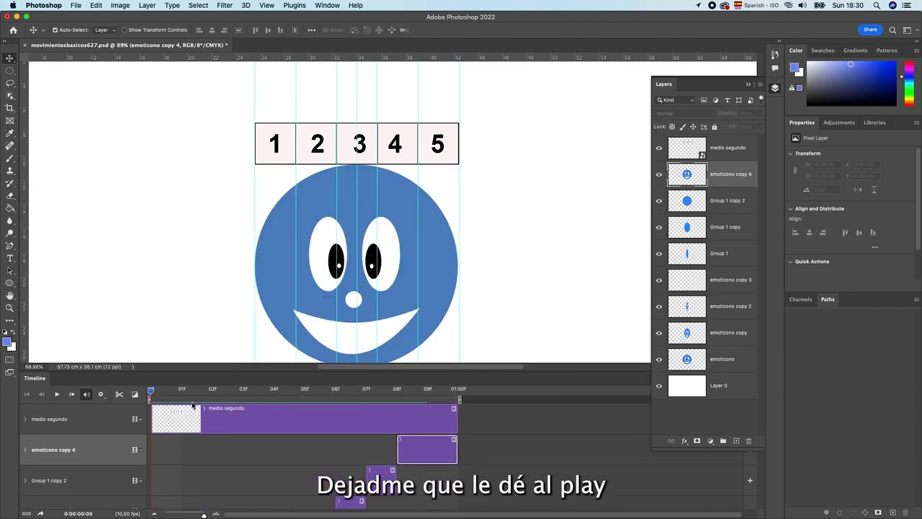
pyautogui.scroll(-1, 284, 308)
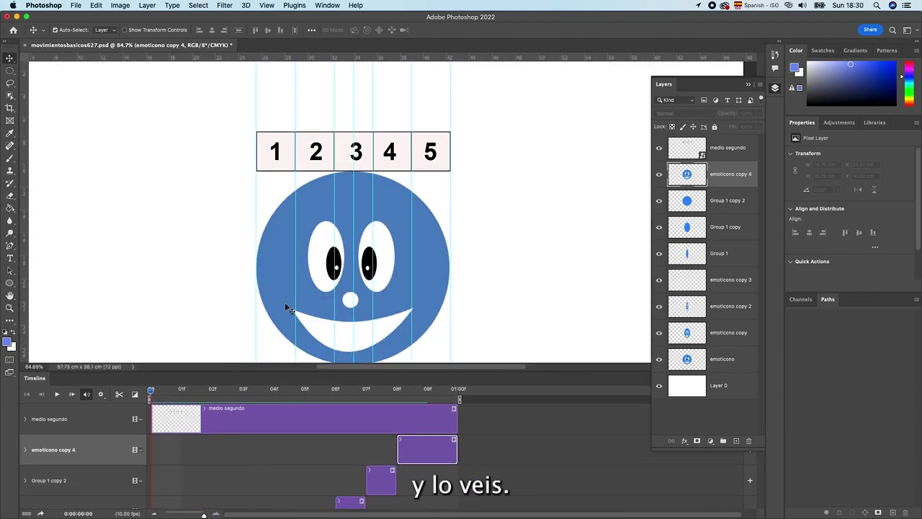
pyautogui.moveTo(300, 302); pyautogui.dragTo(301, 257)
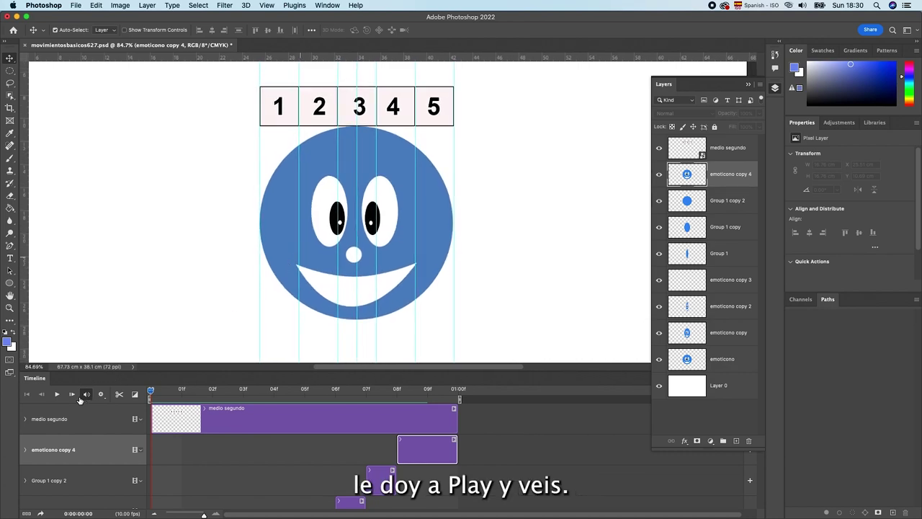
pyautogui.click(56, 394)
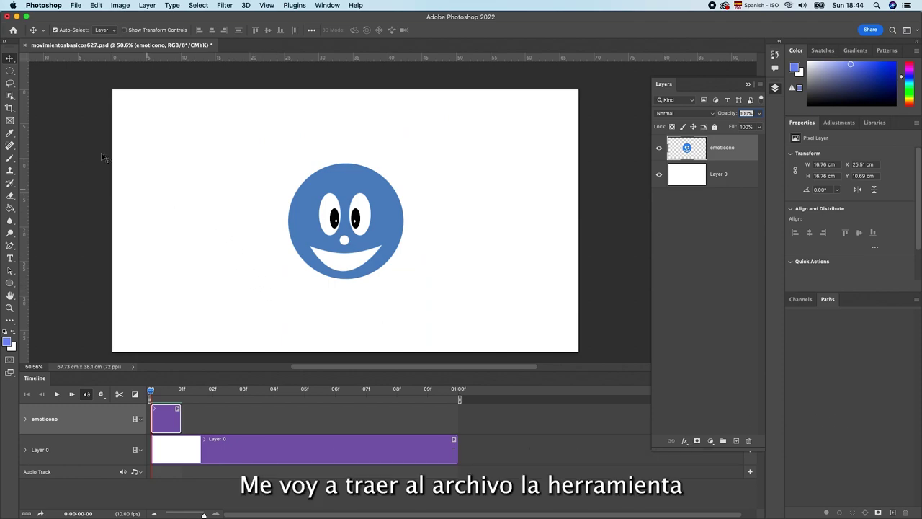
# Step: Place medio segundo.png as an embedded layer and move it above-left of the face
pyautogui.click(74, 7)
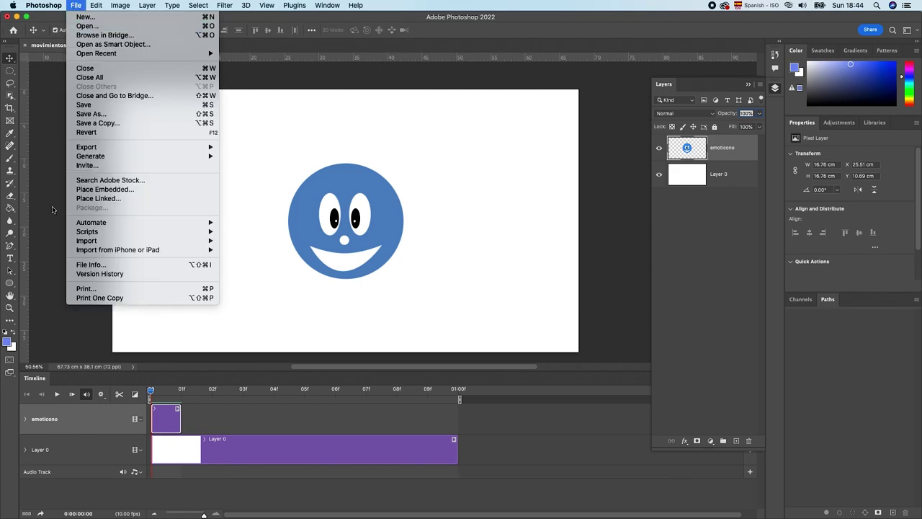
pyautogui.click(85, 190)
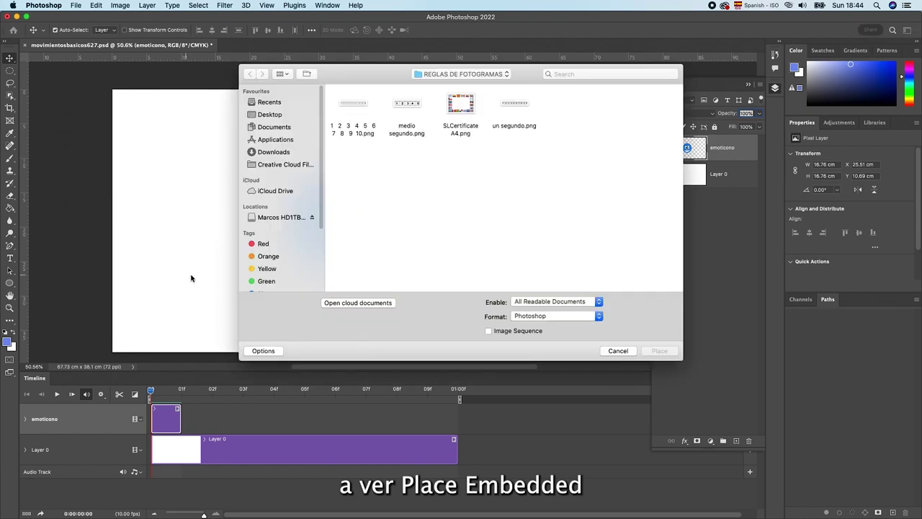
pyautogui.click(407, 109)
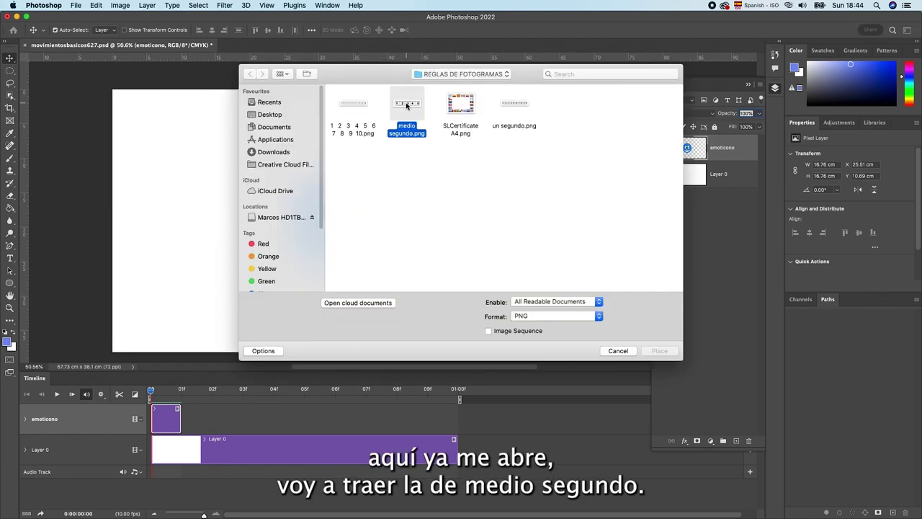
pyautogui.click(658, 351)
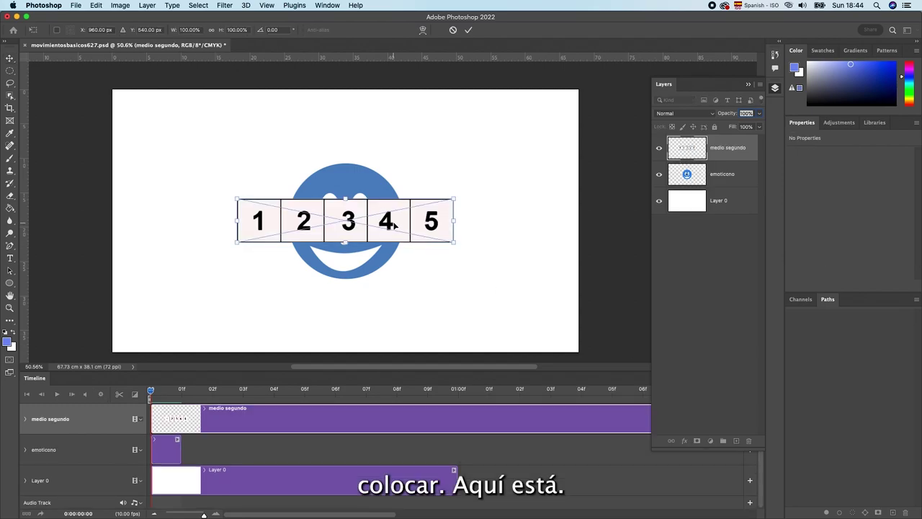
pyautogui.press('Return')
pyautogui.moveTo(392, 223); pyautogui.dragTo(318, 172)
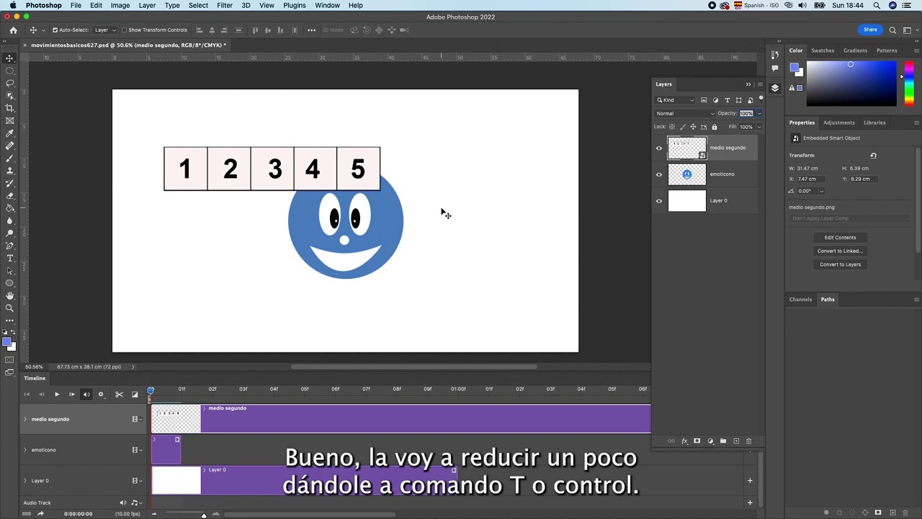
# Step: Scale the number strip to about 57%, roughly 17.99 × 3.63 cm
pyautogui.press('super+t')
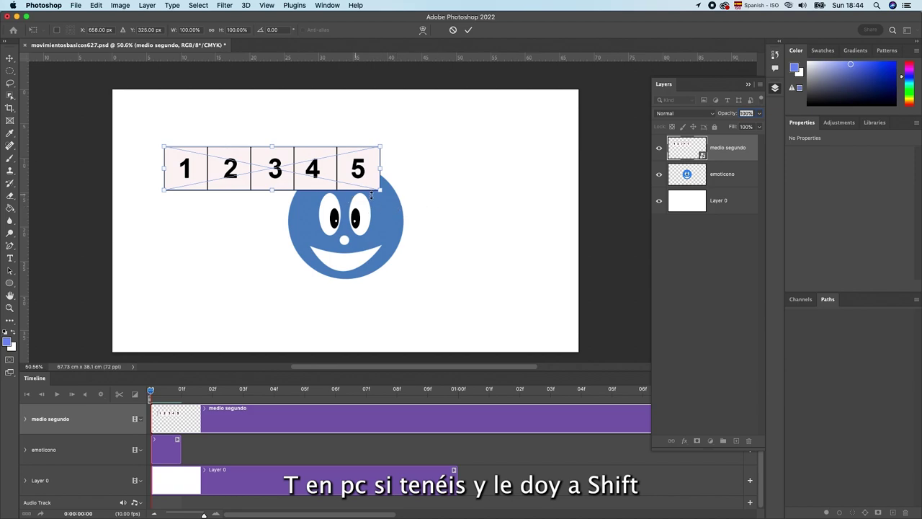
pyautogui.moveTo(382, 193); pyautogui.dragTo(289, 172)
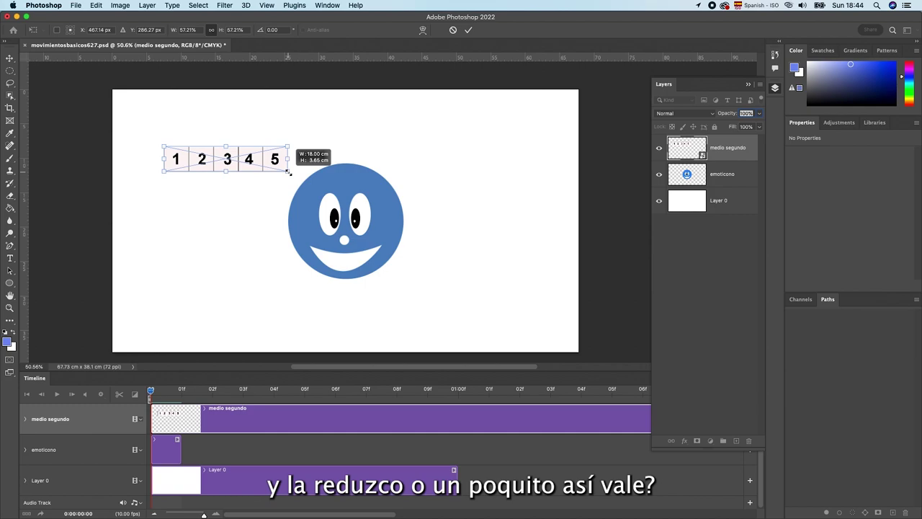
pyautogui.moveTo(289, 171); pyautogui.dragTo(288, 172)
pyautogui.press('Return')
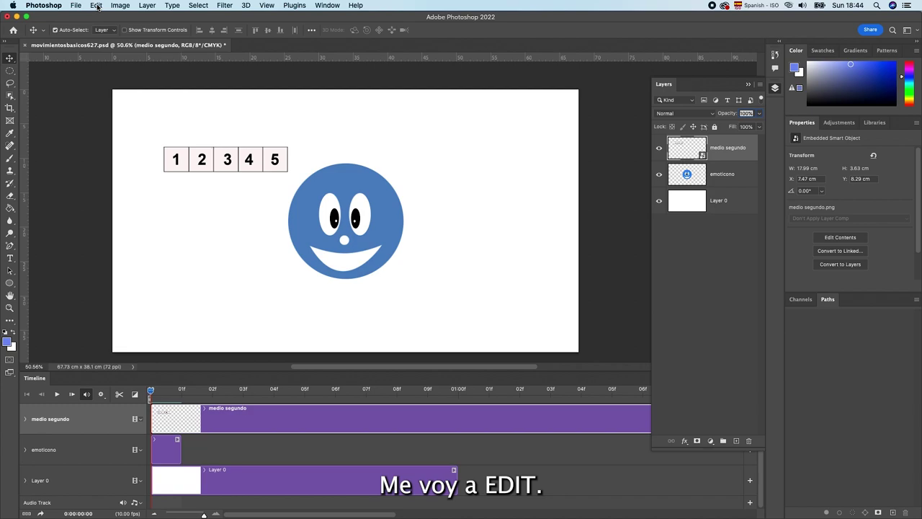
# Step: Warp the number strip with the Arc preset (bend 50) and move it beneath the smiley's left side
pyautogui.click(96, 6)
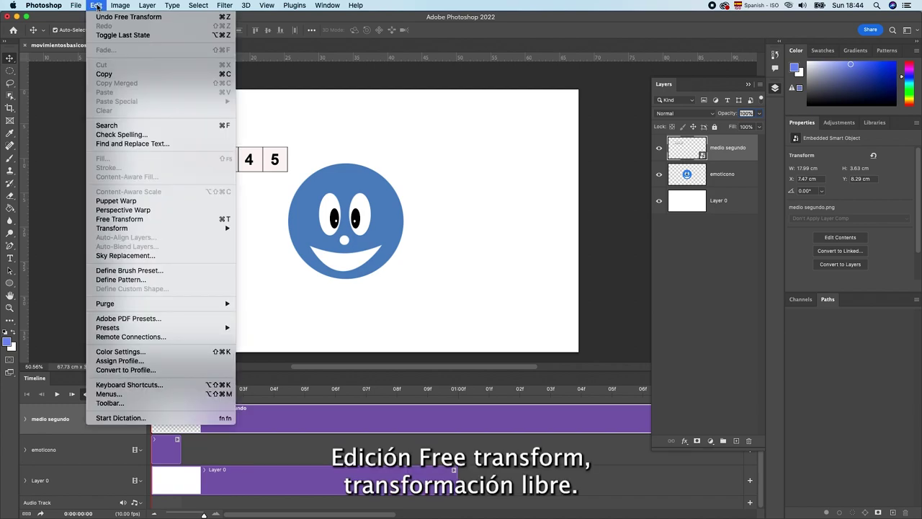
pyautogui.click(119, 219)
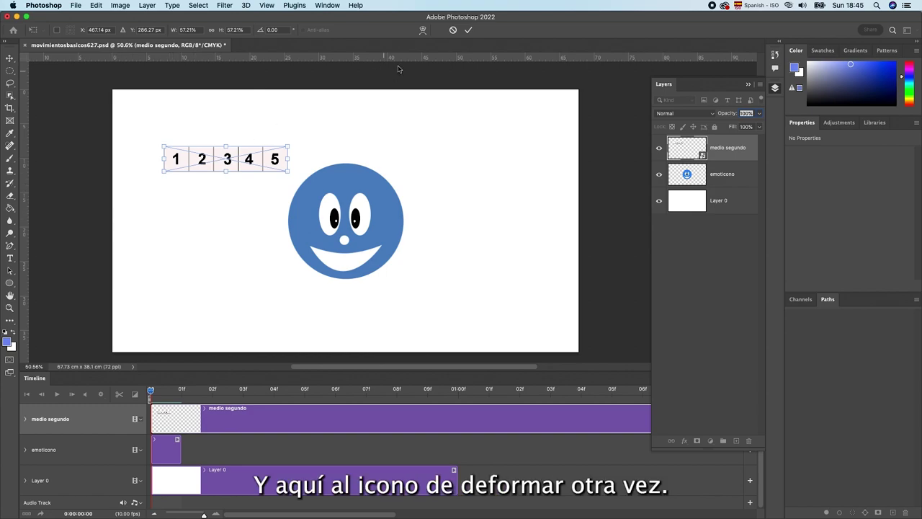
pyautogui.click(423, 30)
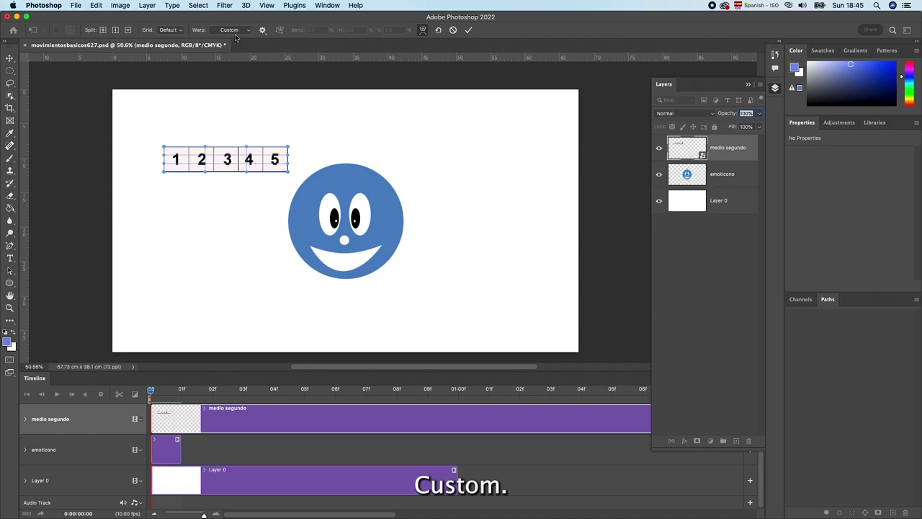
pyautogui.click(247, 30)
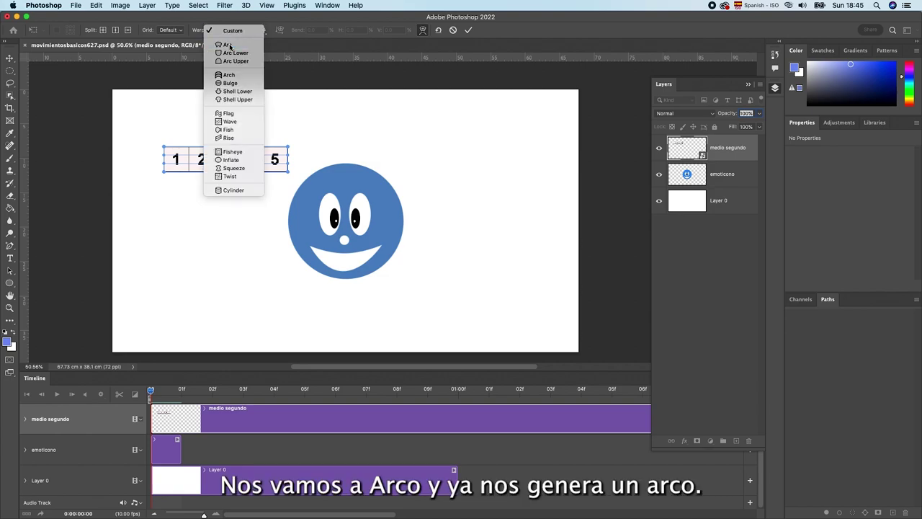
pyautogui.click(230, 46)
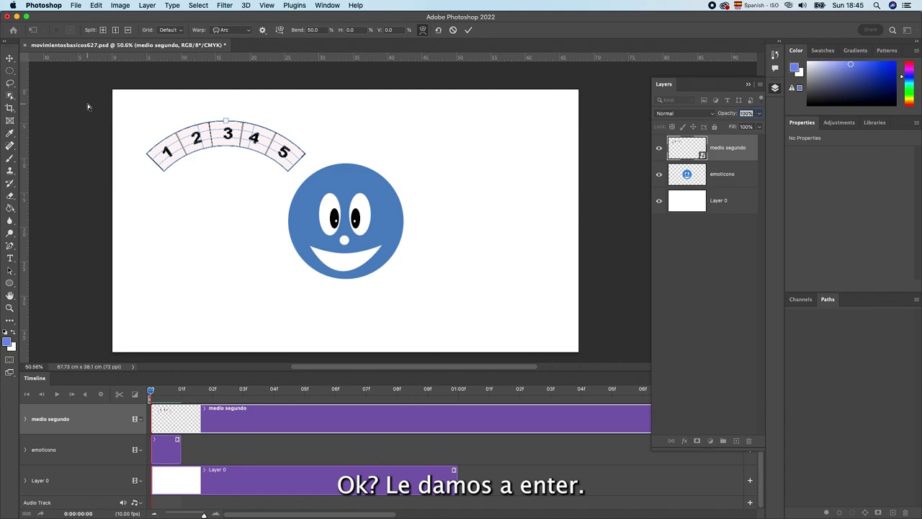
pyautogui.press('Return')
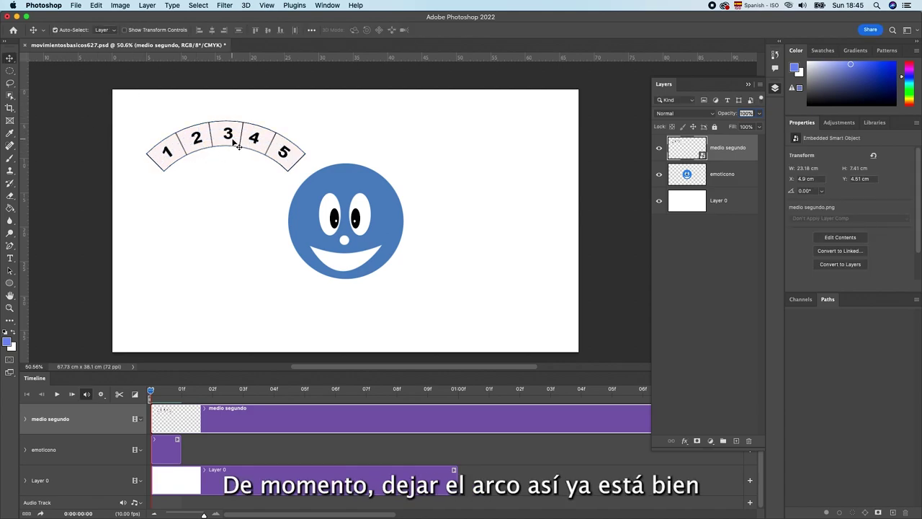
pyautogui.moveTo(234, 143); pyautogui.dragTo(268, 240)
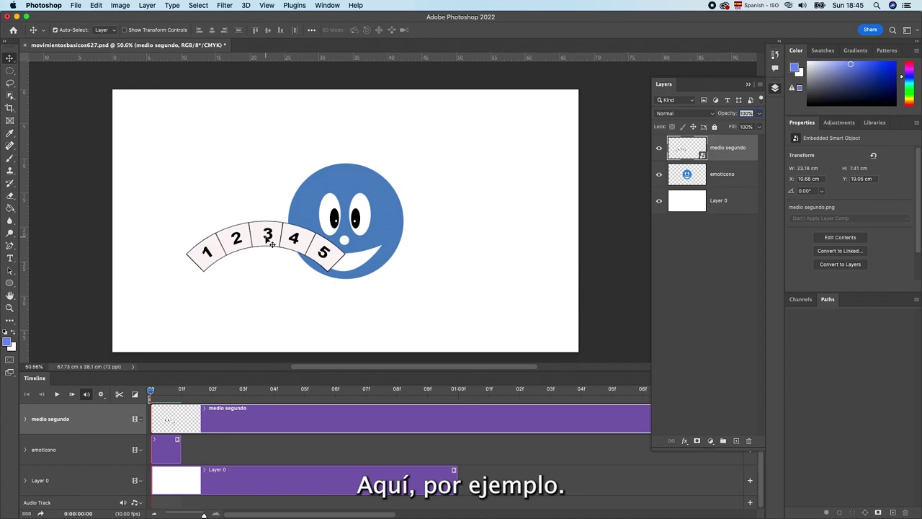
# Step: Duplicate the medio segundo strip, rotate the copy about 172° and move it beside the original's 5
pyautogui.rightClick(734, 148)
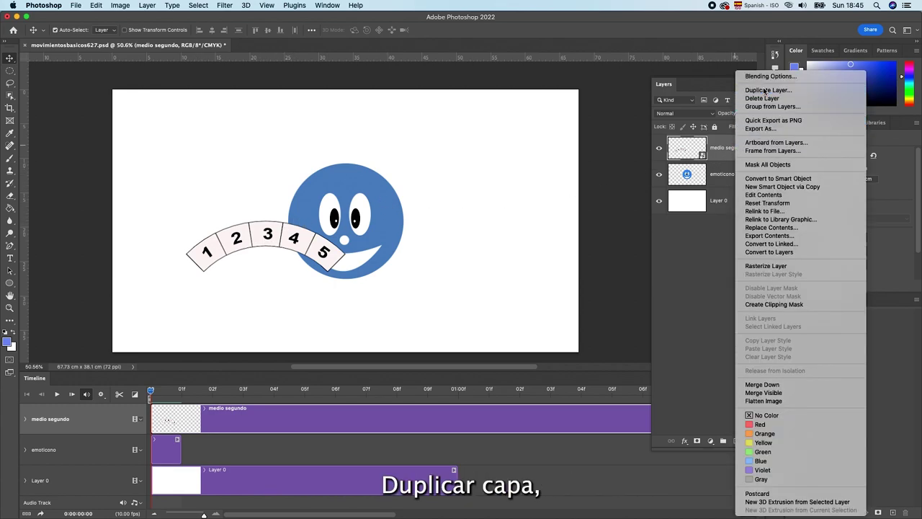
pyautogui.click(764, 90)
pyautogui.click(717, 227)
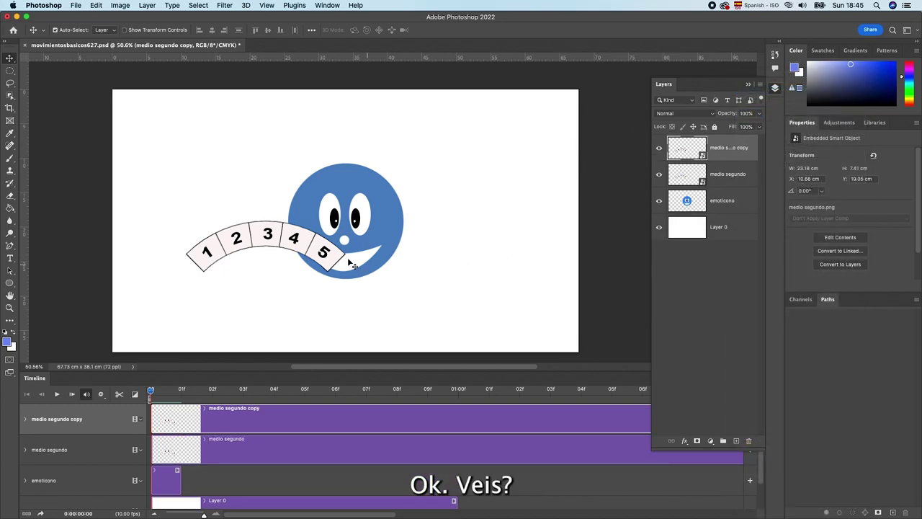
pyautogui.moveTo(303, 248)
pyautogui.mouseDown()
pyautogui.moveTo(430, 243)
pyautogui.moveTo(475, 267)
pyautogui.moveTo(478, 252)
pyautogui.moveTo(448, 265)
pyautogui.mouseUp()
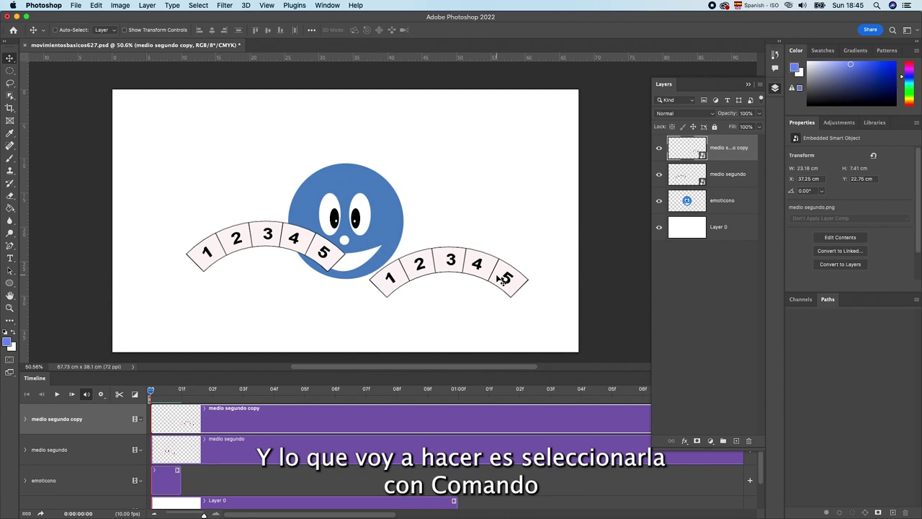
pyautogui.press('super+t')
pyautogui.moveTo(539, 313)
pyautogui.mouseDown()
pyautogui.moveTo(545, 216)
pyautogui.moveTo(432, 171)
pyautogui.moveTo(385, 255)
pyautogui.moveTo(387, 245)
pyautogui.mouseUp()
pyautogui.moveTo(443, 280); pyautogui.dragTo(395, 293)
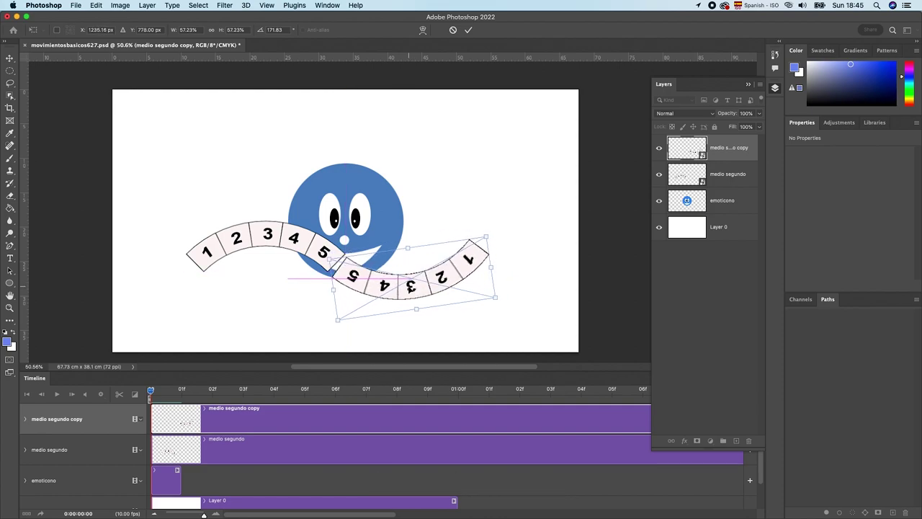
# Step: Zoom in and nudge the rotated copy two steps left and two steps up
pyautogui.scroll(2, 335, 266)
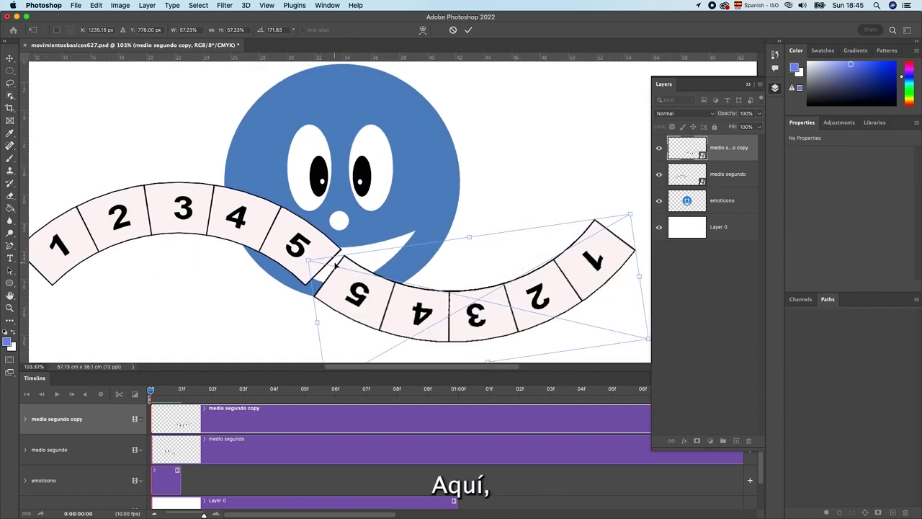
pyautogui.scroll(3, 335, 267)
pyautogui.scroll(2, 334, 266)
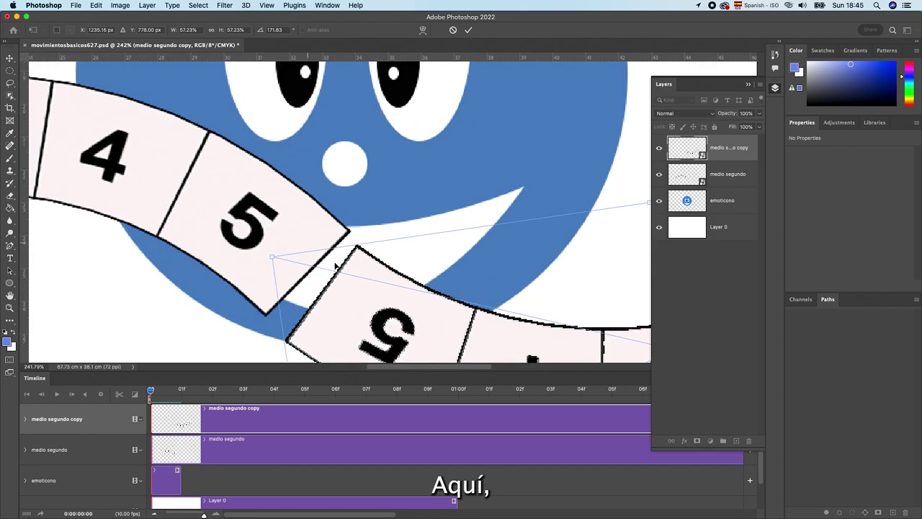
pyautogui.press('Left')
pyautogui.press('Left')
pyautogui.press('Left')
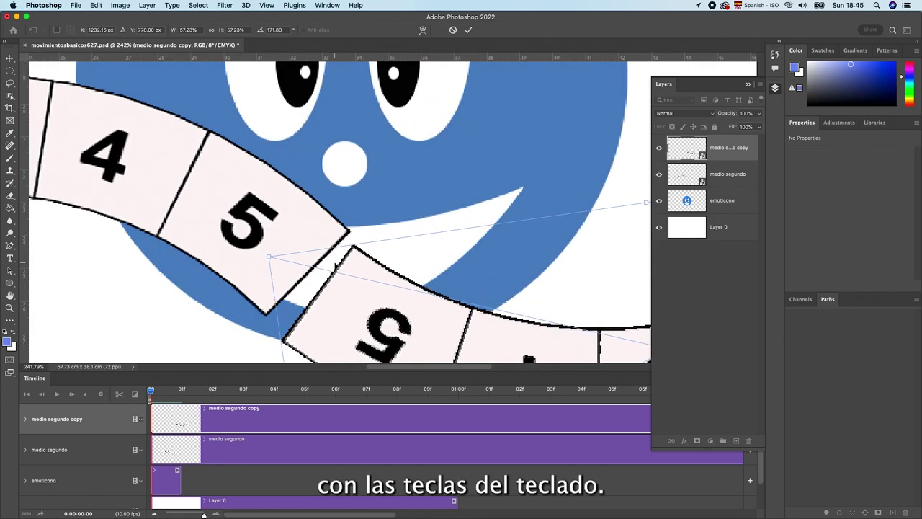
pyautogui.press('Left')
pyautogui.press('Left')
pyautogui.press('Left')
pyautogui.press('Left')
pyautogui.press('Left')
pyautogui.press('Left')
pyautogui.press('Left')
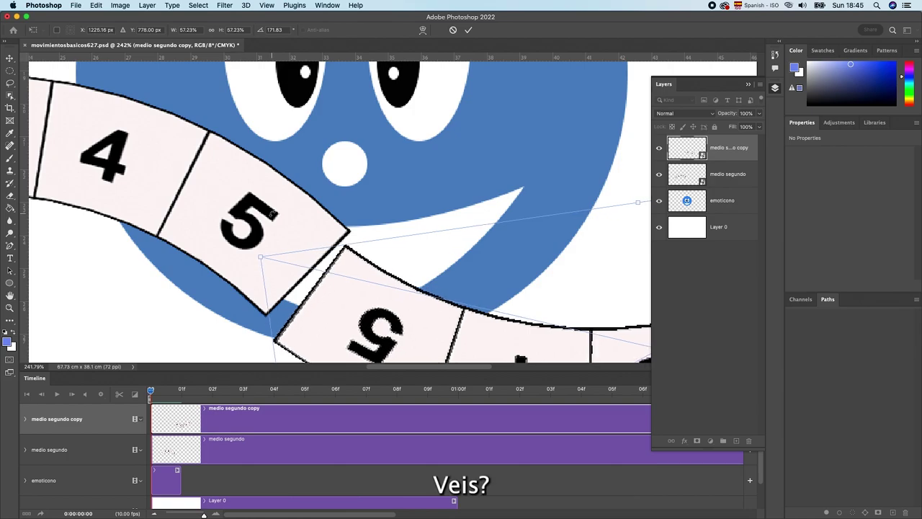
pyautogui.press('Up')
pyautogui.press('Up')
pyautogui.press('Up')
pyautogui.press('Up')
pyautogui.press('Up')
pyautogui.press('Up')
pyautogui.press('Up')
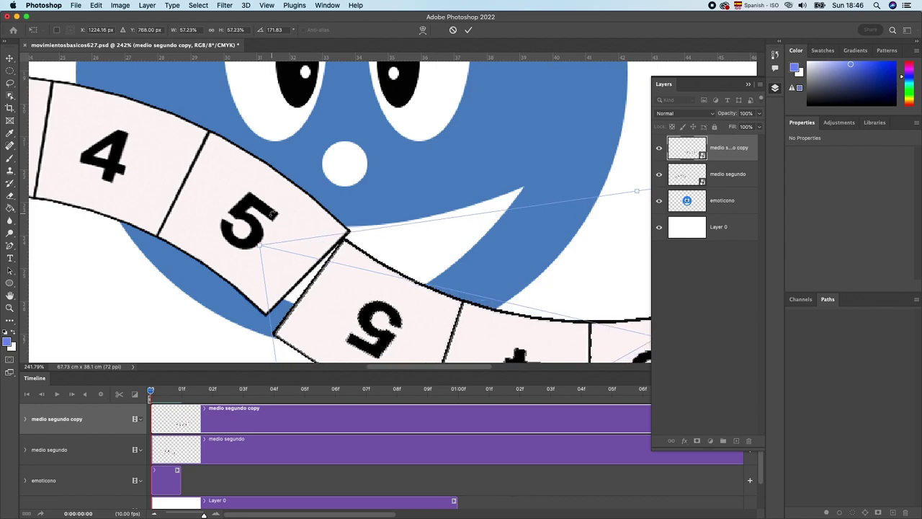
pyautogui.press('Up')
pyautogui.press('Up')
pyautogui.press('Up')
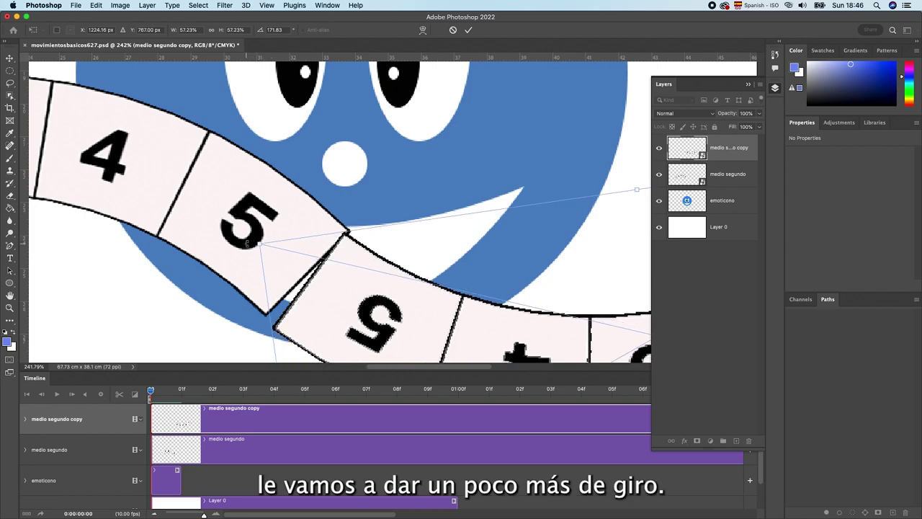
# Step: Refine the copy's rotation to about 179° so its 5 meets the original's, then commit
pyautogui.moveTo(247, 242); pyautogui.dragTo(272, 215)
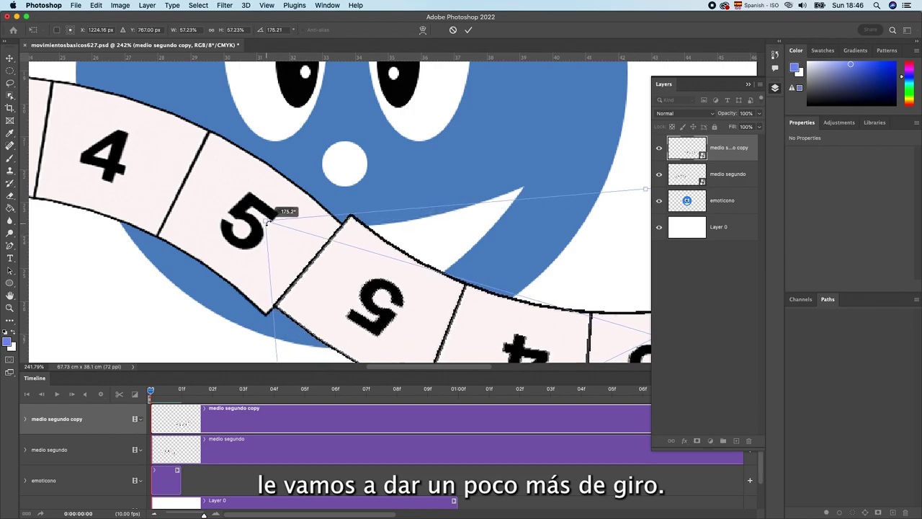
pyautogui.moveTo(272, 215); pyautogui.dragTo(274, 212)
pyautogui.moveTo(312, 277); pyautogui.dragTo(316, 313)
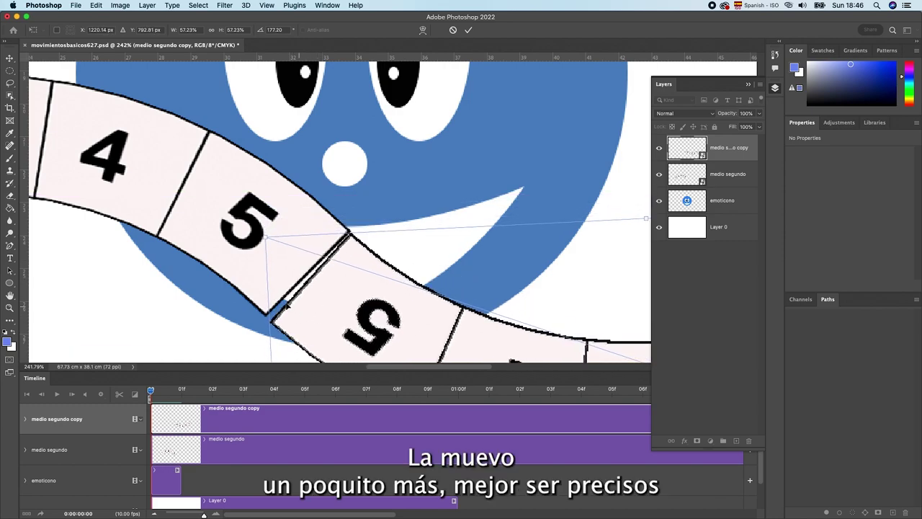
pyautogui.moveTo(253, 236); pyautogui.dragTo(266, 226)
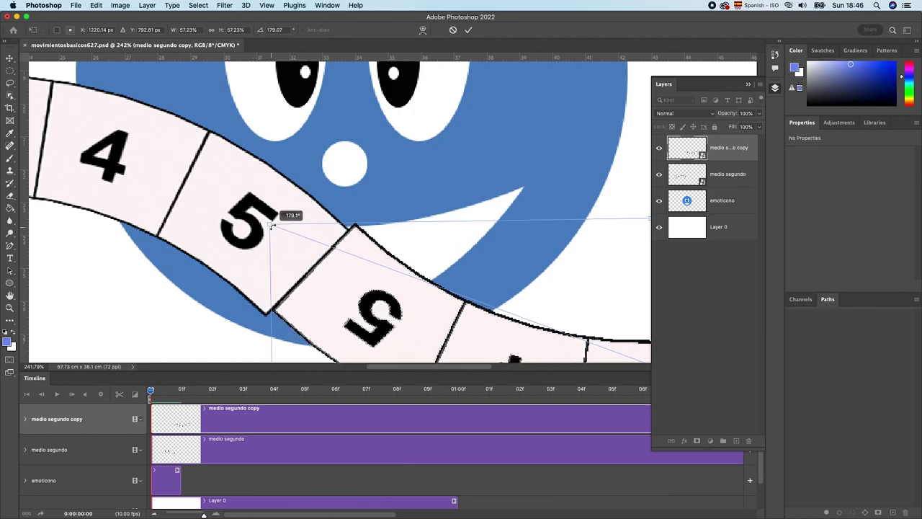
pyautogui.moveTo(314, 300); pyautogui.dragTo(312, 309)
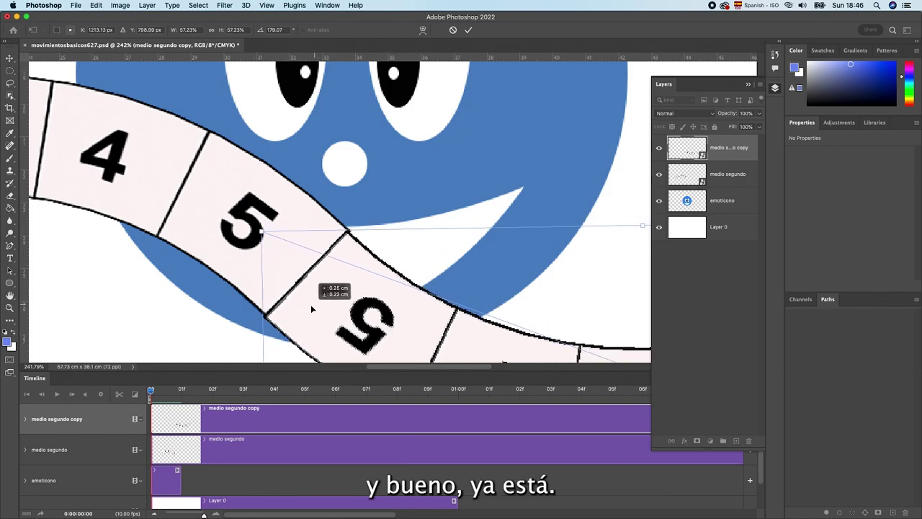
pyautogui.scroll(-5, 310, 303)
pyautogui.scroll(-5, 310, 305)
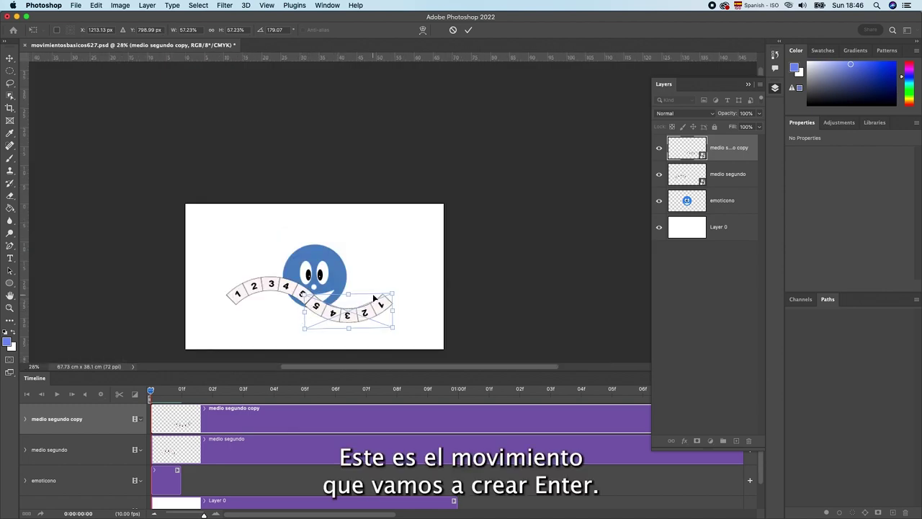
pyautogui.press('Return')
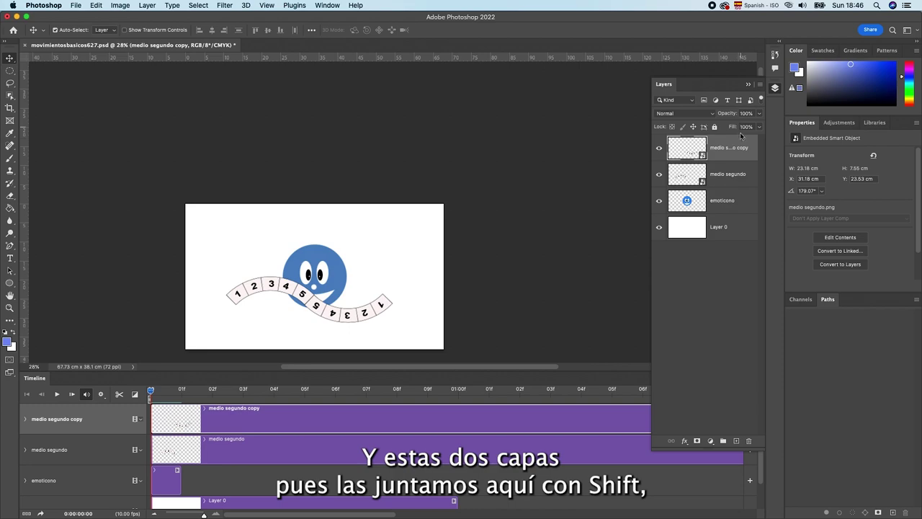
# Step: Group both medio segundo strip layers and merge them into a single Group 1 layer
pyautogui.keyDown('shift'); pyautogui.click(748, 178); pyautogui.keyUp('shift')
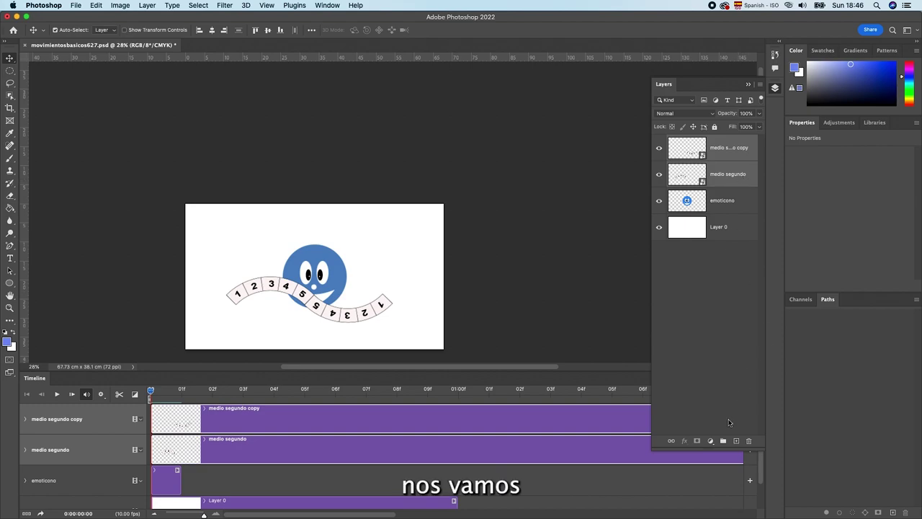
pyautogui.click(723, 440)
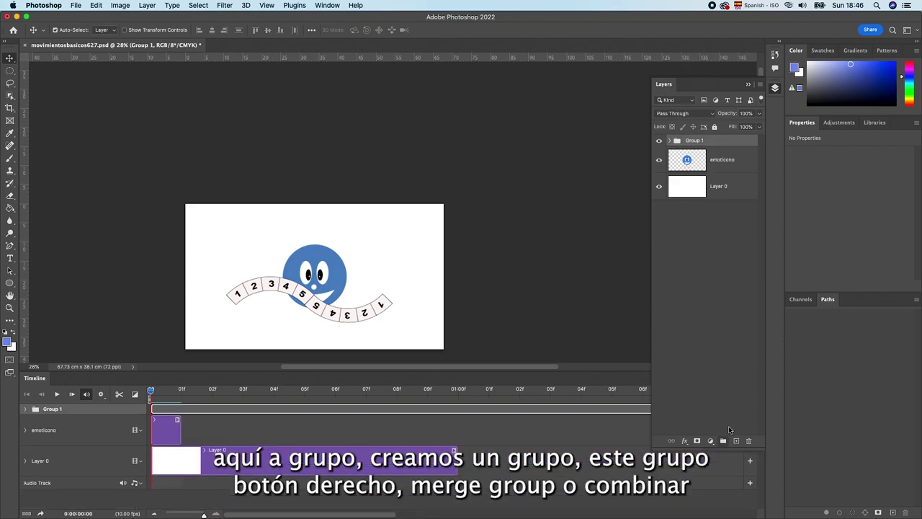
pyautogui.rightClick(717, 141)
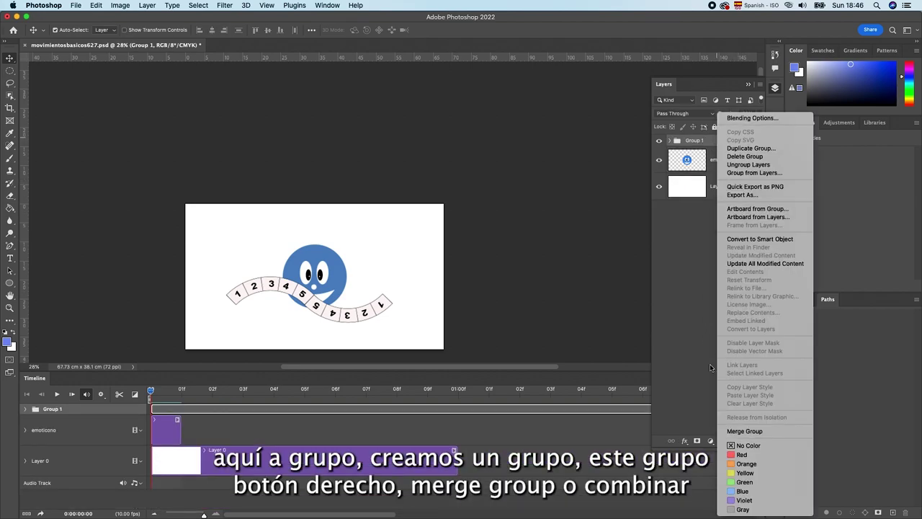
pyautogui.click(744, 431)
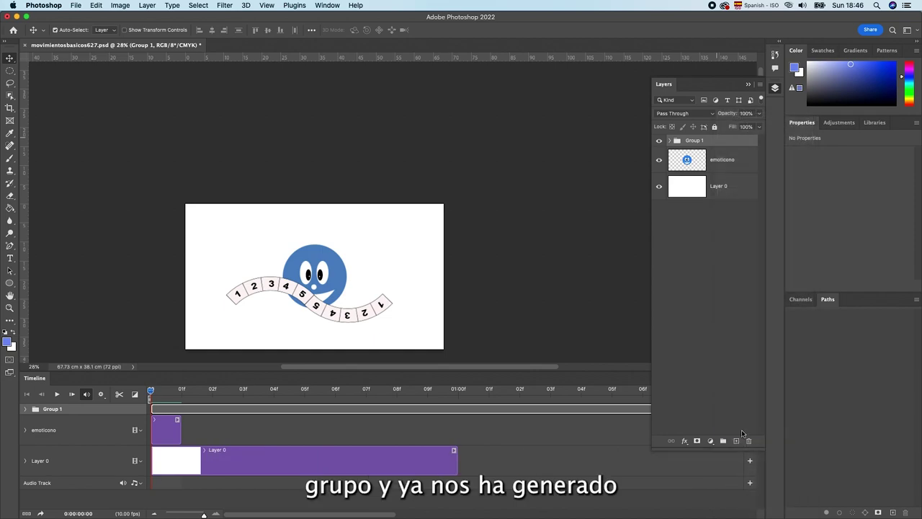
# Step: Position the merged Group 1 strip diagonally across the emoticon's face
pyautogui.moveTo(322, 312)
pyautogui.mouseDown()
pyautogui.moveTo(314, 315)
pyautogui.moveTo(332, 297)
pyautogui.mouseUp()
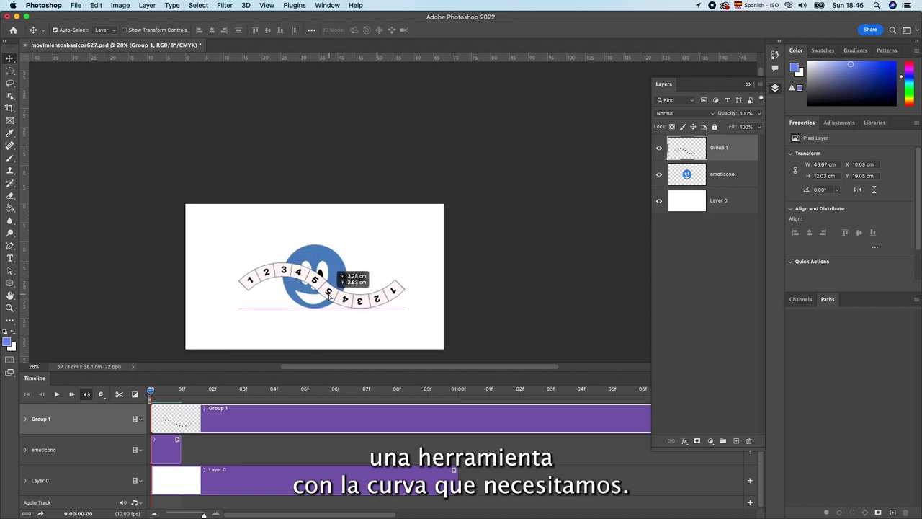
pyautogui.moveTo(332, 297); pyautogui.dragTo(327, 297)
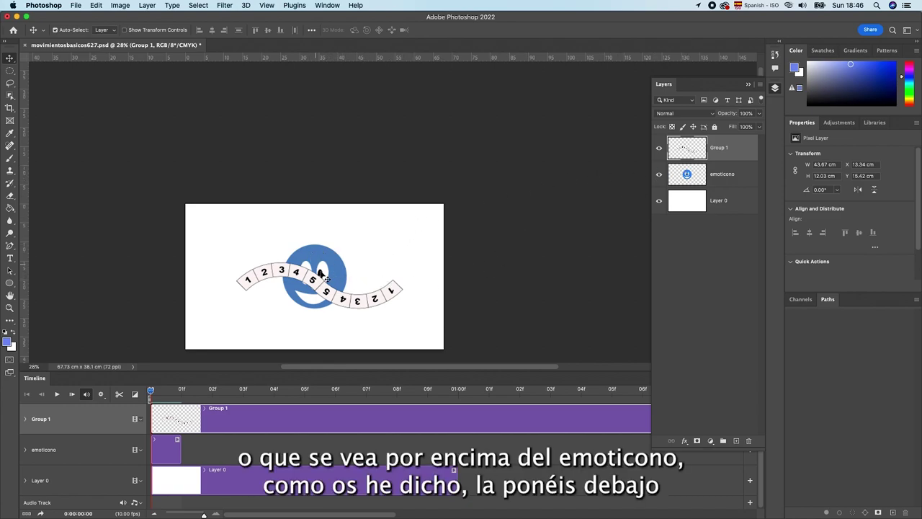
pyautogui.moveTo(683, 156); pyautogui.dragTo(675, 193)
# Step: Lower the Group 1 strip's opacity to 46%, then select the emoticono layer
pyautogui.click(758, 116)
pyautogui.moveTo(758, 127); pyautogui.dragTo(740, 127)
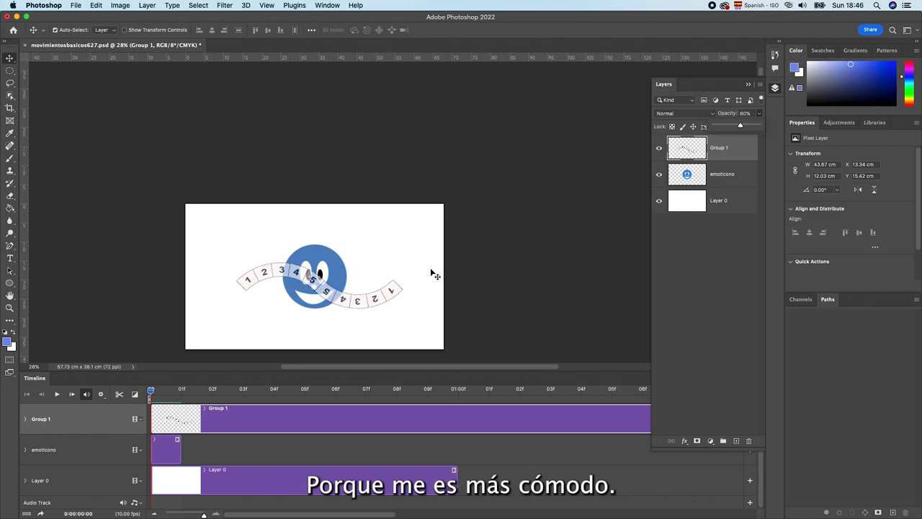
pyautogui.scroll(3, 324, 304)
pyautogui.scroll(2, 316, 302)
pyautogui.scroll(1, 319, 303)
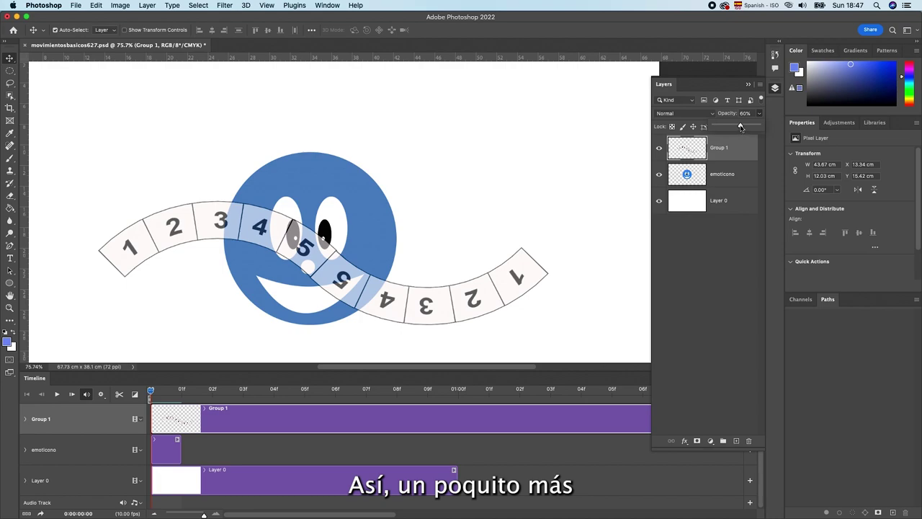
pyautogui.moveTo(740, 127); pyautogui.dragTo(734, 127)
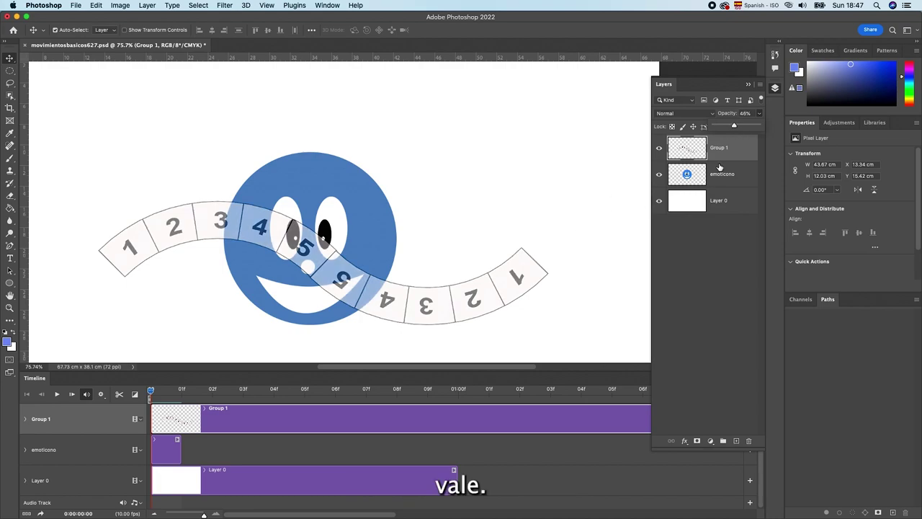
pyautogui.click(744, 177)
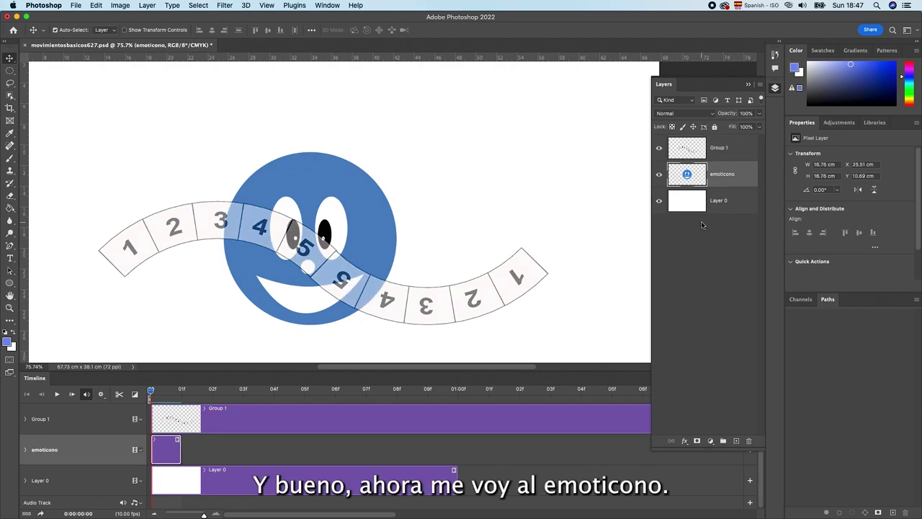
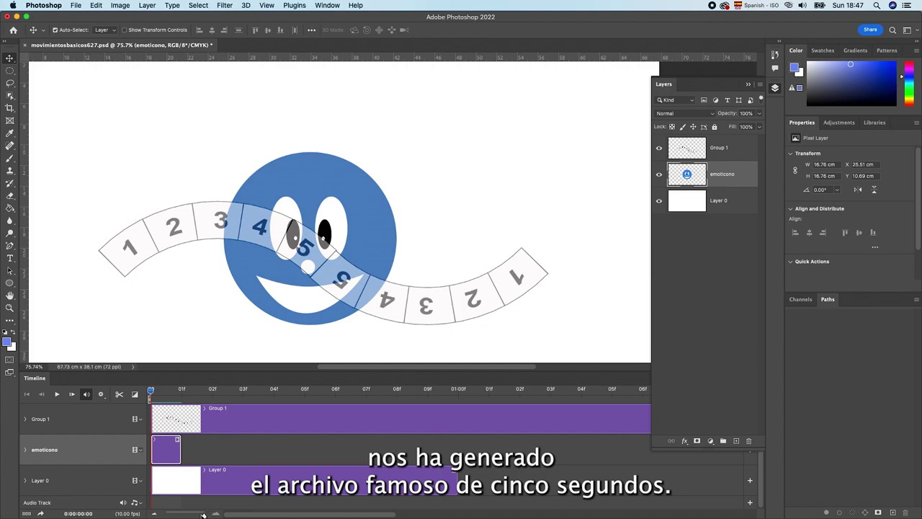
# Step: Trim the Group 1 clip in the timeline to end at 01:00
pyautogui.moveTo(204, 515); pyautogui.dragTo(185, 514)
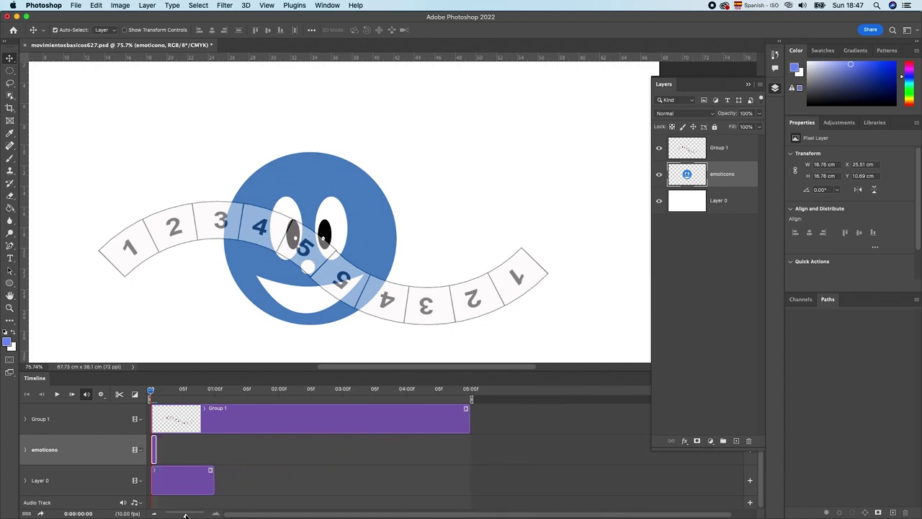
pyautogui.moveTo(468, 424); pyautogui.dragTo(213, 426)
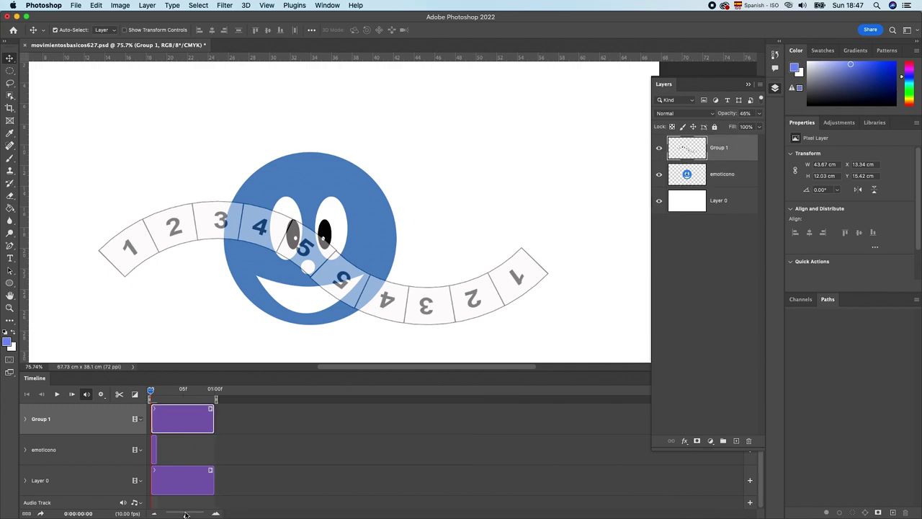
pyautogui.moveTo(185, 515); pyautogui.dragTo(204, 514)
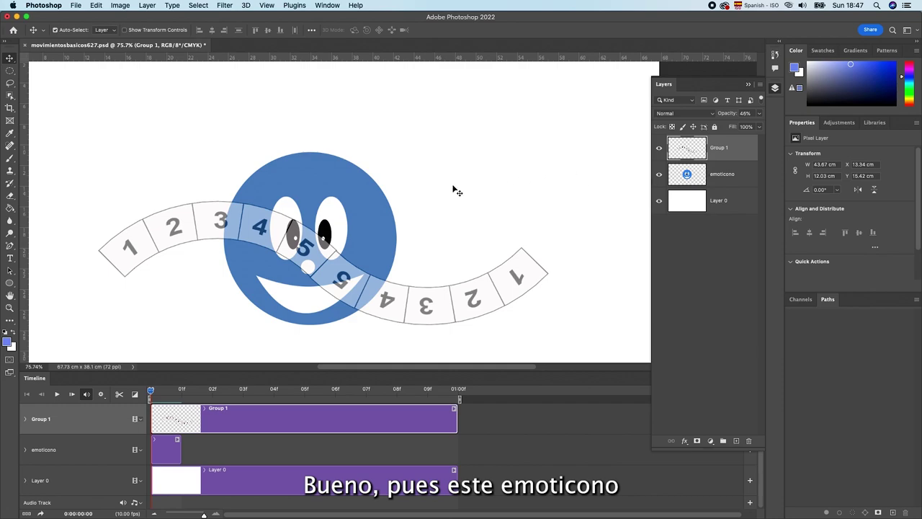
# Step: Move the smiley to the path's start over square 1 and recentre the view
pyautogui.moveTo(367, 209)
pyautogui.mouseDown()
pyautogui.moveTo(288, 178)
pyautogui.moveTo(212, 188)
pyautogui.moveTo(151, 250)
pyautogui.moveTo(432, 237)
pyautogui.moveTo(565, 210)
pyautogui.moveTo(432, 243)
pyautogui.moveTo(138, 230)
pyautogui.moveTo(144, 245)
pyautogui.moveTo(128, 240)
pyautogui.moveTo(130, 248)
pyautogui.mouseUp()
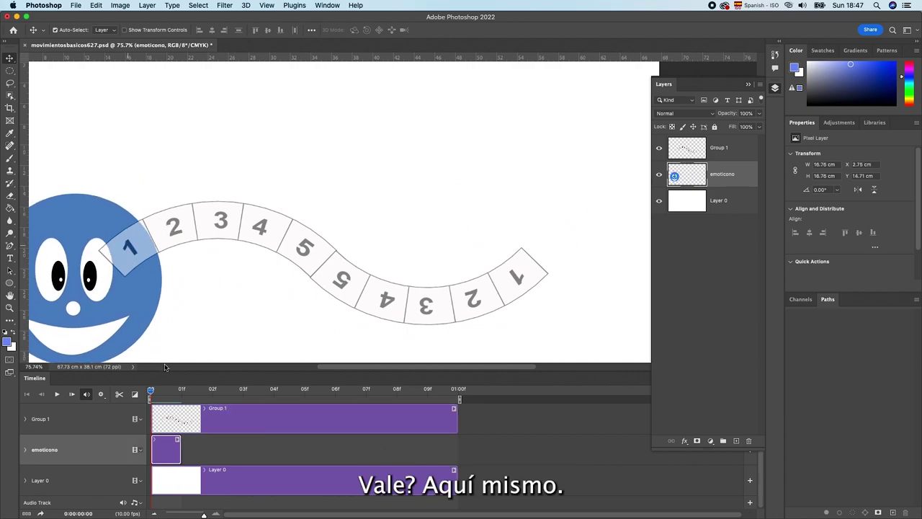
pyautogui.scroll(-2, 176, 337)
pyautogui.scroll(-3, 198, 328)
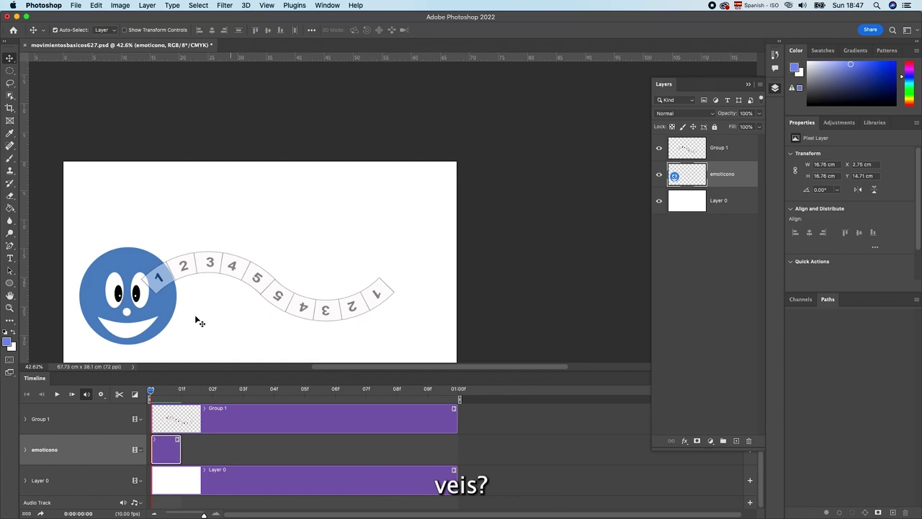
pyautogui.moveTo(195, 324)
pyautogui.mouseDown()
pyautogui.moveTo(233, 313)
pyautogui.moveTo(275, 258)
pyautogui.mouseUp()
pyautogui.scroll(1, 257, 244)
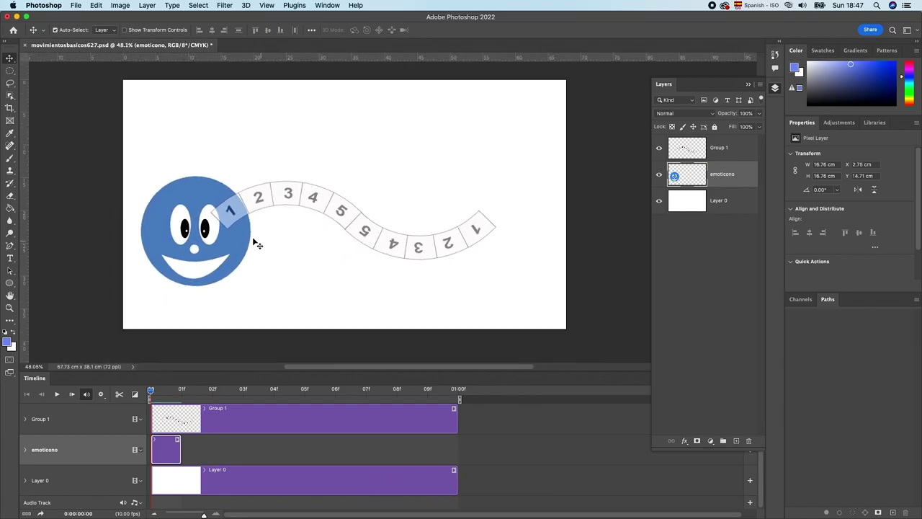
pyautogui.scroll(1, 258, 244)
pyautogui.scroll(1, 257, 244)
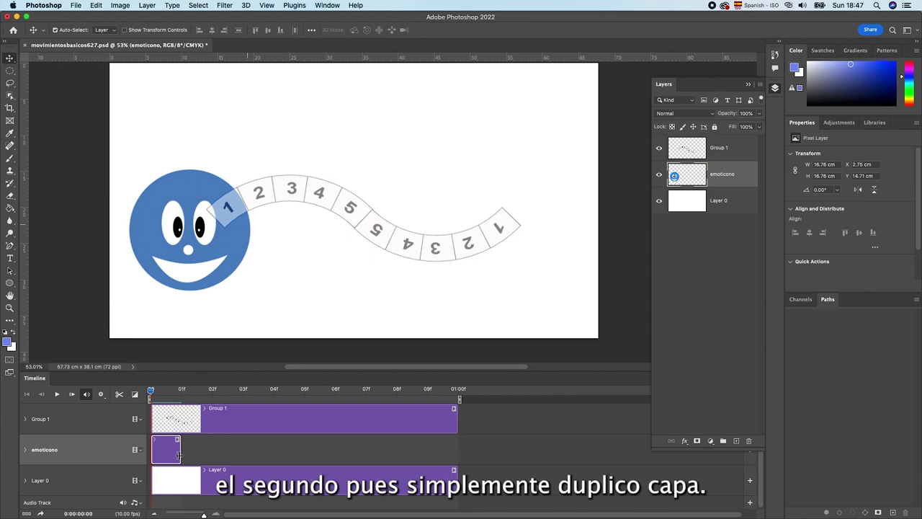
# Step: Duplicate emoticono into a copy starting at frame 1, with the smiley moved to square 2
pyautogui.rightClick(743, 181)
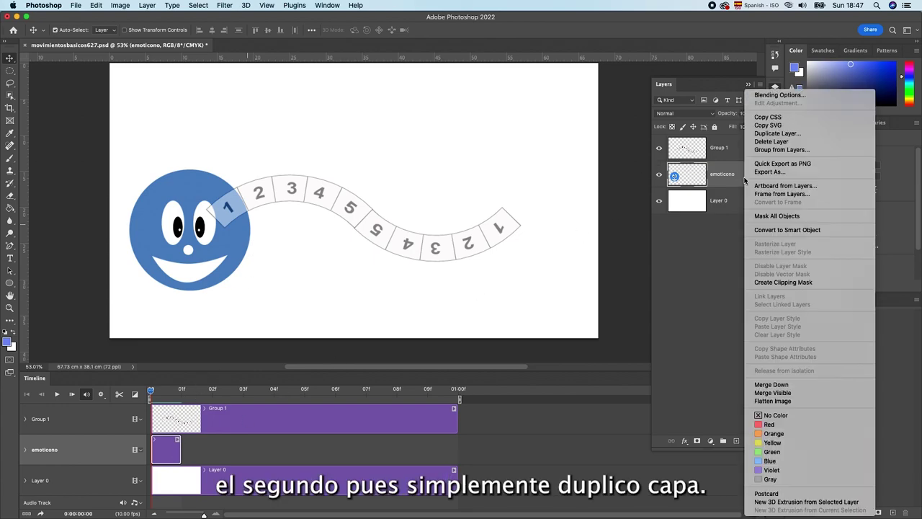
pyautogui.click(769, 135)
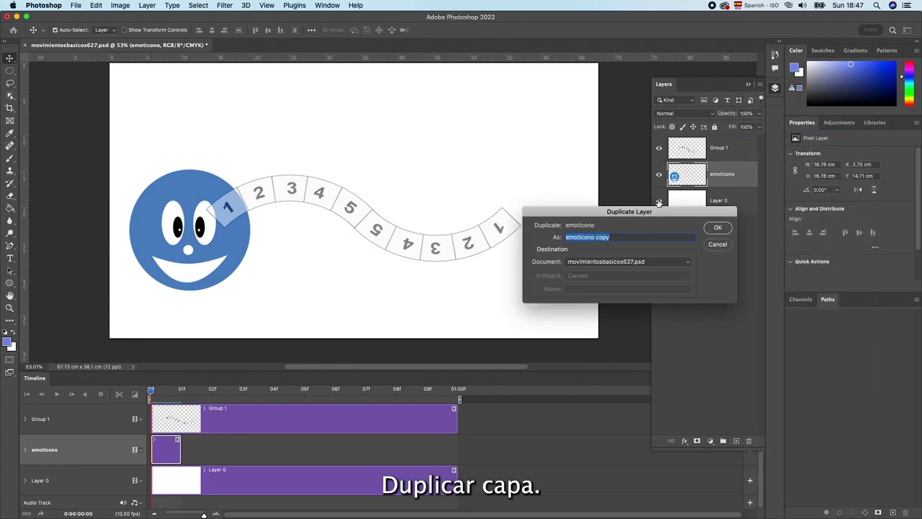
pyautogui.click(714, 229)
pyautogui.moveTo(165, 452); pyautogui.dragTo(196, 452)
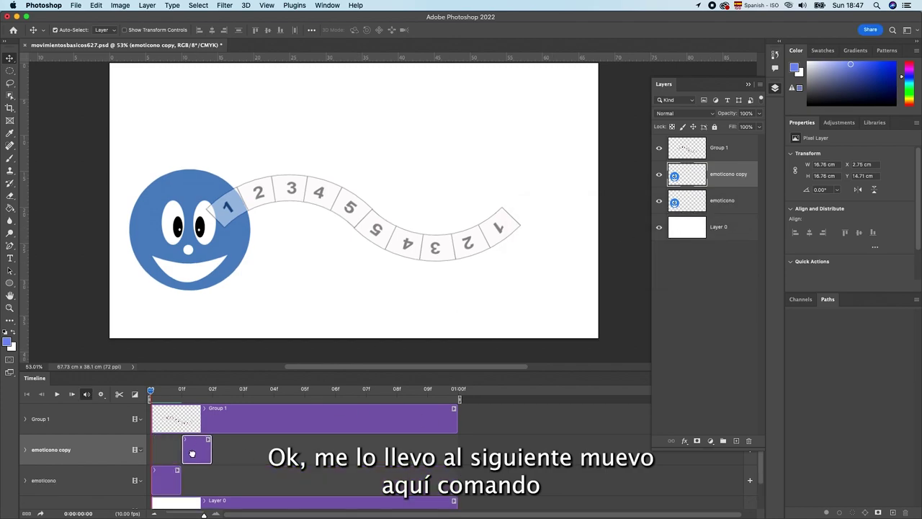
pyautogui.moveTo(151, 390); pyautogui.dragTo(180, 391)
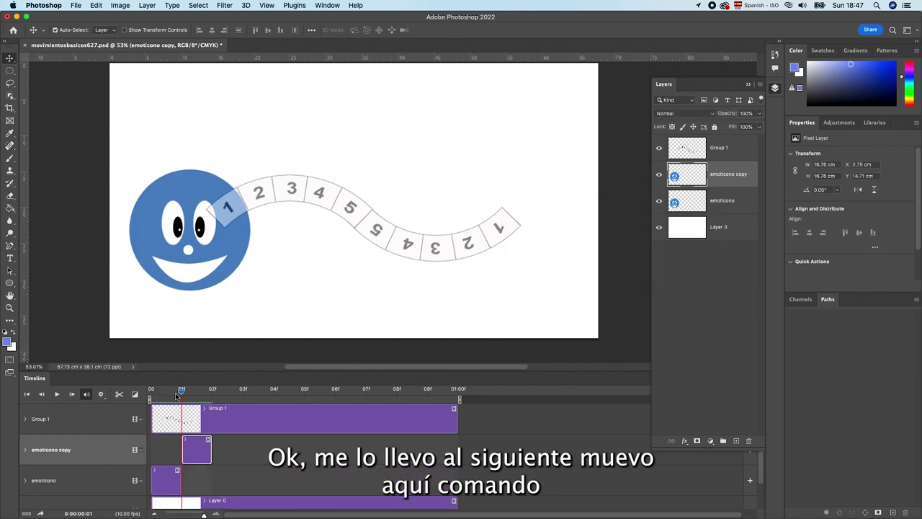
pyautogui.hotkey('ctrl', 't')
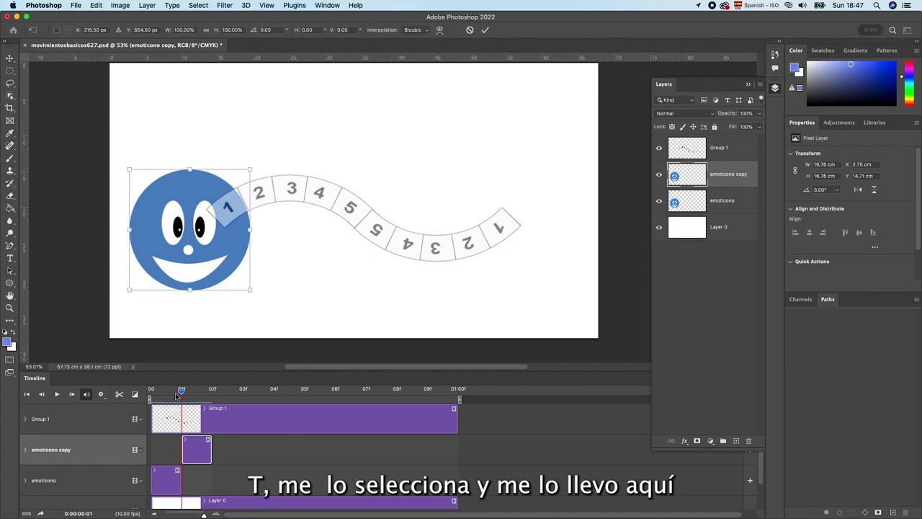
pyautogui.moveTo(234, 241); pyautogui.dragTo(255, 204)
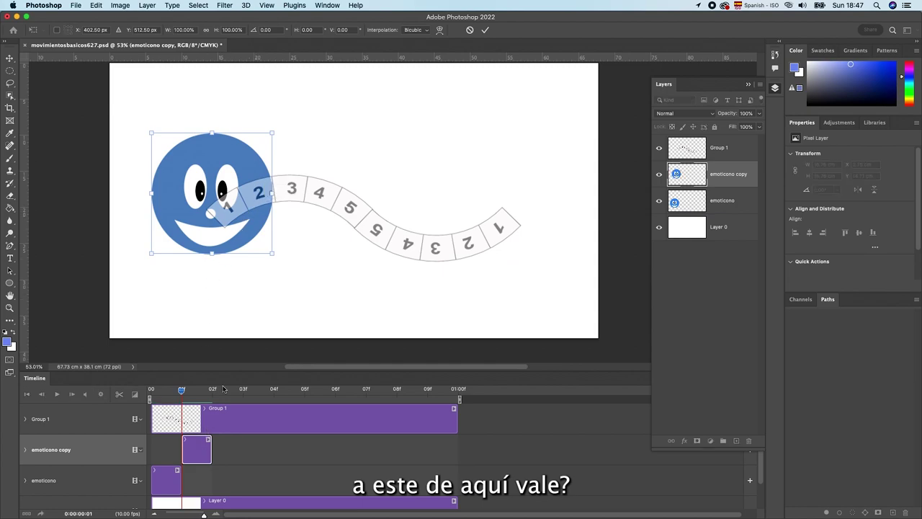
pyautogui.press('Return')
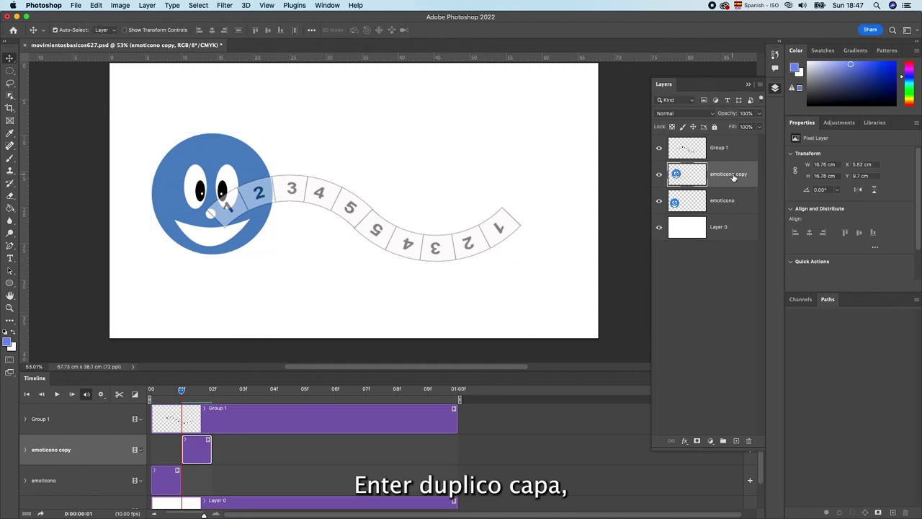
# Step: Add emoticono copy 2 starting at frame 2, with the smiley moved forward to square 3
pyautogui.rightClick(733, 178)
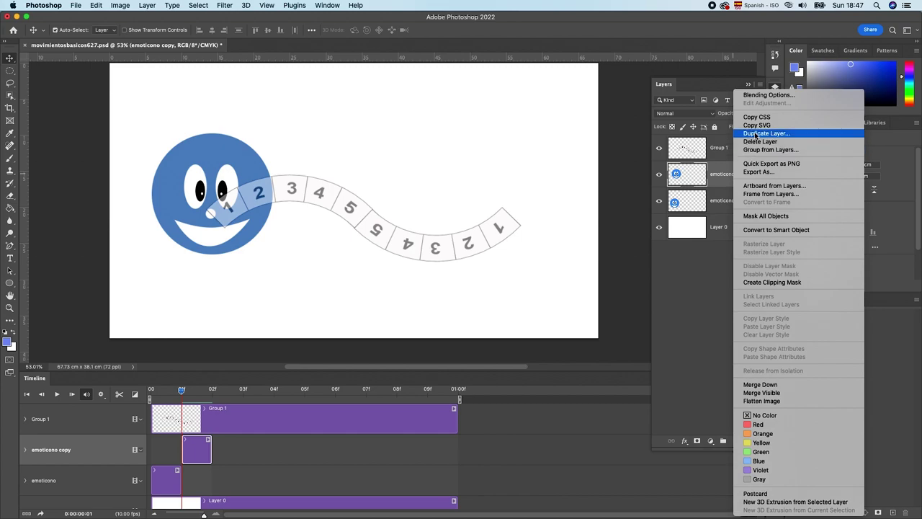
pyautogui.click(746, 136)
pyautogui.click(717, 228)
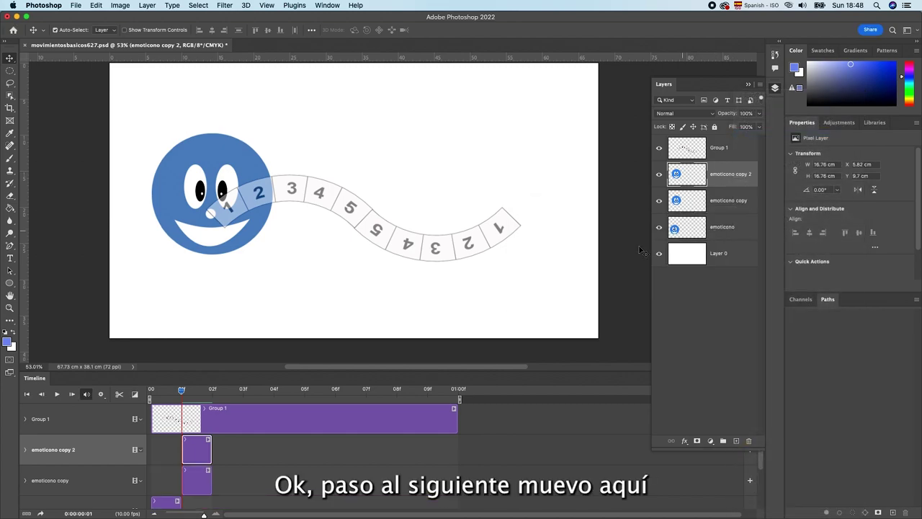
pyautogui.moveTo(204, 449); pyautogui.dragTo(236, 449)
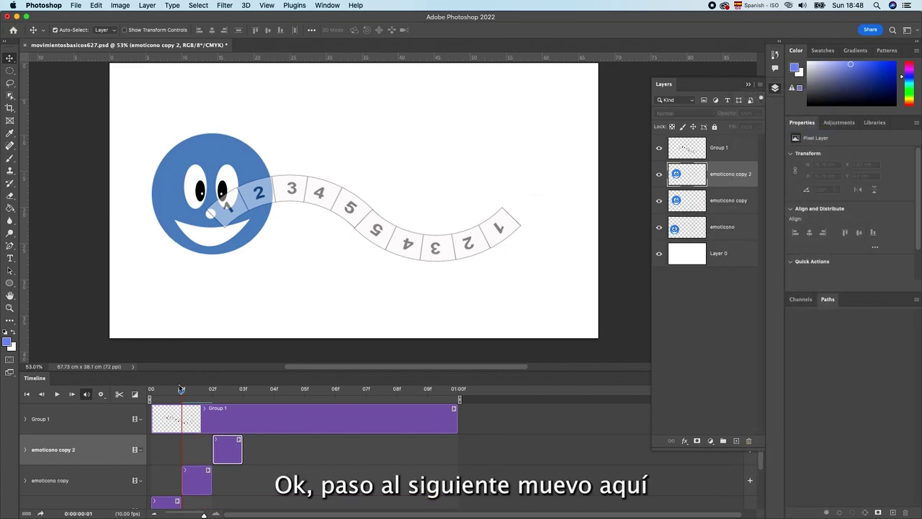
pyautogui.moveTo(181, 391); pyautogui.dragTo(212, 389)
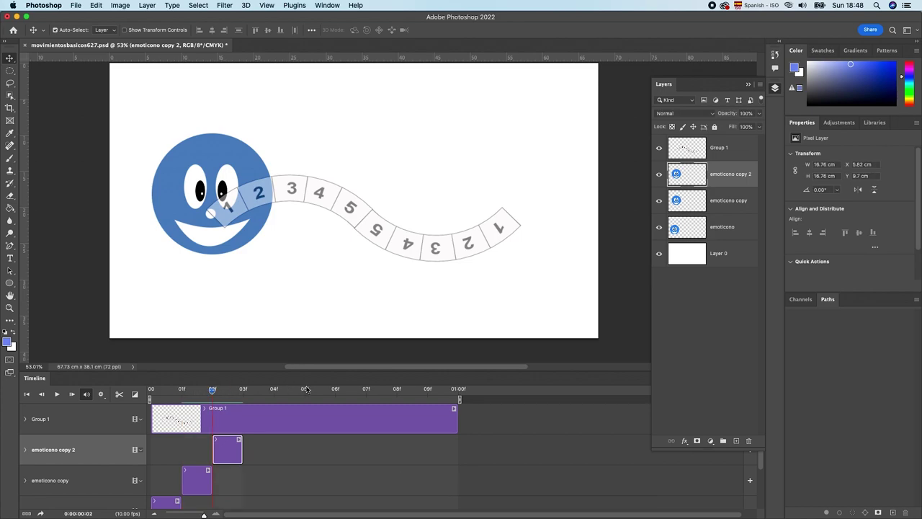
pyautogui.hotkey('ctrl', 't')
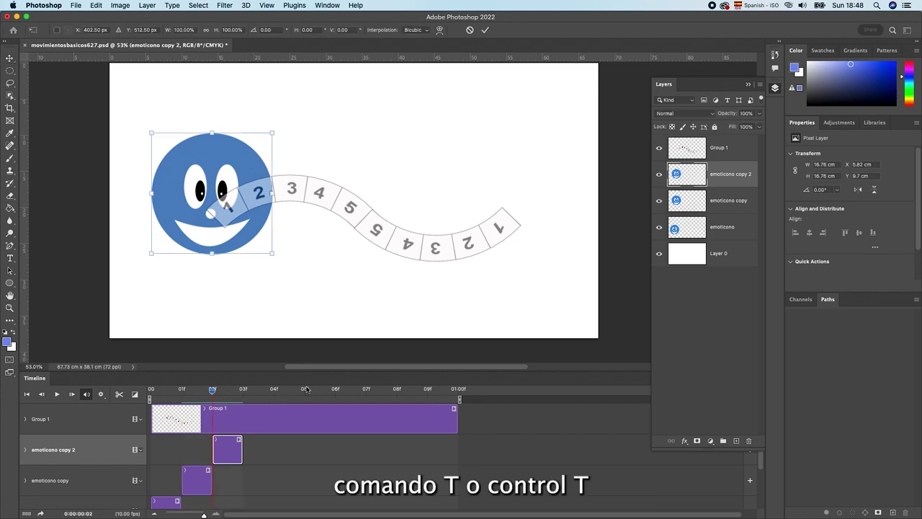
pyautogui.moveTo(231, 171)
pyautogui.mouseDown()
pyautogui.moveTo(264, 169)
pyautogui.moveTo(264, 159)
pyautogui.mouseUp()
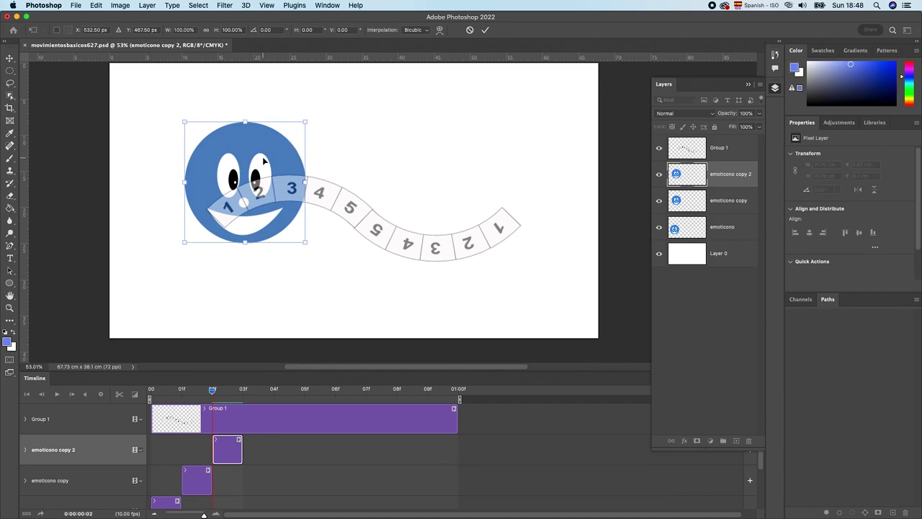
# Step: Add emoticono copy 3 starting at frame 3, with the smiley moved forward to square 4
pyautogui.rightClick(722, 181)
pyautogui.click(756, 133)
pyautogui.click(718, 227)
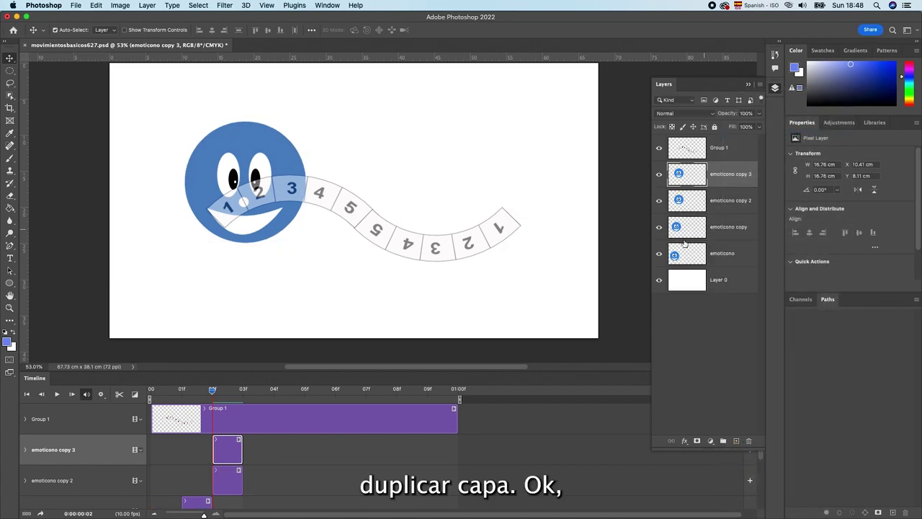
pyautogui.moveTo(241, 450); pyautogui.dragTo(272, 450)
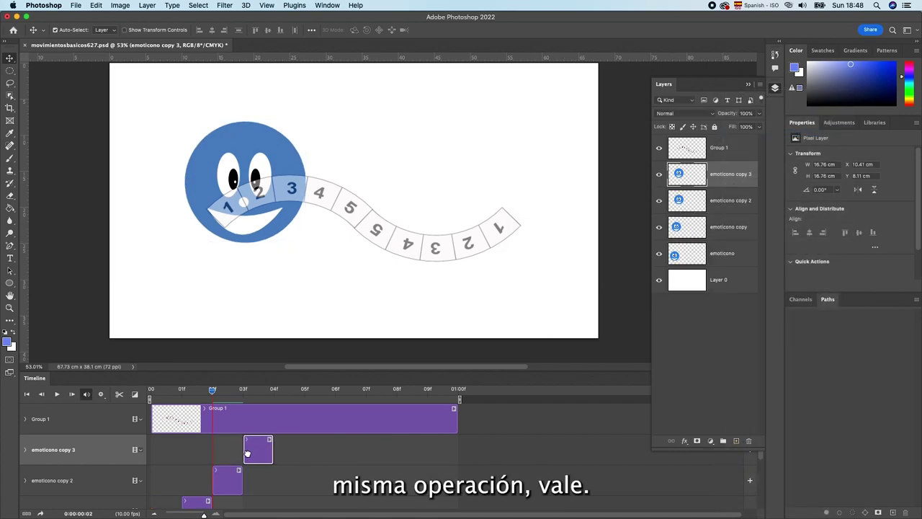
pyautogui.moveTo(211, 393); pyautogui.dragTo(243, 393)
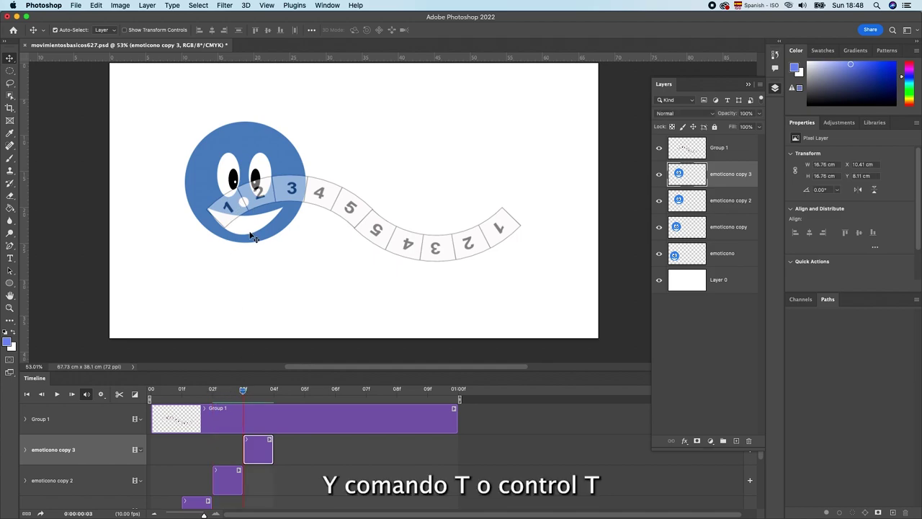
pyautogui.hotkey('ctrl', 't')
pyautogui.moveTo(240, 156); pyautogui.dragTo(274, 154)
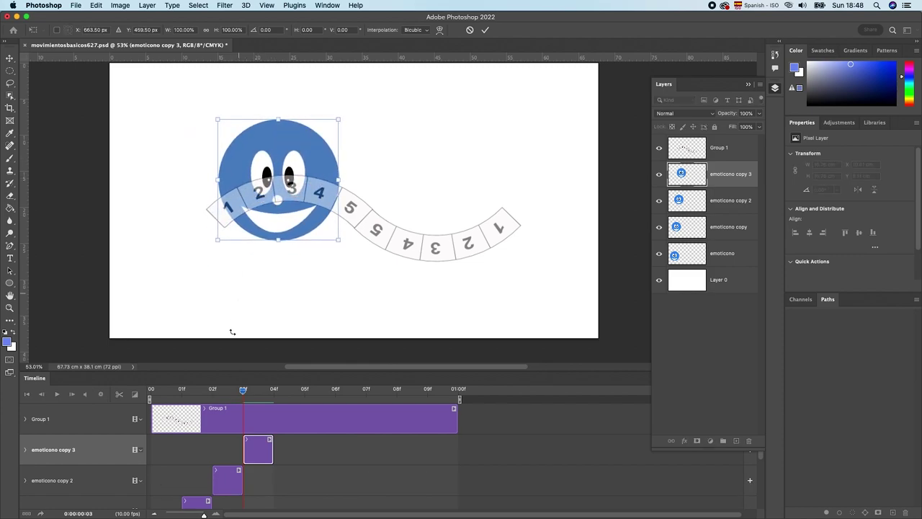
pyautogui.press('Return')
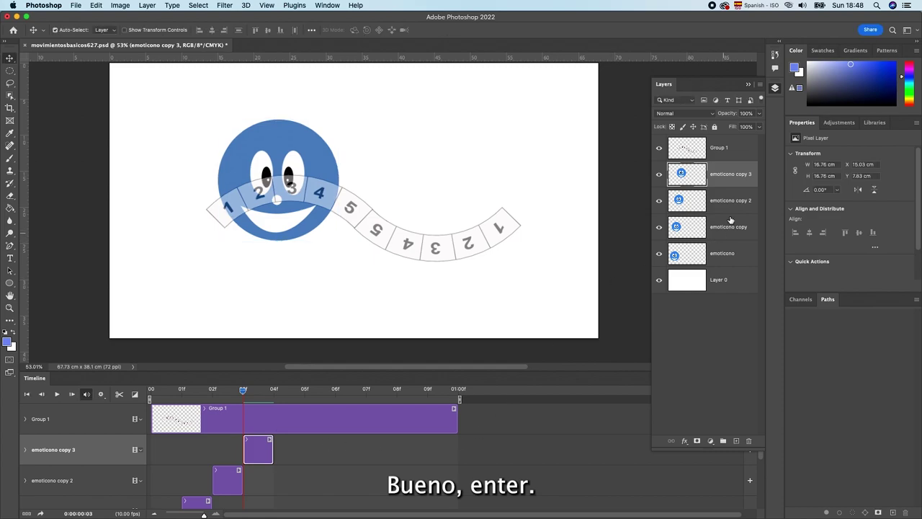
pyautogui.rightClick(733, 180)
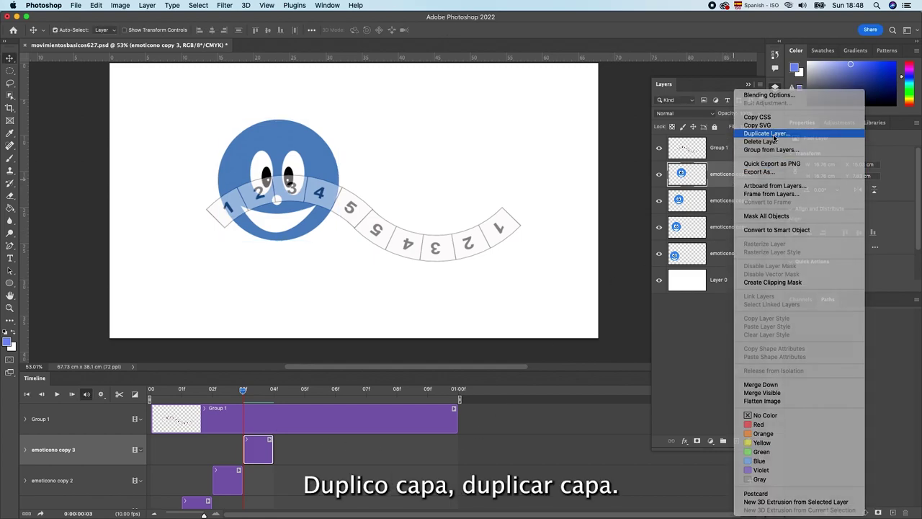
# Step: Create emoticono copy 4 on frame 4, with the smiley placed at the path's vertex
pyautogui.click(775, 136)
pyautogui.click(713, 229)
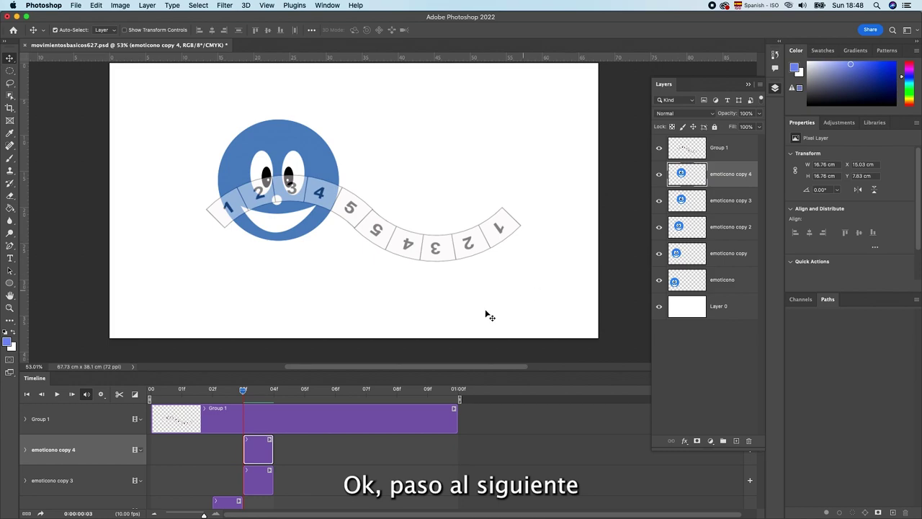
pyautogui.moveTo(271, 453); pyautogui.dragTo(294, 453)
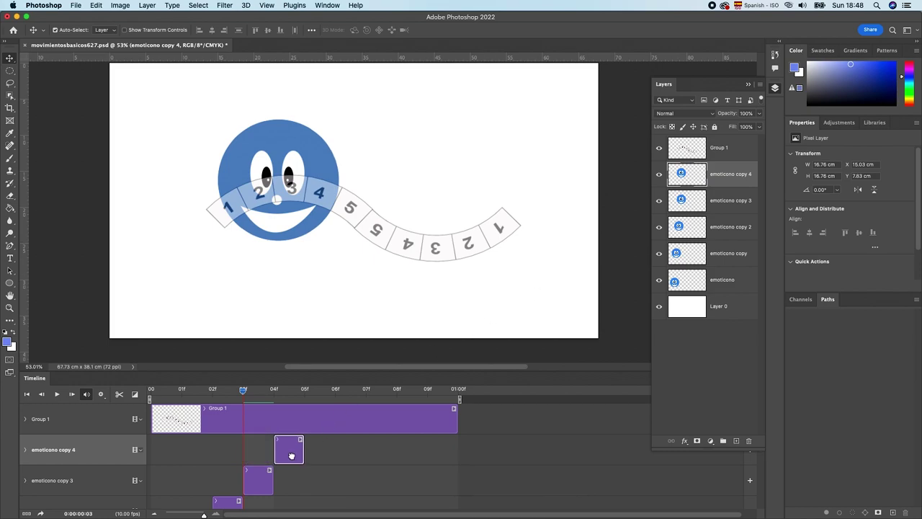
pyautogui.moveTo(244, 390); pyautogui.dragTo(274, 390)
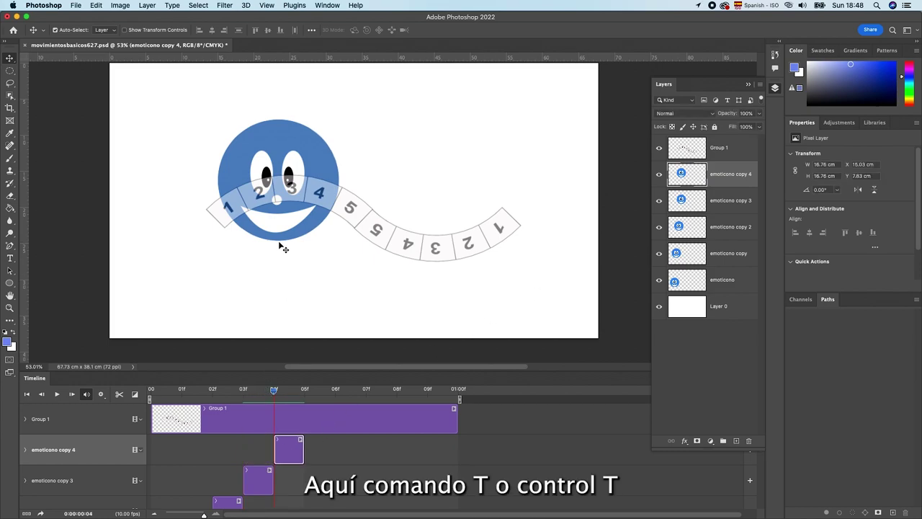
pyautogui.press('super+t')
pyautogui.moveTo(298, 153); pyautogui.dragTo(334, 166)
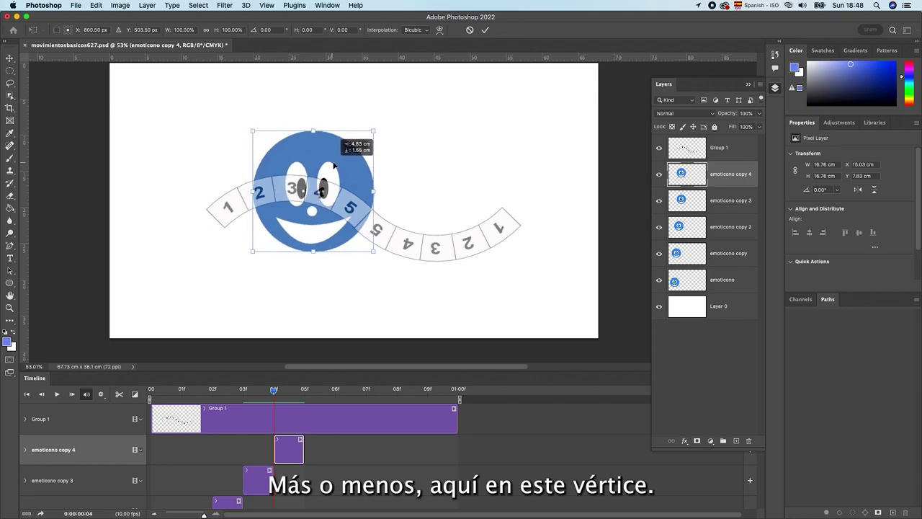
pyautogui.moveTo(333, 166); pyautogui.dragTo(334, 166)
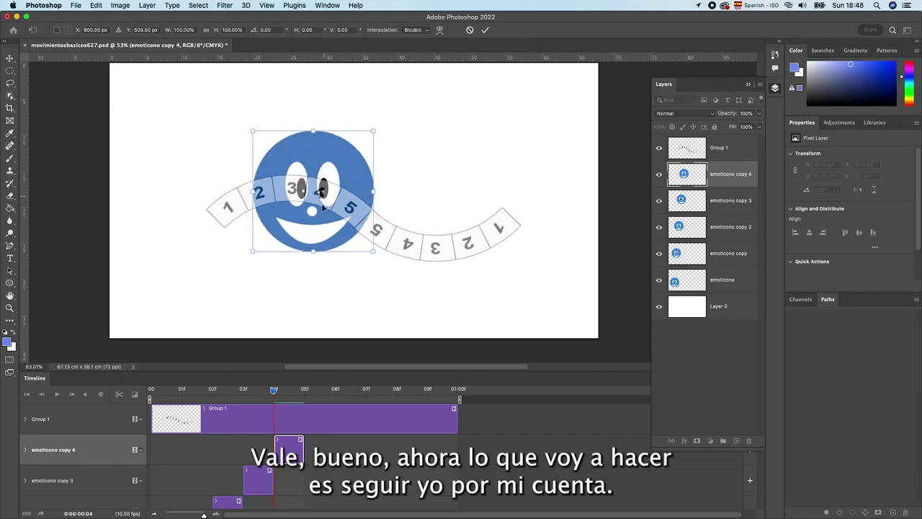
pyautogui.press('Return')
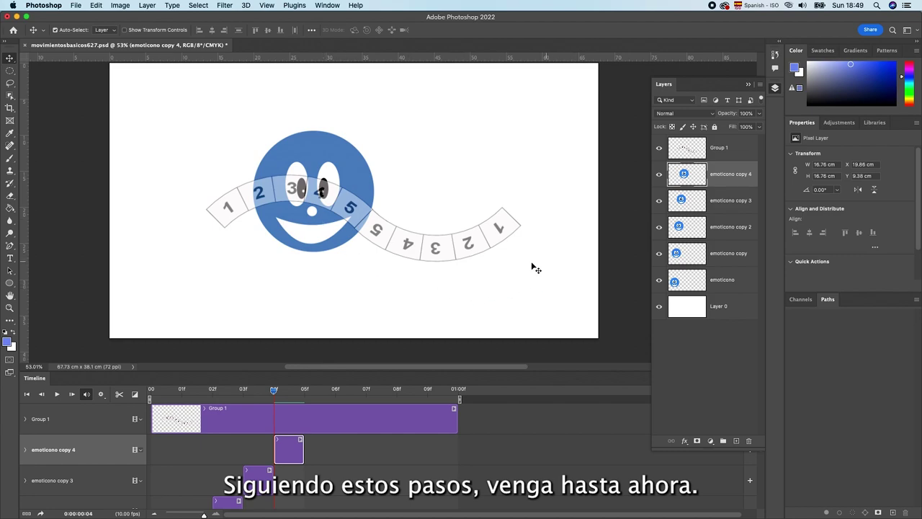
# Step: Create emoticono copy 5 on frame 05, with the smiley moved down-right along the path
pyautogui.rightClick(730, 181)
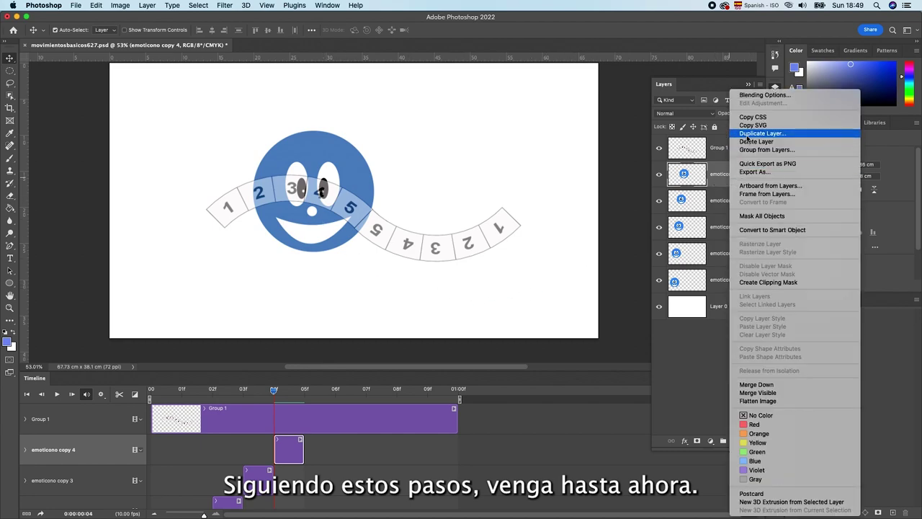
pyautogui.click(749, 138)
pyautogui.press('Return')
pyautogui.moveTo(295, 450); pyautogui.dragTo(326, 449)
pyautogui.click(305, 389)
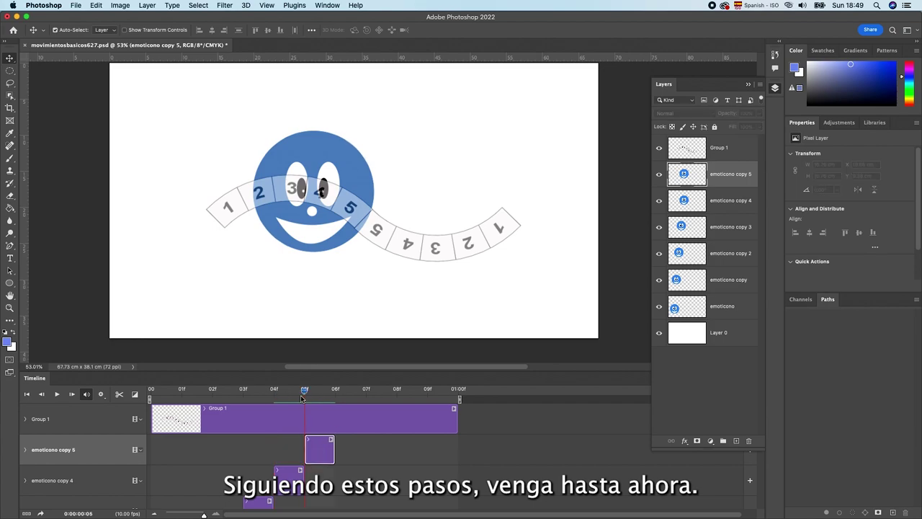
pyautogui.moveTo(350, 168); pyautogui.dragTo(374, 187)
# Step: Create emoticono copy 6 on frame 06, with the smiley shifted further down-right
pyautogui.rightClick(726, 176)
pyautogui.click(749, 130)
pyautogui.press('Return')
pyautogui.moveTo(336, 452); pyautogui.dragTo(366, 452)
pyautogui.click(335, 388)
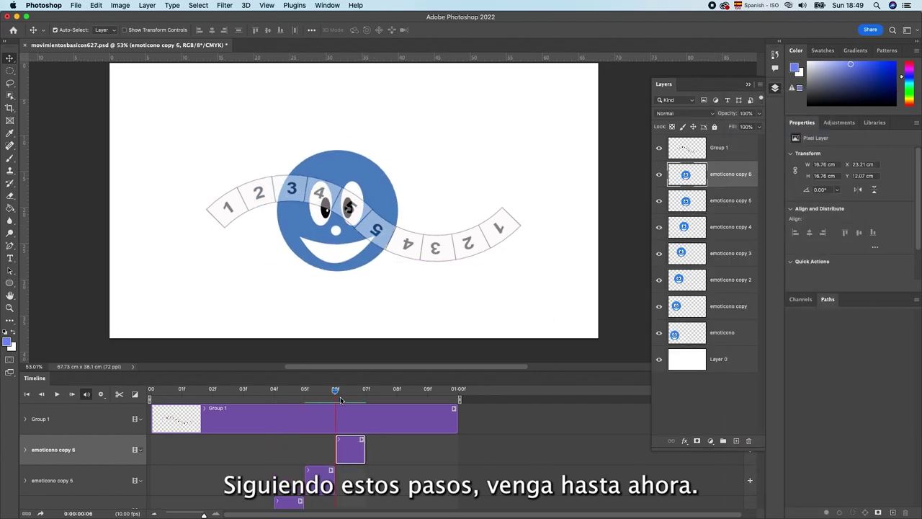
pyautogui.hotkey('ctrl', 't')
pyautogui.moveTo(377, 176); pyautogui.dragTo(403, 200)
pyautogui.press('Return')
# Step: Add emoticono copy 7 on frame 07, continuing the smiley down-right along the path
pyautogui.rightClick(726, 175)
pyautogui.click(749, 129)
pyautogui.press('Return')
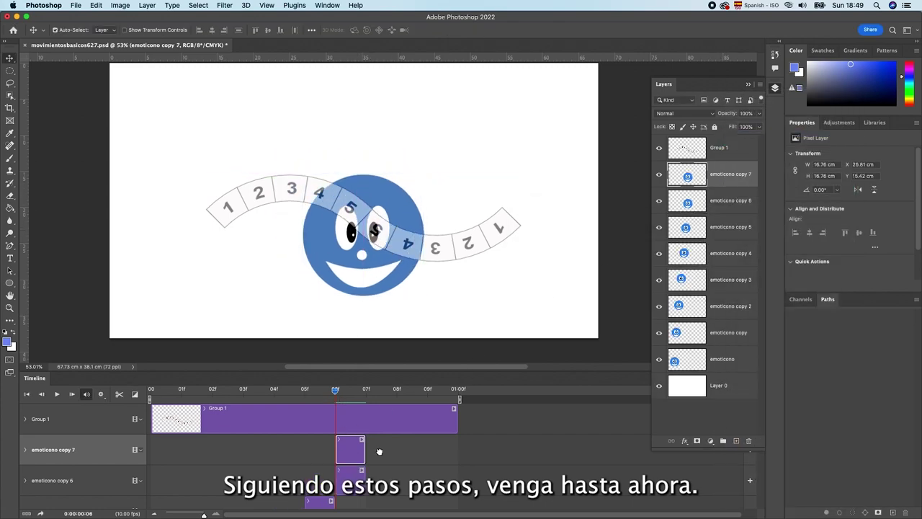
pyautogui.moveTo(377, 452); pyautogui.dragTo(407, 452)
pyautogui.click(366, 389)
pyautogui.moveTo(371, 234); pyautogui.dragTo(401, 249)
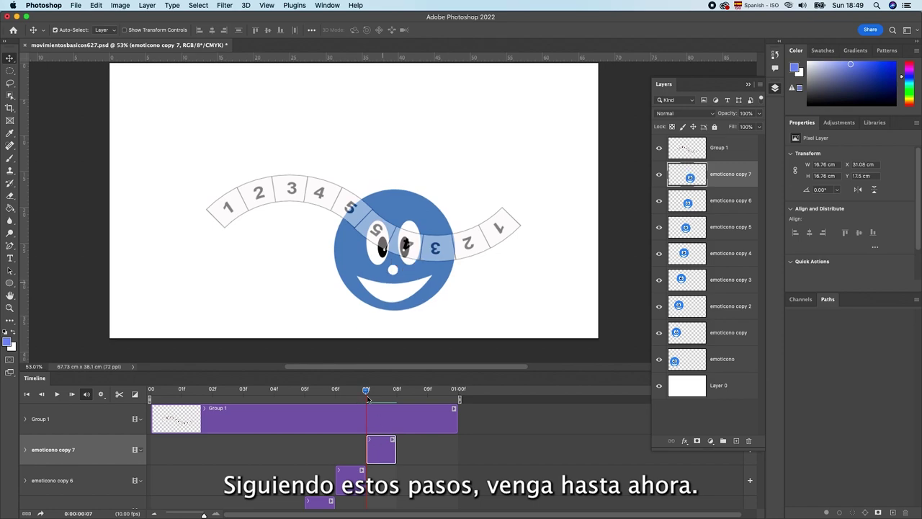
# Step: Add emoticono copy 8 on frame 08, with the smiley moved further down-right
pyautogui.rightClick(727, 176)
pyautogui.click(749, 130)
pyautogui.press('Return')
pyautogui.moveTo(380, 452); pyautogui.dragTo(411, 452)
pyautogui.click(397, 389)
pyautogui.moveTo(435, 245); pyautogui.dragTo(471, 256)
# Step: Add emoticono copy 9 on frame 09 at the path's end, then scrub back through the frames
pyautogui.rightClick(738, 184)
pyautogui.click(772, 133)
pyautogui.press('Return')
pyautogui.moveTo(411, 452); pyautogui.dragTo(442, 451)
pyautogui.click(427, 389)
pyautogui.moveTo(461, 291); pyautogui.dragTo(496, 279)
pyautogui.moveTo(427, 389)
pyautogui.mouseDown()
pyautogui.moveTo(277, 407)
pyautogui.moveTo(129, 454)
pyautogui.mouseUp()
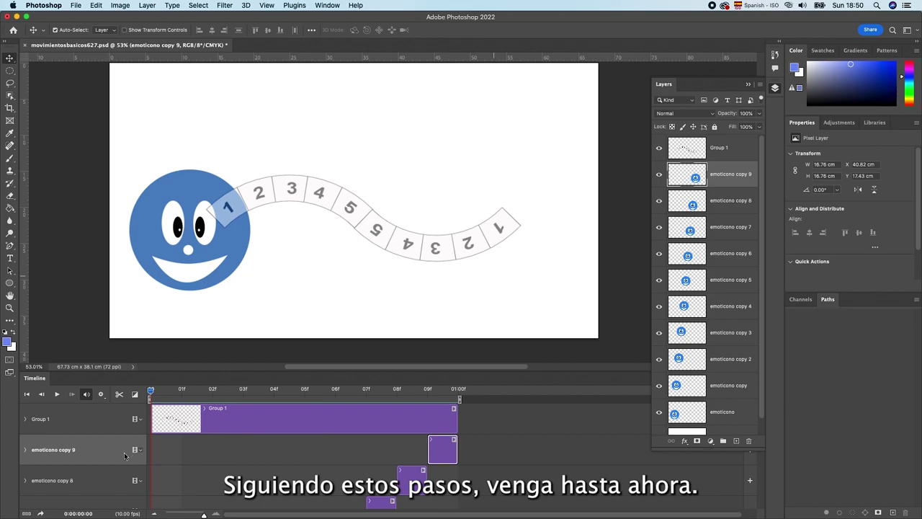
pyautogui.moveTo(150, 392)
pyautogui.mouseDown()
pyautogui.moveTo(396, 414)
pyautogui.moveTo(139, 430)
pyautogui.mouseUp()
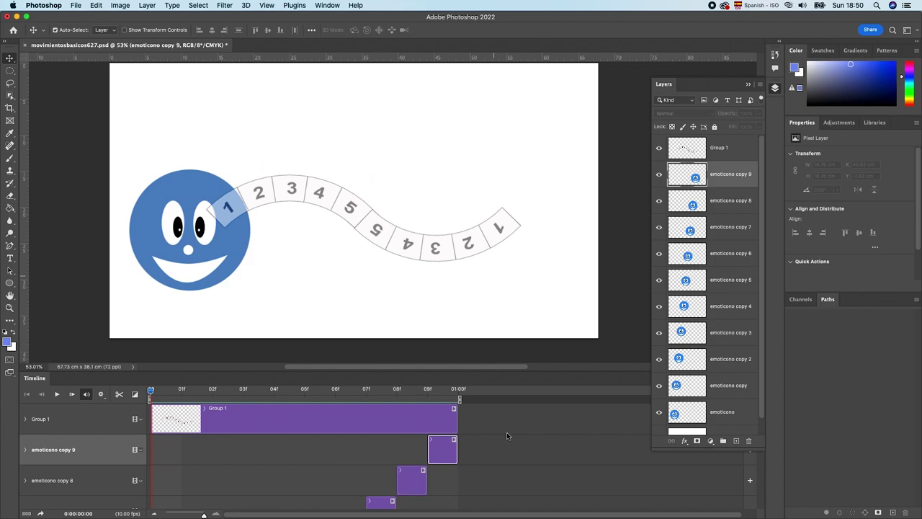
# Step: Play the animation, hide Group 1's numbered path, replay it, and return to frame 00
pyautogui.click(57, 395)
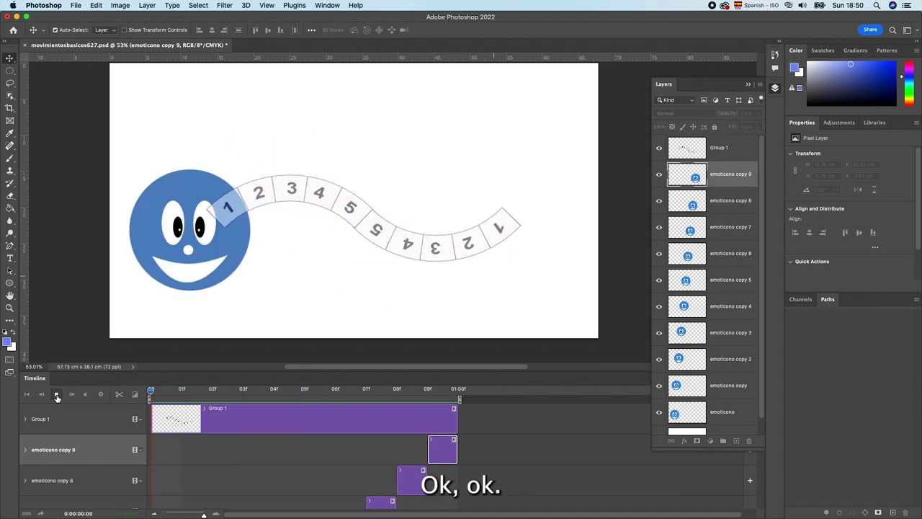
pyautogui.click(57, 395)
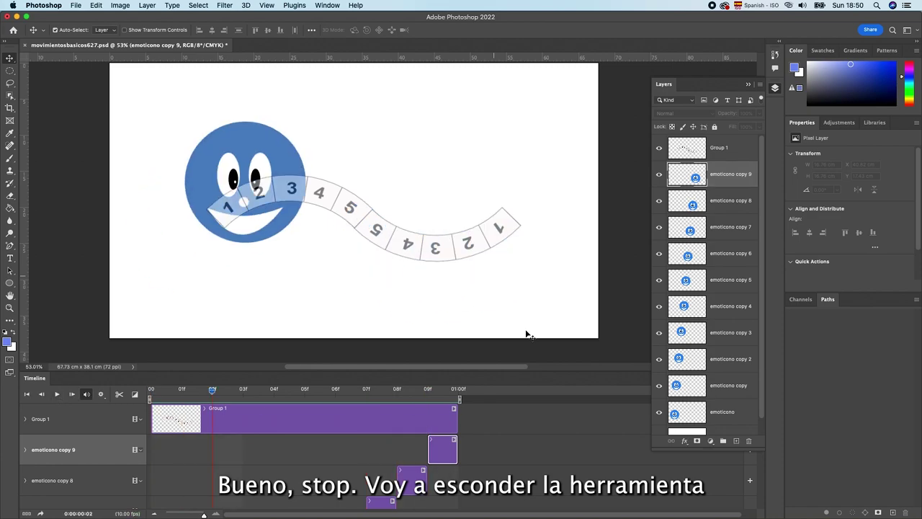
pyautogui.click(660, 149)
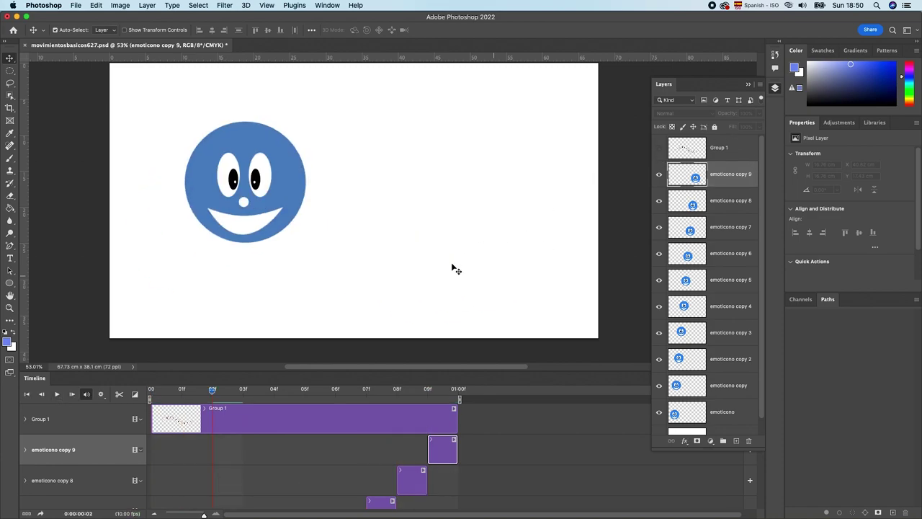
pyautogui.press('space')
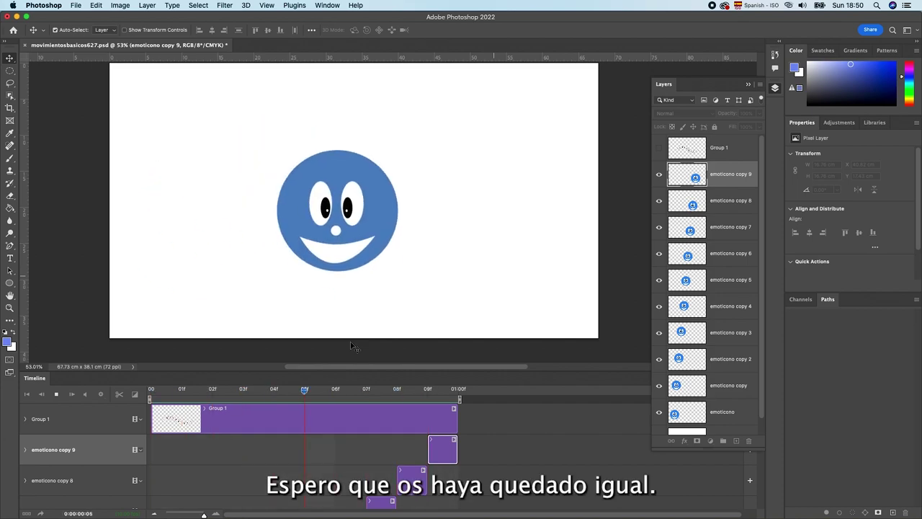
pyautogui.press('space')
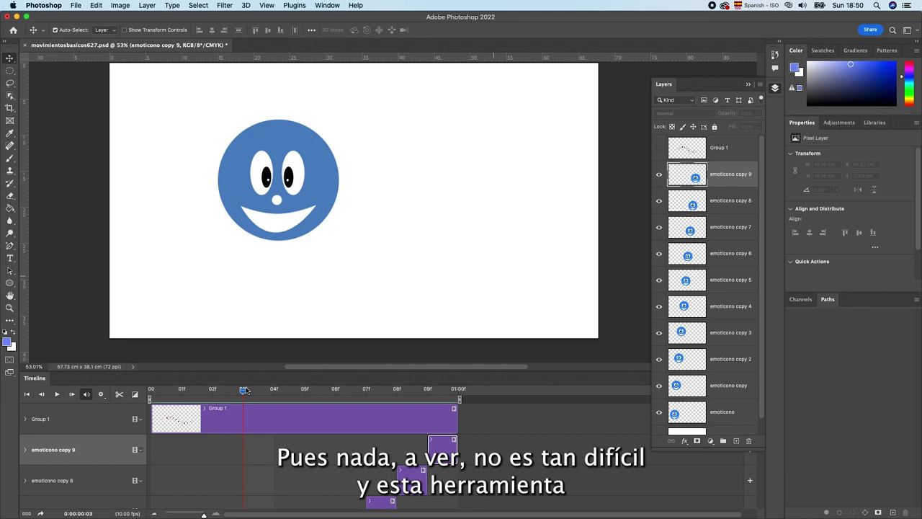
pyautogui.moveTo(242, 389); pyautogui.dragTo(113, 405)
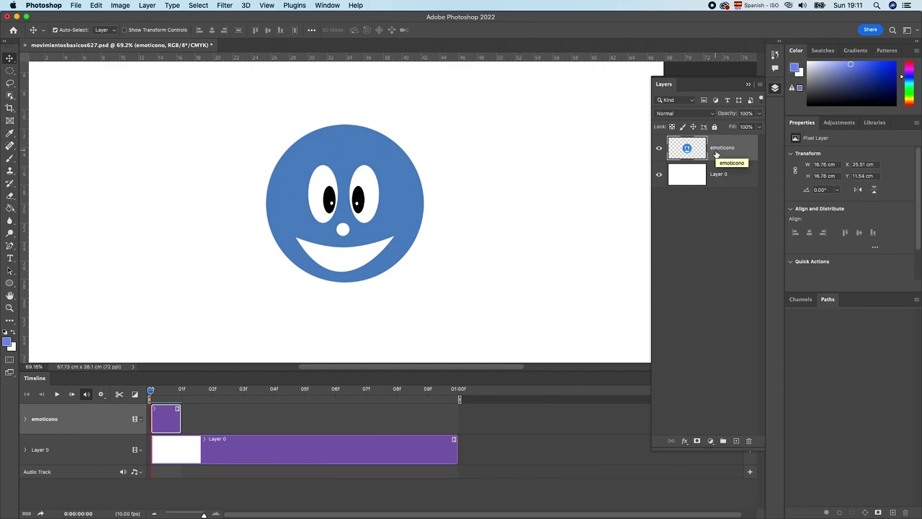
# Step: Bring up the context menu for the emoticono layer in the new scaling document
pyautogui.rightClick(740, 148)
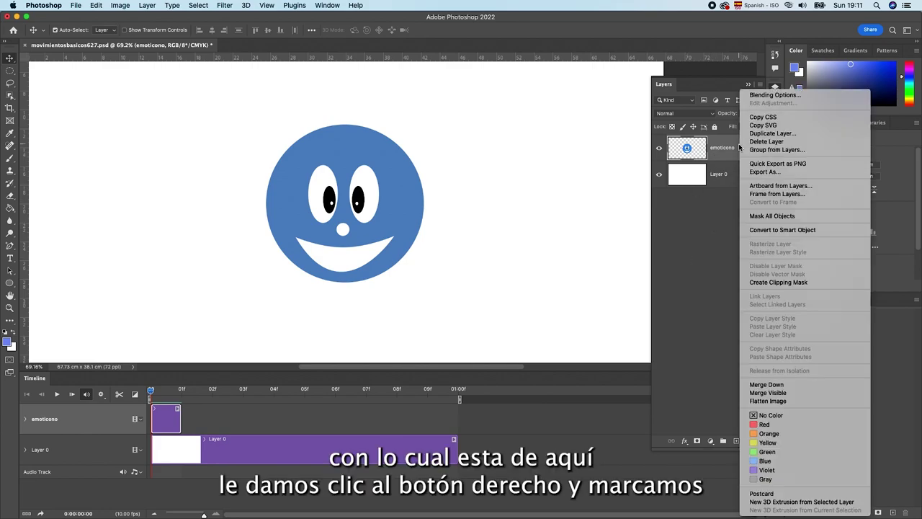
# Step: Convert the emoticono layer into an embedded smart object ready for transforming
pyautogui.click(788, 230)
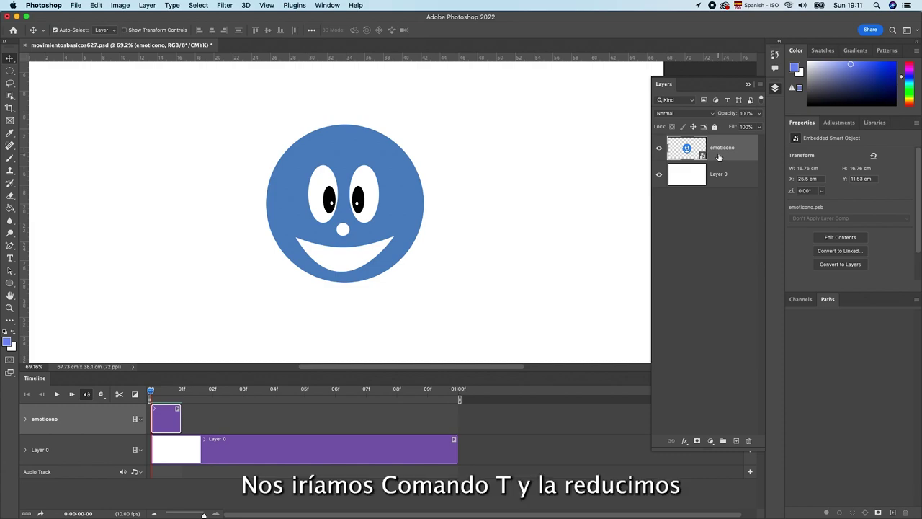
pyautogui.press('cmd+t')
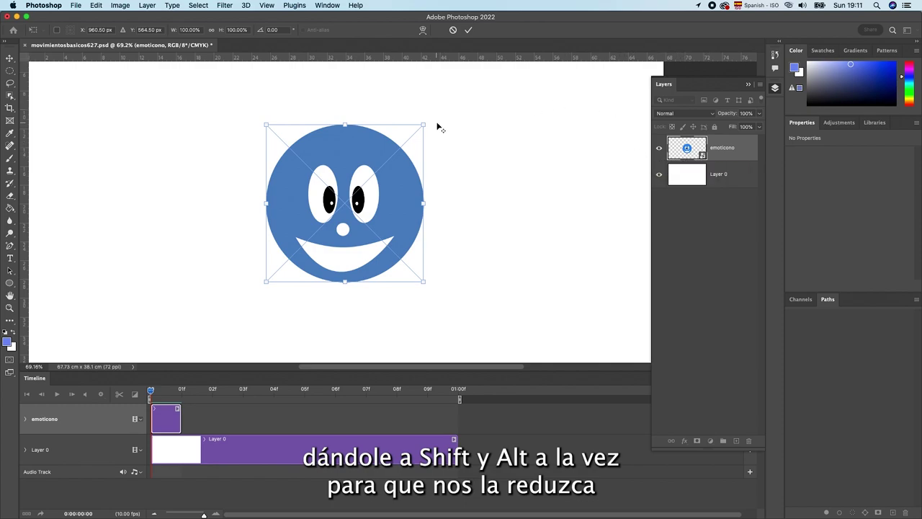
# Step: Shrink the smiley smart object uniformly to a 0.95 × 0.95 cm dot at the canvas centre
pyautogui.moveTo(424, 125); pyautogui.dragTo(343, 193)
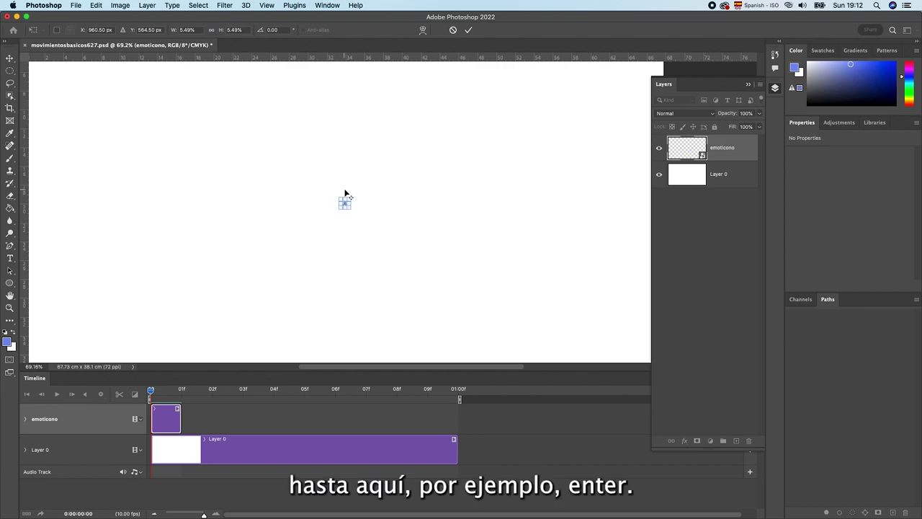
pyautogui.press('Return')
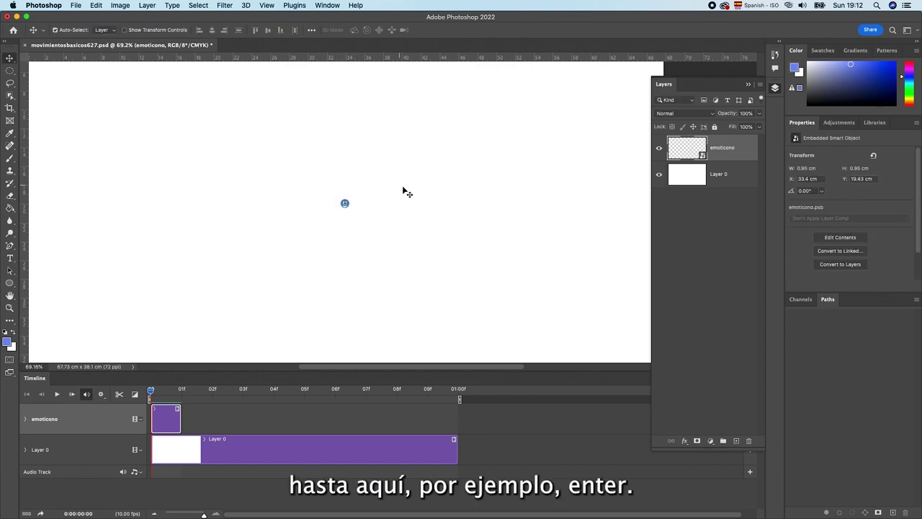
pyautogui.rightClick(737, 154)
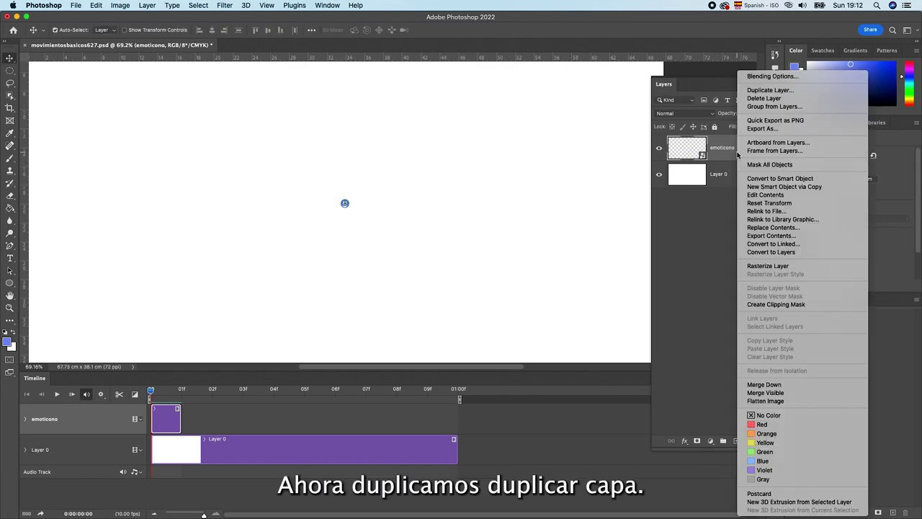
# Step: Duplicate the layer as emoticono copy, starting at frame 01, and enlarge it to 2.58 cm
pyautogui.click(756, 90)
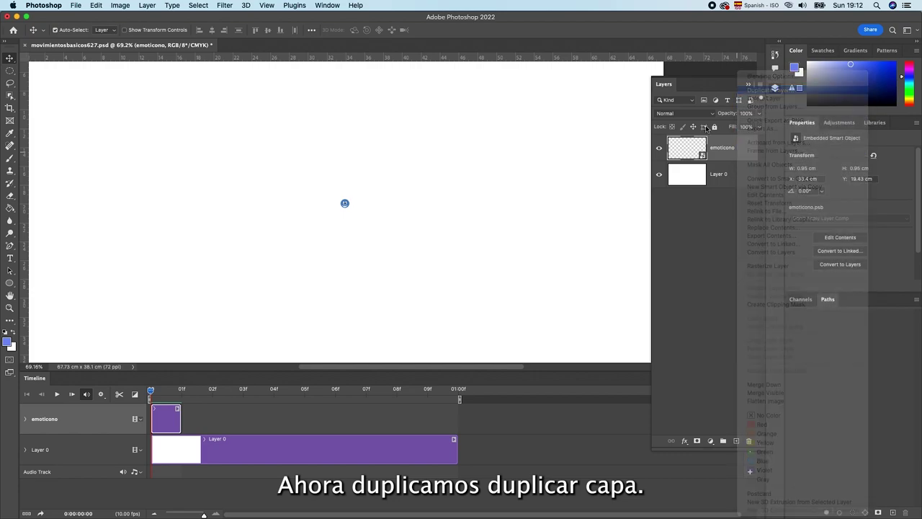
pyautogui.press('Return')
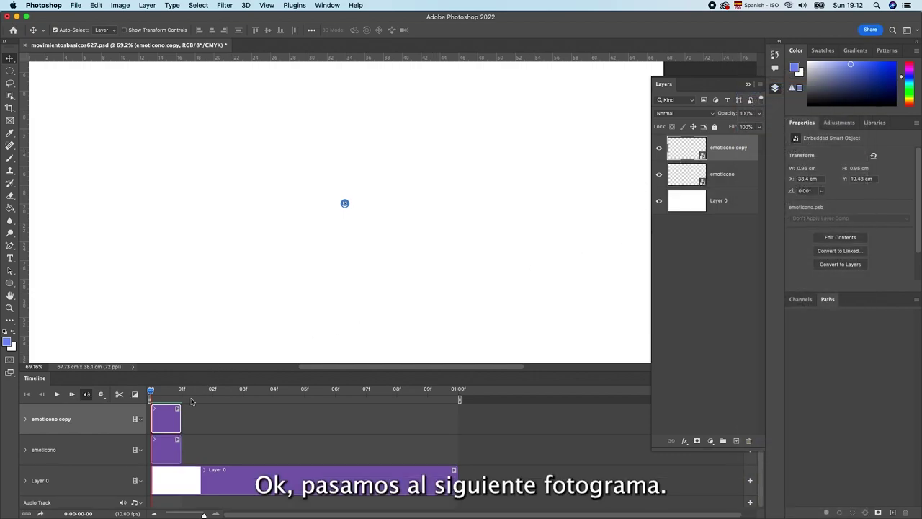
pyautogui.moveTo(169, 419); pyautogui.dragTo(200, 418)
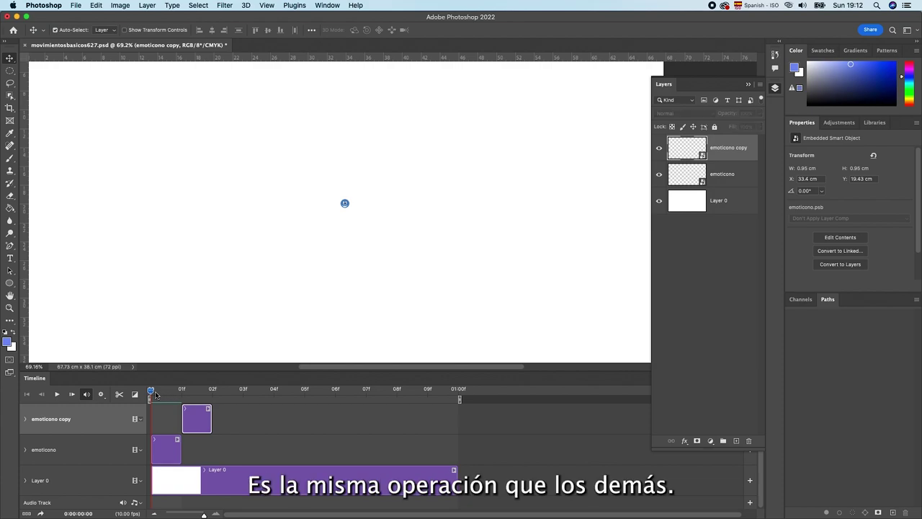
pyautogui.moveTo(151, 393); pyautogui.dragTo(182, 392)
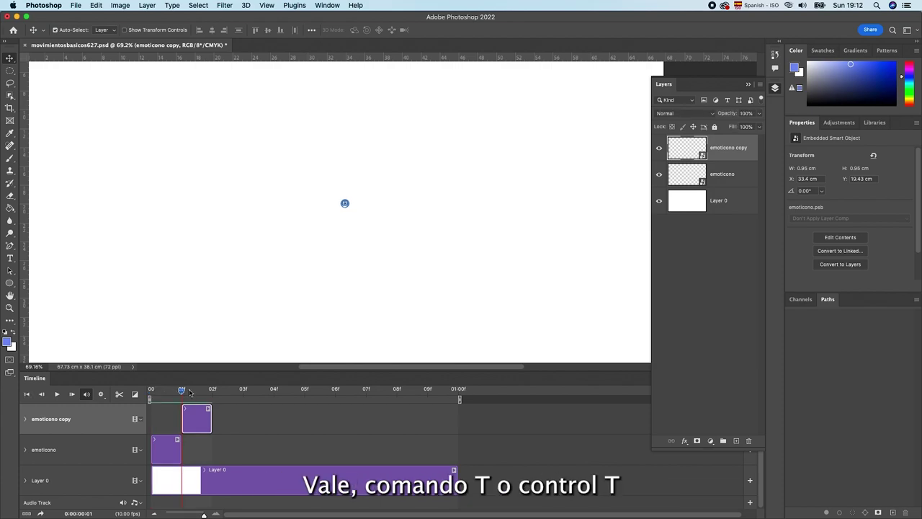
pyautogui.press('super+t')
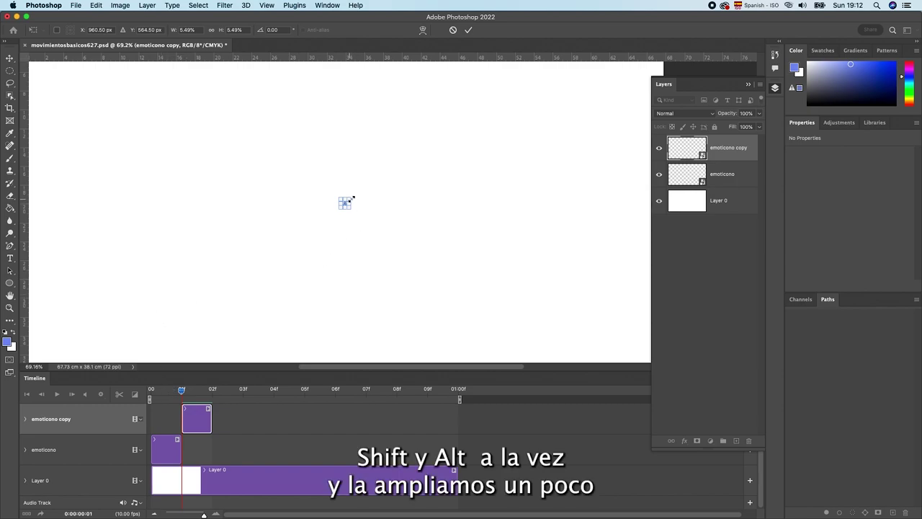
pyautogui.moveTo(350, 198); pyautogui.dragTo(360, 195)
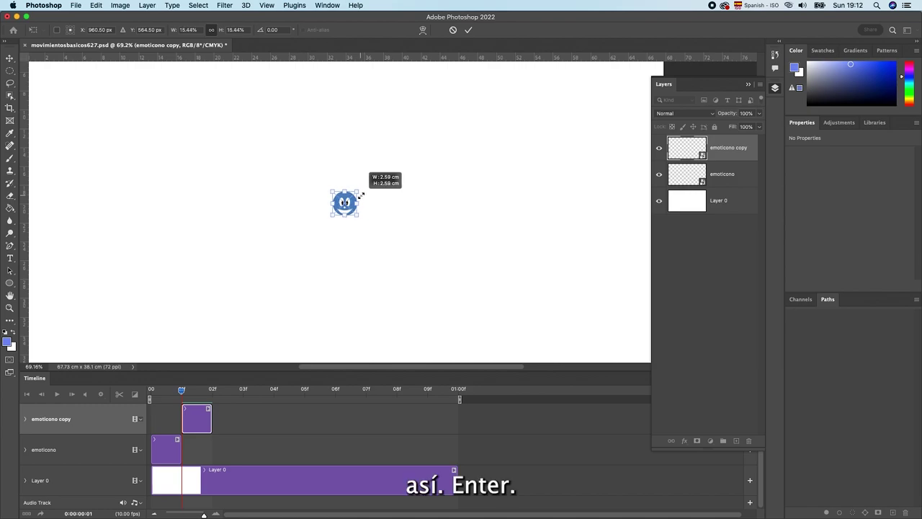
pyautogui.press('Return')
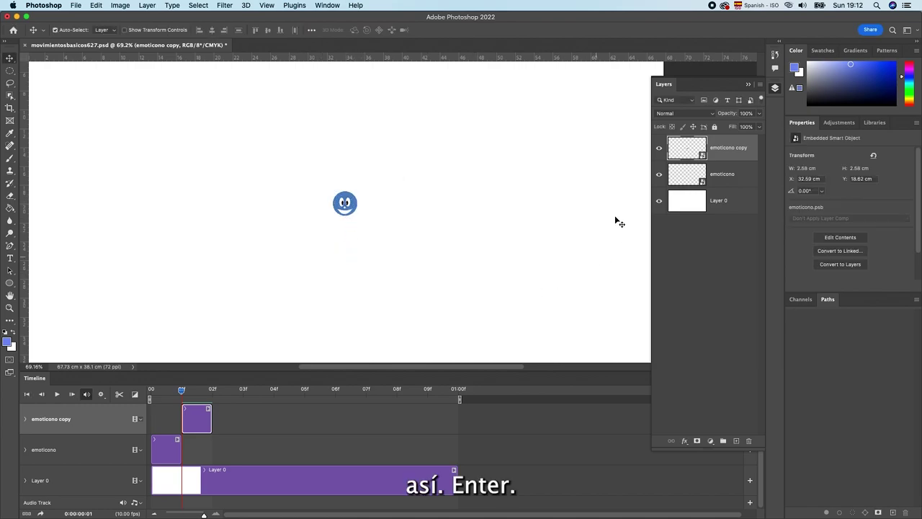
pyautogui.rightClick(724, 157)
# Step: Create emoticono copy 2 starting at frame 02 and enlarge its smiley to 4.97 cm
pyautogui.click(754, 90)
pyautogui.click(718, 228)
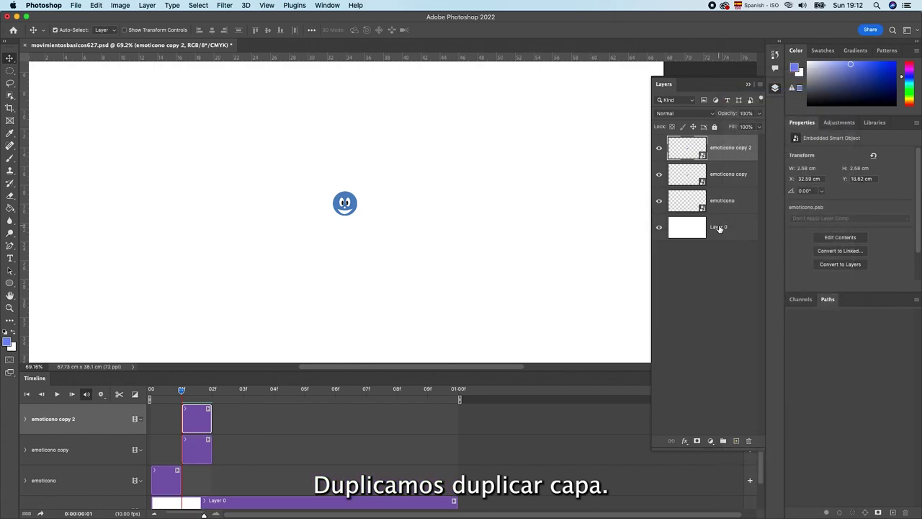
pyautogui.moveTo(198, 424); pyautogui.dragTo(228, 422)
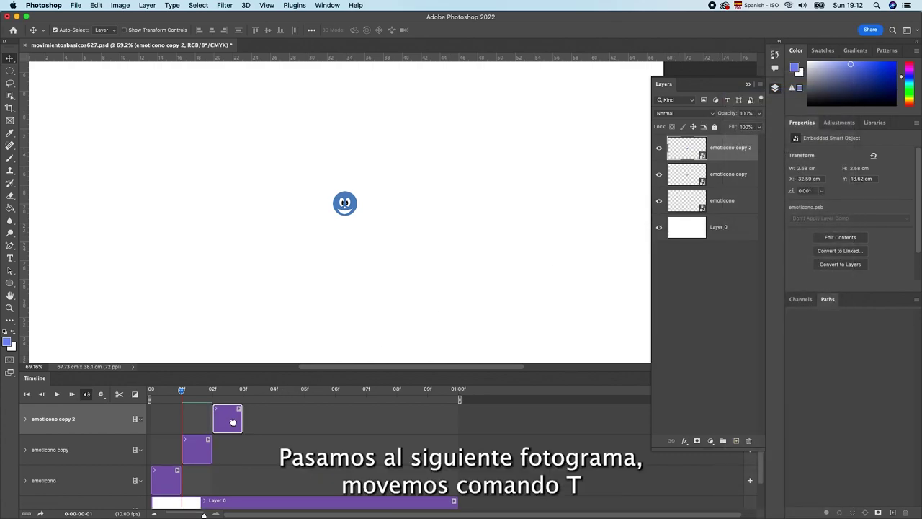
pyautogui.moveTo(182, 389); pyautogui.dragTo(214, 390)
pyautogui.press('super+t')
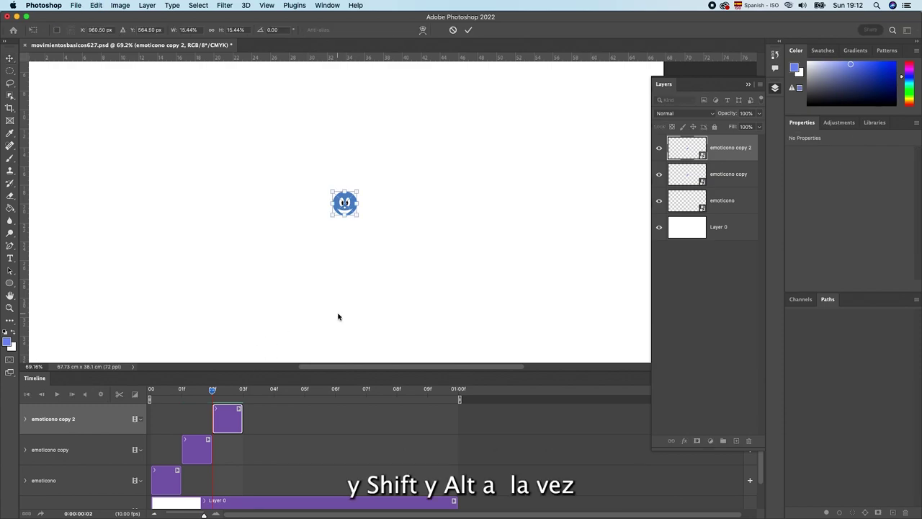
pyautogui.moveTo(357, 193); pyautogui.dragTo(373, 186)
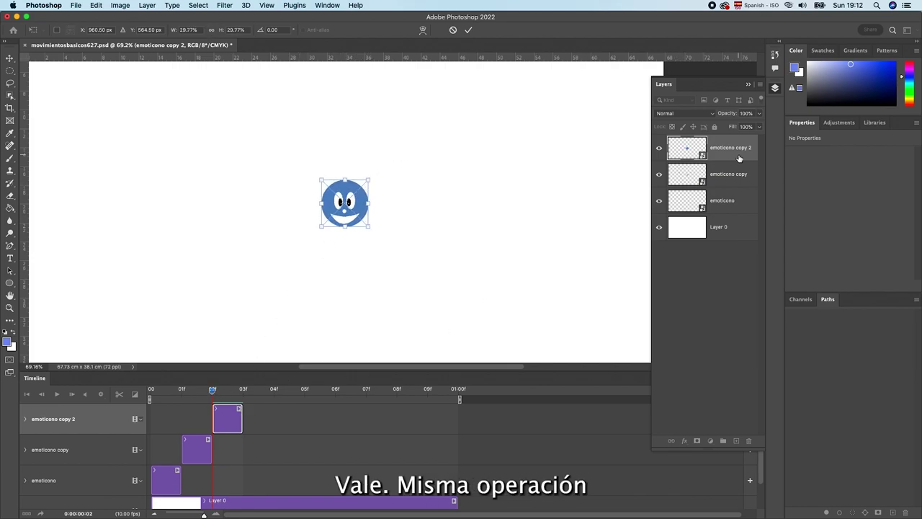
# Step: Create emoticono copy 3 starting at frame 03 and enlarge its smiley to 8.08 cm
pyautogui.rightClick(738, 155)
pyautogui.click(769, 90)
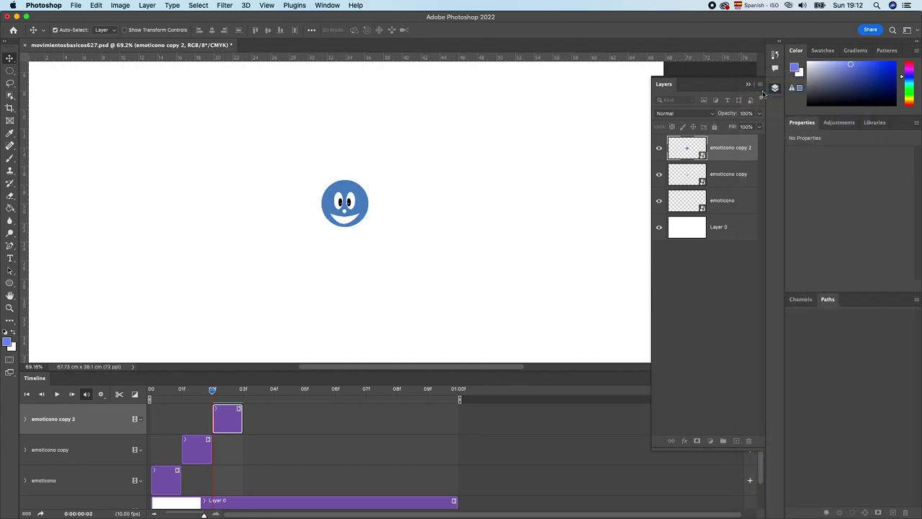
pyautogui.click(716, 228)
pyautogui.moveTo(224, 423); pyautogui.dragTo(275, 428)
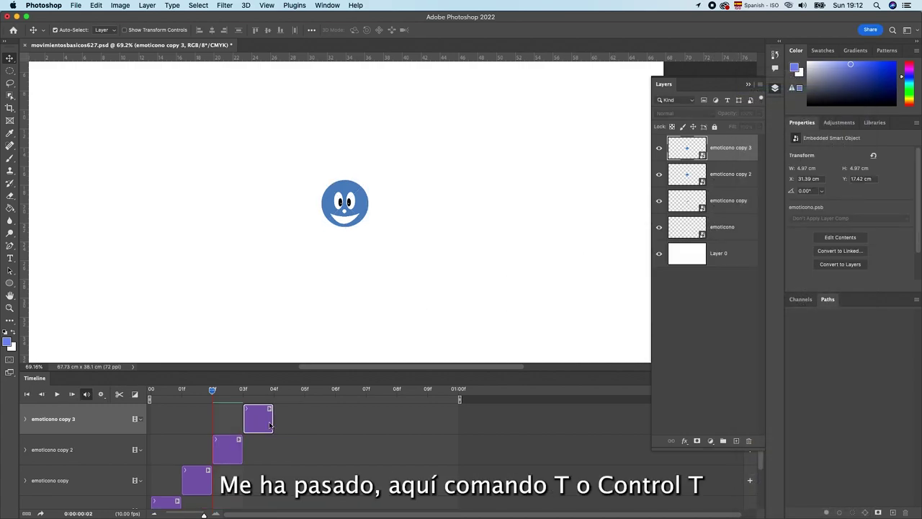
pyautogui.moveTo(223, 393); pyautogui.dragTo(245, 398)
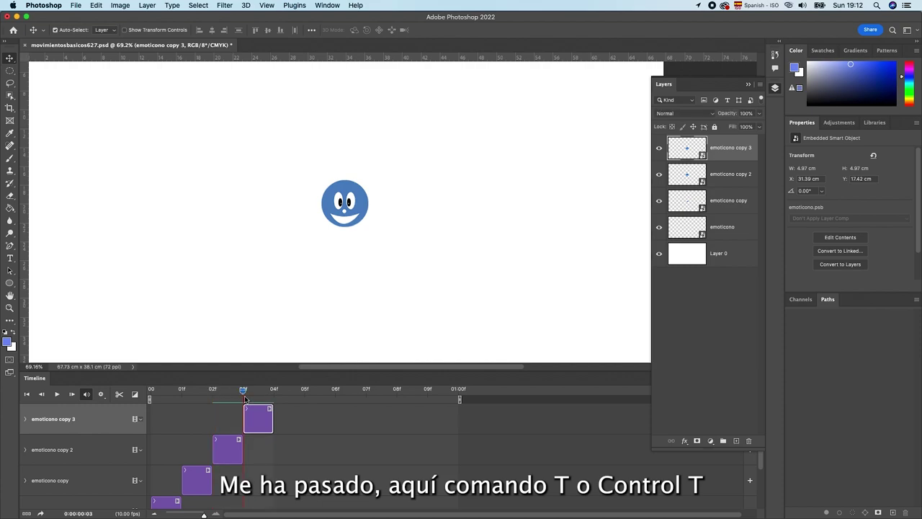
pyautogui.hotkey('ctrl', 't')
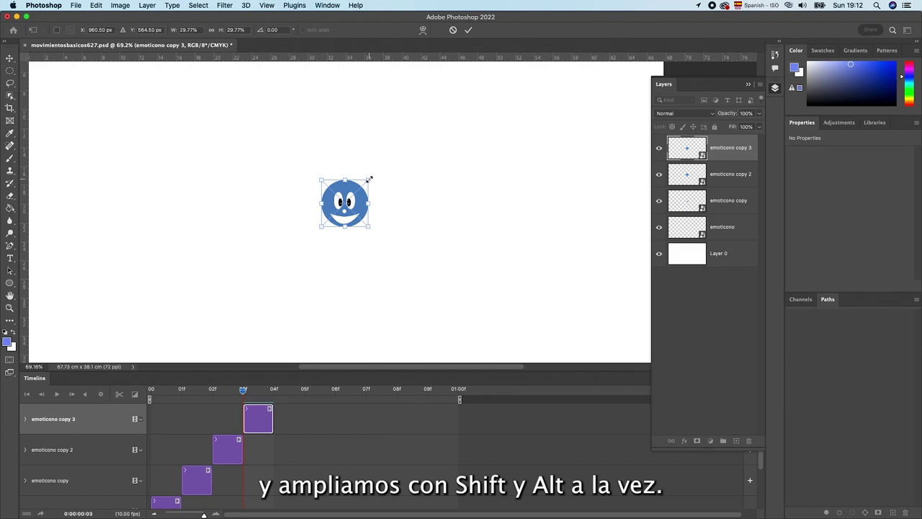
pyautogui.moveTo(368, 178); pyautogui.dragTo(389, 171)
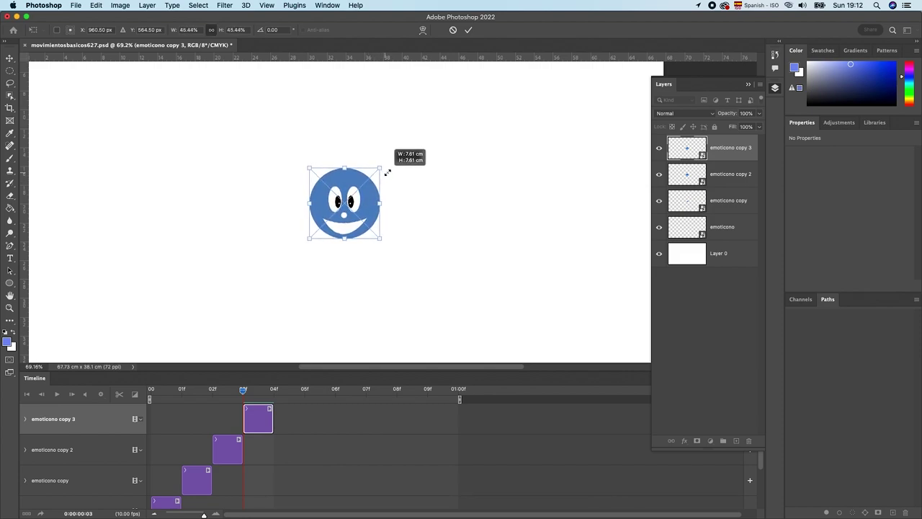
pyautogui.moveTo(389, 171); pyautogui.dragTo(391, 171)
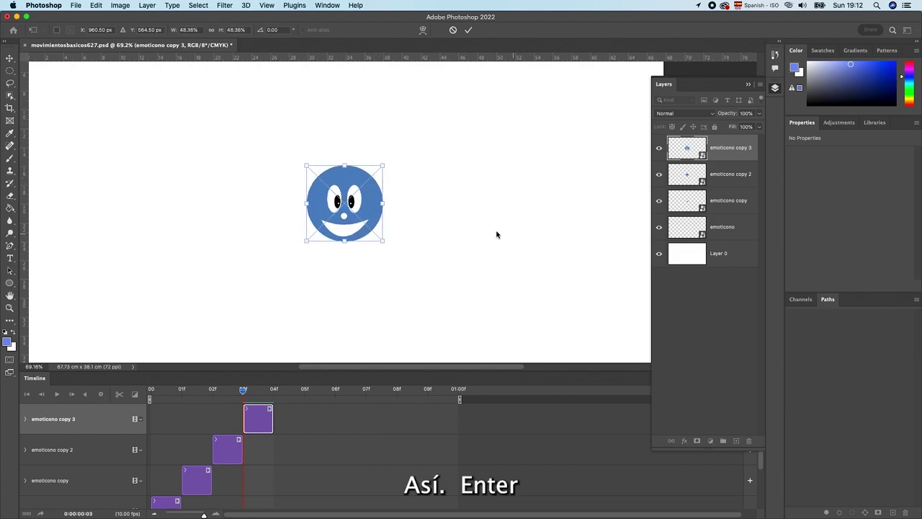
pyautogui.press('Return')
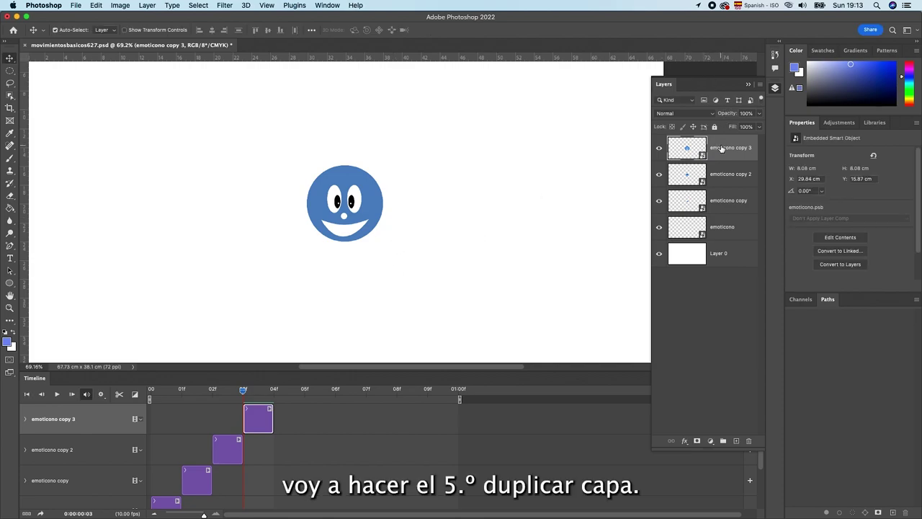
# Step: Duplicate into emoticono copy 4 at frame 04 and scale its smiley up to 11.47 cm
pyautogui.rightClick(719, 148)
pyautogui.click(749, 90)
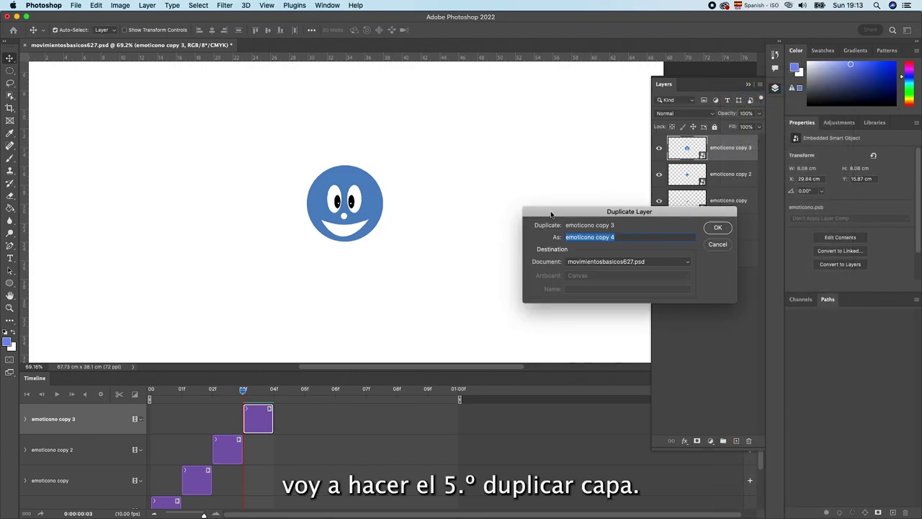
pyautogui.click(717, 227)
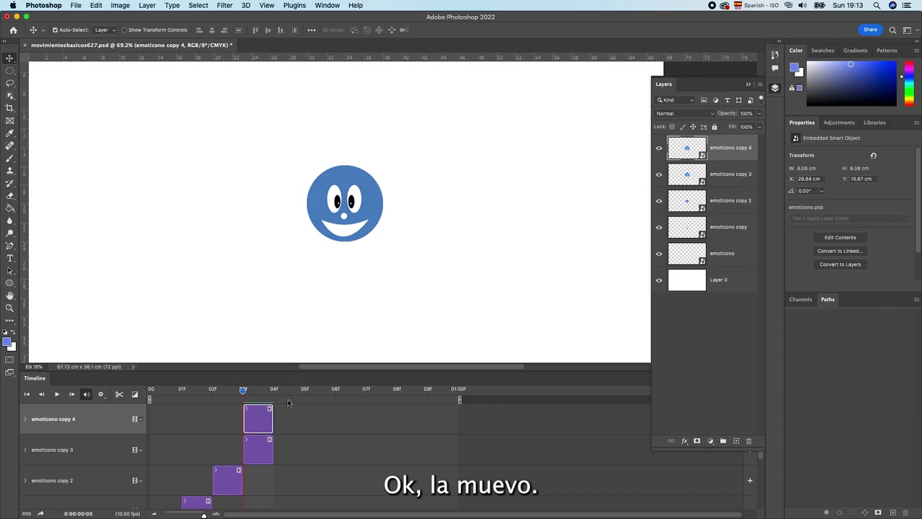
pyautogui.moveTo(265, 418); pyautogui.dragTo(296, 418)
pyautogui.moveTo(245, 393); pyautogui.dragTo(274, 393)
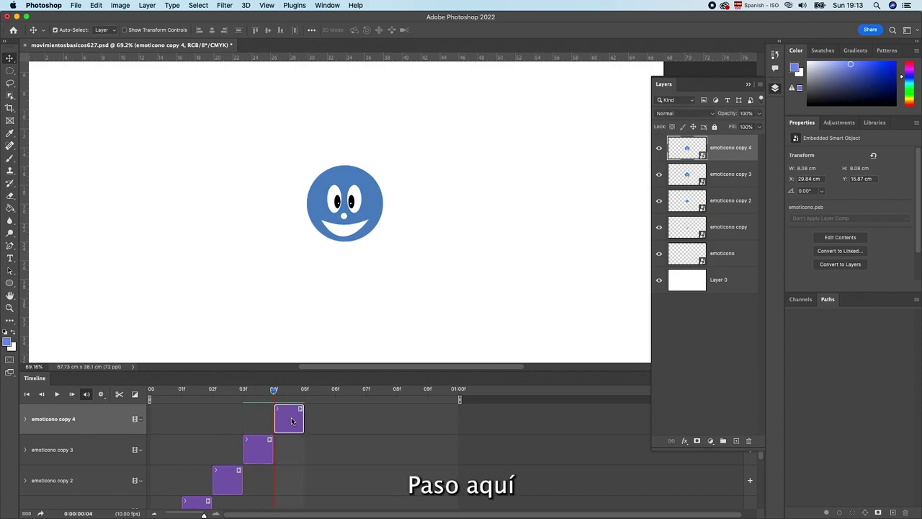
pyautogui.hotkey('ctrl', 't')
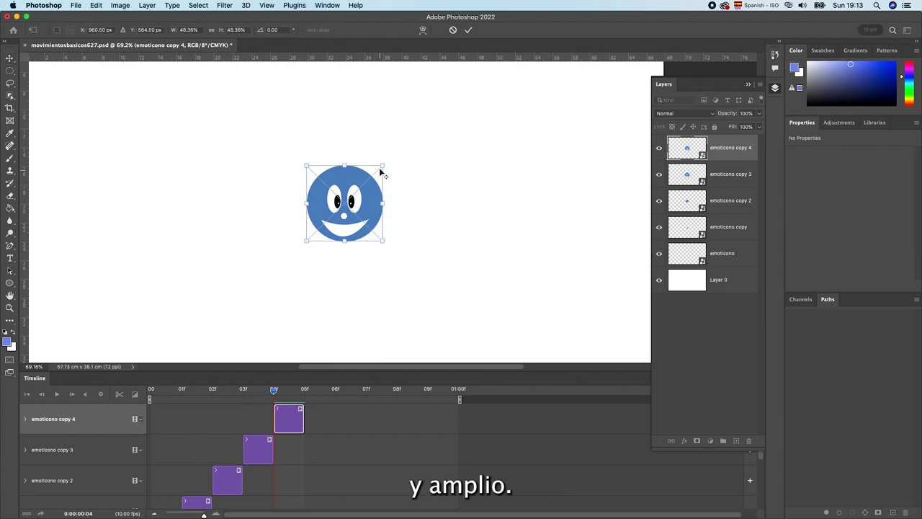
pyautogui.moveTo(381, 166); pyautogui.dragTo(399, 150)
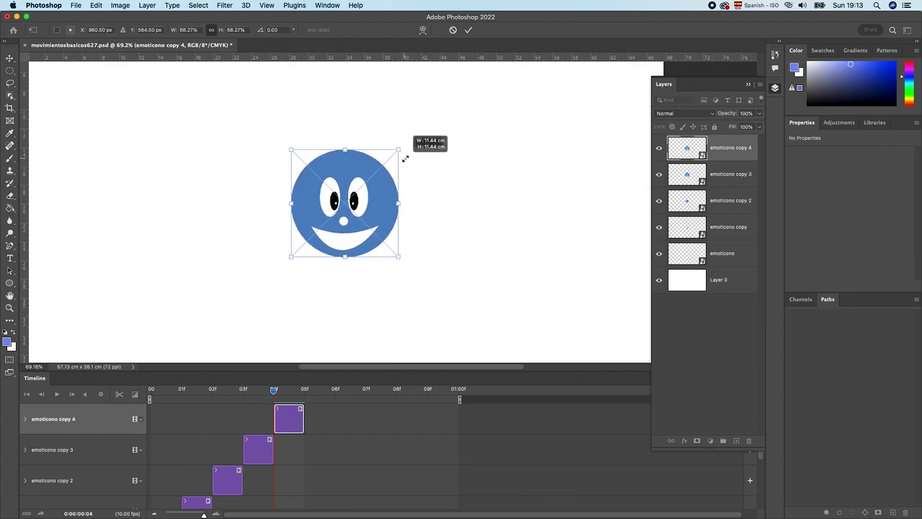
pyautogui.press('Return')
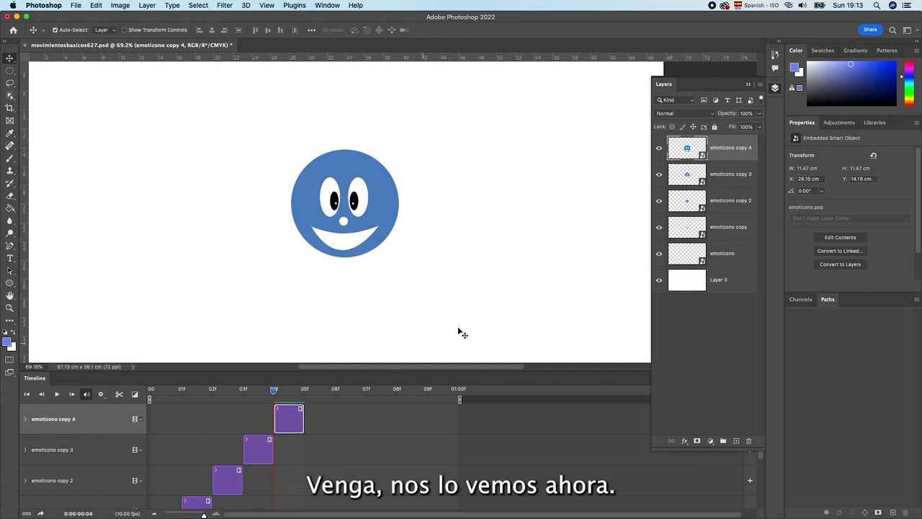
# Step: Duplicate the layer as emoticono copy 5, shift its clip to frame 05, and enlarge the smiley
pyautogui.rightClick(728, 138)
pyautogui.click(735, 91)
pyautogui.press('Return')
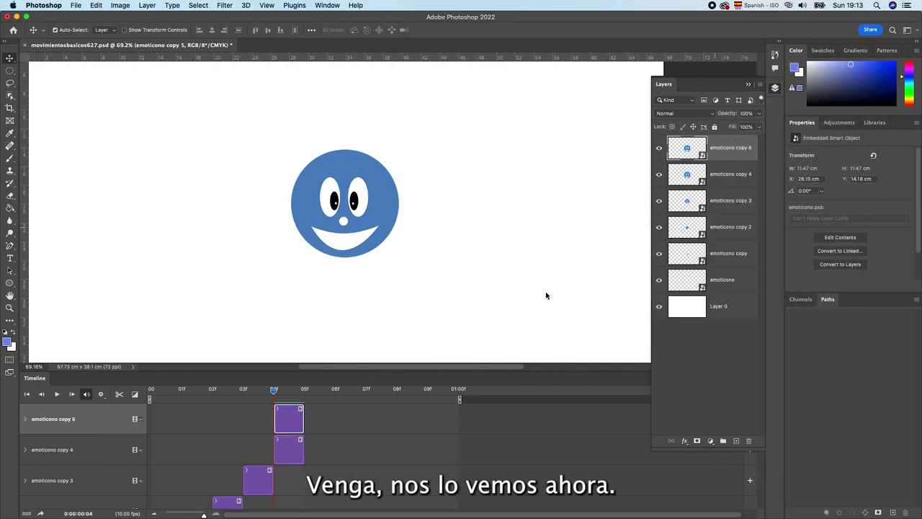
pyautogui.moveTo(295, 418); pyautogui.dragTo(326, 417)
pyautogui.moveTo(274, 388); pyautogui.dragTo(305, 379)
pyautogui.hotkey('ctrl', 't')
pyautogui.moveTo(400, 151); pyautogui.dragTo(419, 131)
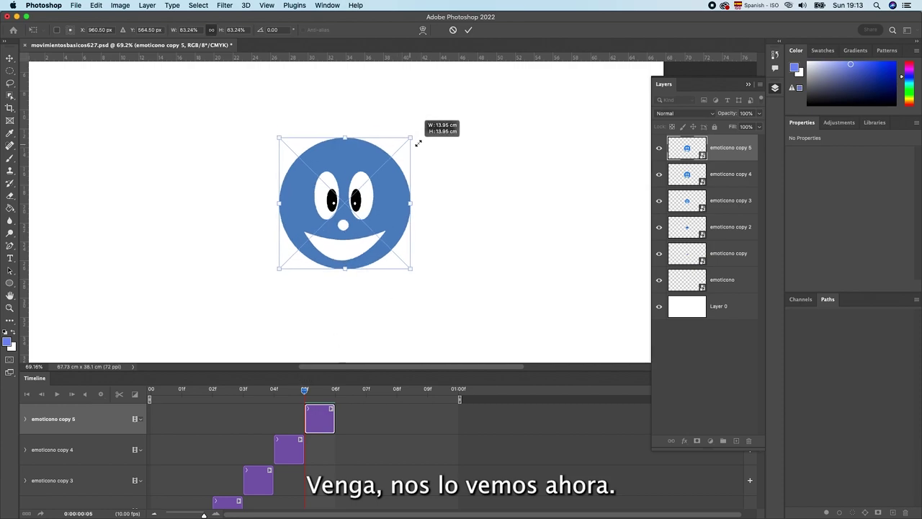
# Step: Duplicate the layer as emoticono copy 6, shift its clip to frame 06, and enlarge the smiley
pyautogui.rightClick(726, 163)
pyautogui.click(760, 90)
pyautogui.press('Return')
pyautogui.moveTo(320, 418); pyautogui.dragTo(350, 418)
pyautogui.moveTo(305, 389); pyautogui.dragTo(334, 389)
pyautogui.hotkey('ctrl', 't')
pyautogui.moveTo(419, 131); pyautogui.dragTo(442, 106)
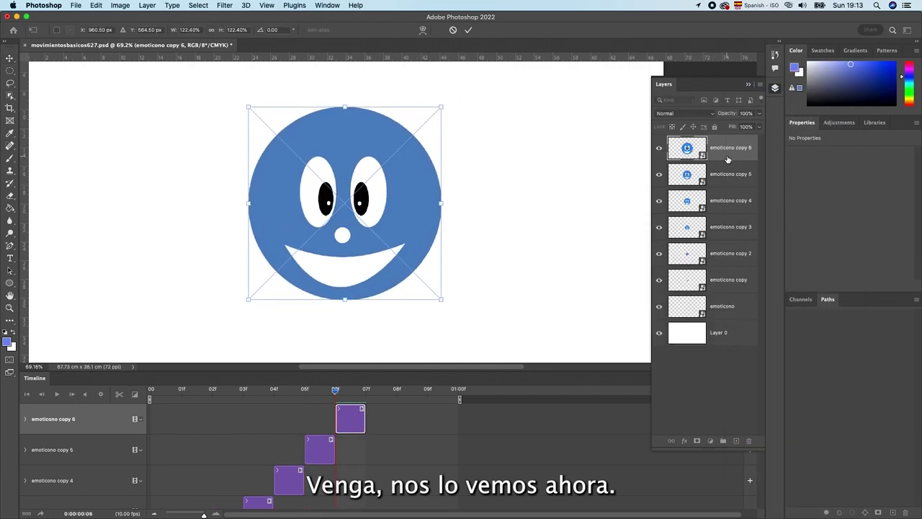
# Step: Duplicate the layer as emoticono copy 7, shift its clip to frame 07, and enlarge the smiley
pyautogui.rightClick(727, 158)
pyautogui.click(741, 91)
pyautogui.click(705, 229)
pyautogui.moveTo(350, 418); pyautogui.dragTo(382, 418)
pyautogui.moveTo(335, 389); pyautogui.dragTo(366, 389)
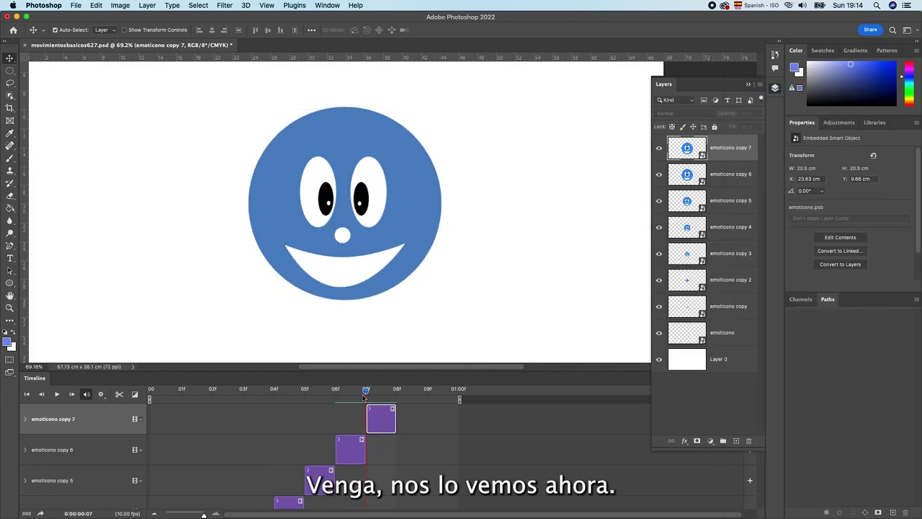
pyautogui.hotkey('ctrl', 't')
pyautogui.moveTo(435, 117); pyautogui.dragTo(460, 90)
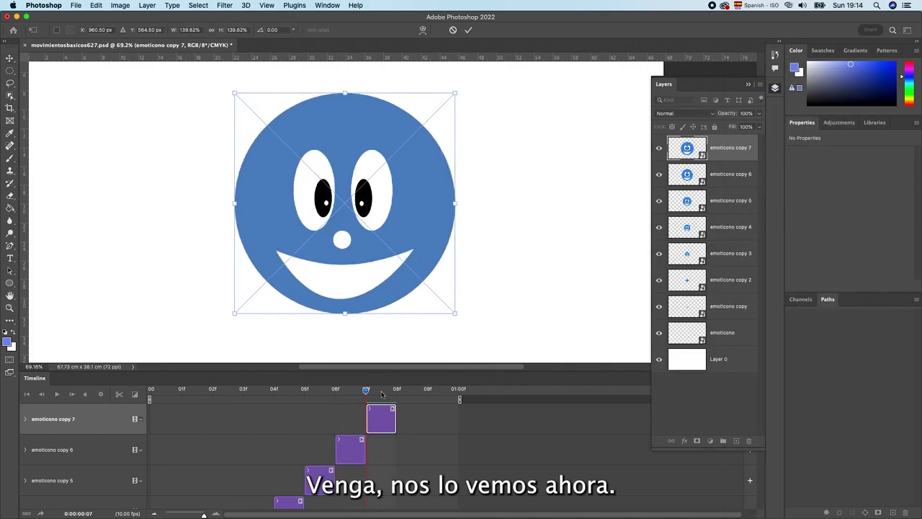
# Step: Duplicate the layer as emoticono copy 8, shift its clip to frame 08, and enlarge the smiley
pyautogui.rightClick(726, 155)
pyautogui.click(742, 91)
pyautogui.click(703, 228)
pyautogui.moveTo(381, 418); pyautogui.dragTo(412, 418)
pyautogui.moveTo(366, 389); pyautogui.dragTo(397, 389)
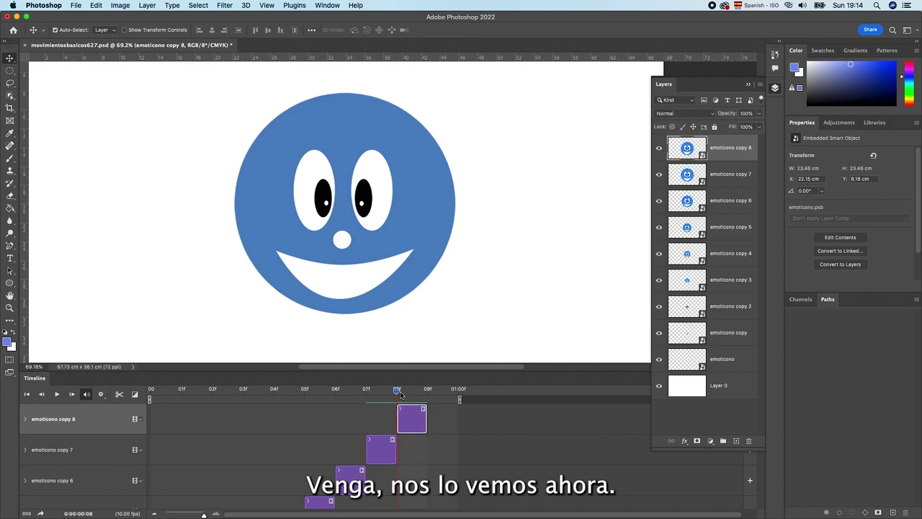
pyautogui.hotkey('ctrl', 't')
pyautogui.moveTo(456, 92); pyautogui.dragTo(469, 79)
pyautogui.press('Return')
# Step: Add emoticono copy 9 at frame 09 at full size (33.06 × 33.06 cm), then rewind to frame 00
pyautogui.rightClick(725, 151)
pyautogui.click(742, 91)
pyautogui.click(717, 228)
pyautogui.moveTo(412, 417); pyautogui.dragTo(442, 418)
pyautogui.moveTo(397, 389); pyautogui.dragTo(427, 389)
pyautogui.hotkey('ctrl', 't')
pyautogui.moveTo(469, 326); pyautogui.dragTo(500, 358)
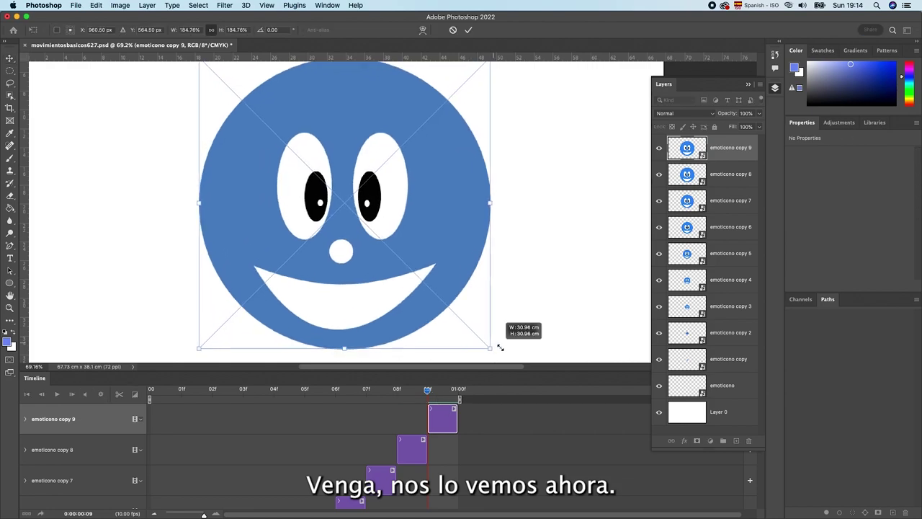
pyautogui.press('Return')
pyautogui.moveTo(427, 389); pyautogui.dragTo(150, 389)
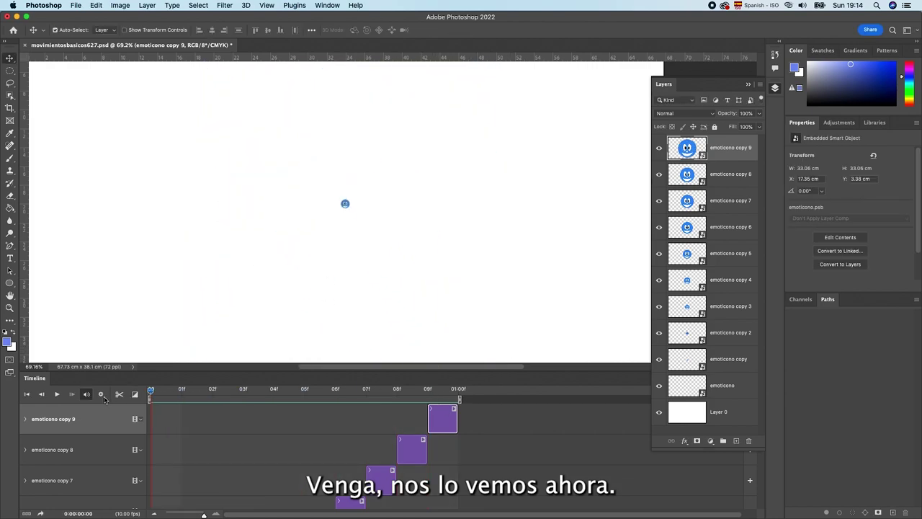
# Step: Play the ten-frame animation, rewind to frame 00, and play it through to frame 09
pyautogui.press('space')
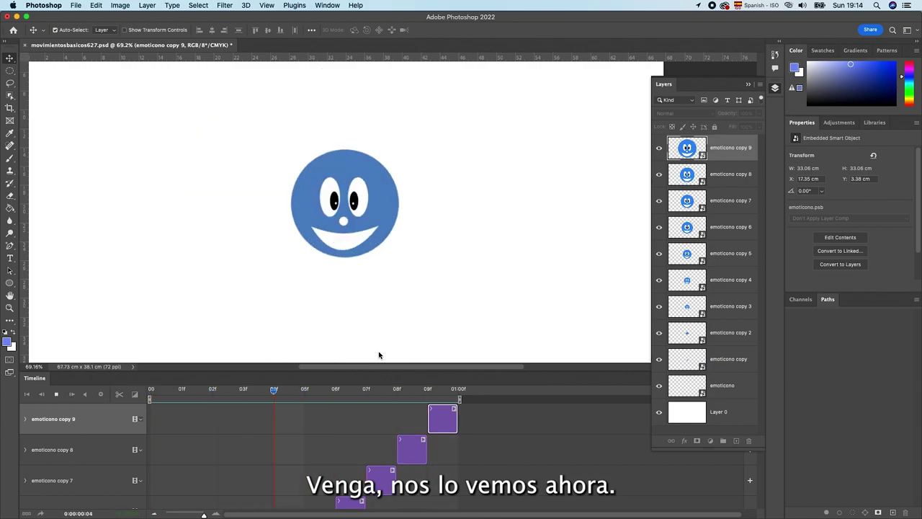
pyautogui.press('space')
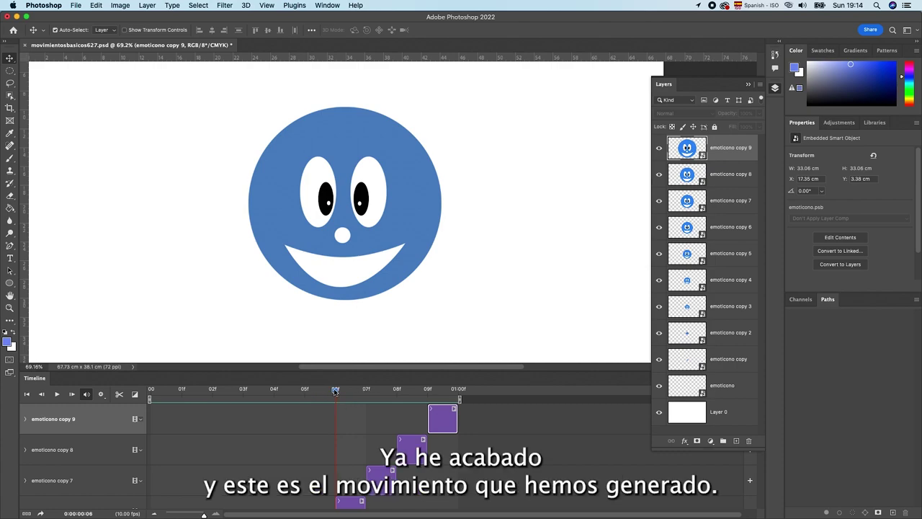
pyautogui.moveTo(335, 391); pyautogui.dragTo(148, 392)
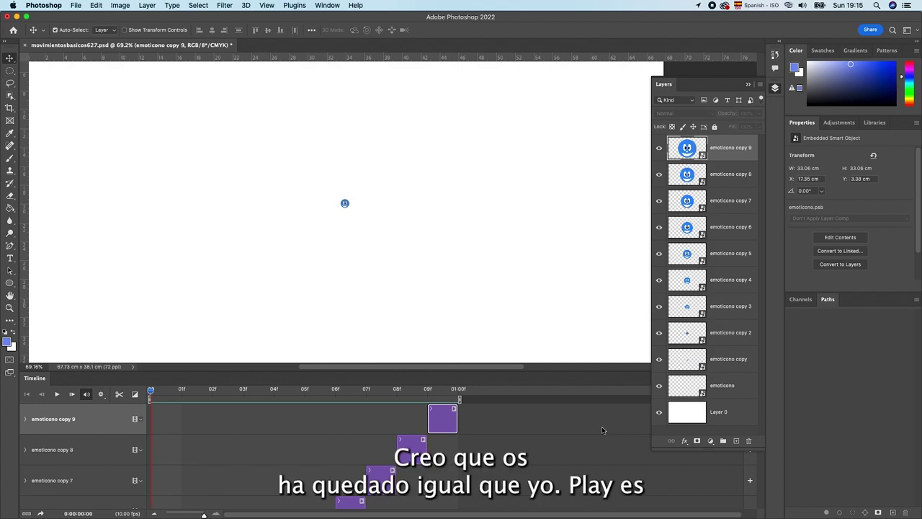
pyautogui.press('space')
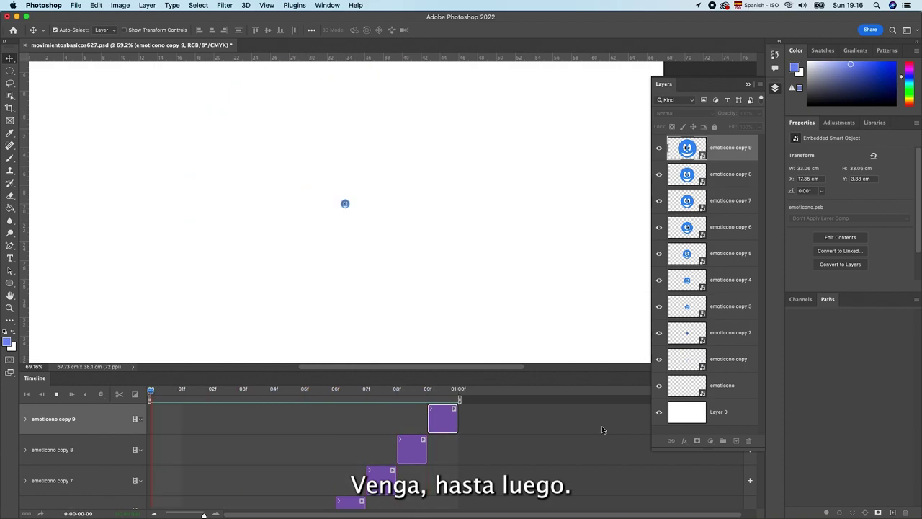
pyautogui.press('space')
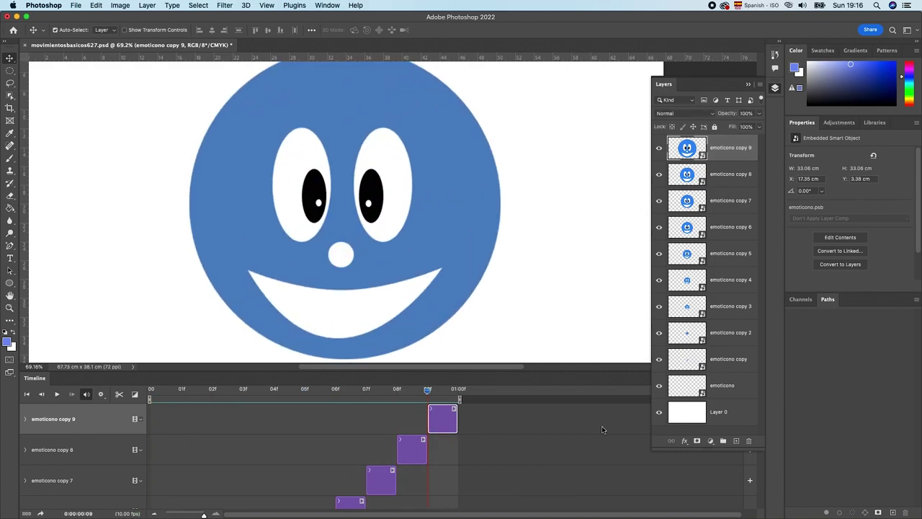